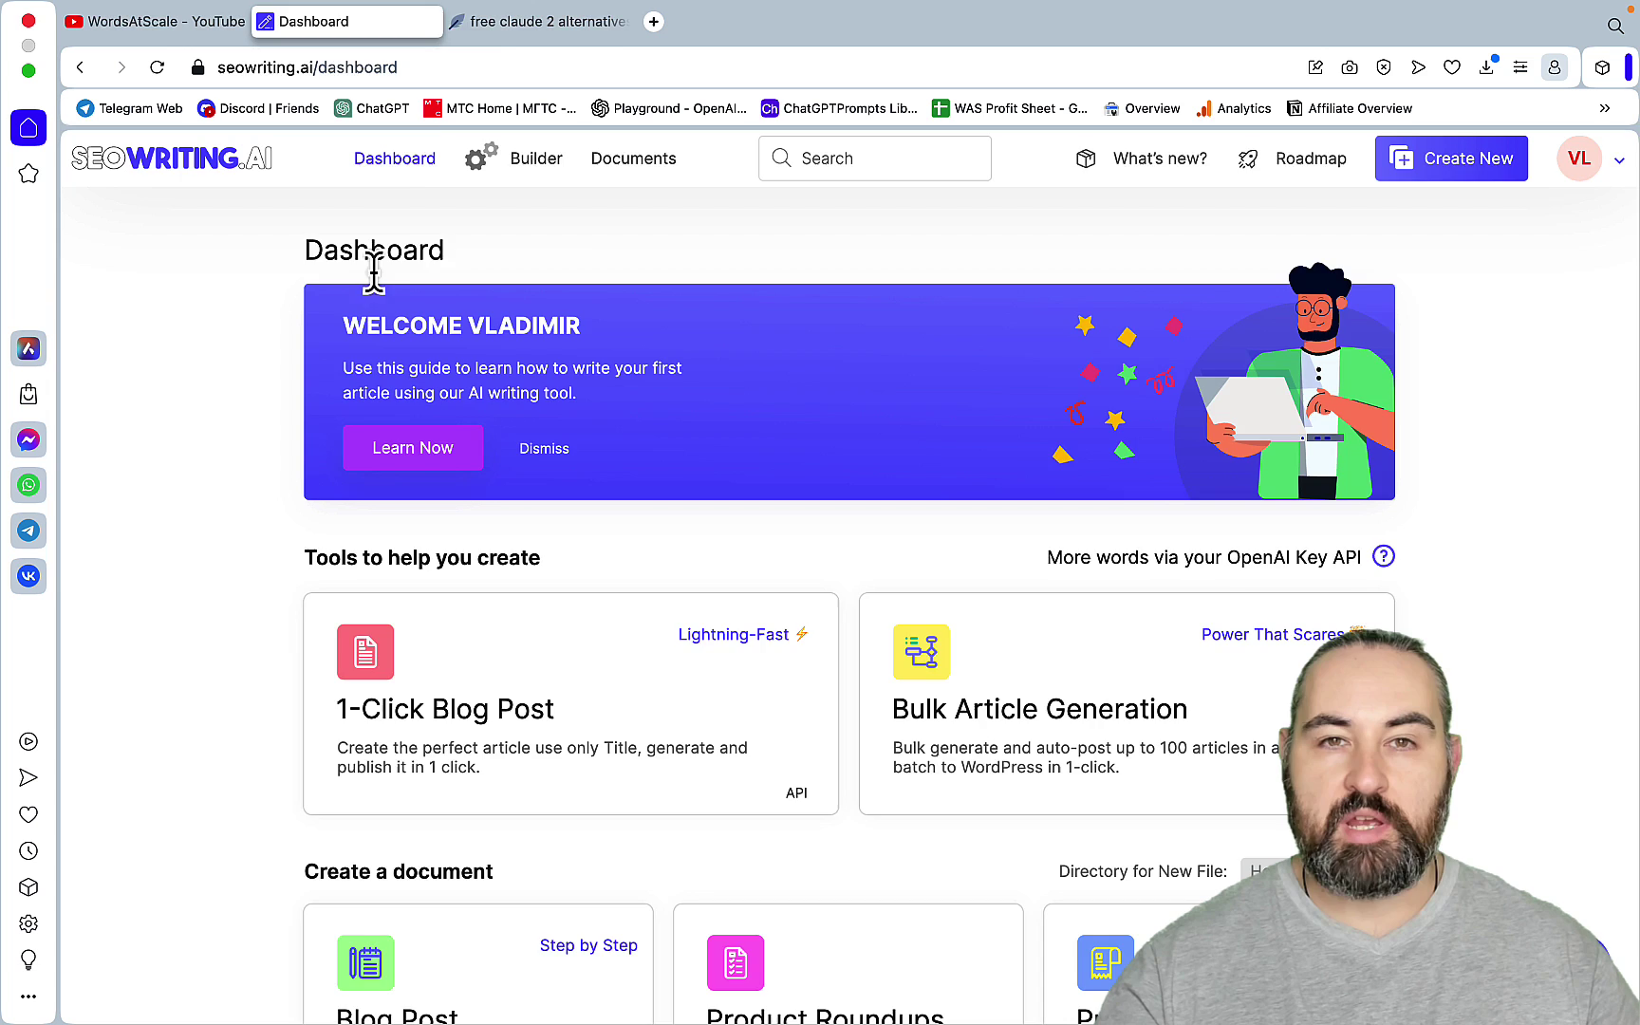
- Open NeuronWriter's 'free claude 2 alternatives' analysis: empty editor, score 0 against target 72
click(487, 26)
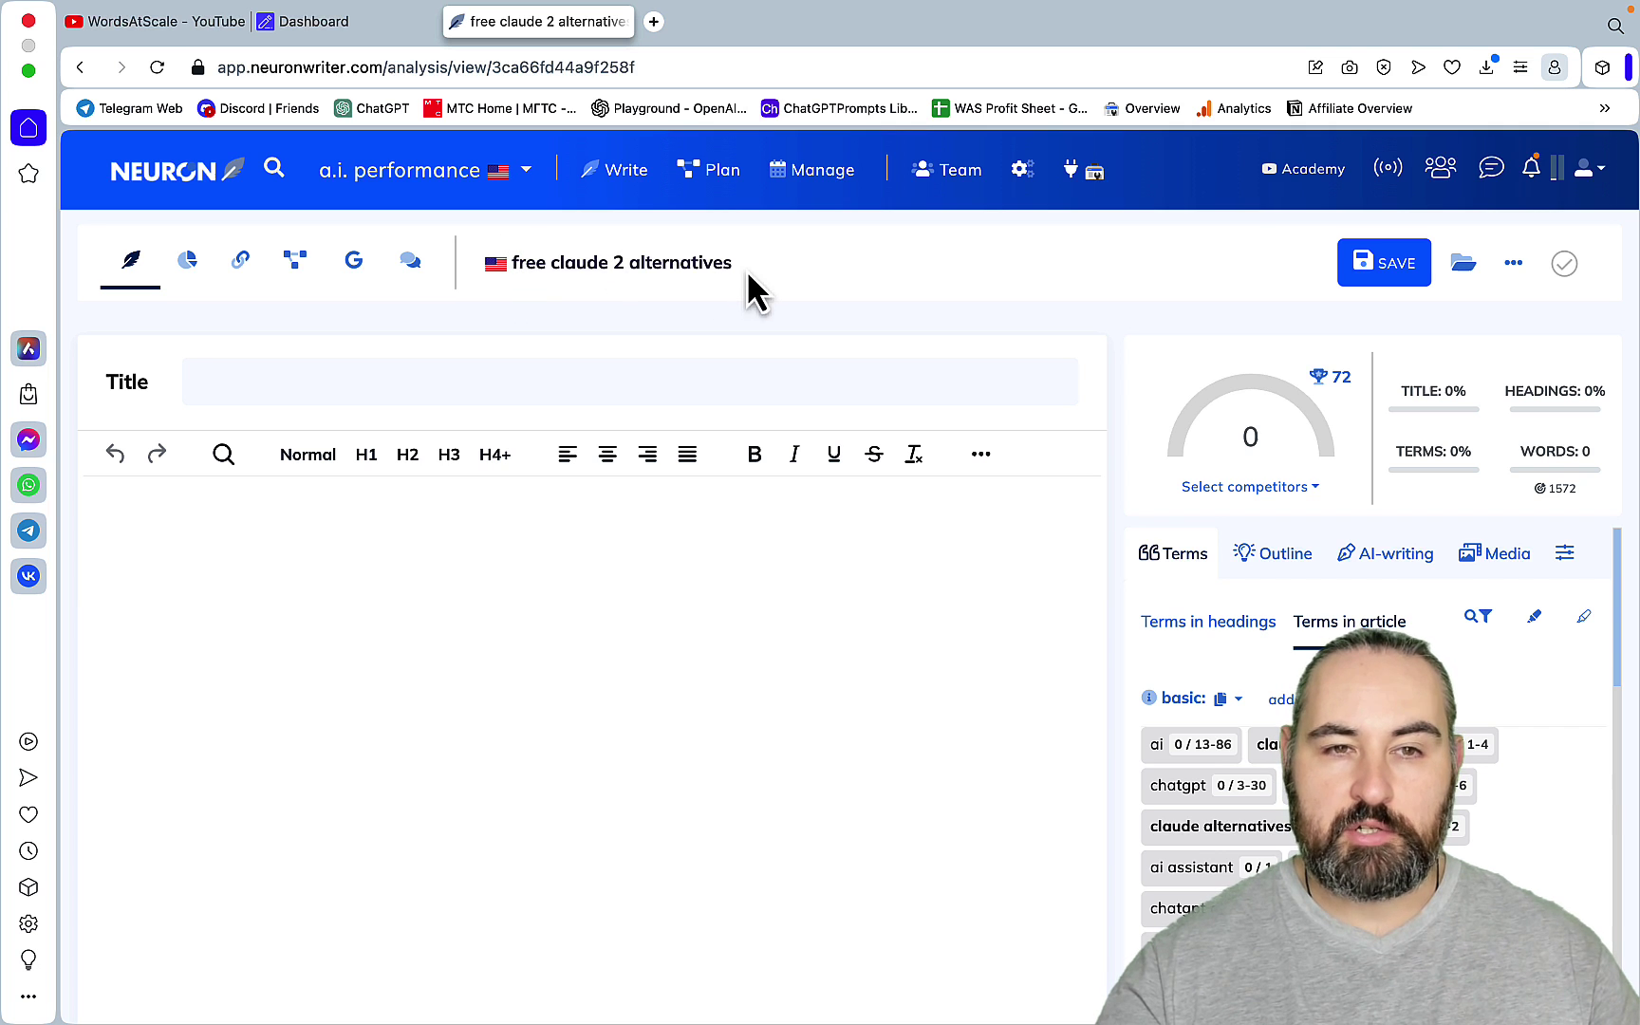
- Browse the WordsAtScale YouTube Videos grid, then return to the SEOWriting.ai Dashboard tab
click(189, 27)
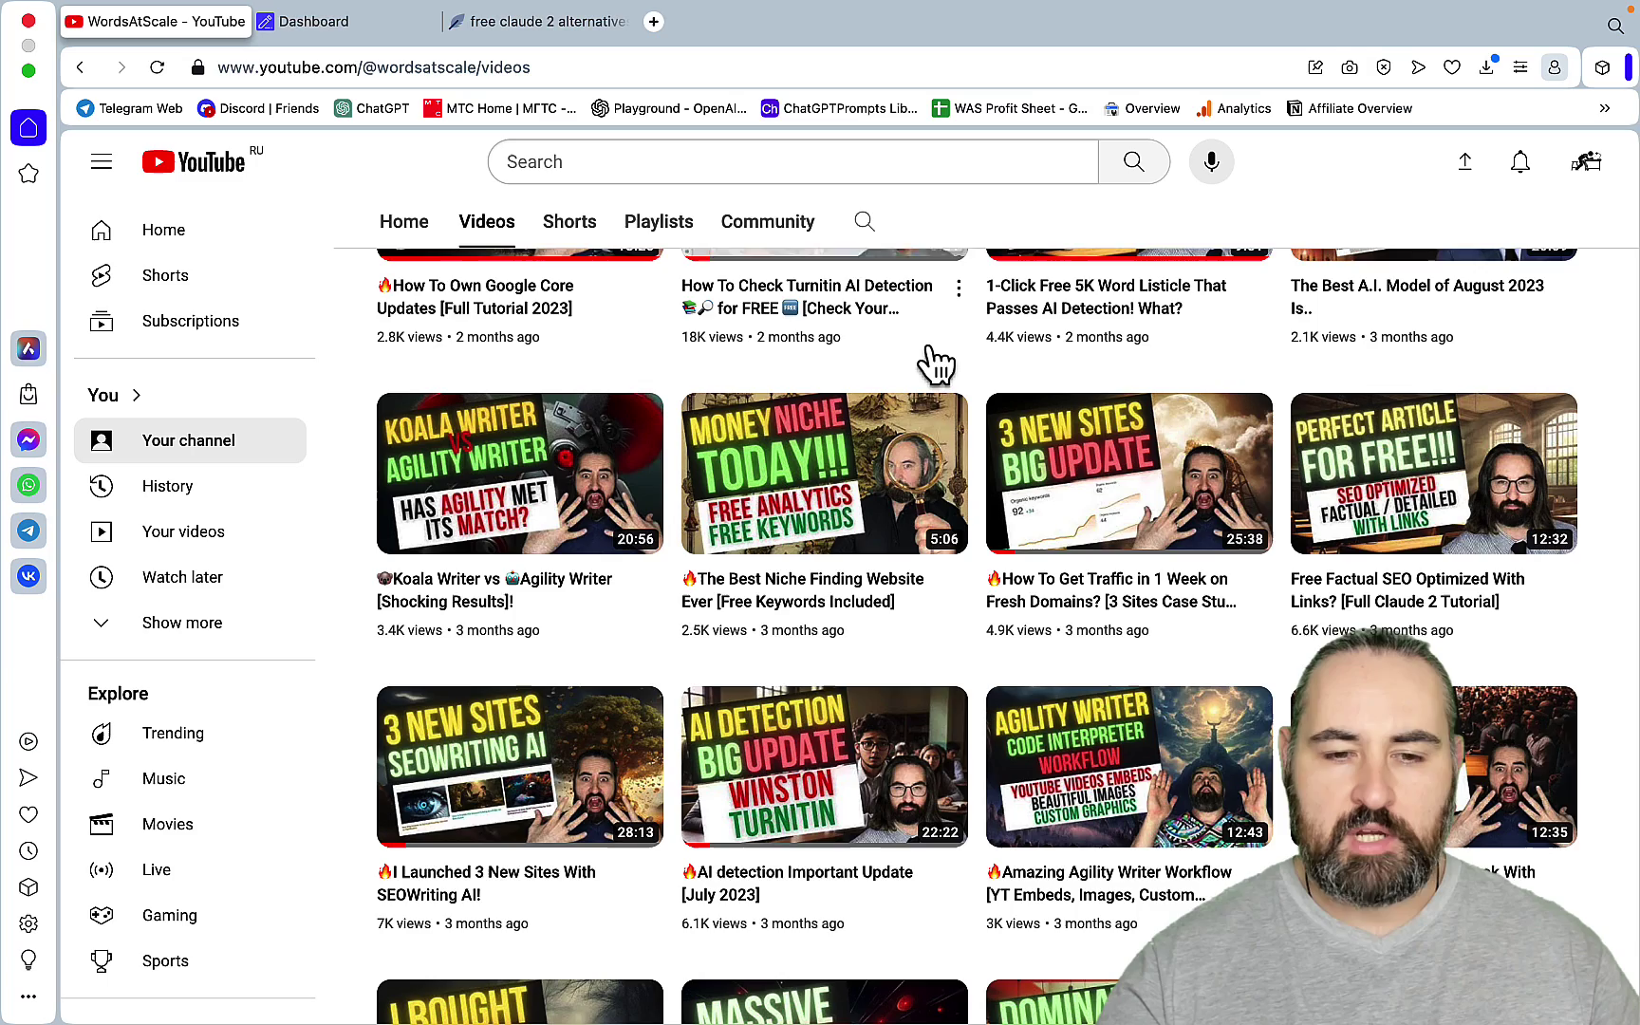
scroll(933, 366, down, 3)
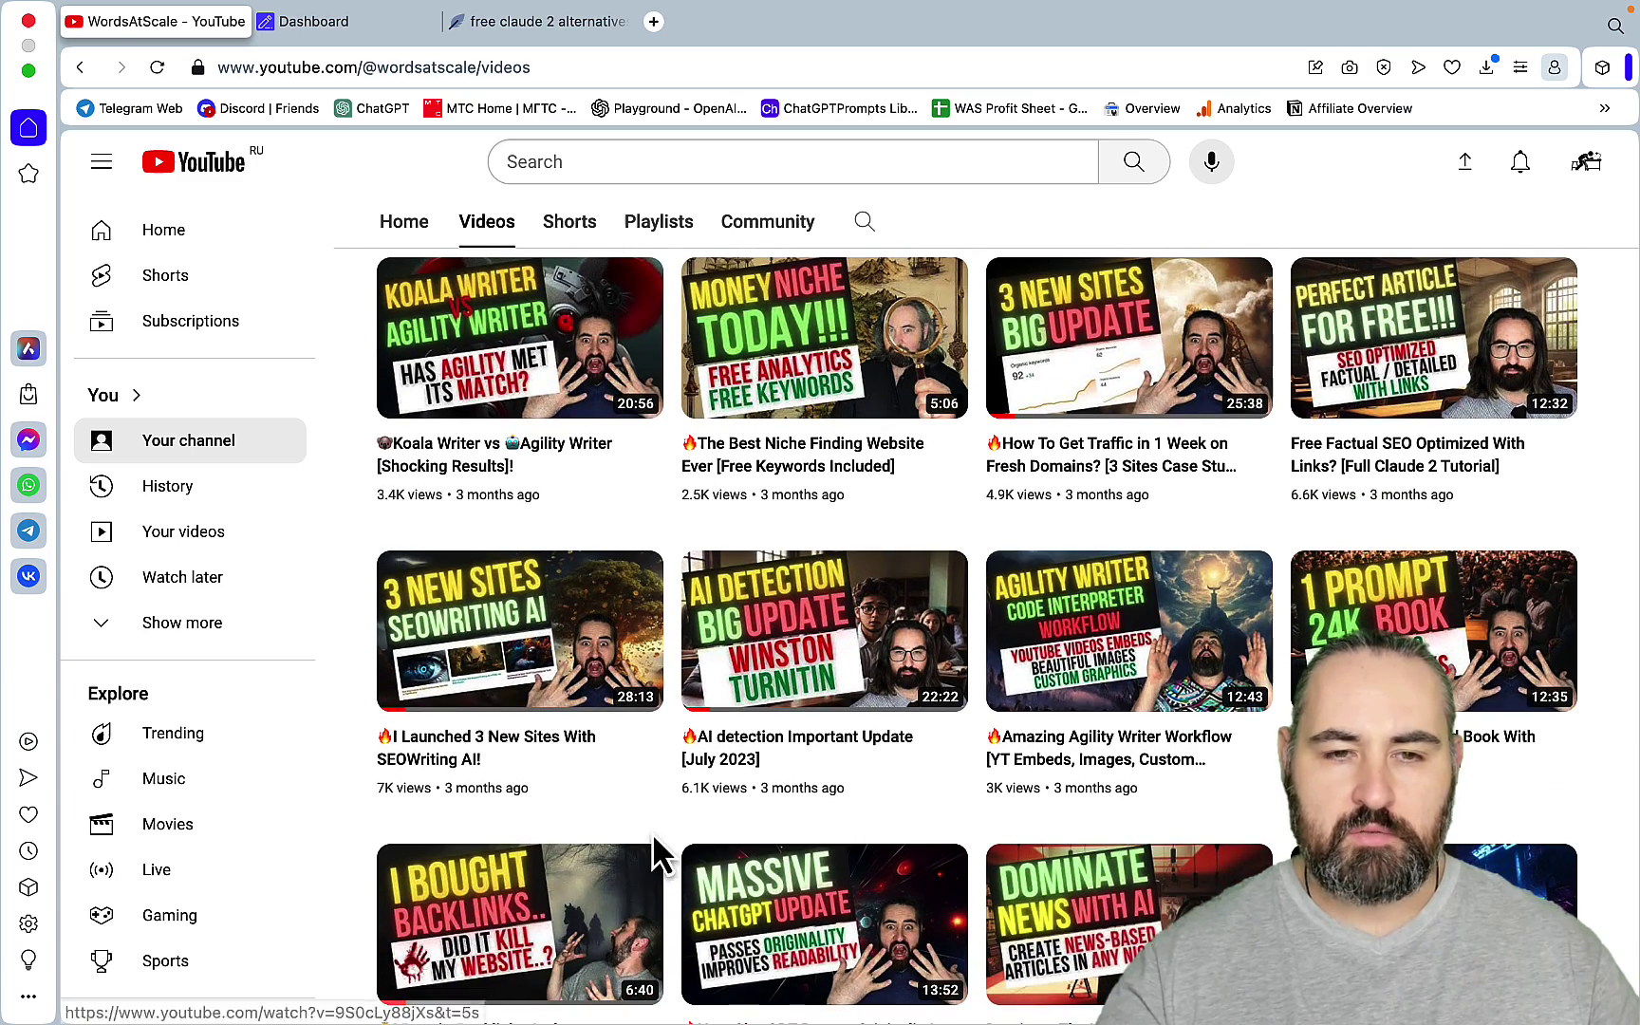
scroll(659, 853, up, 2)
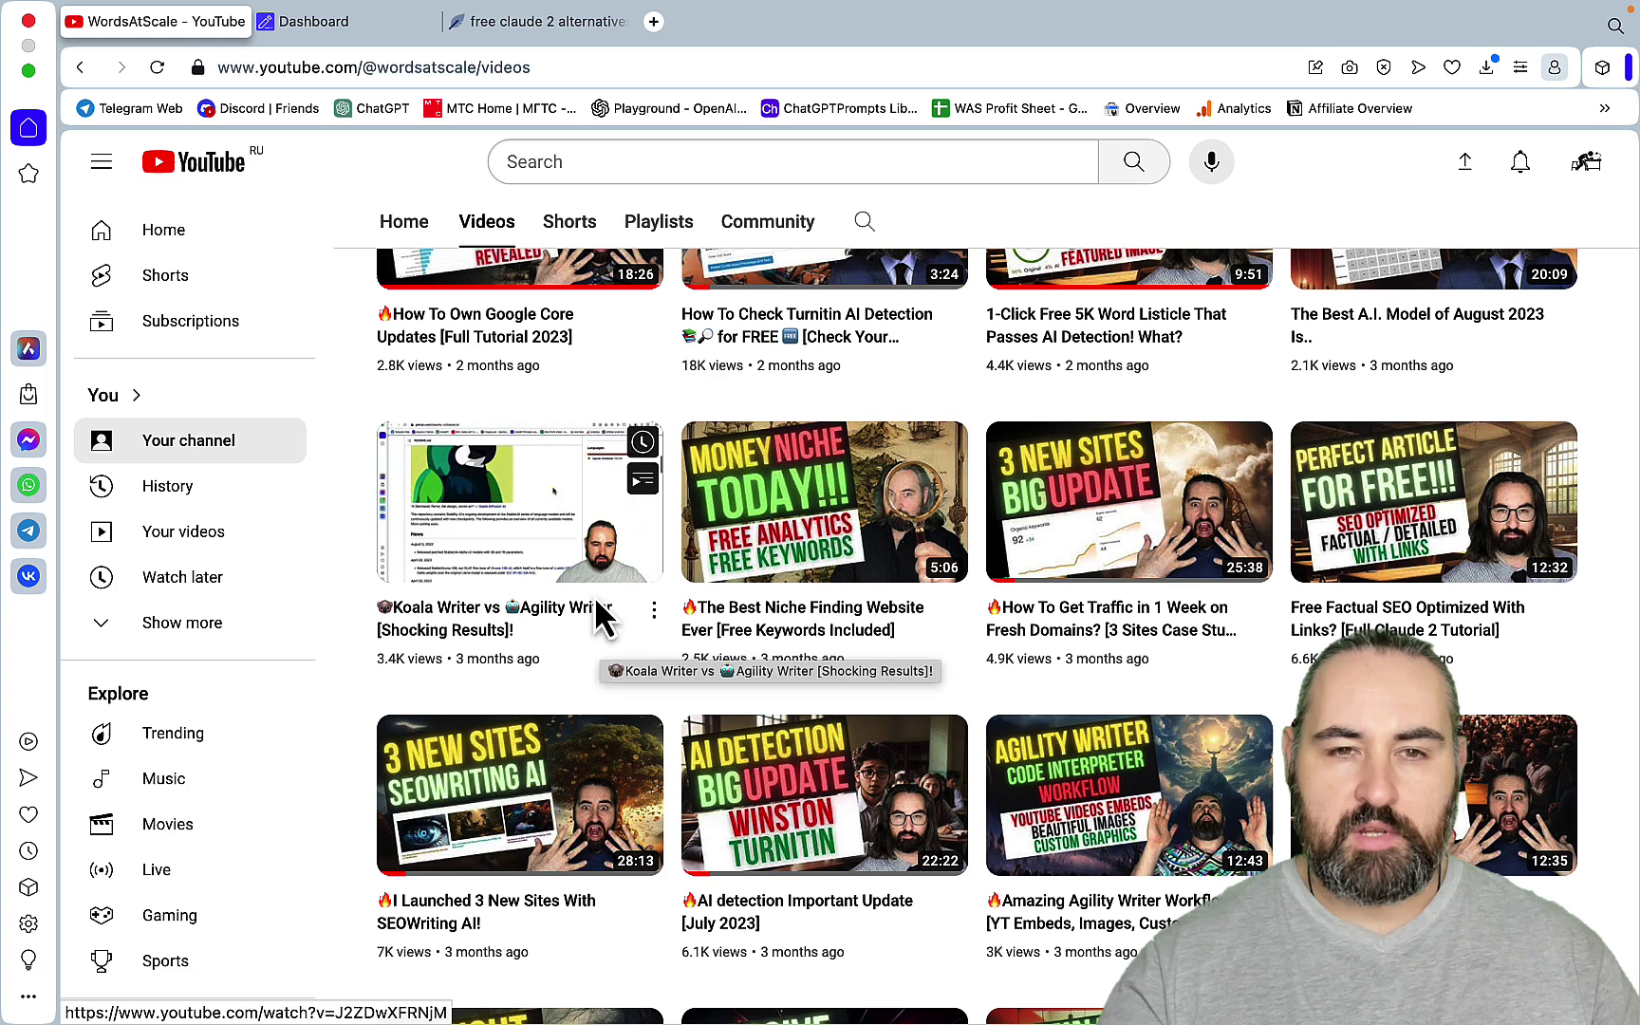
key(ctrl+Tab)
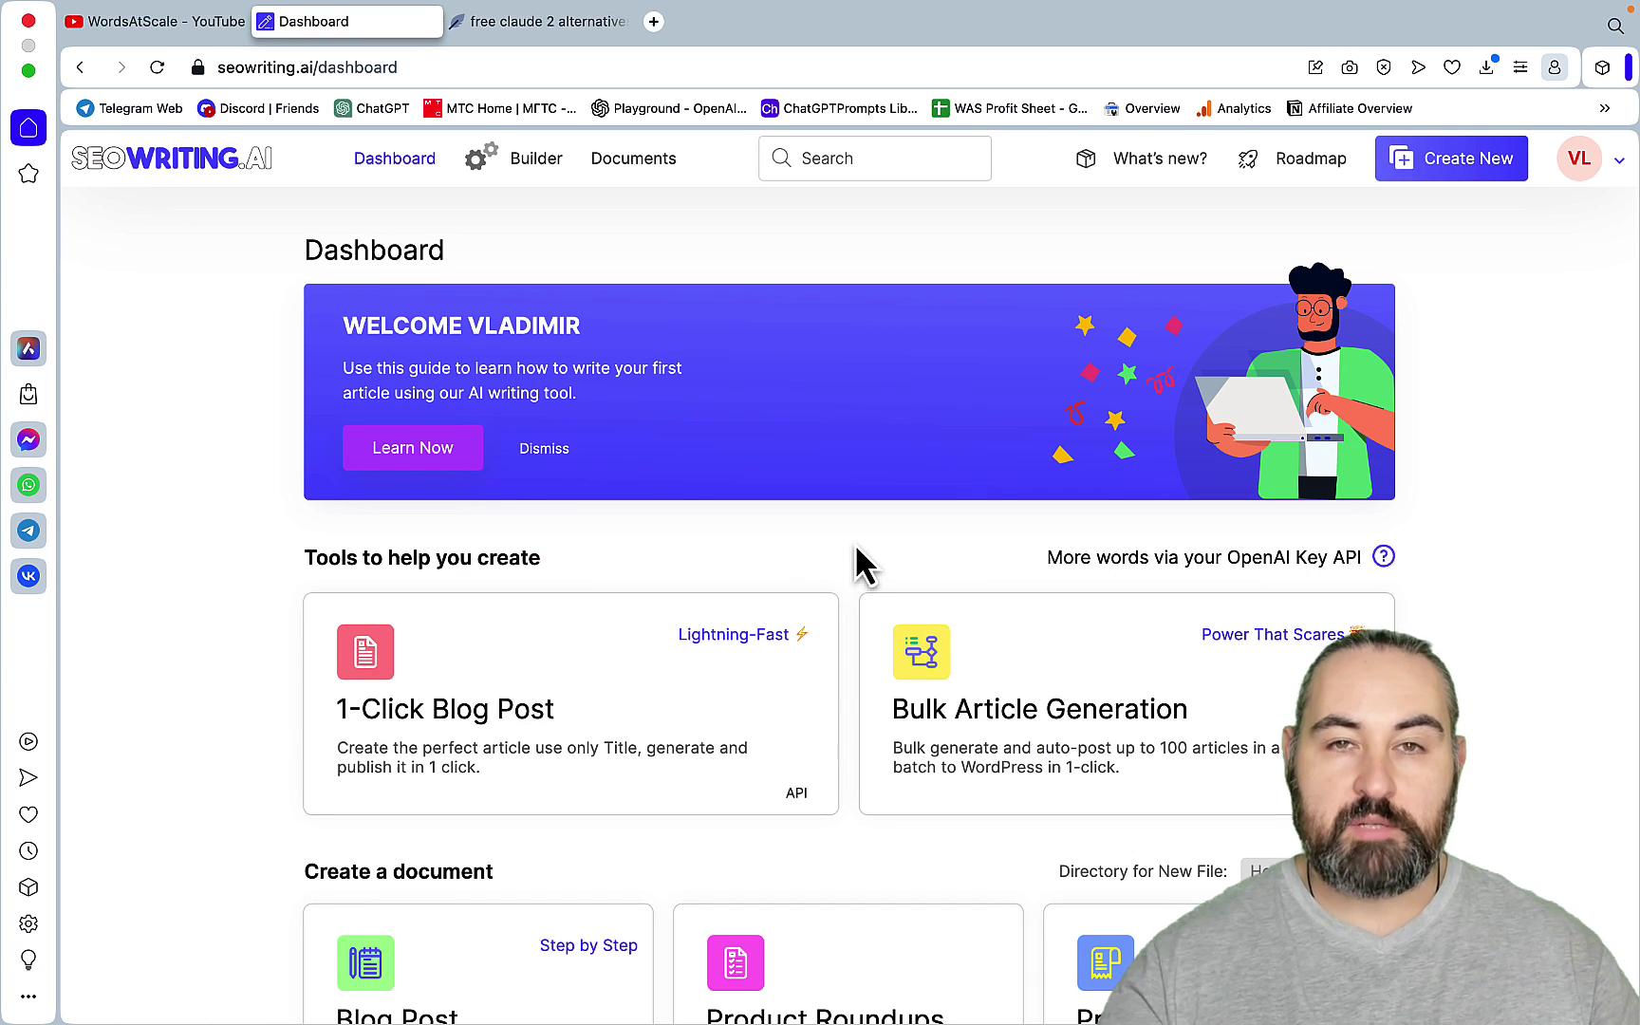
- Switch to Freeform's Untitled 13 board showing the GPT-4 8K URLs-to-article diagram
mouse_move(1310, 987)
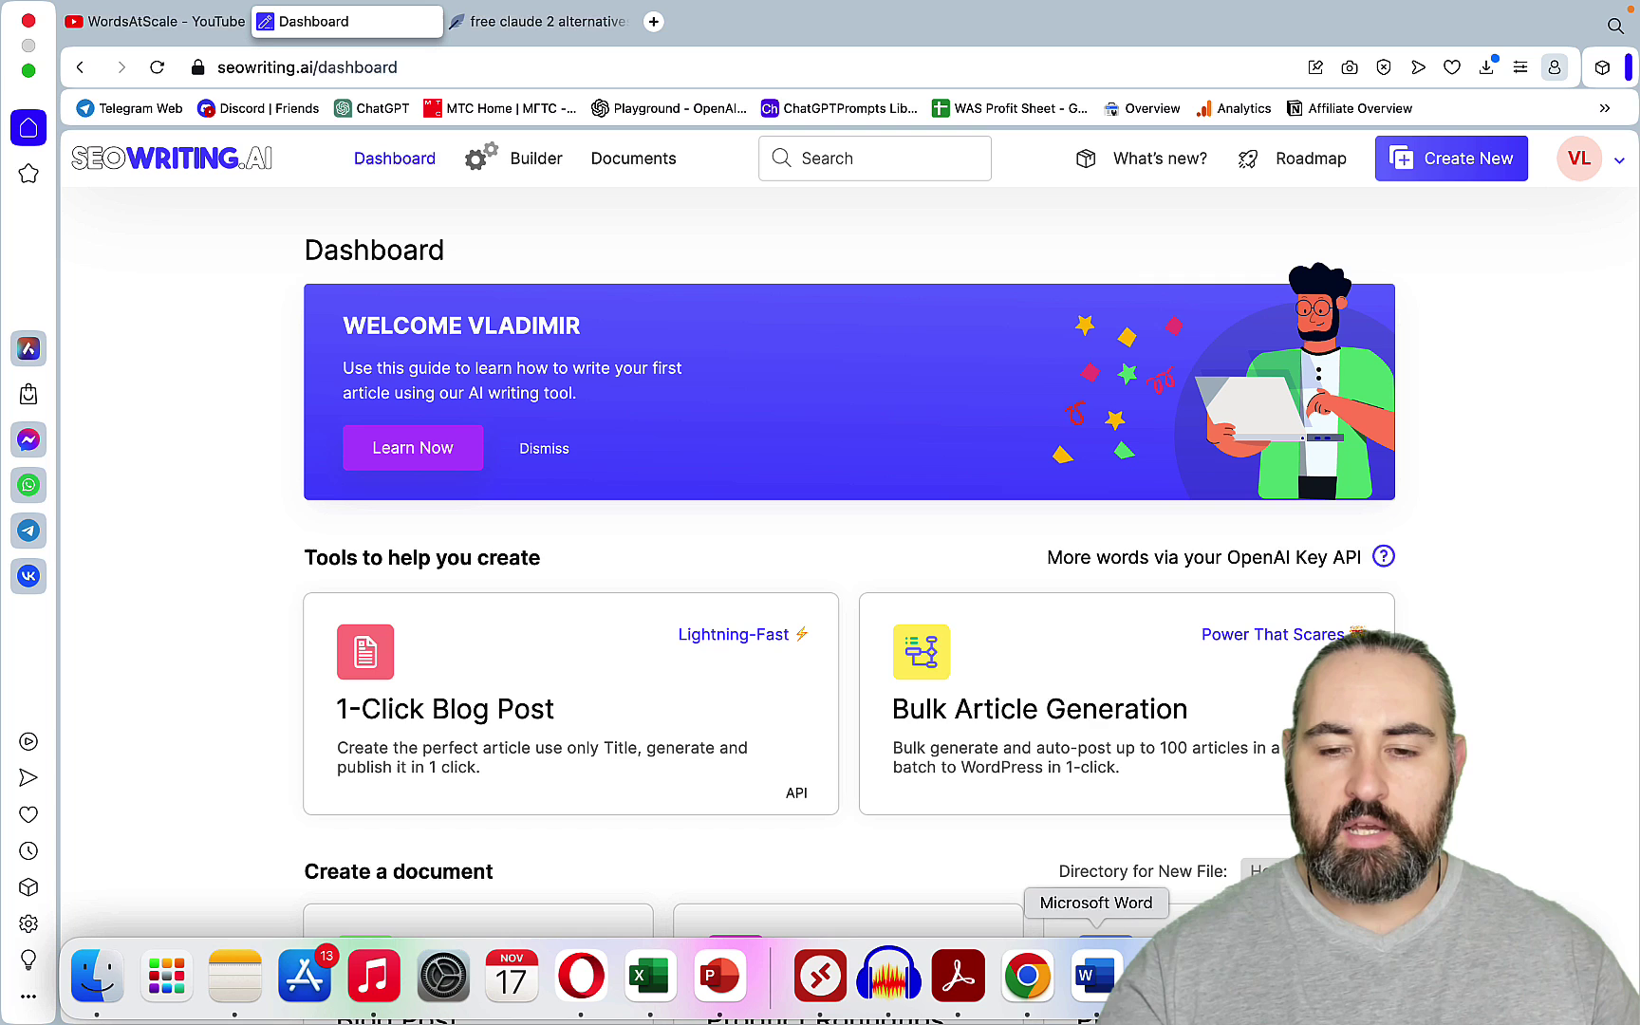
click(1165, 976)
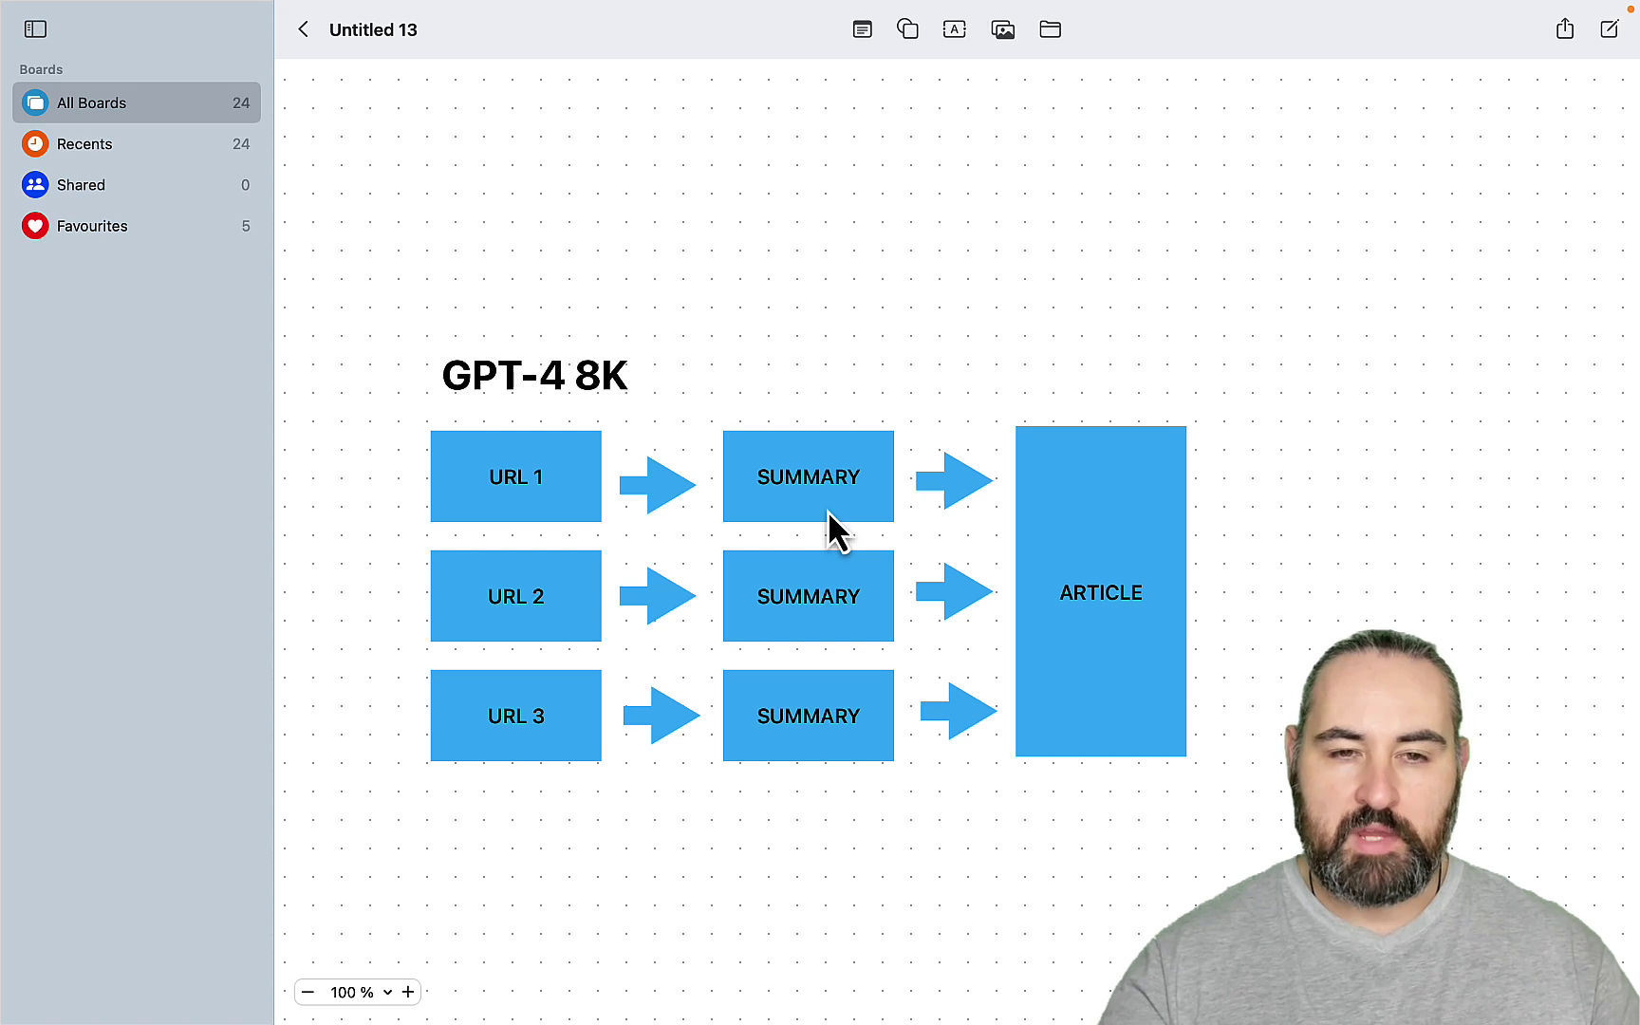
- Scroll the Freeform board to the GPT-4 128K full-content diagram and its benefits list
scroll(828, 511, down, 10)
scroll(827, 512, right, 2)
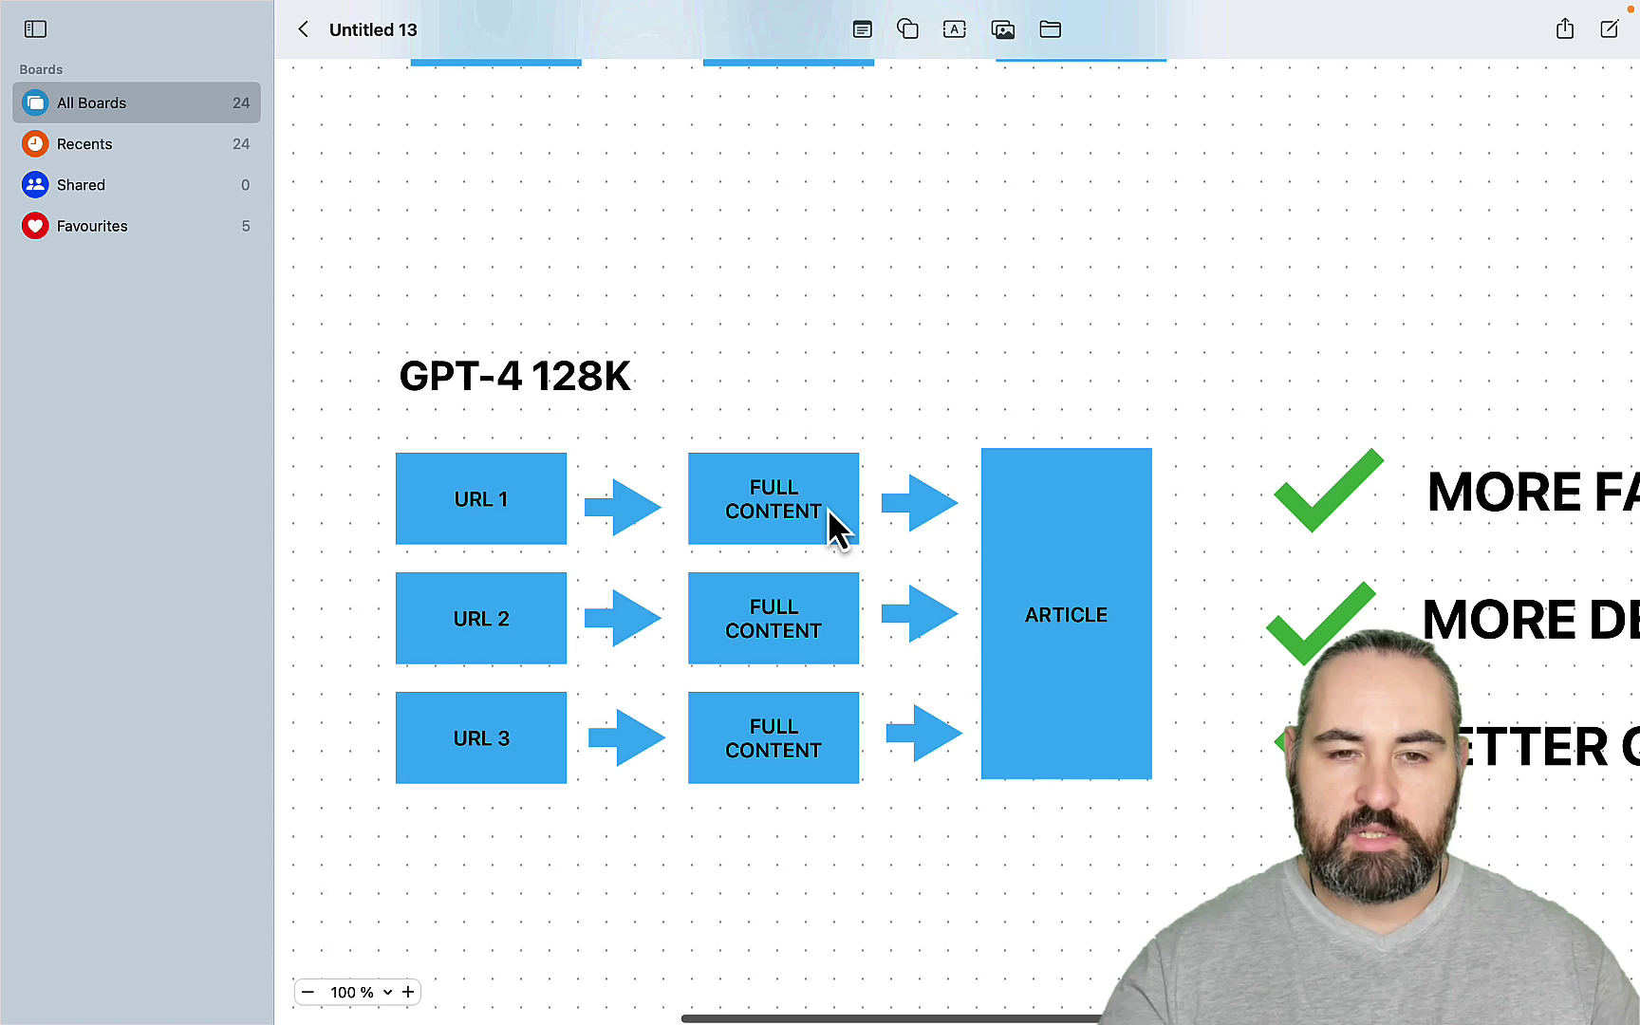
scroll(827, 508, right, 1)
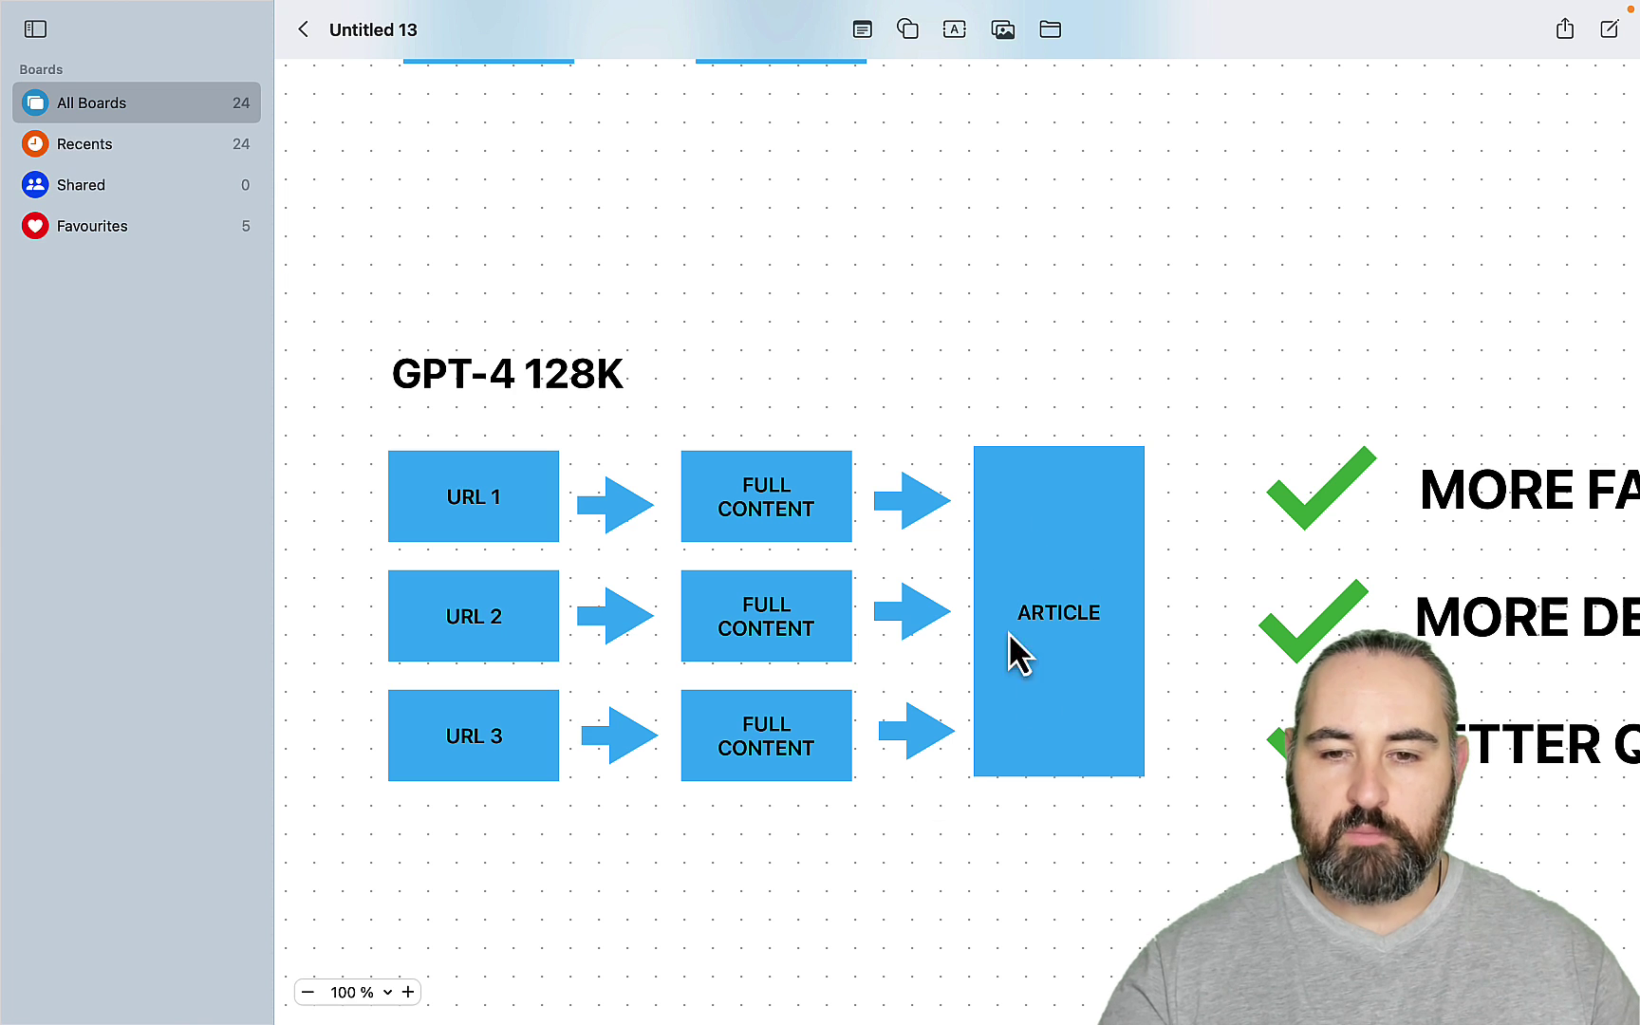
scroll(1085, 863, right, 8)
scroll(1085, 862, right, 1)
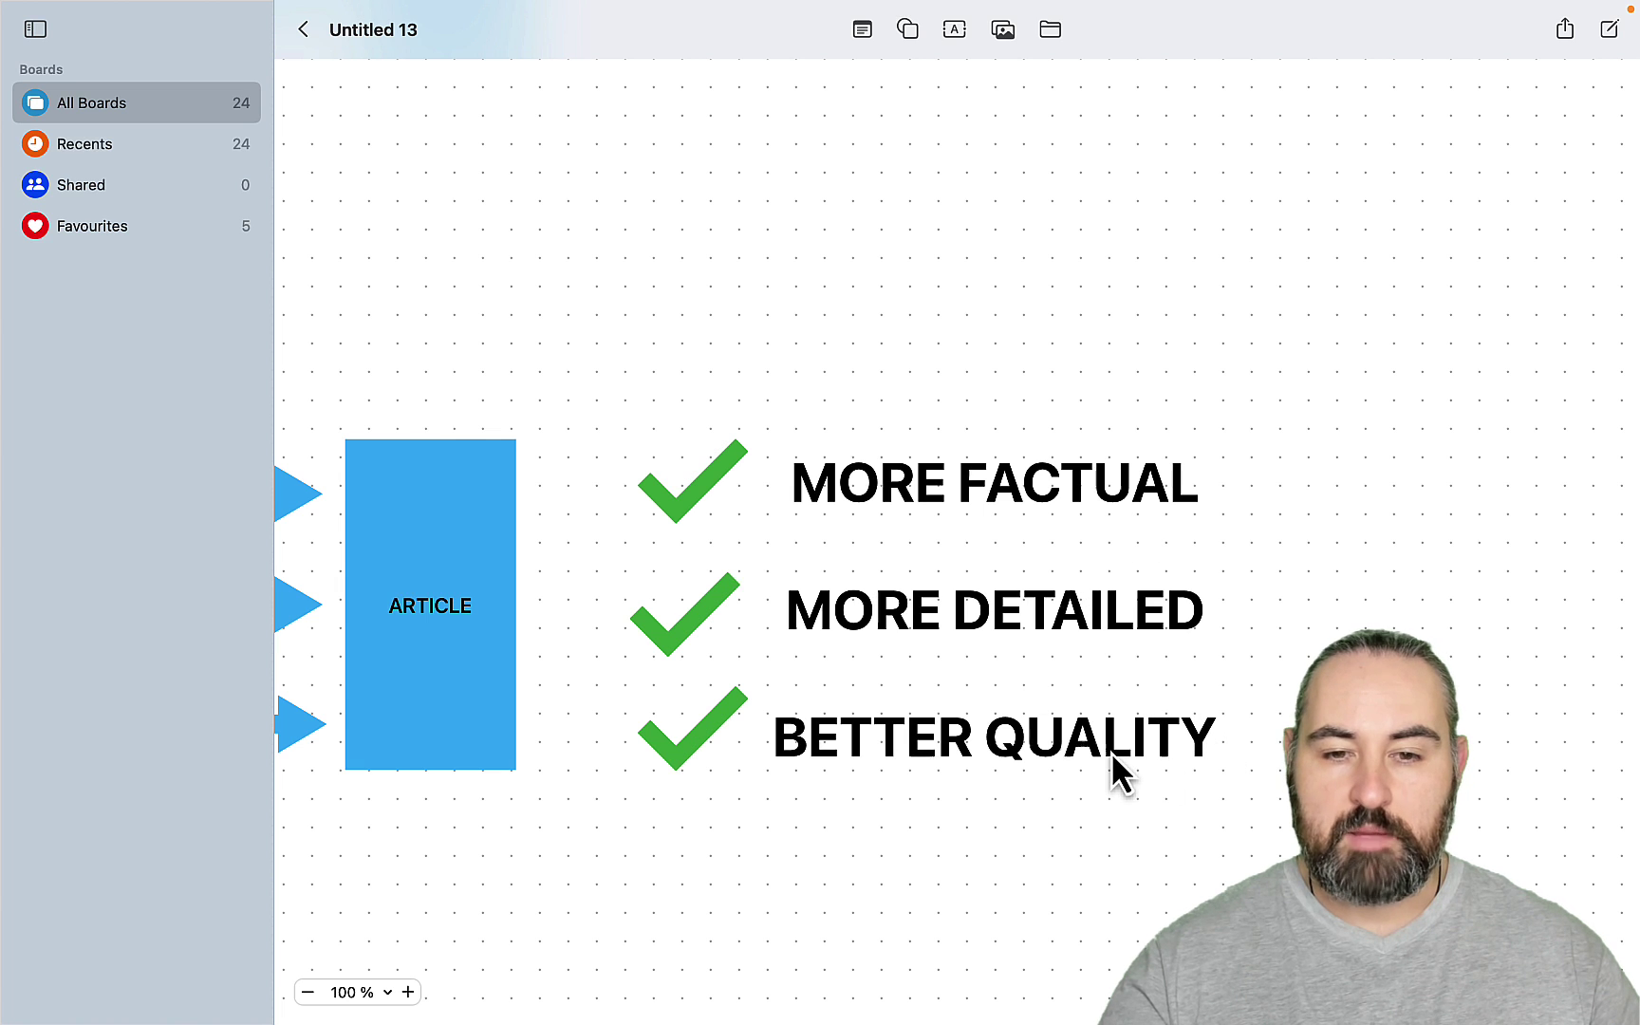
- Switch back to Opera and scroll the dashboard down to Bulk Article Generation and 1-Click Blog Post
mouse_move(648, 973)
click(576, 992)
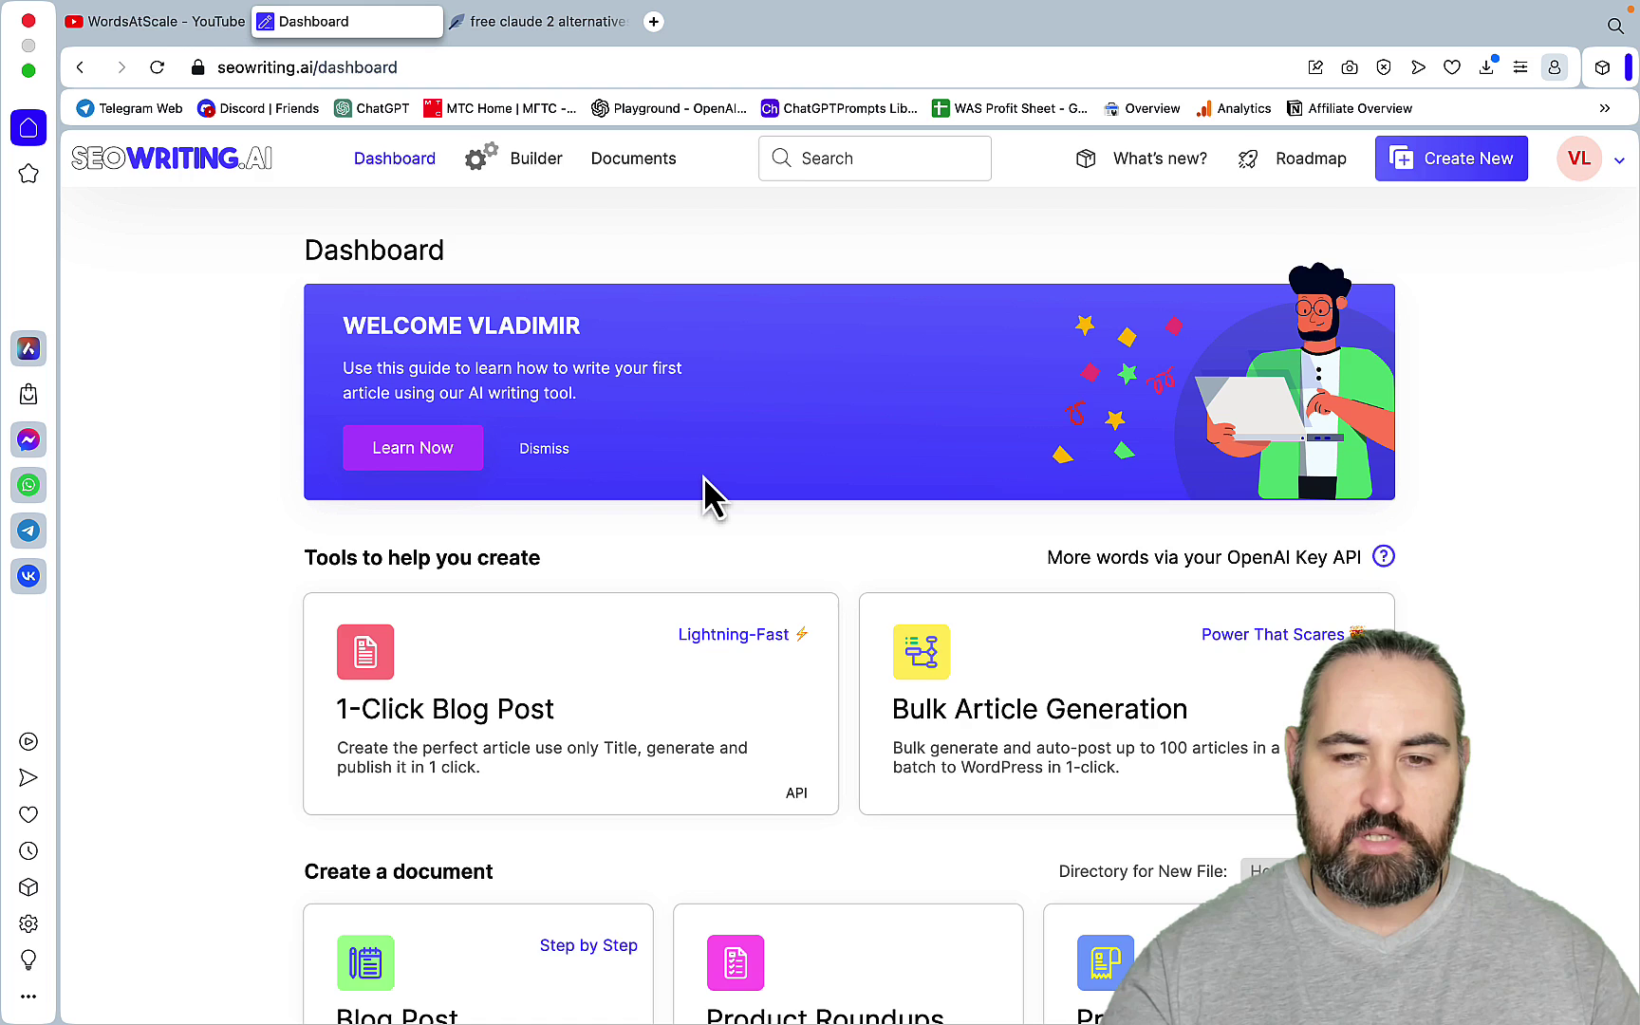
scroll(703, 480, down, 3)
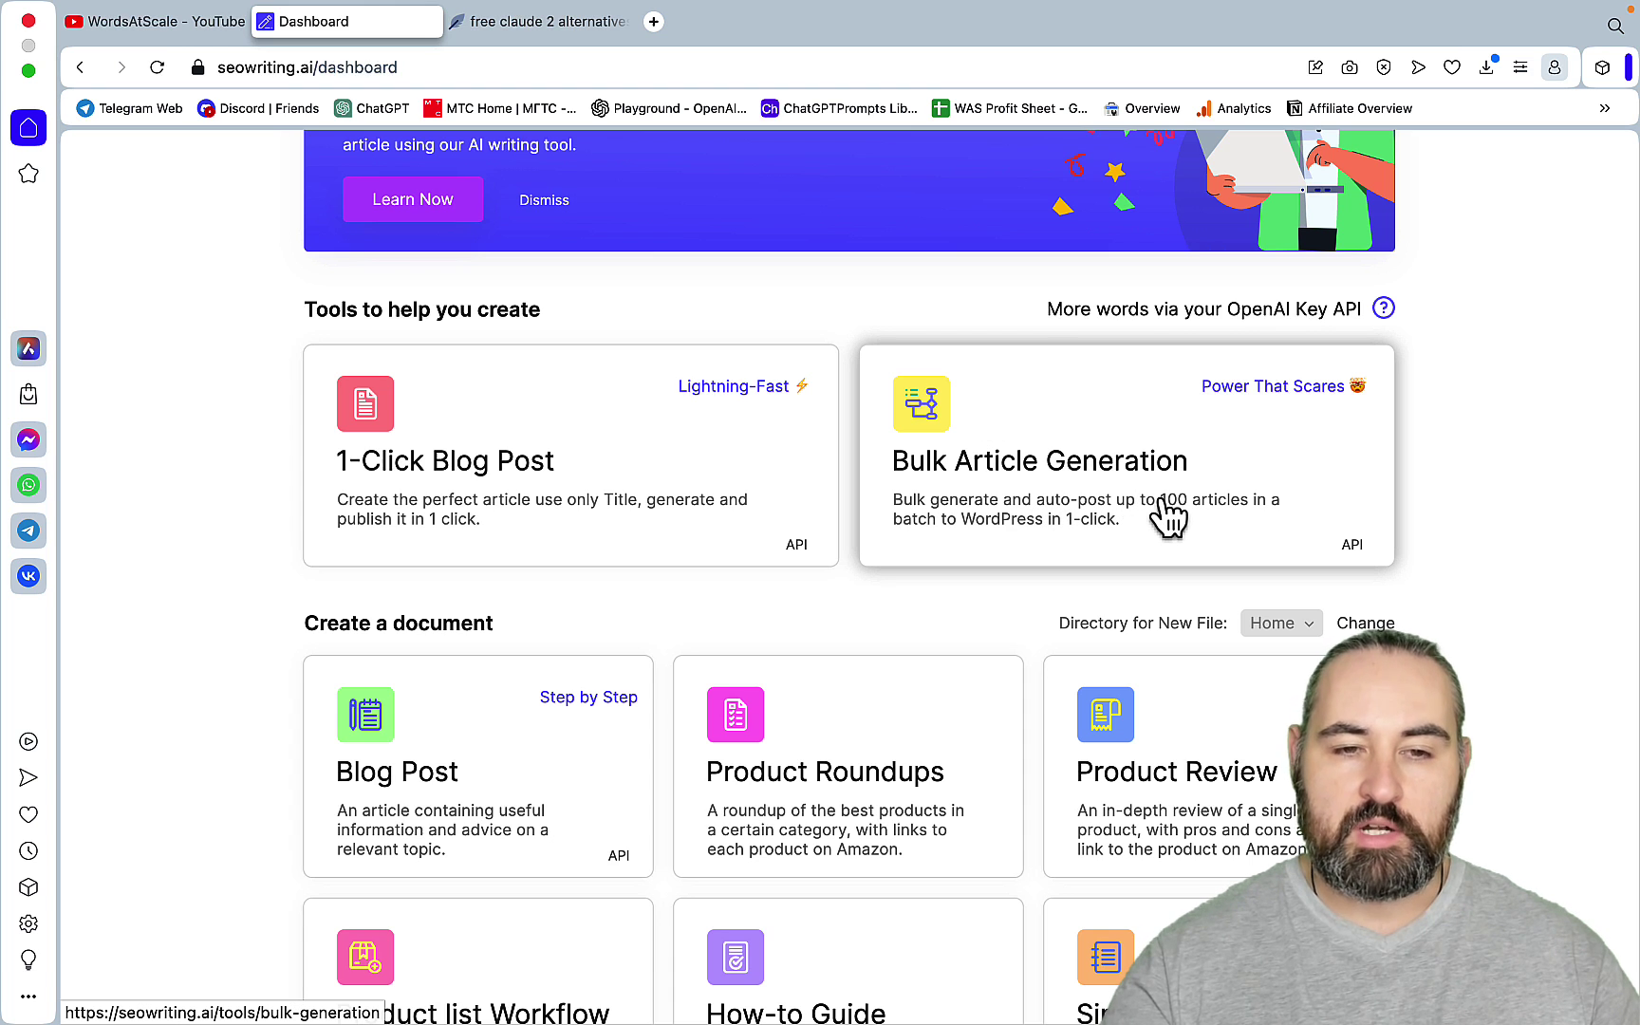
- Start a 1-Click Blog Post with keyword 'free Claude 2 alternatives' and Medium article size
click(584, 520)
click(461, 450)
text(fre)
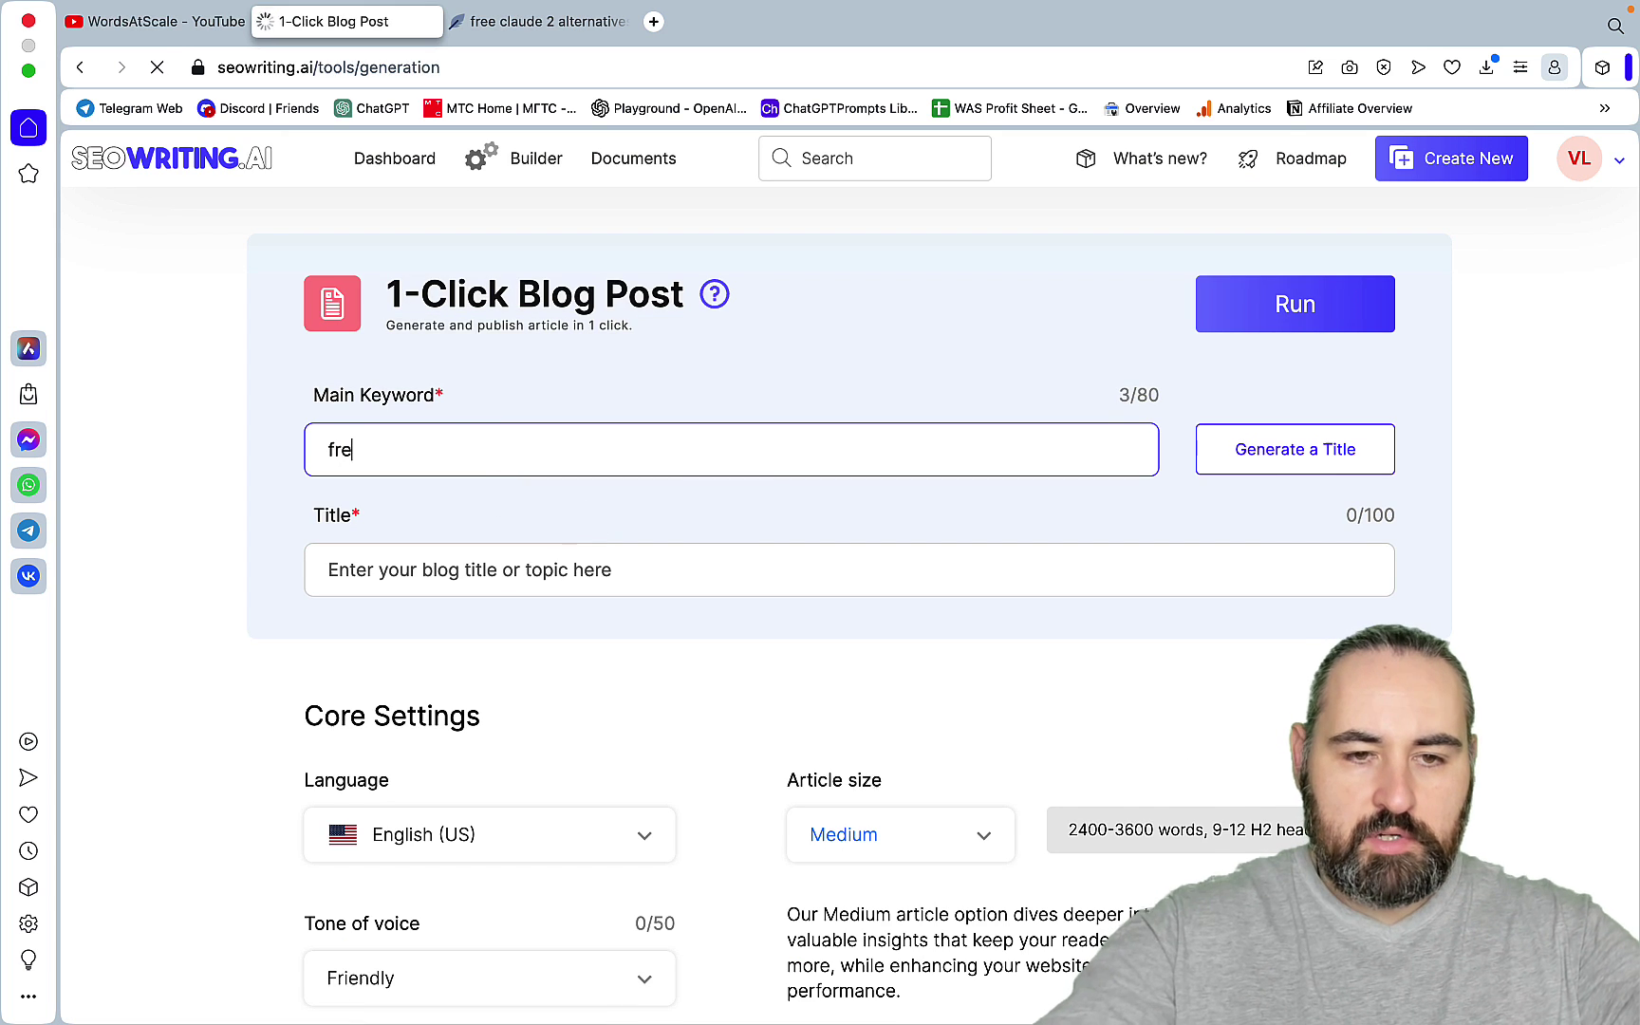
text(e Claude 2 al)
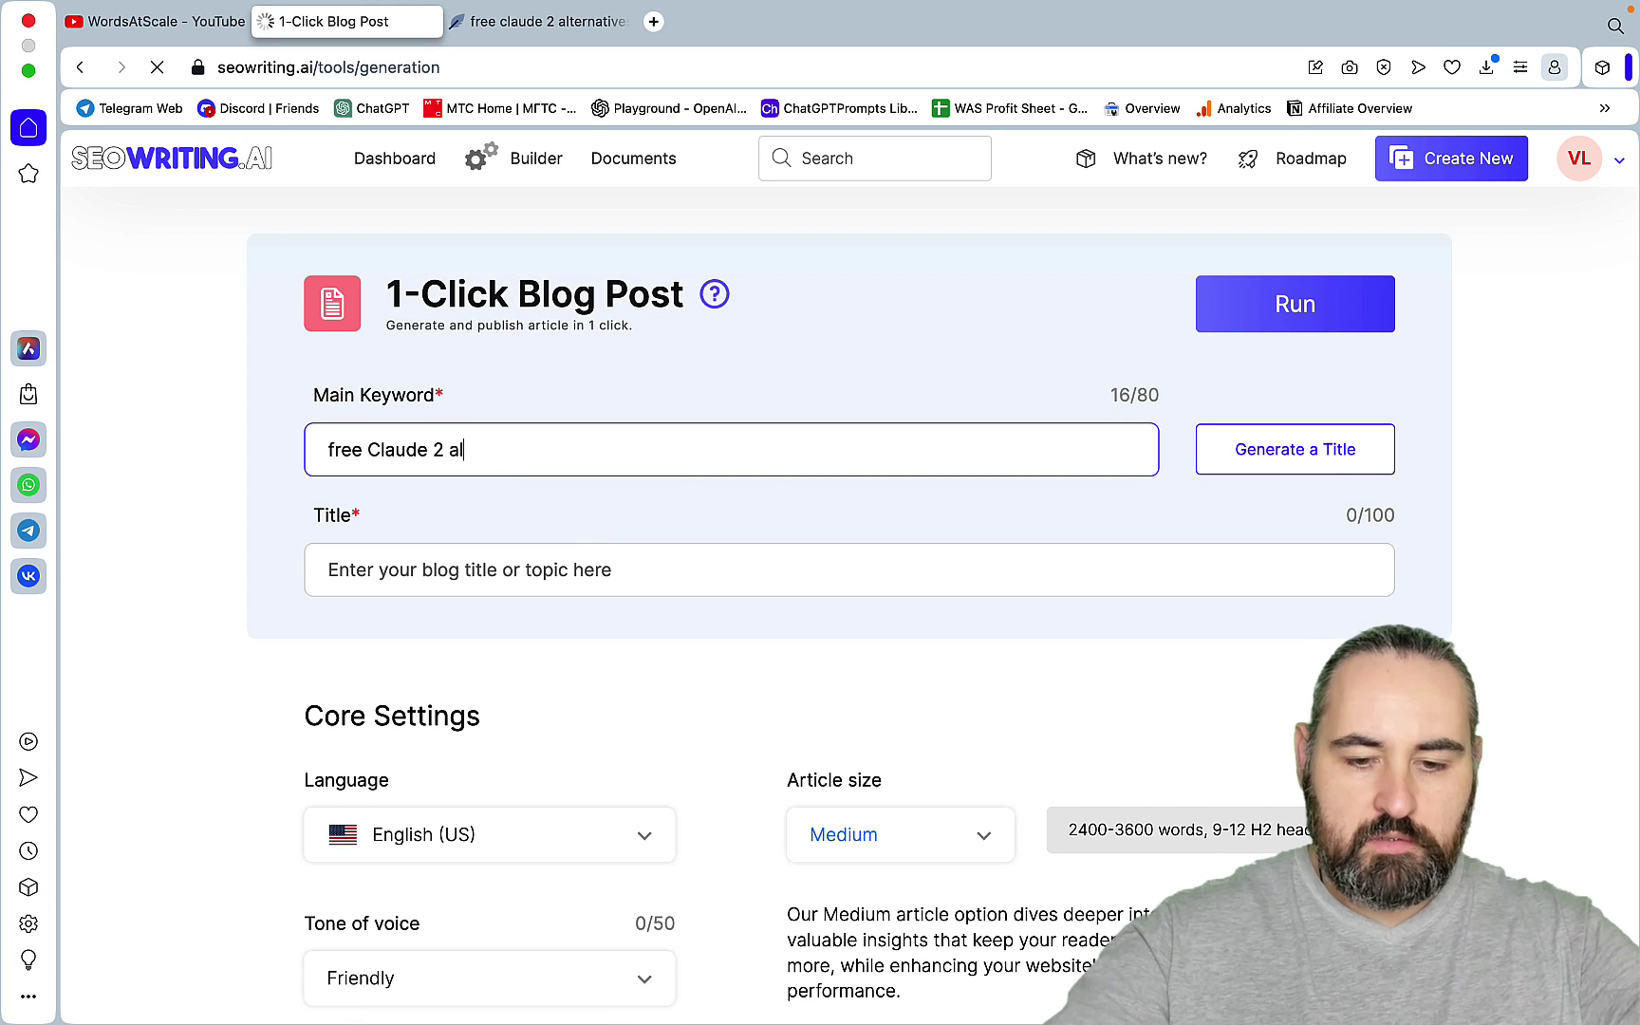
text(ternatives)
scroll(966, 556, down, 3)
click(966, 546)
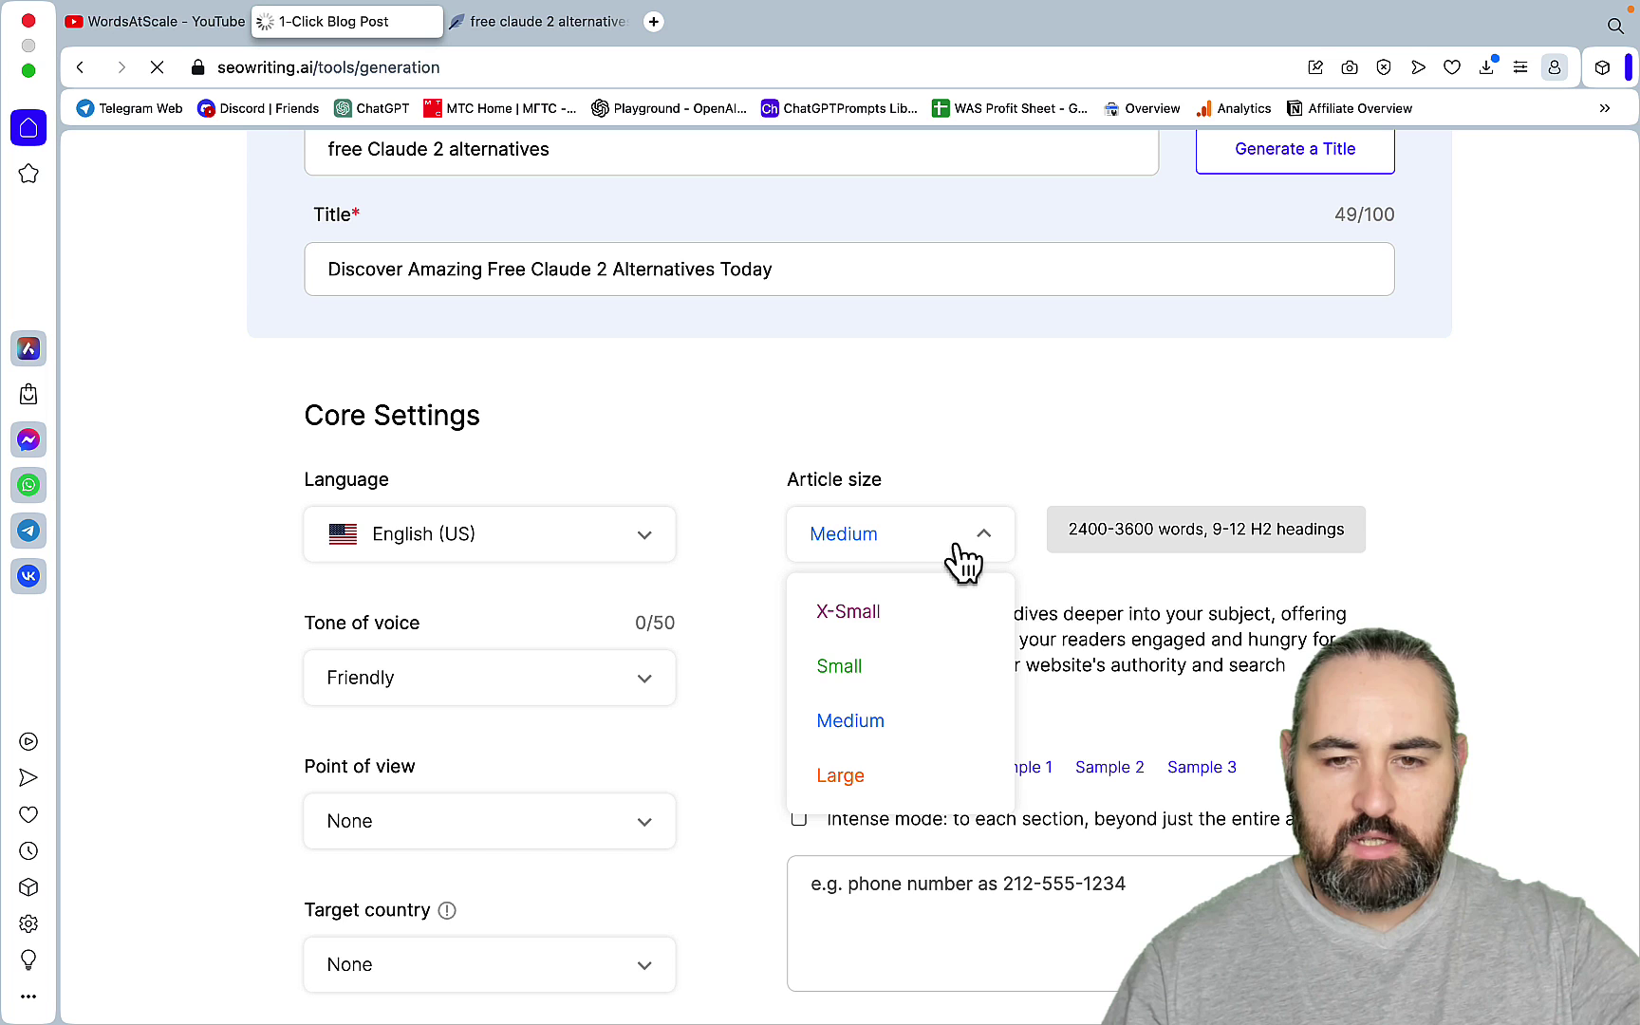
click(984, 439)
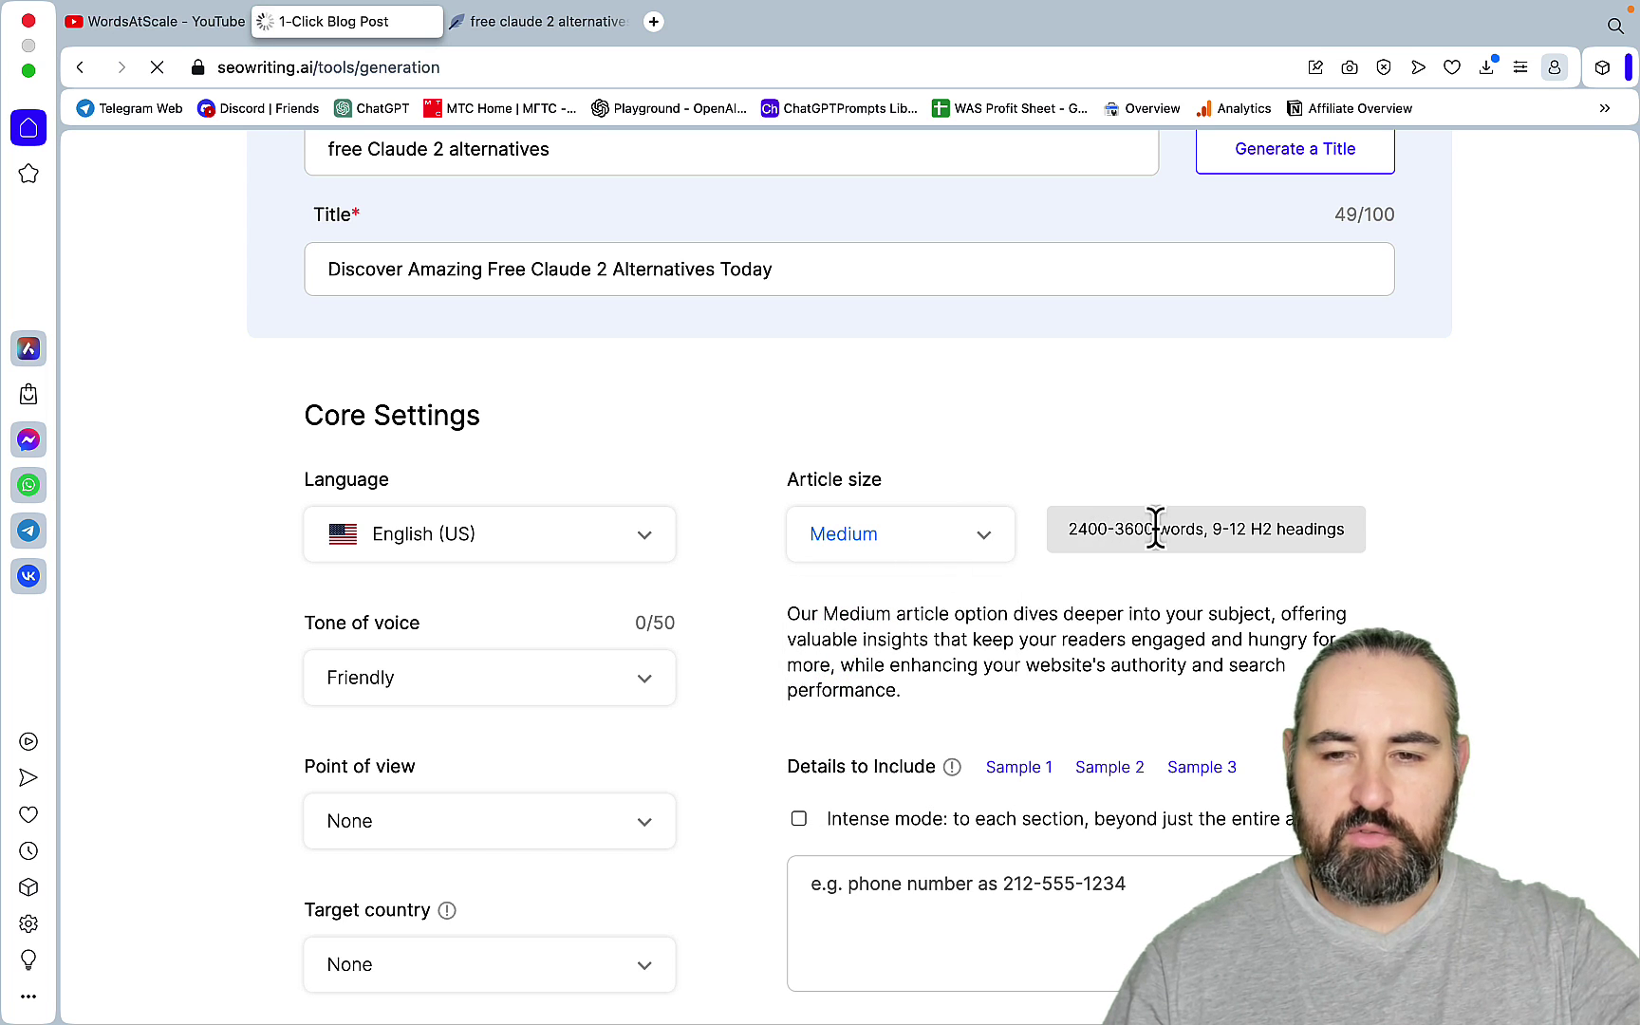
- Choose Casual tone, first person singular point of view, and United States as target country
scroll(1113, 531, down, 2)
click(642, 503)
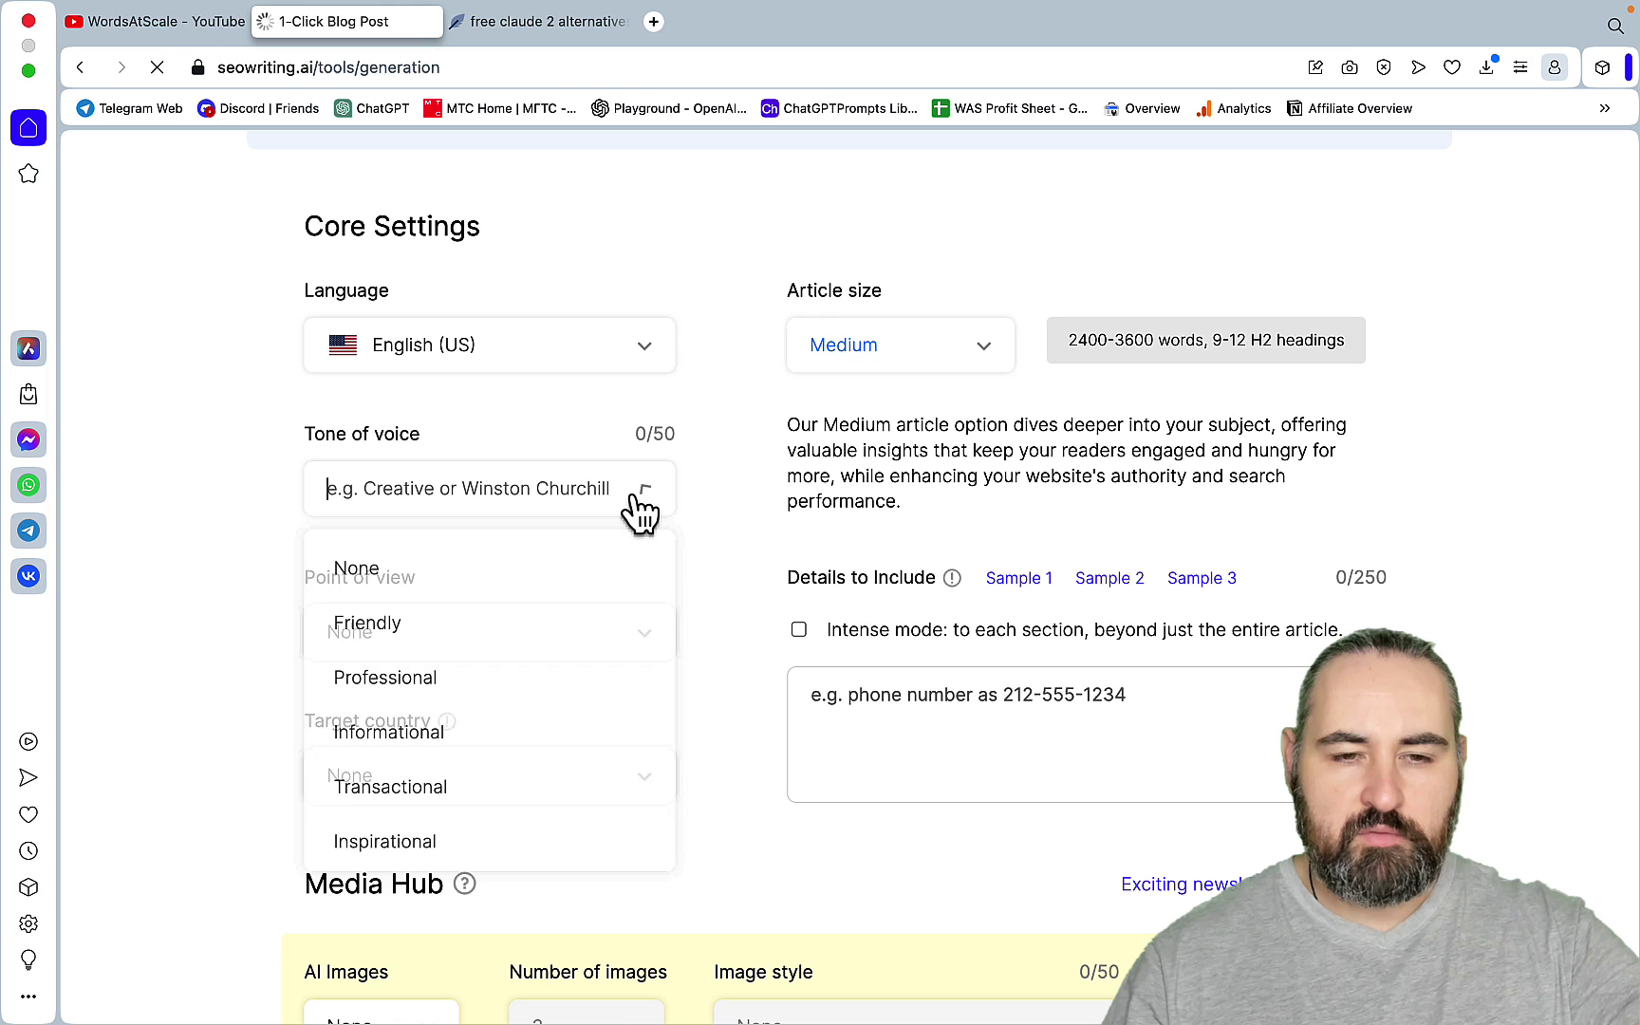
scroll(575, 637, down, 3)
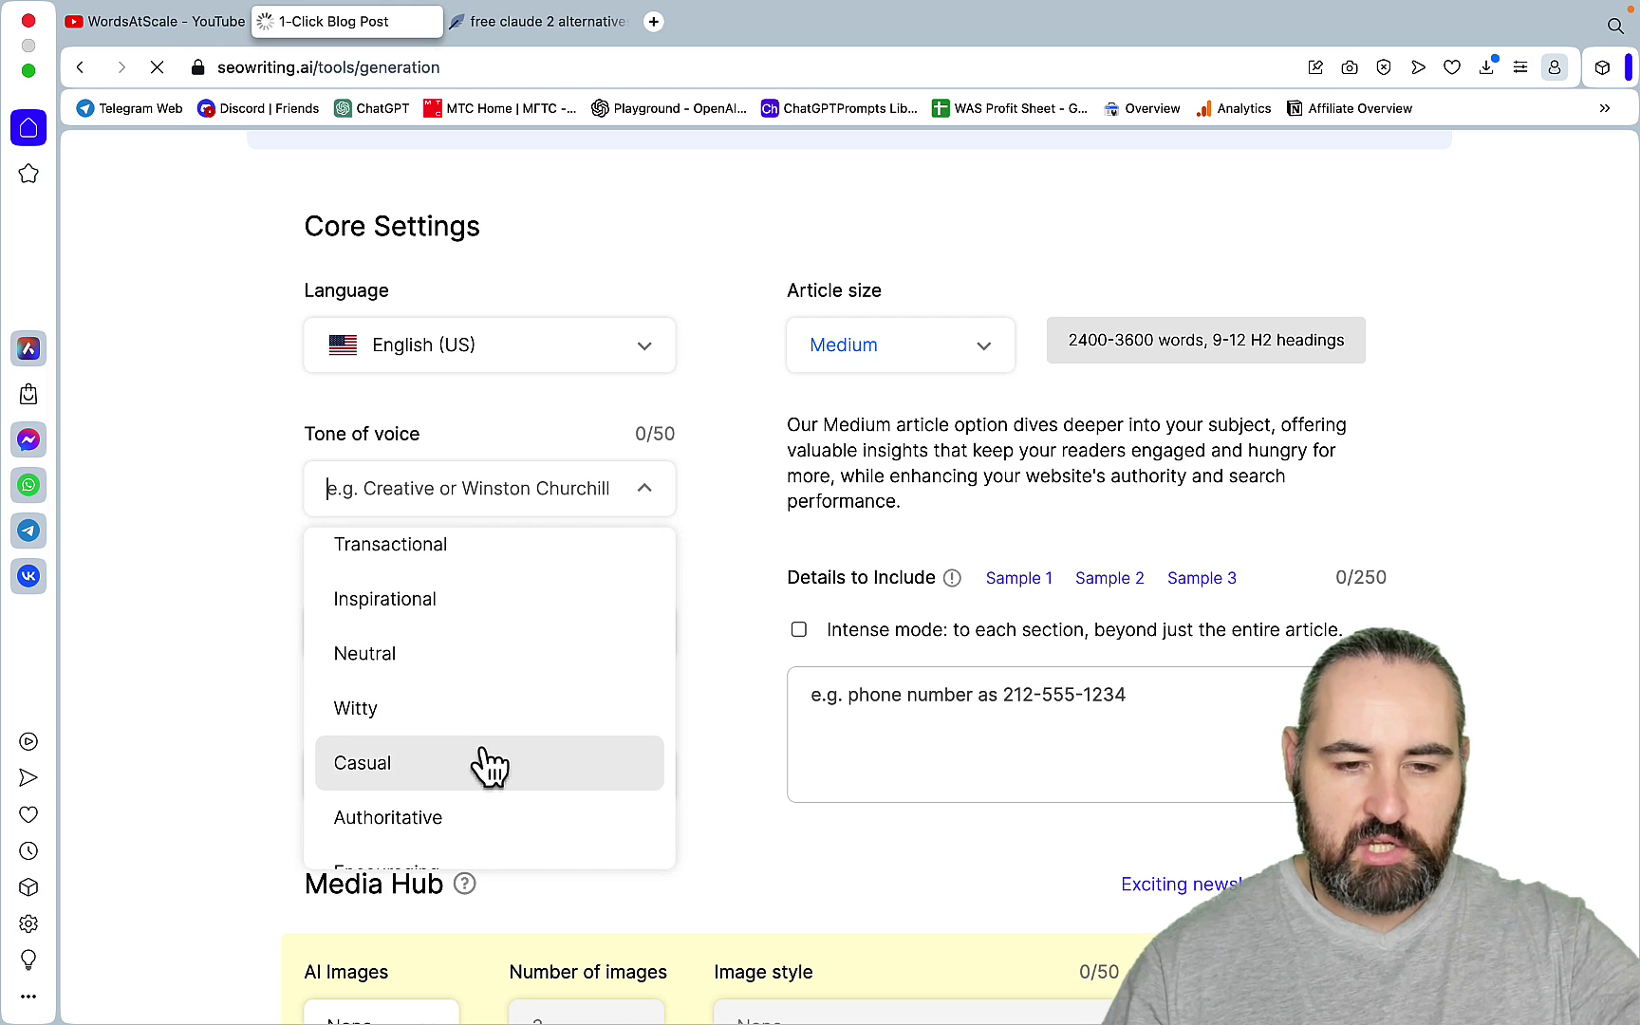
click(478, 763)
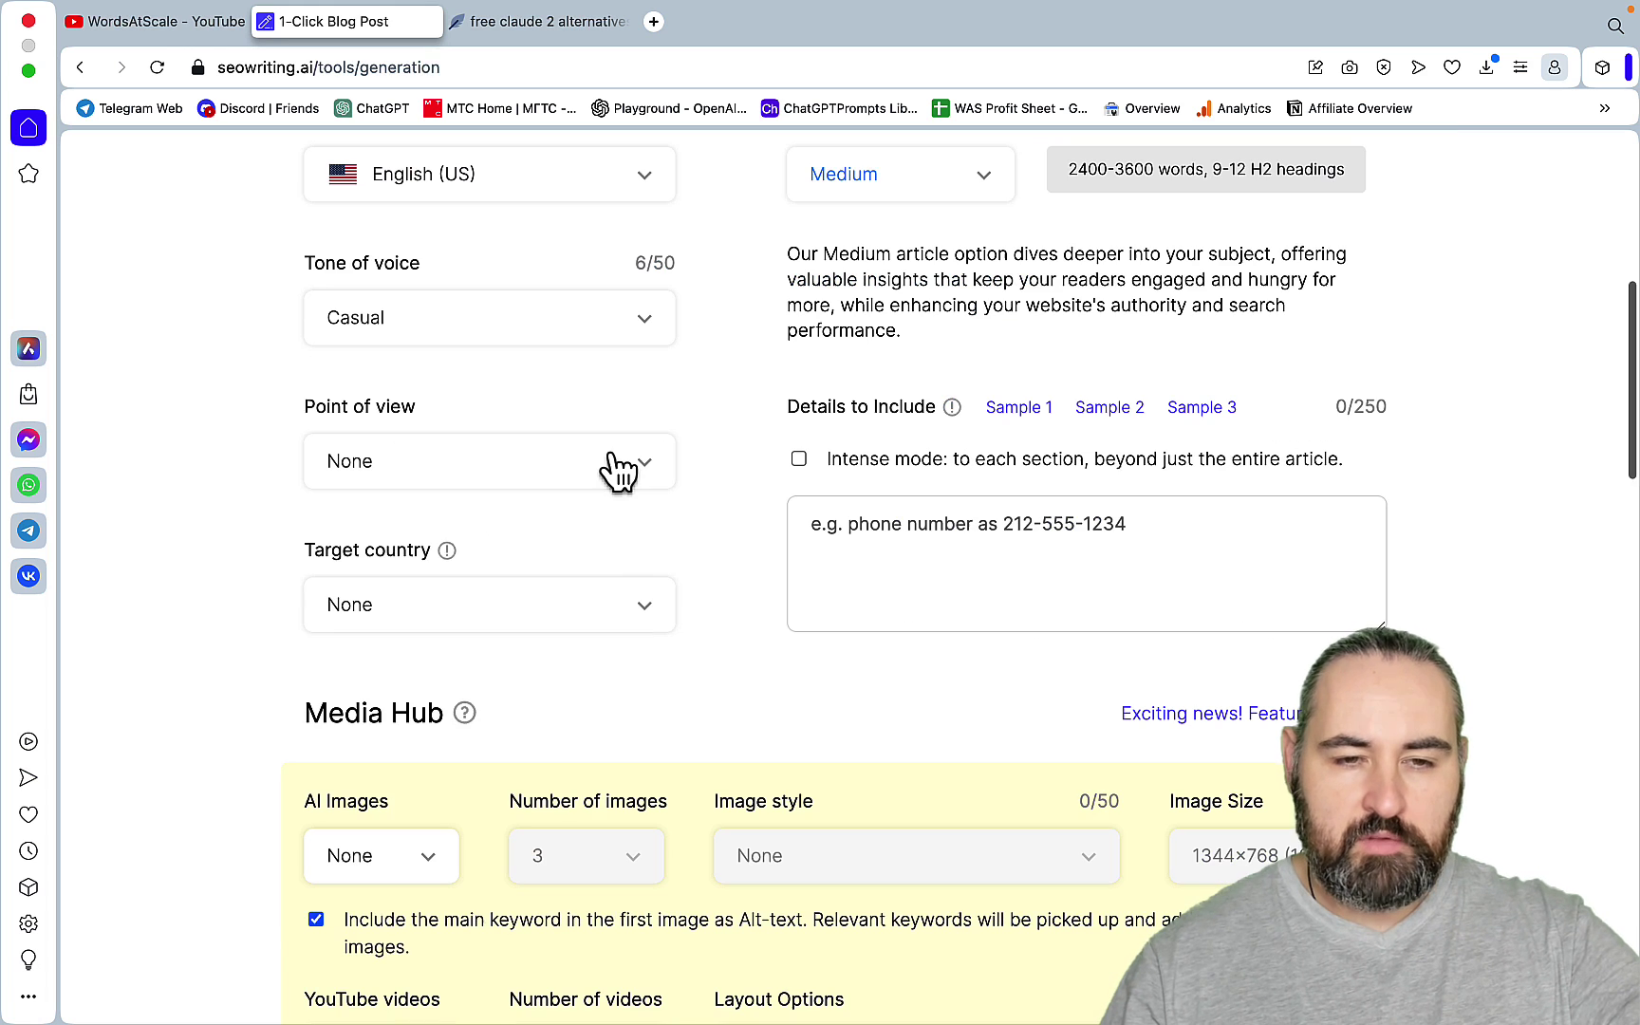
click(612, 460)
click(593, 600)
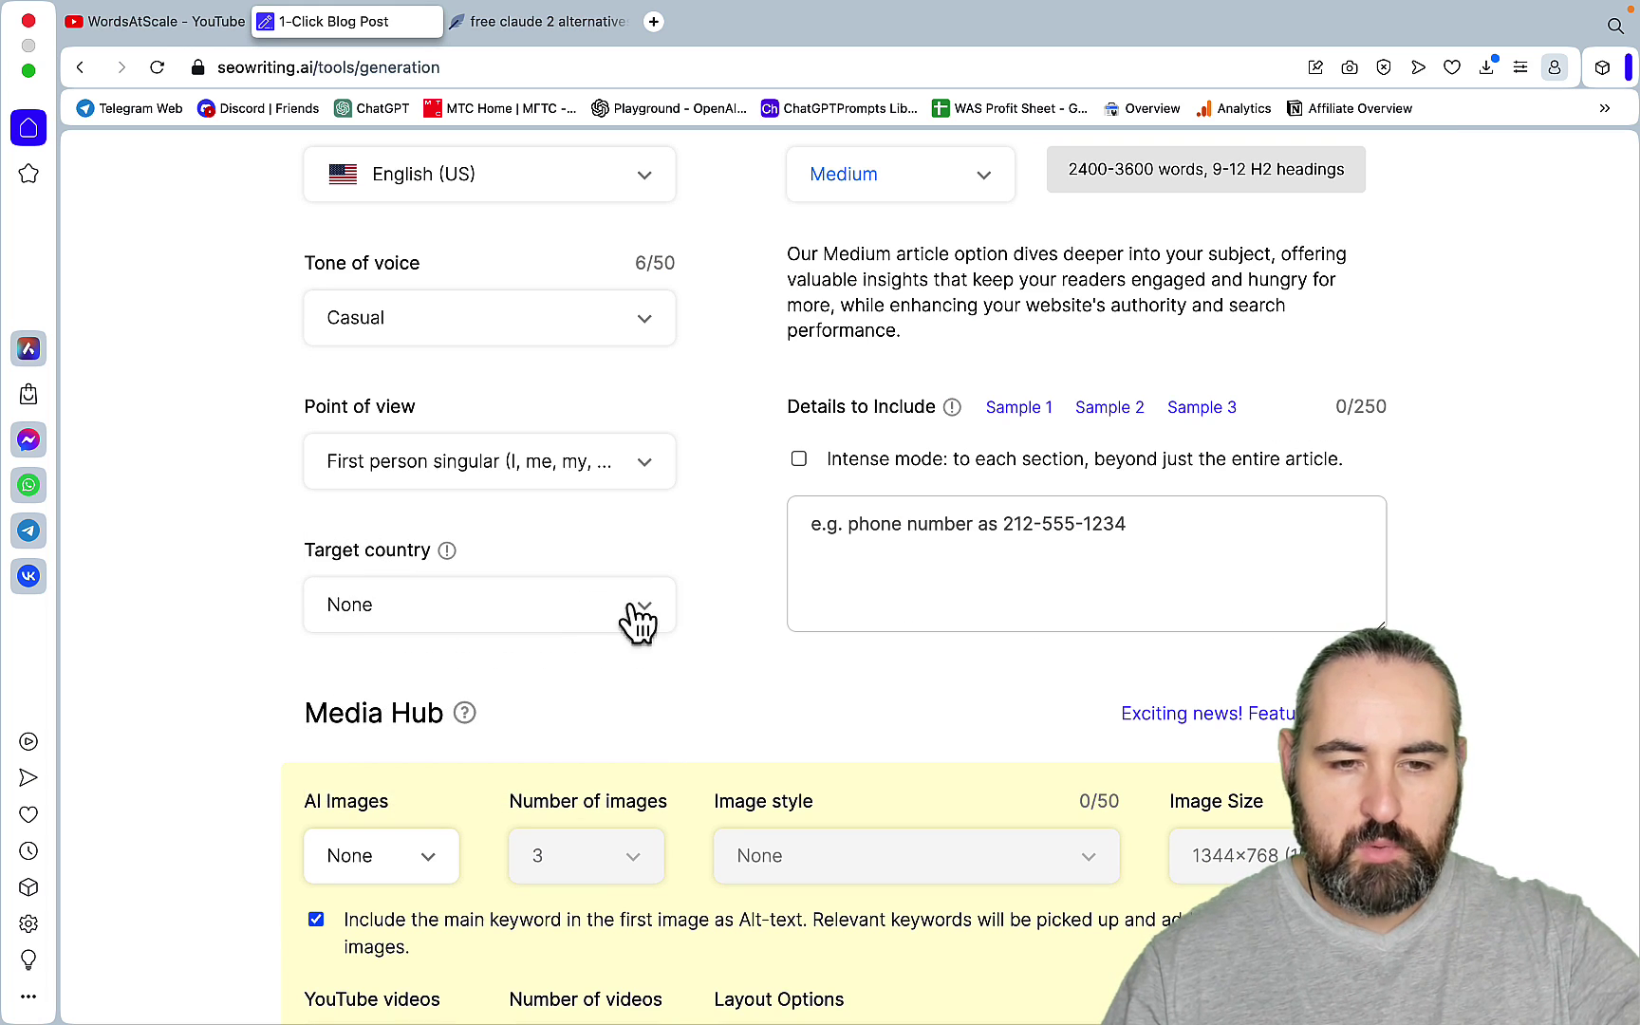
click(664, 622)
click(482, 755)
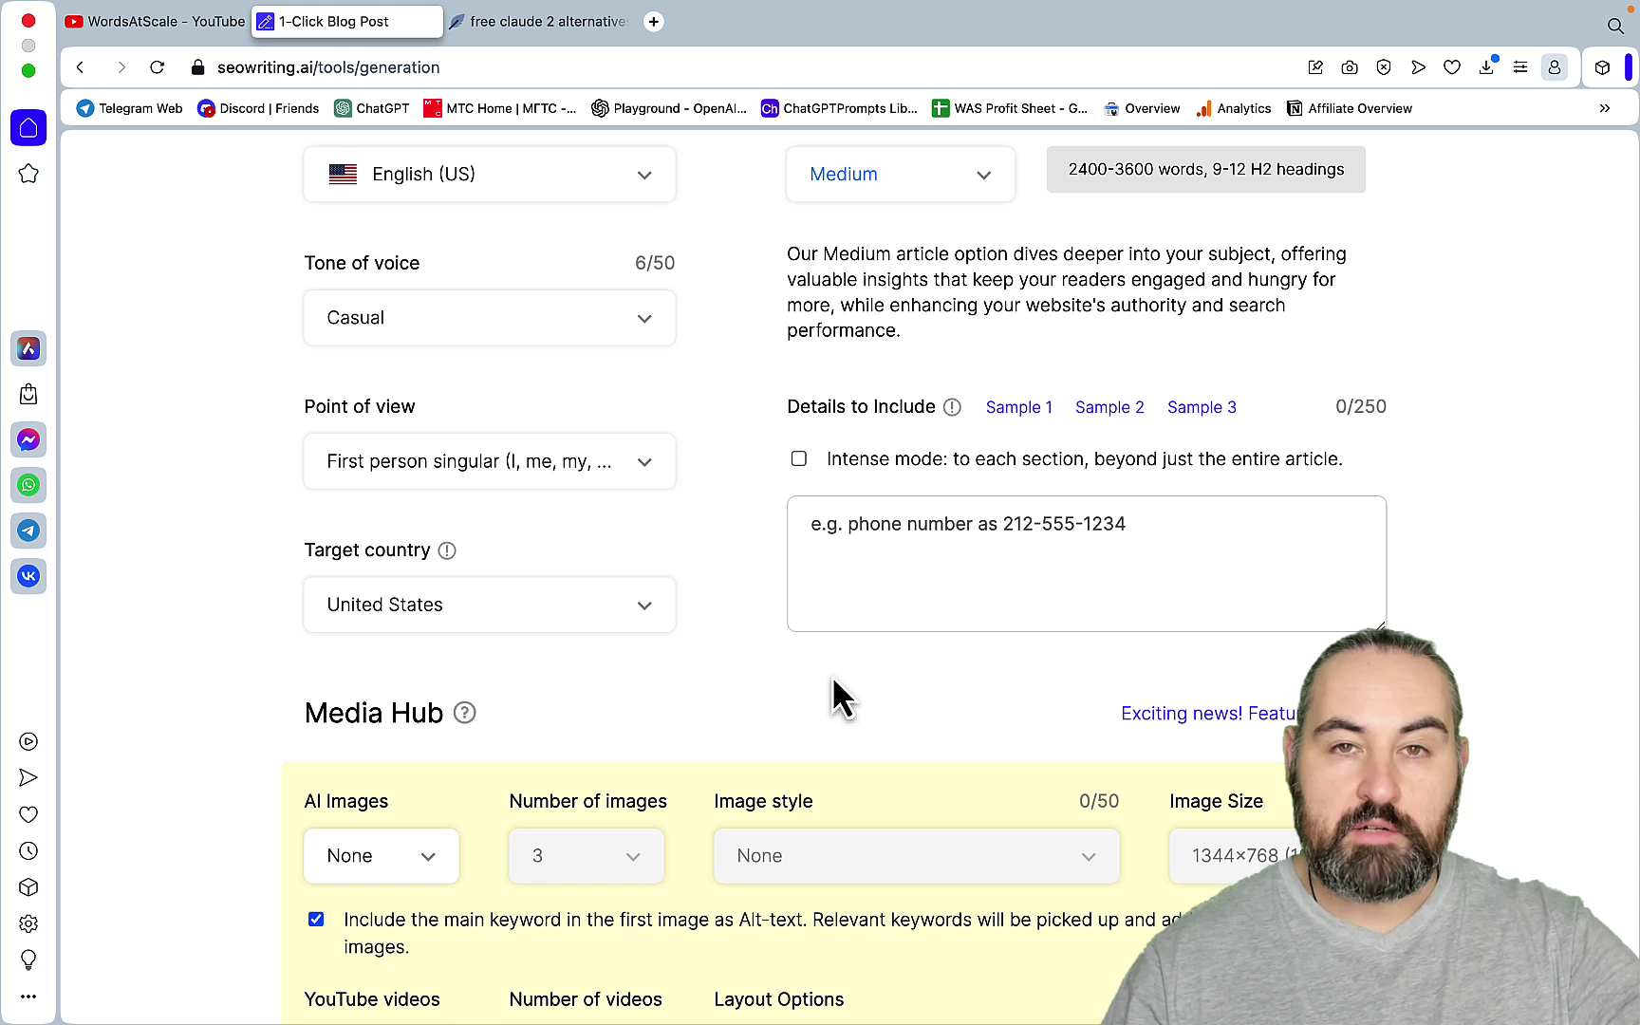
- Paste the instruction to mention three trickmenot.ai links with rich anchor text, and enable Intense mode
scroll(959, 655, down, 1)
click(860, 520)
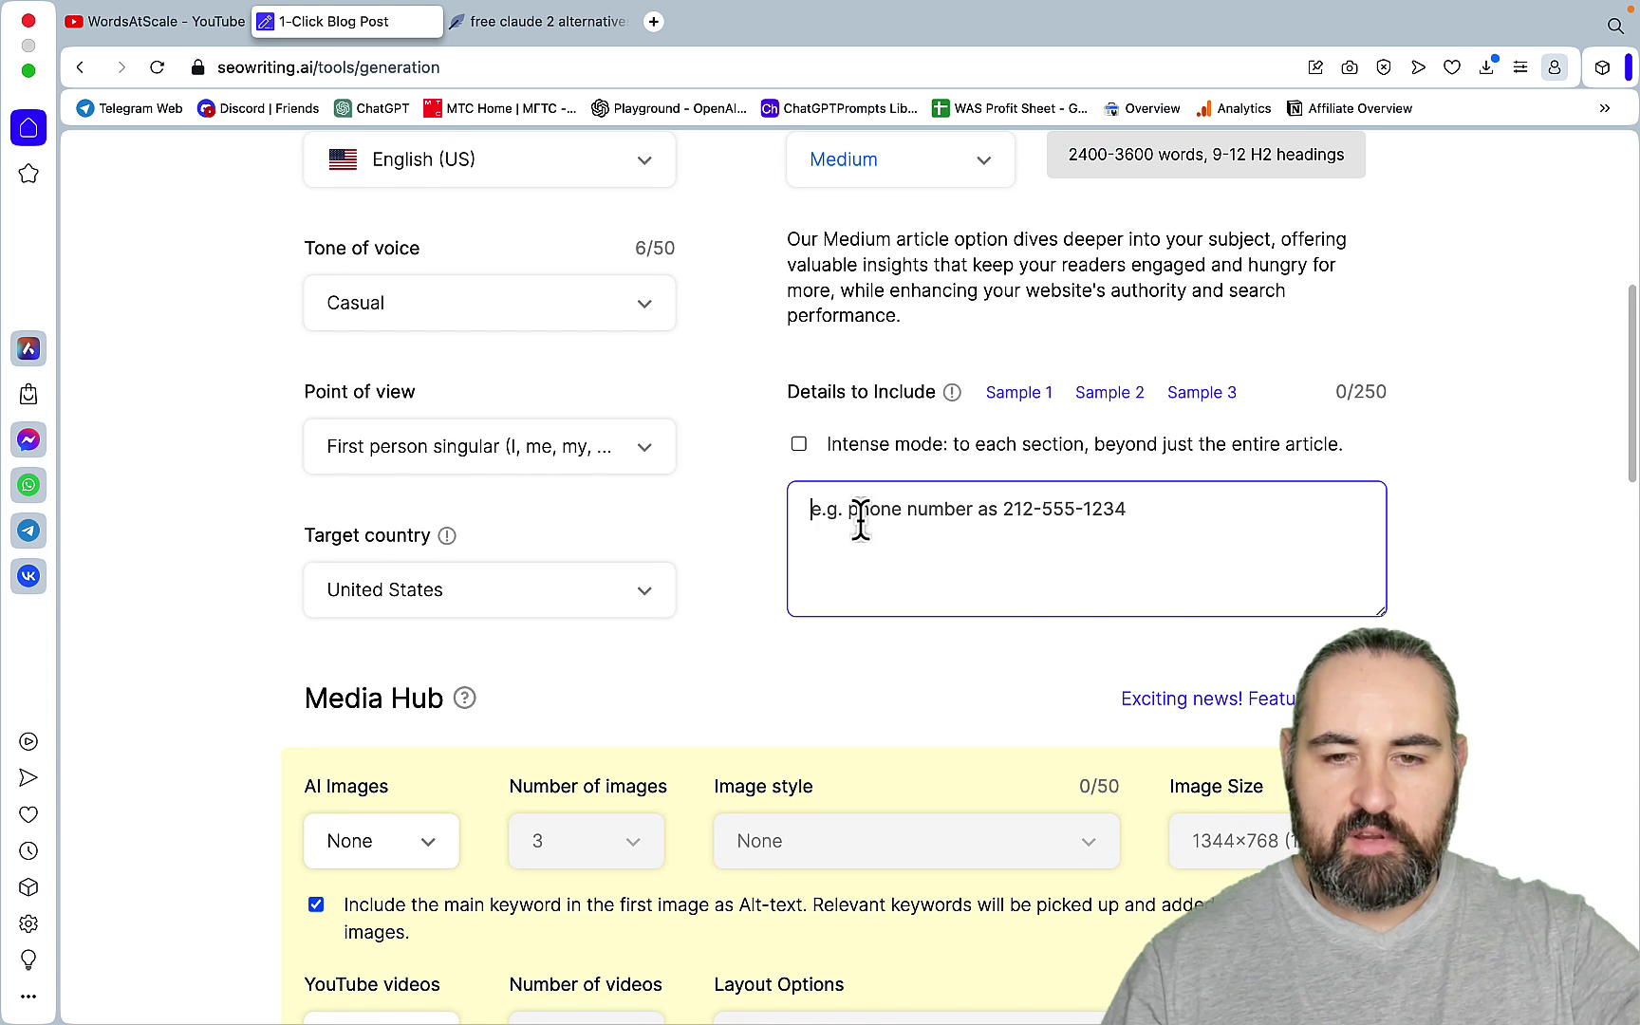
text(Mention the below using rich anchor text:  https://trickmenot.ai/claude-2-vs-other-ai-models/ https://trickmenot.ai/how-to-write-an-article-with-claude-2/ https://trickmenot.ai/does-claude-2-pass-ai-detection/)
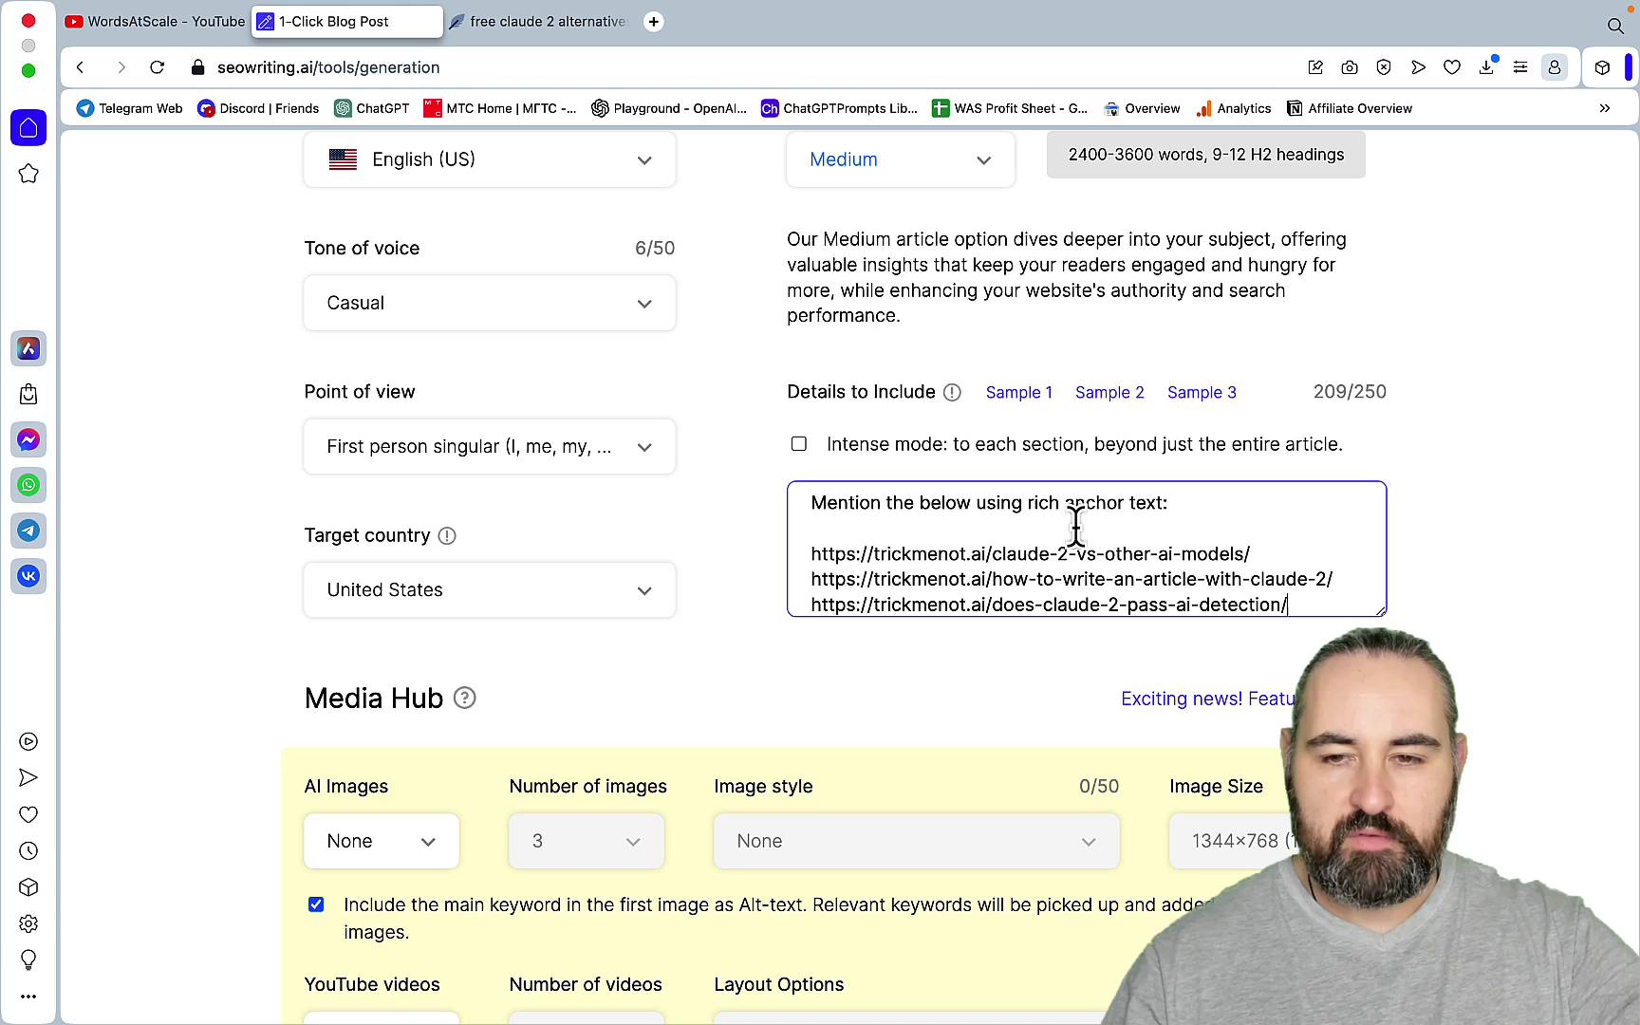
scroll(1075, 526, down, 1)
scroll(1073, 530, up, 1)
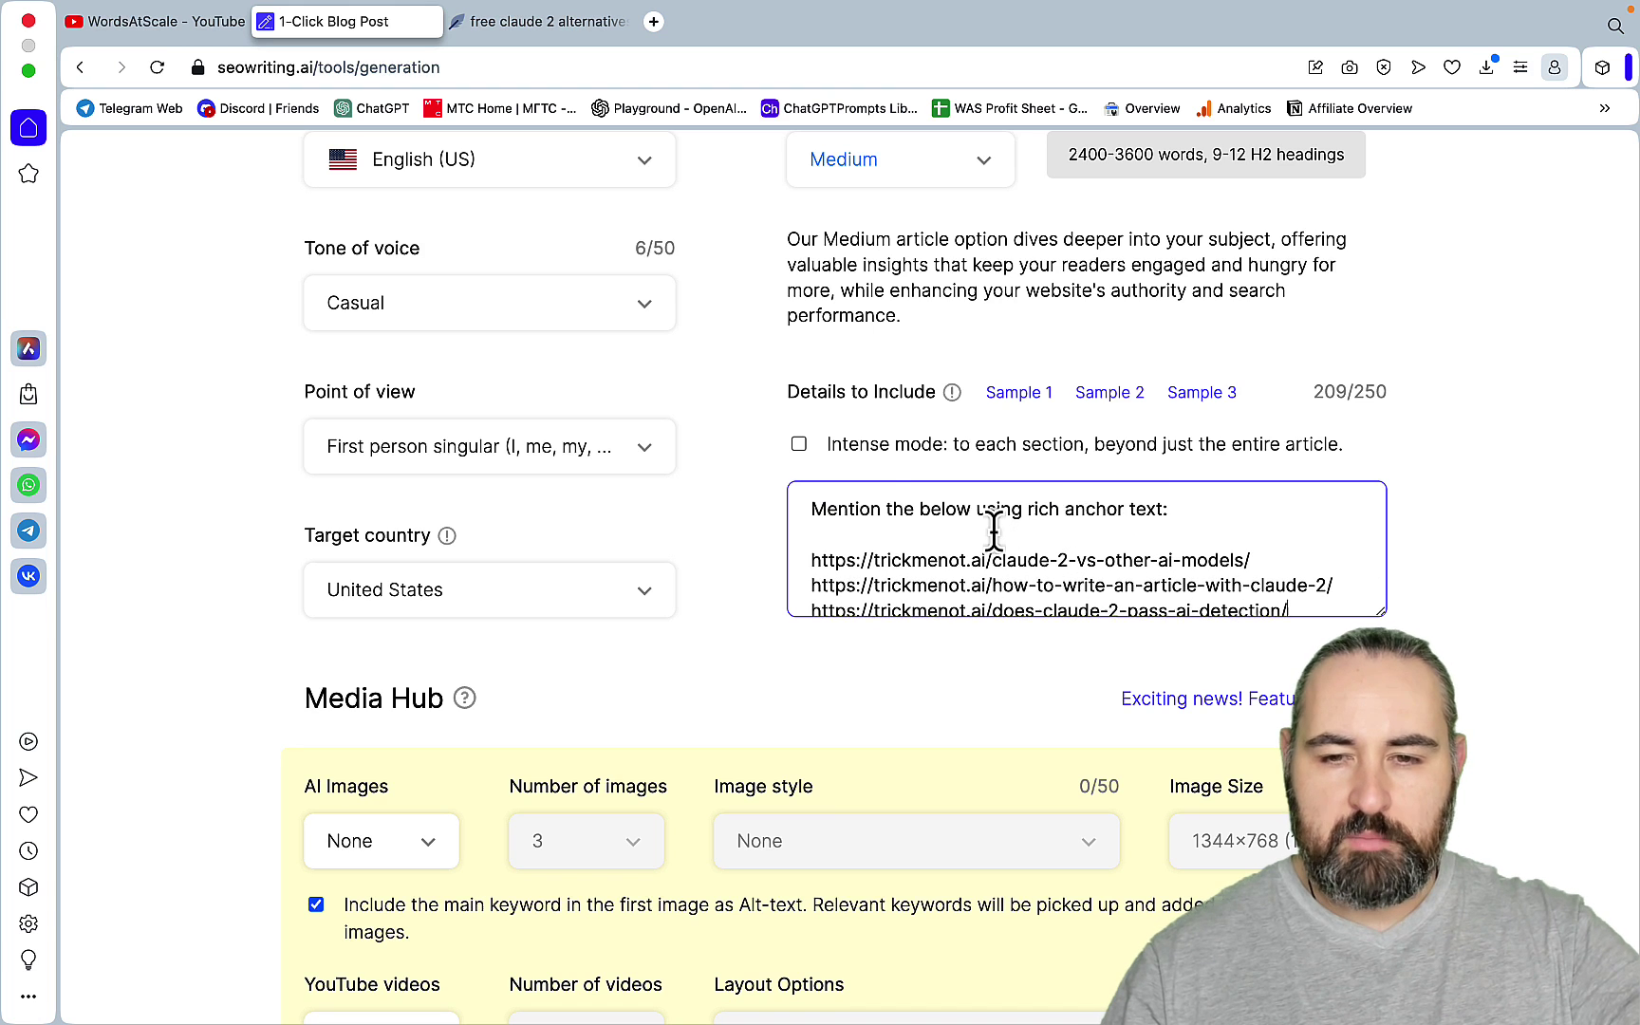
scroll(994, 529, down, 1)
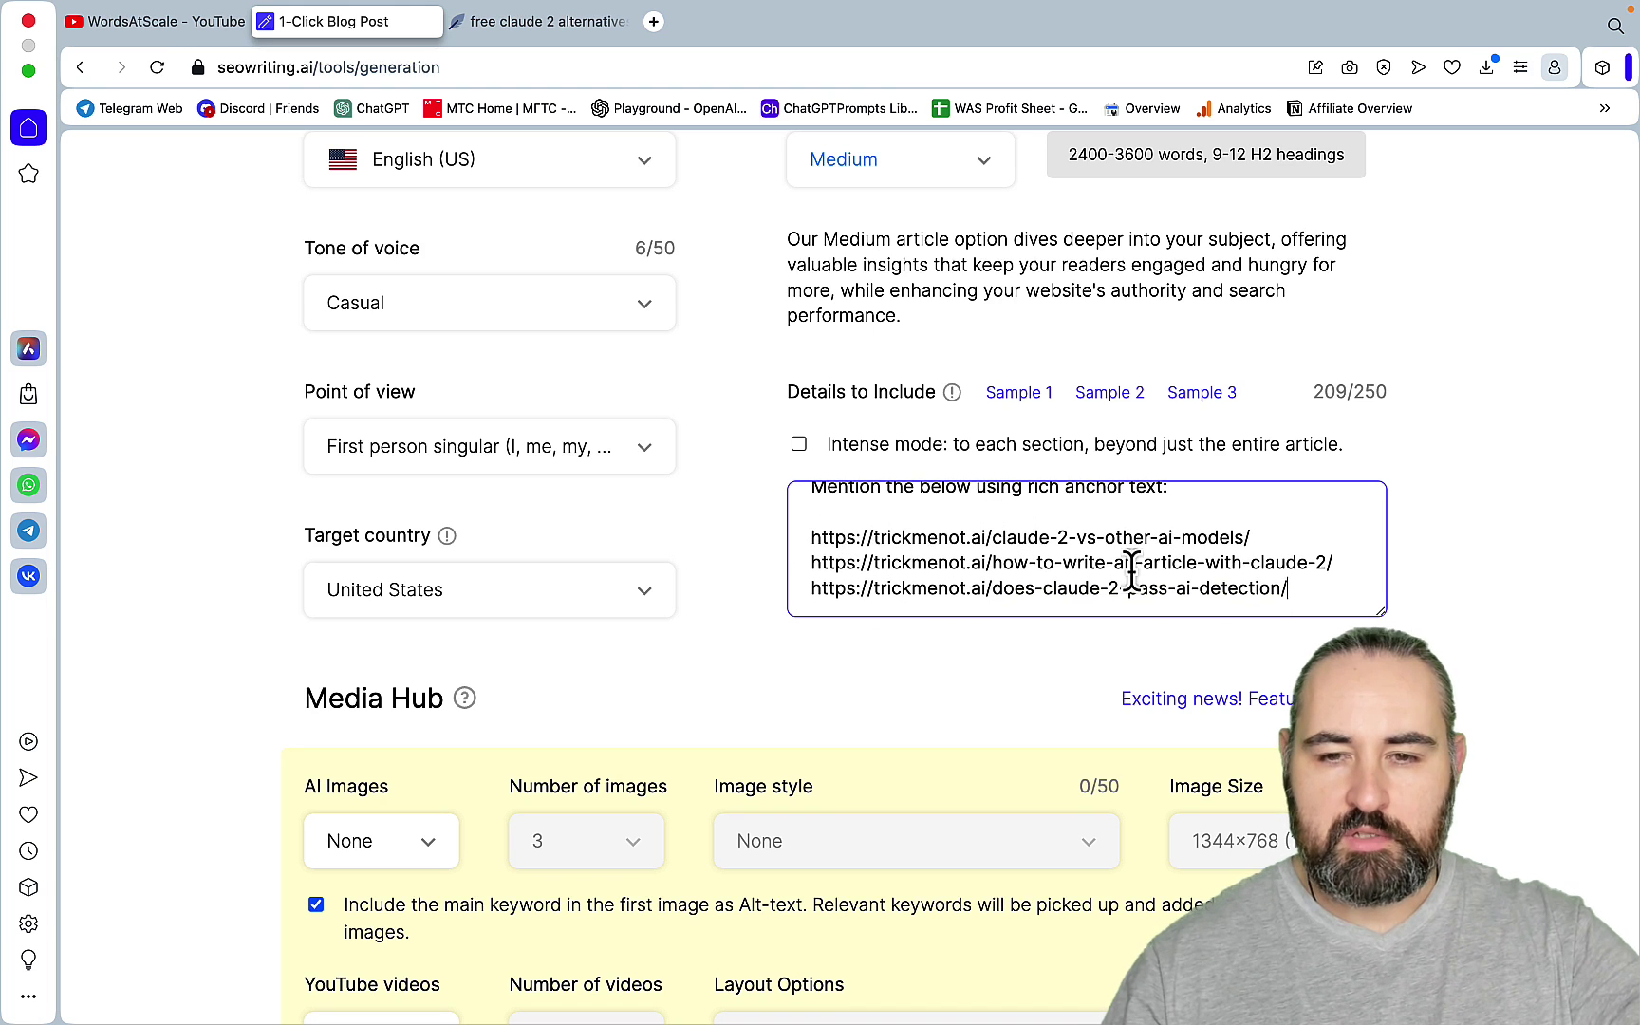
scroll(1036, 535, up, 1)
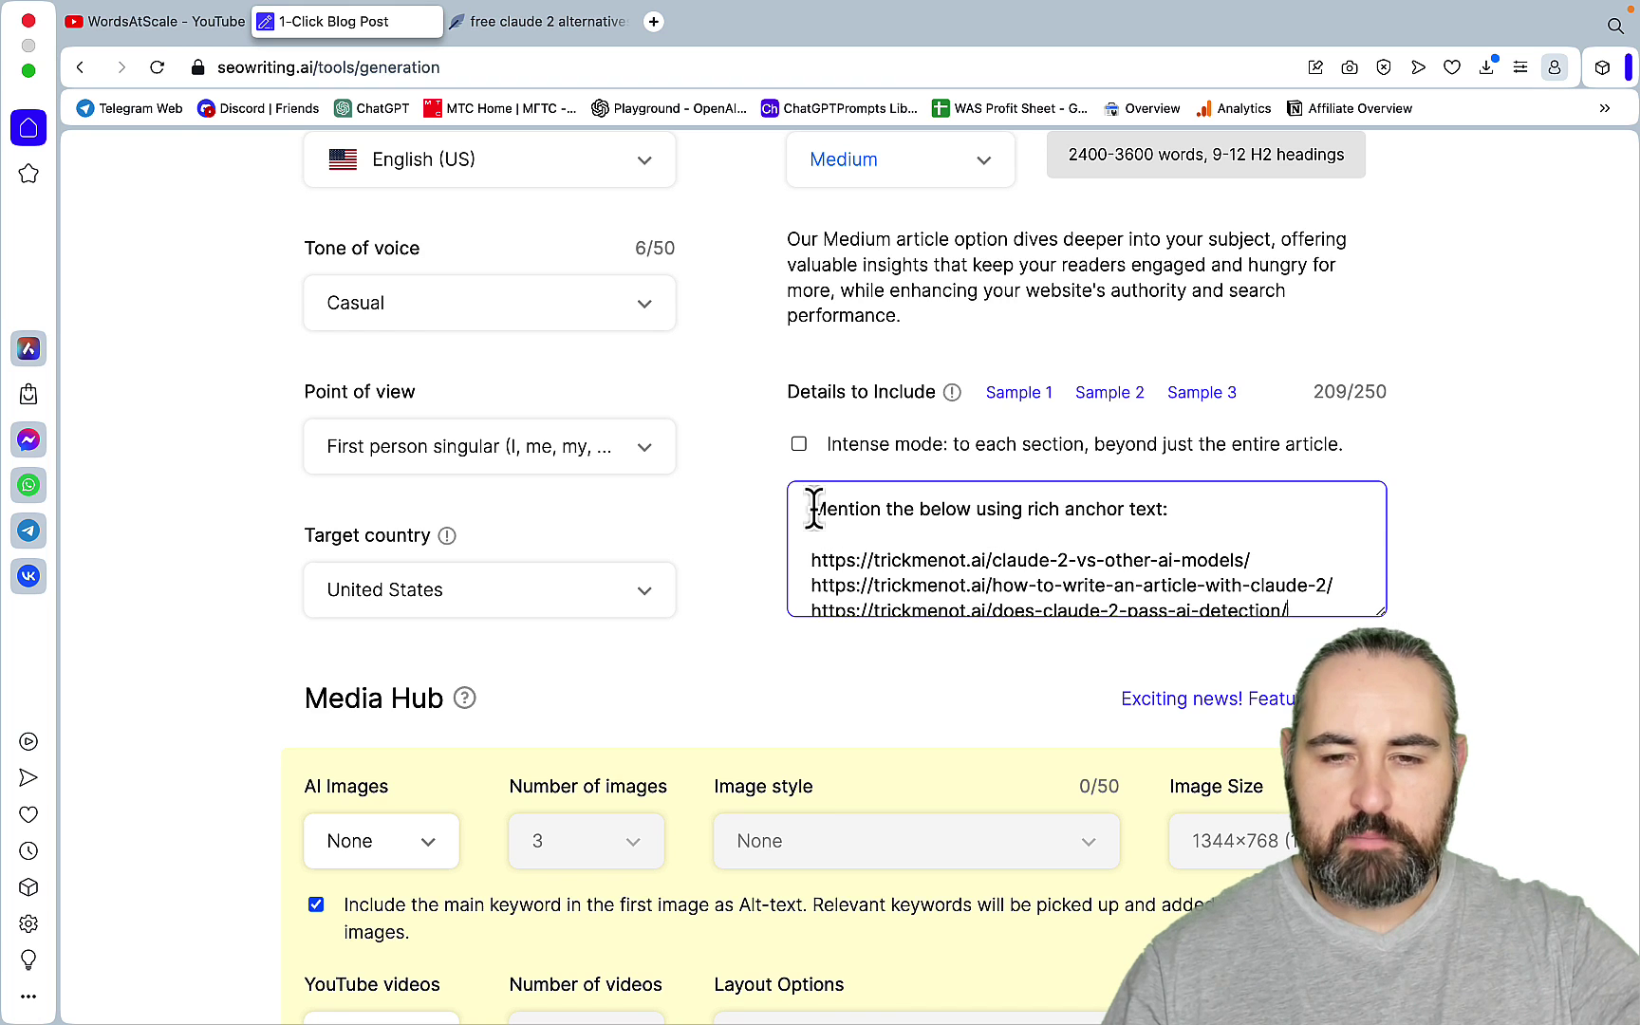
click(798, 456)
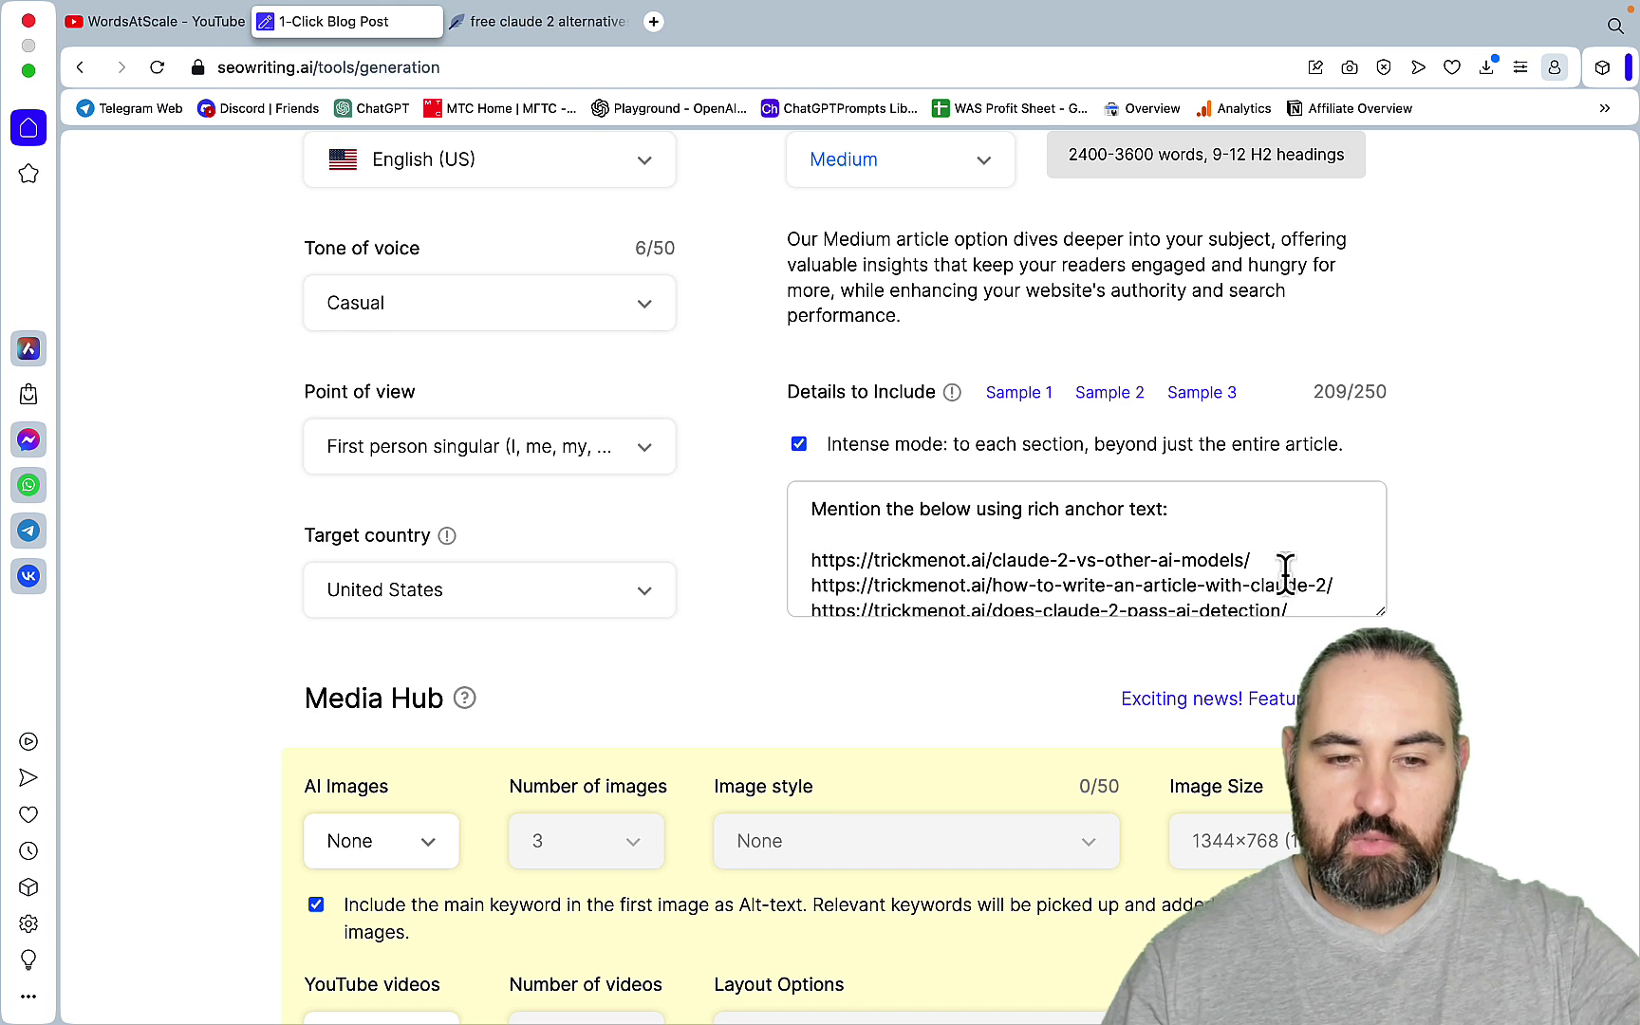
scroll(1285, 572, down, 1)
- Turn on AI images: 3 images in the Digital Art style
scroll(623, 629, down, 3)
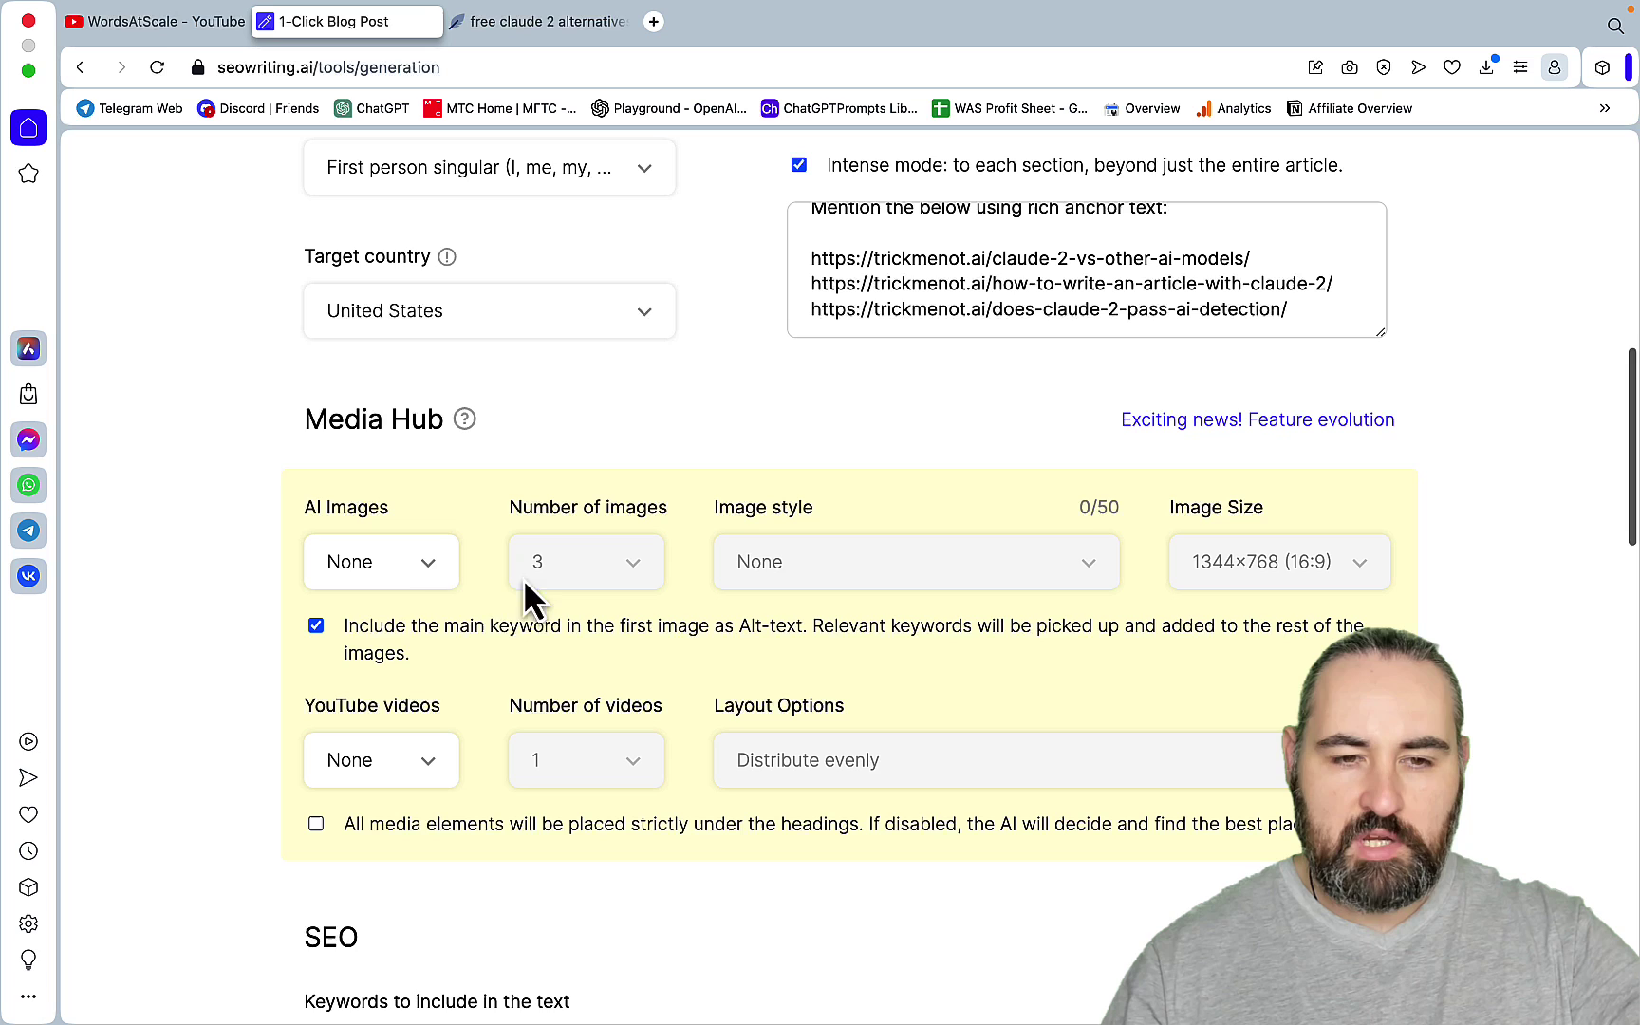
click(424, 565)
click(372, 712)
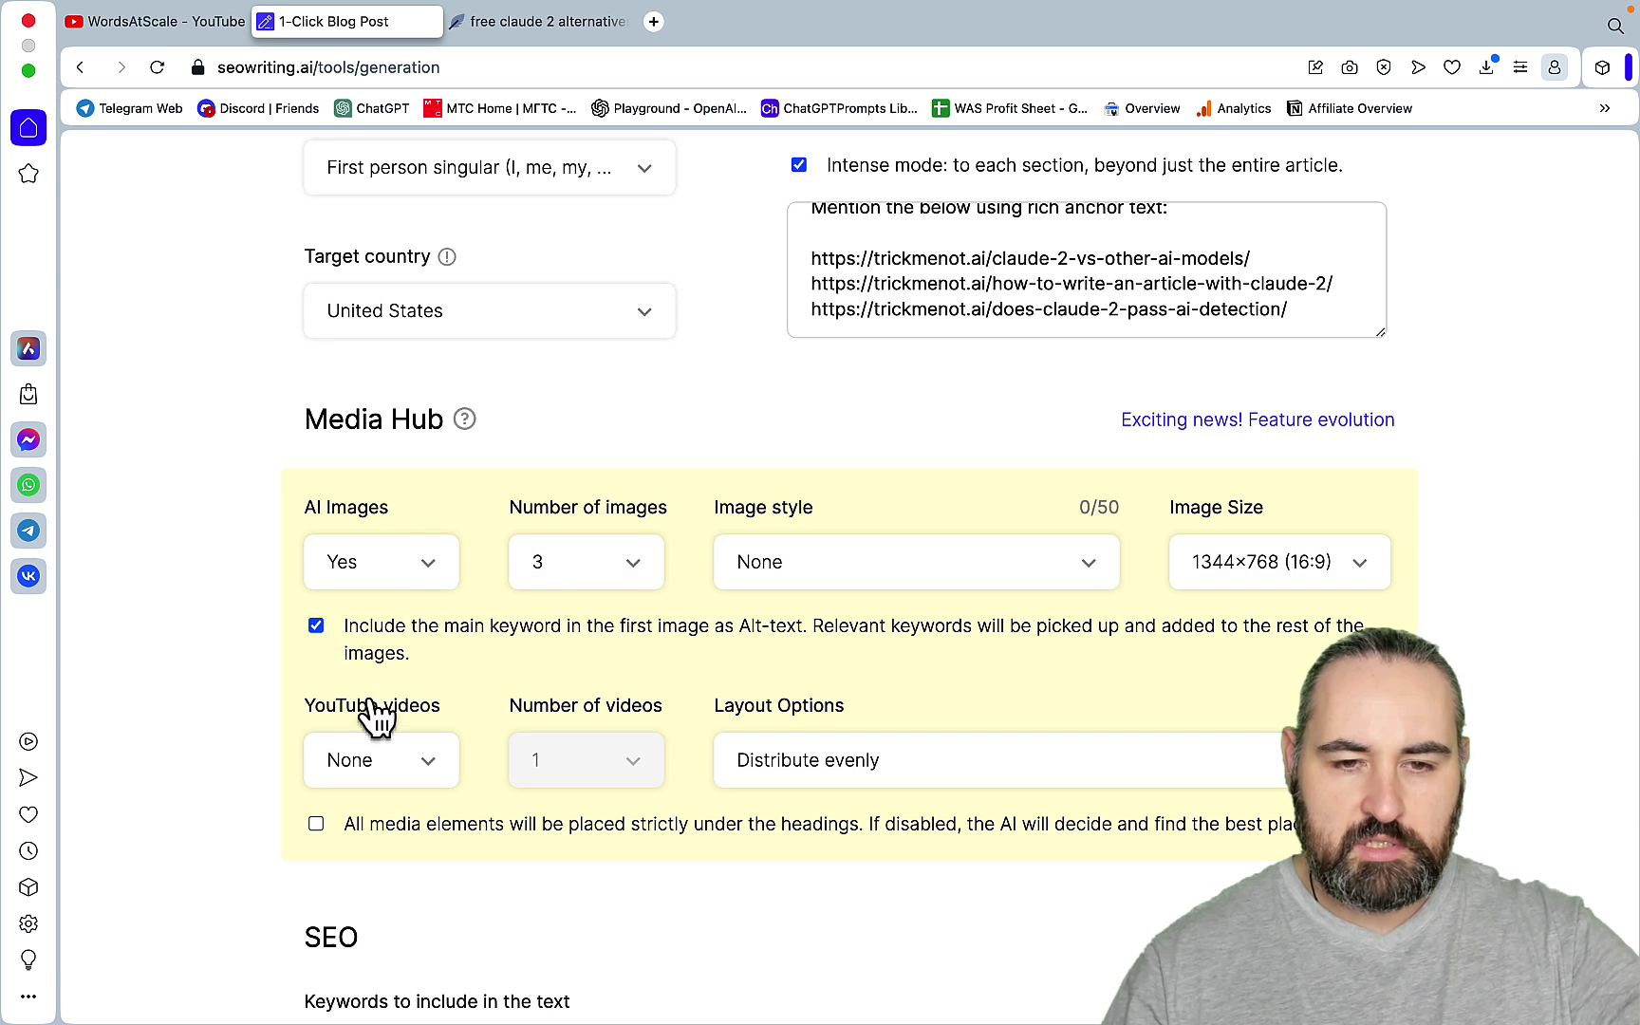
click(633, 566)
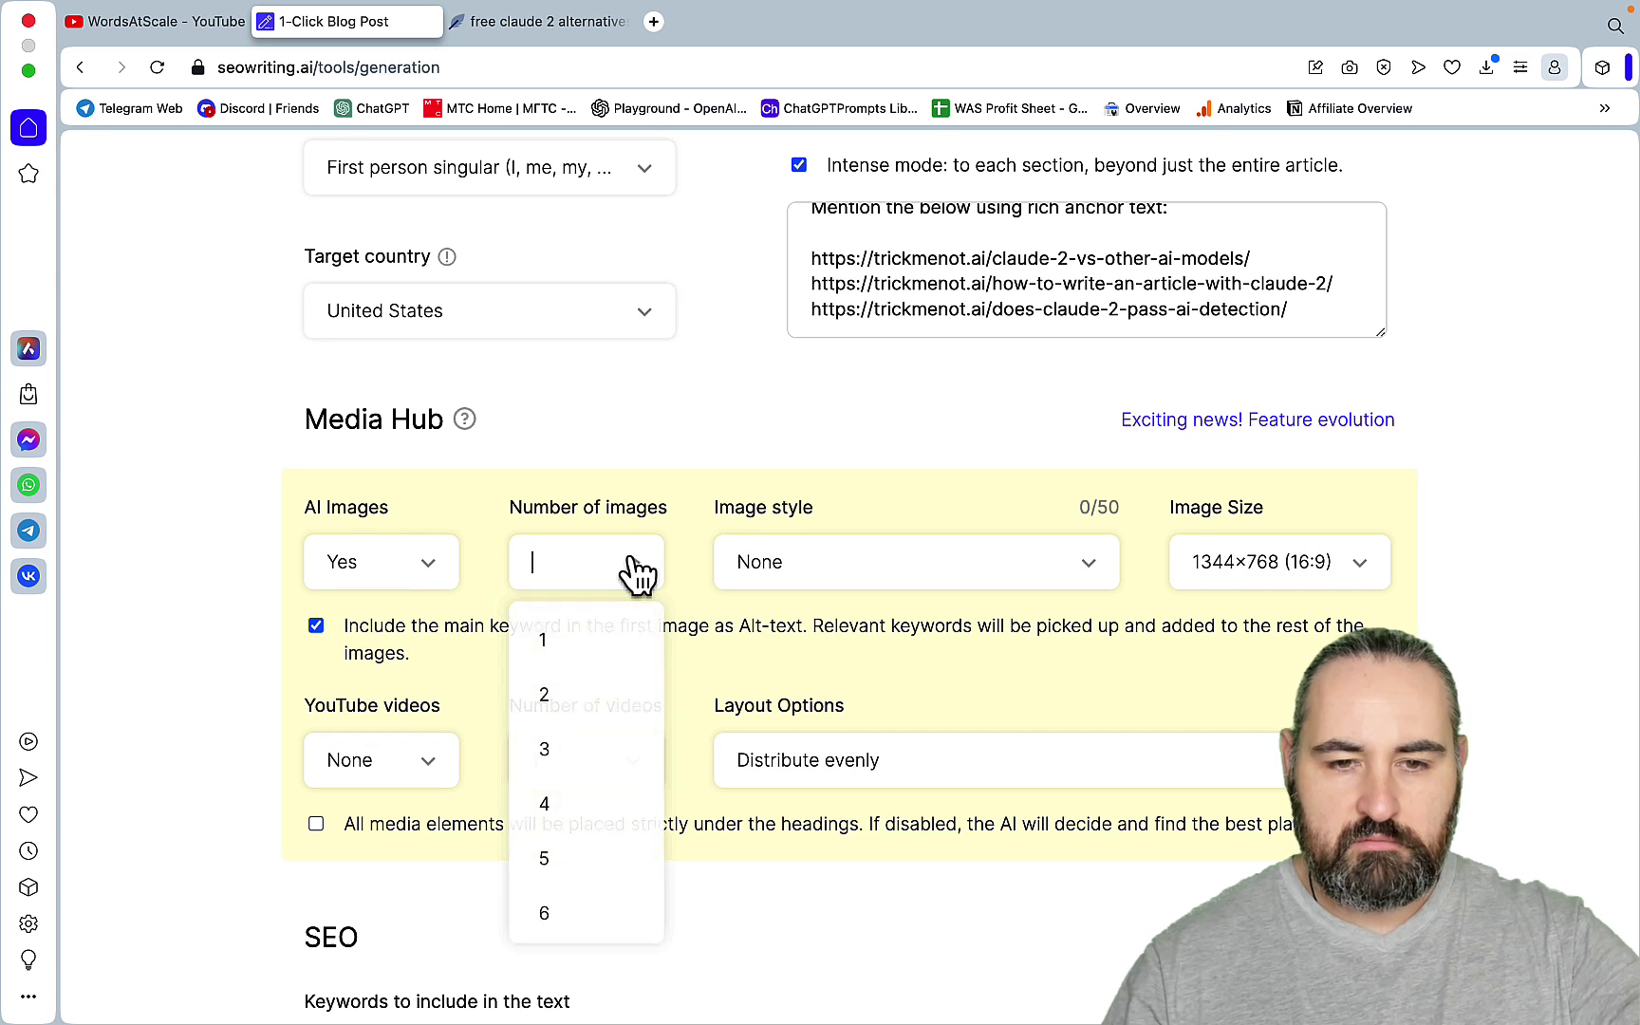
click(573, 755)
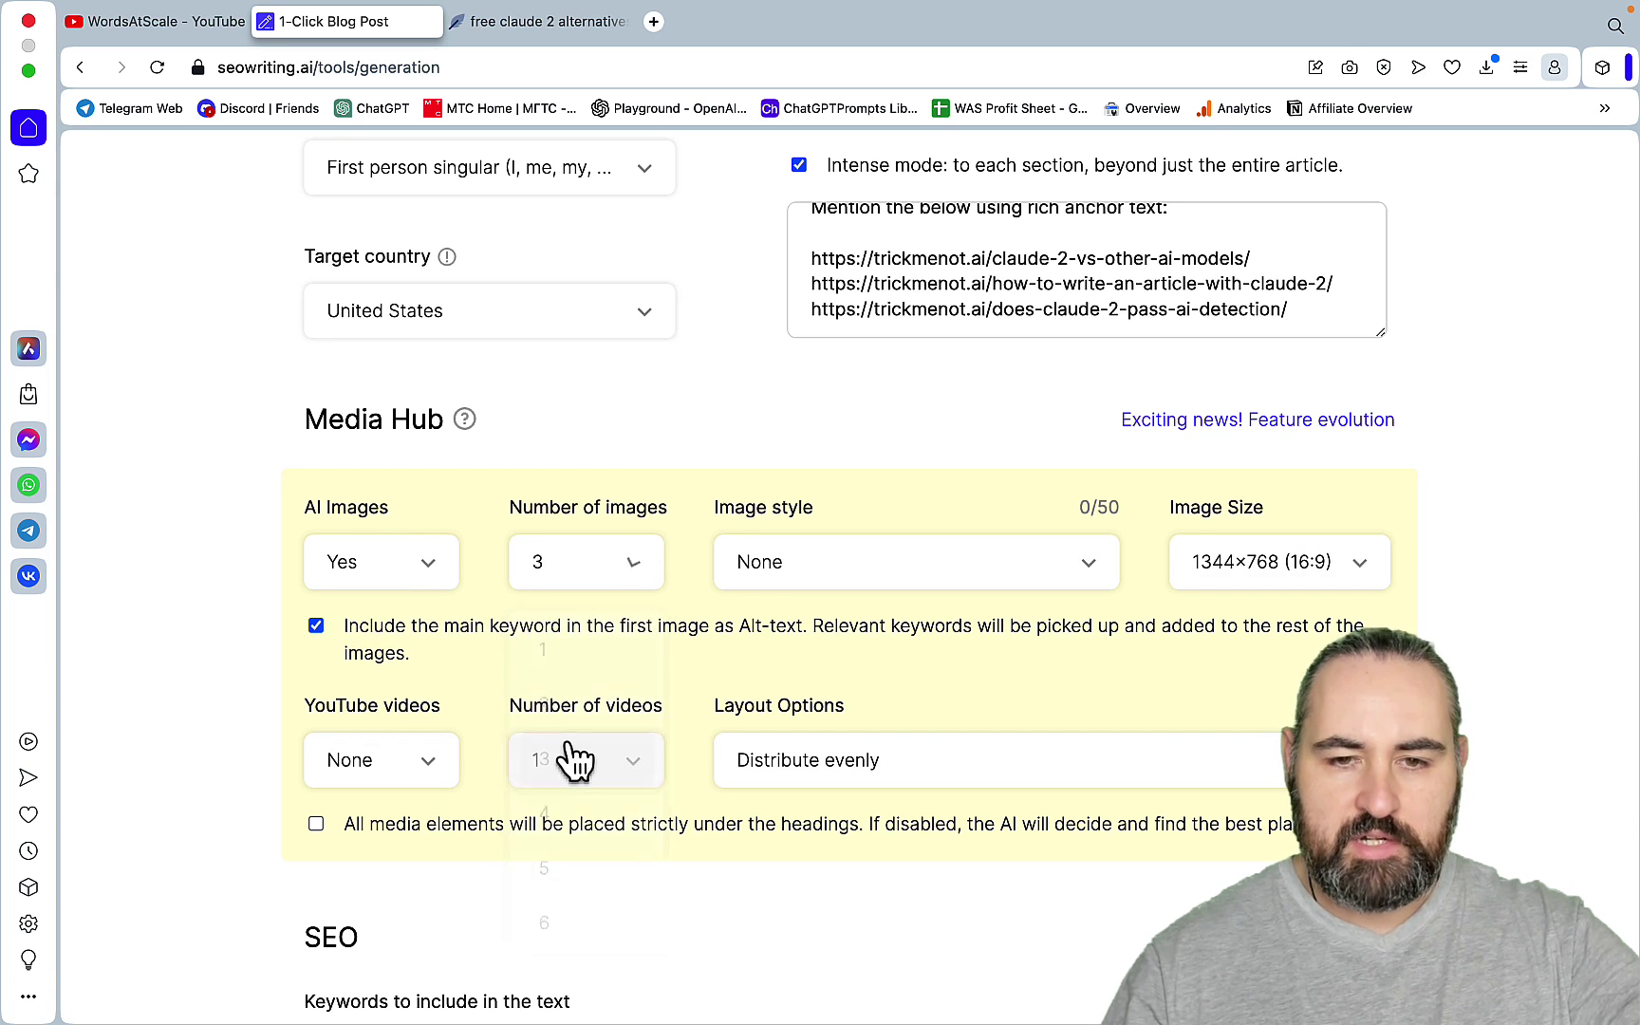
click(973, 560)
scroll(987, 664, down, 3)
scroll(983, 665, down, 3)
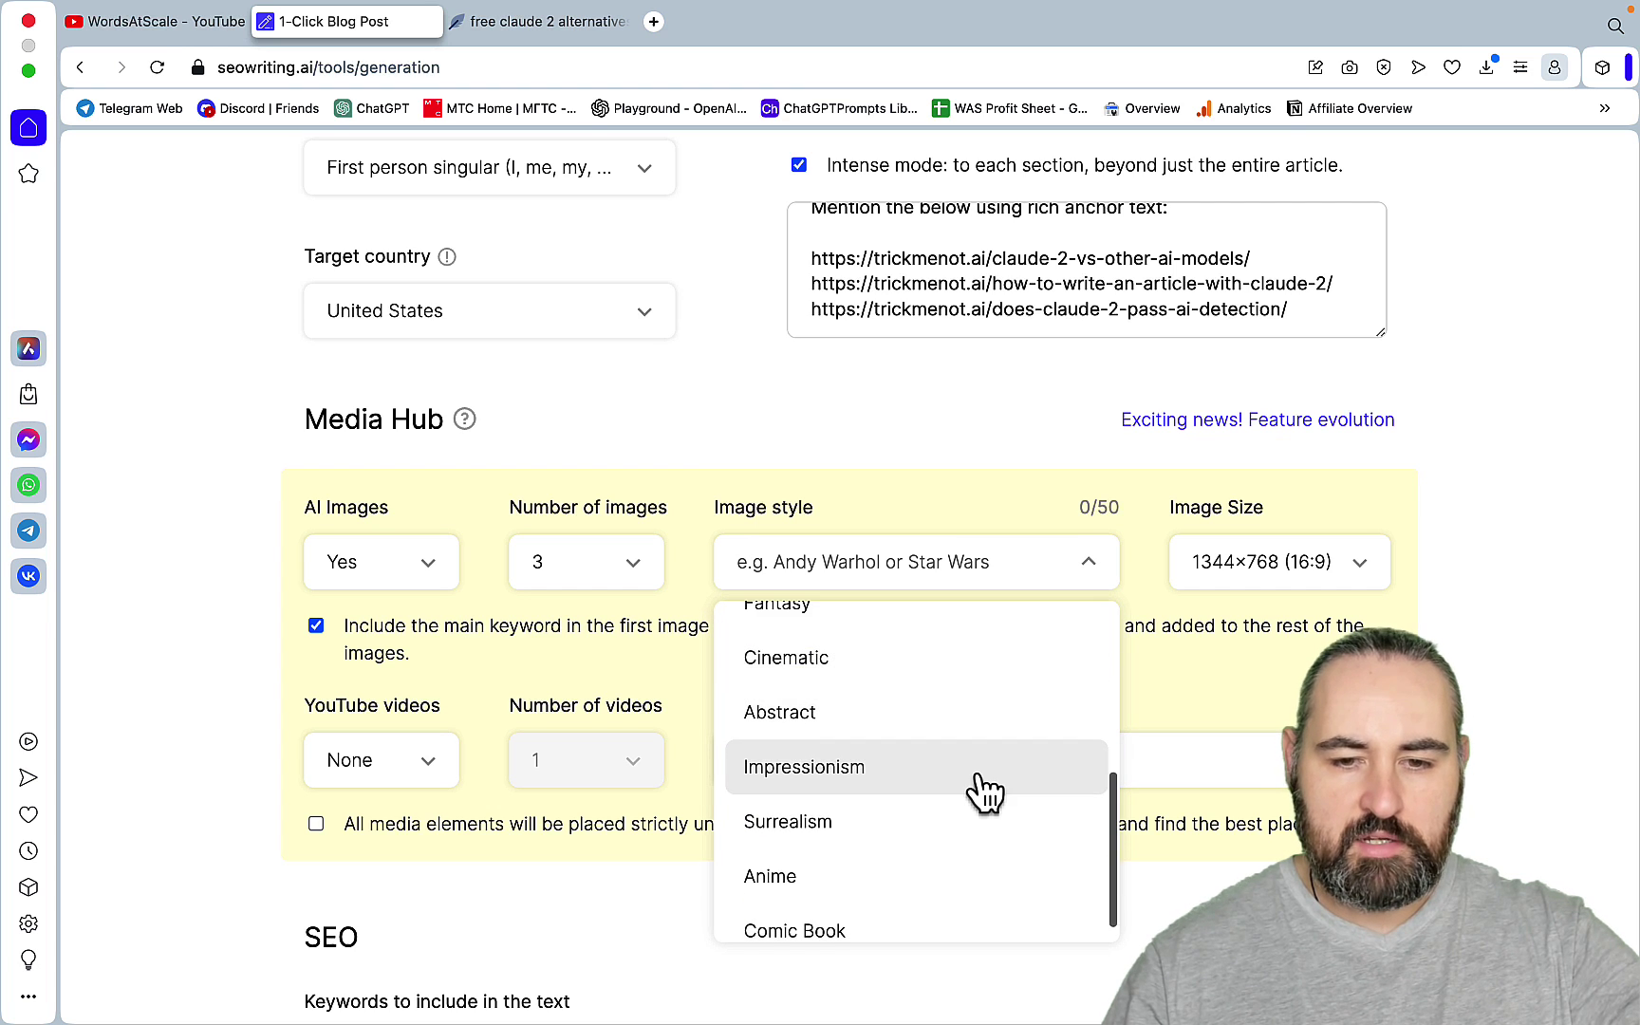
scroll(985, 790, up, 2)
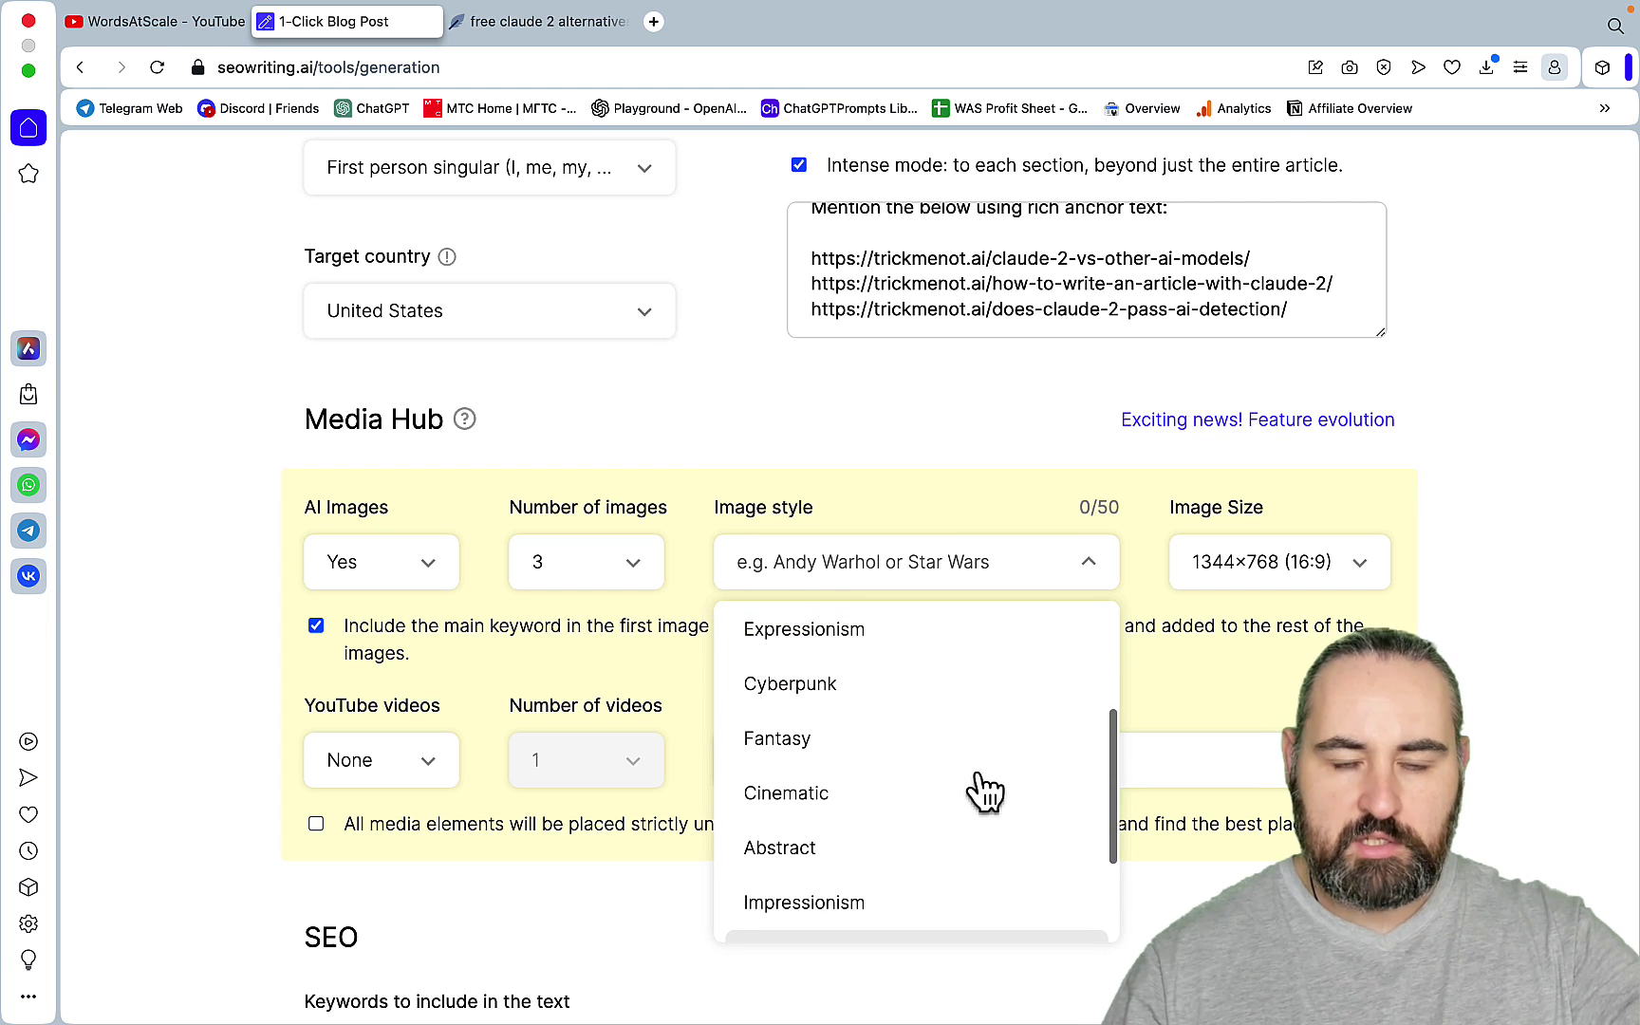
scroll(985, 790, up, 3)
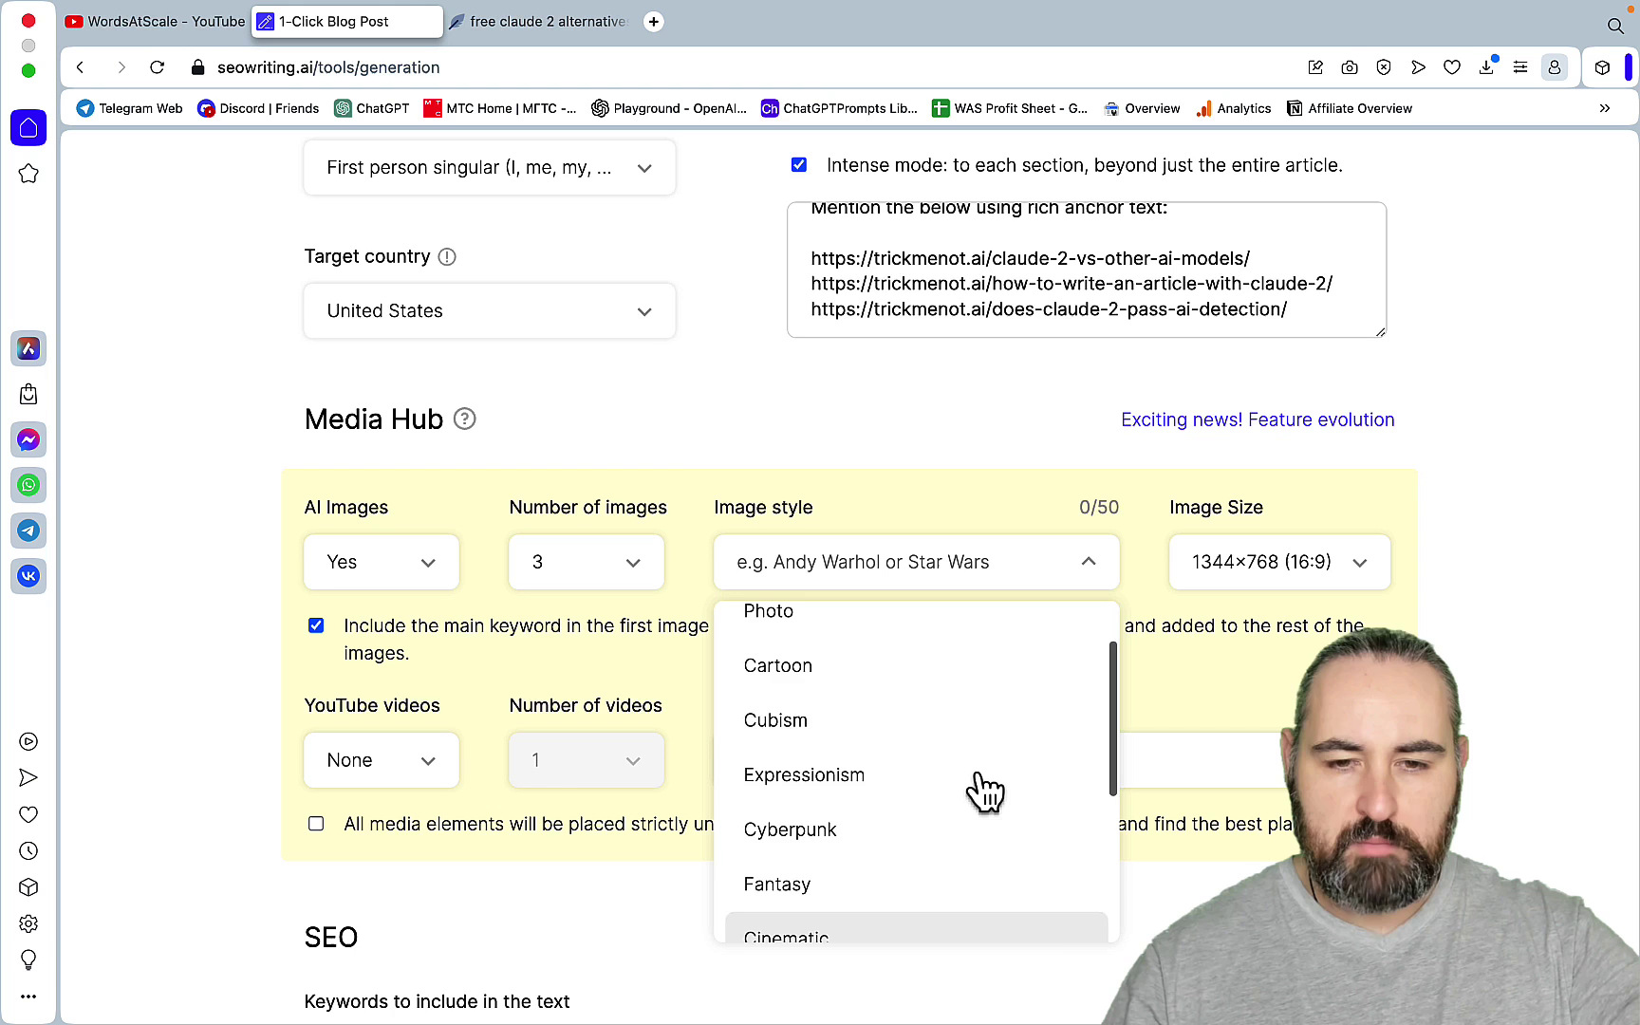
scroll(983, 788, up, 2)
scroll(835, 671, up, 2)
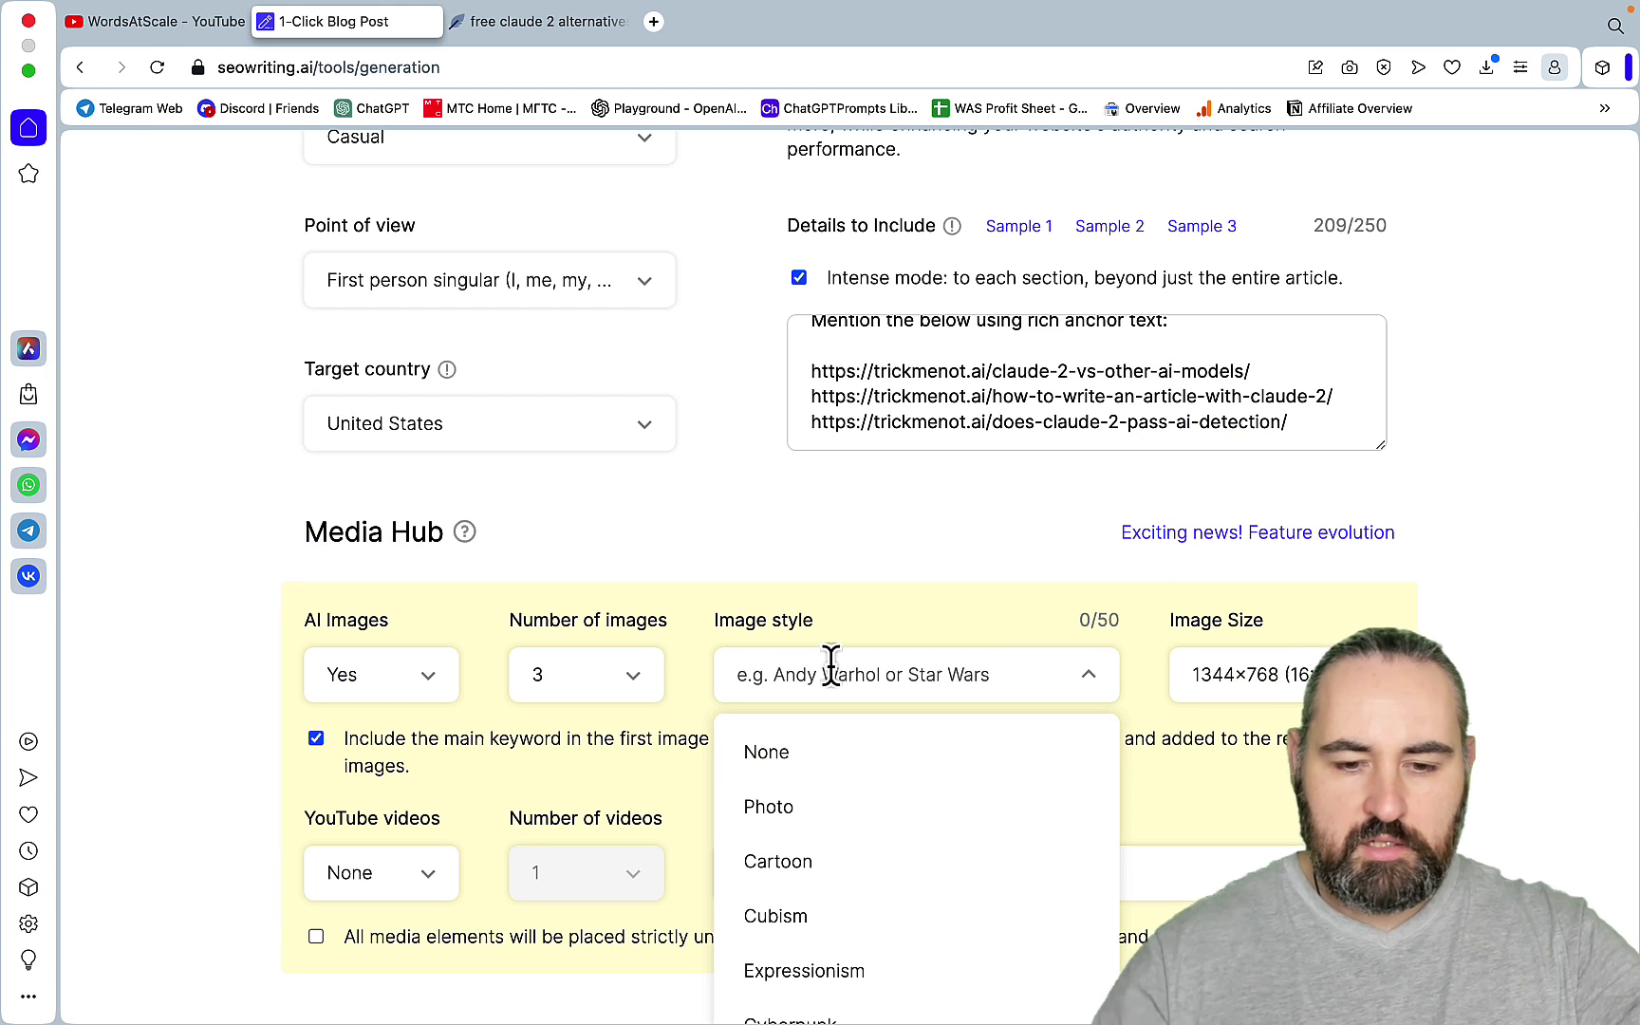
text(Digits)
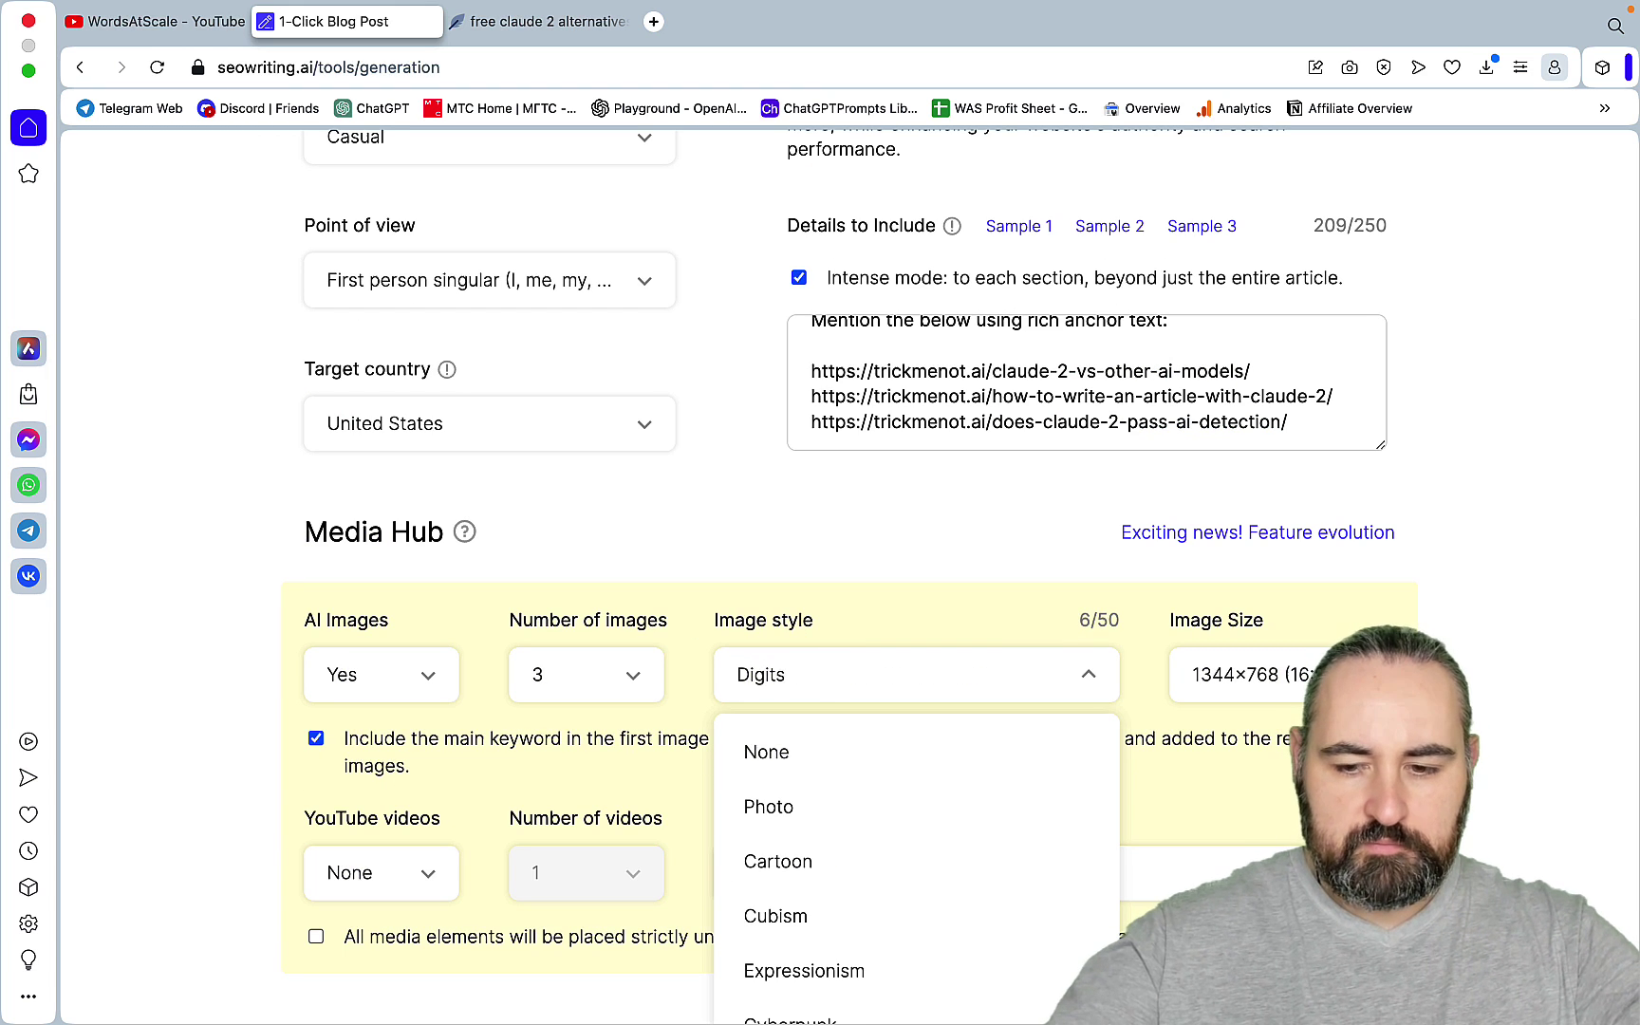
text(l Art)
key(Return)
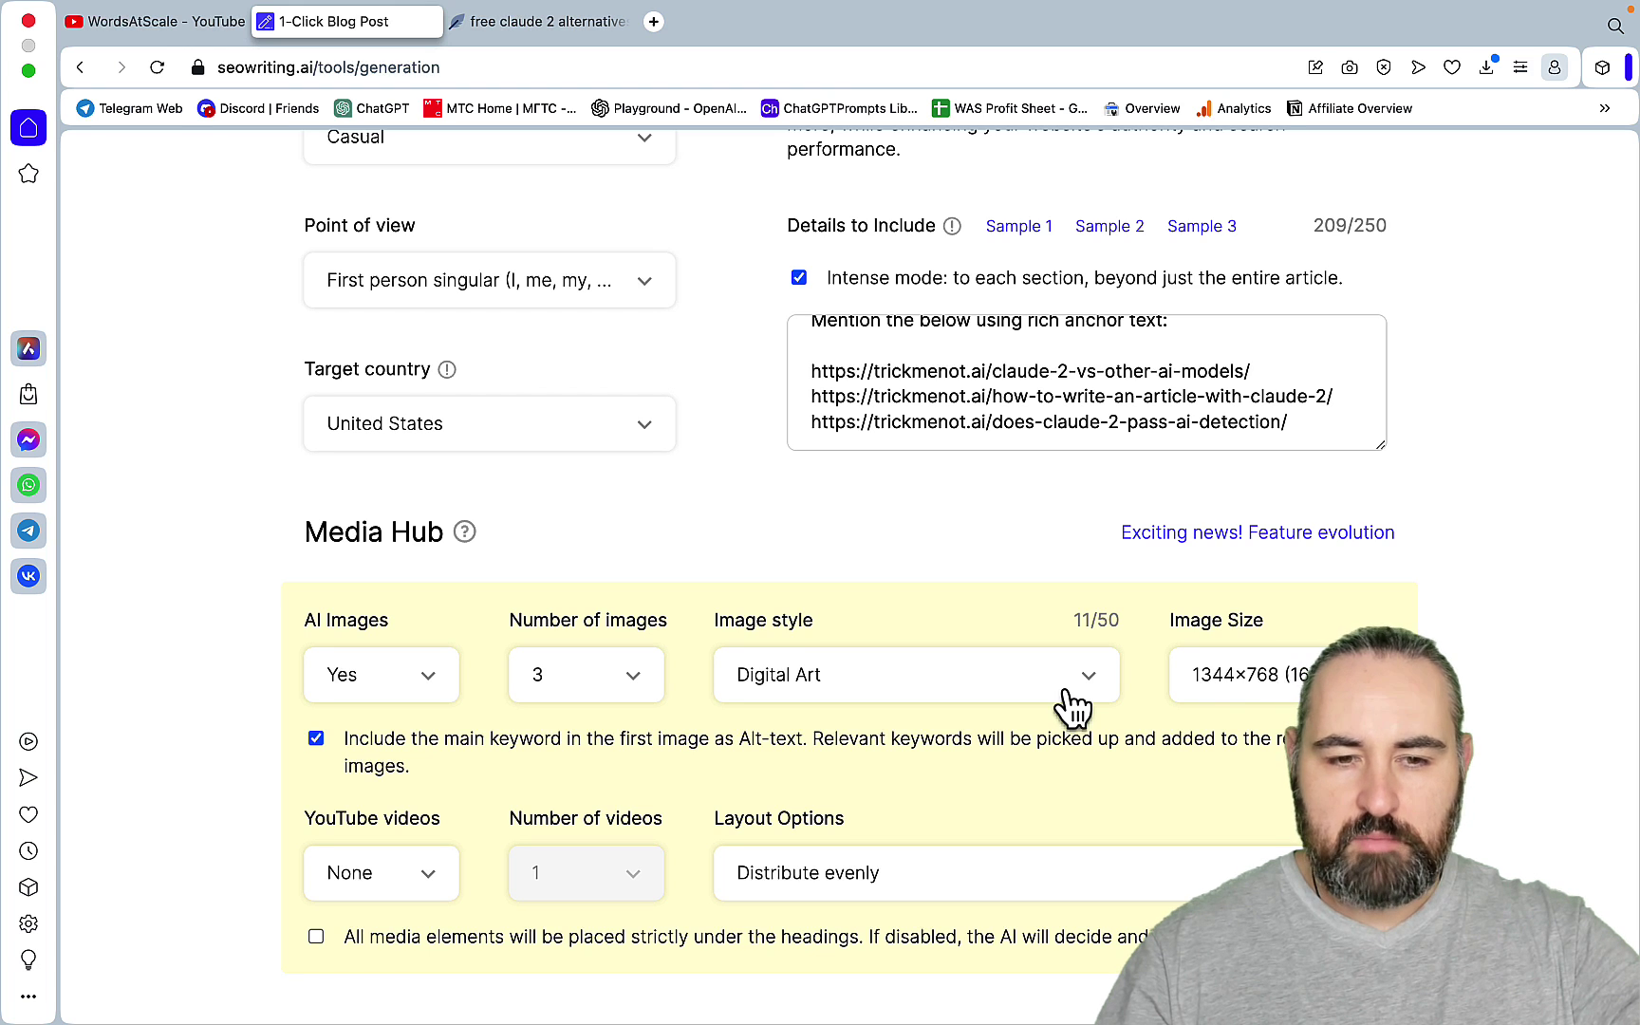
- Embed 2 YouTube videos and place all media strictly under the headings
scroll(1072, 707, down, 2)
click(460, 697)
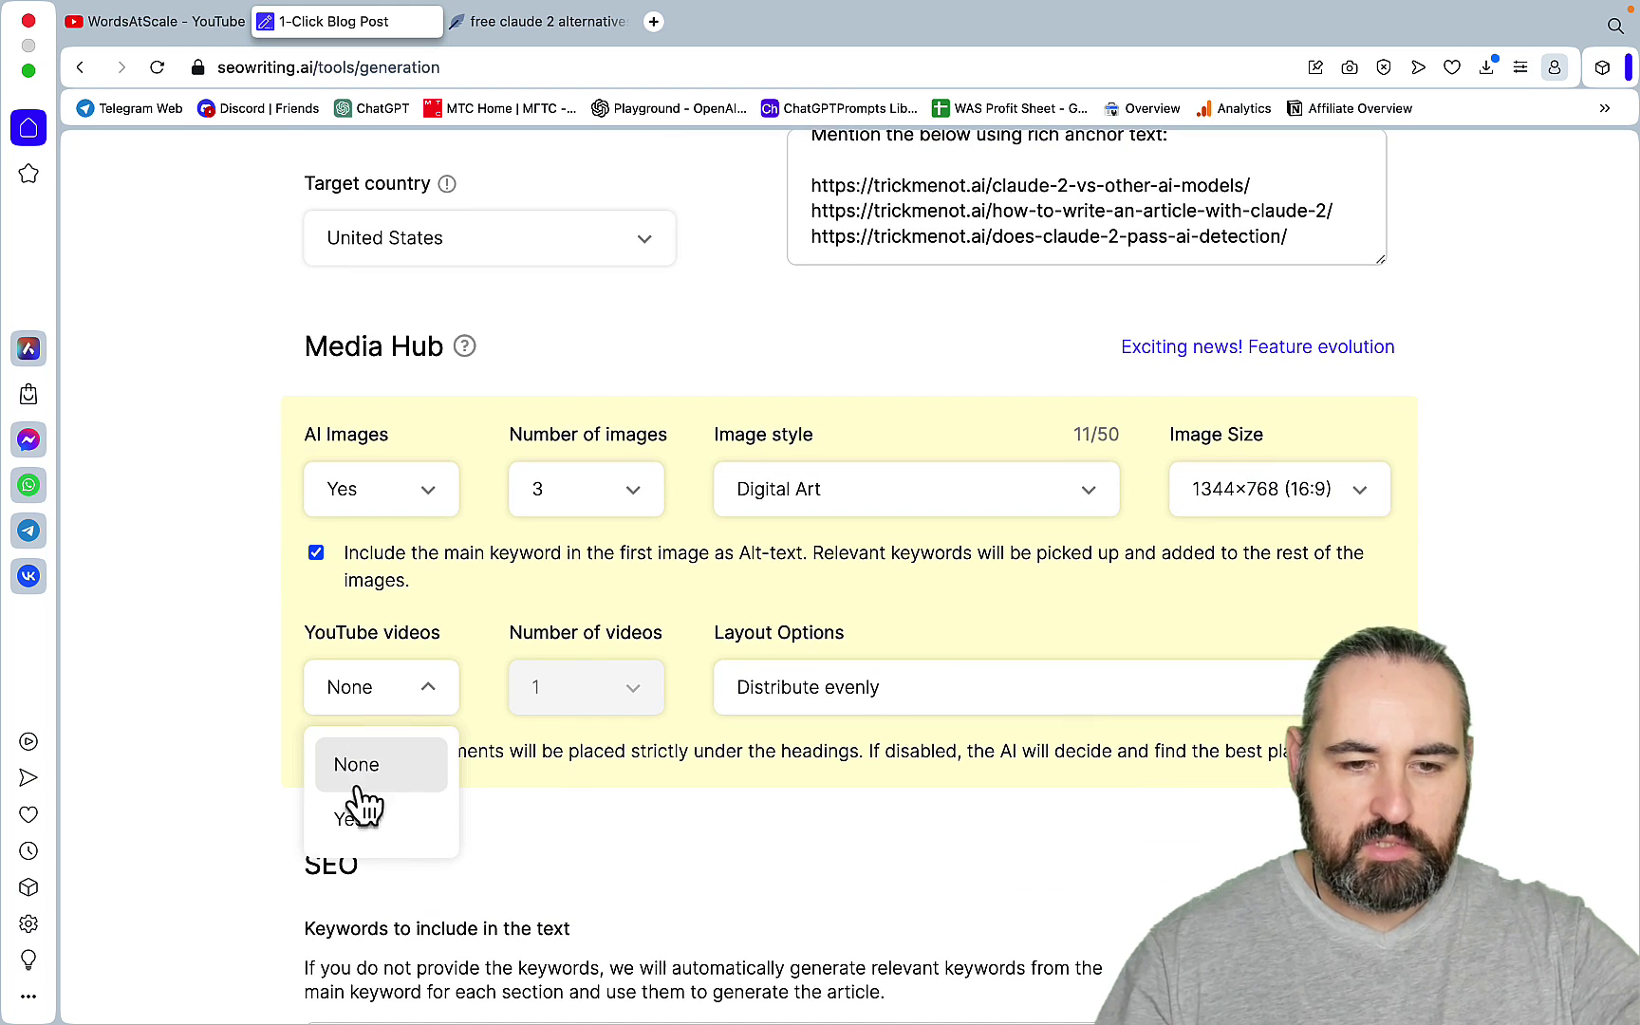
click(359, 822)
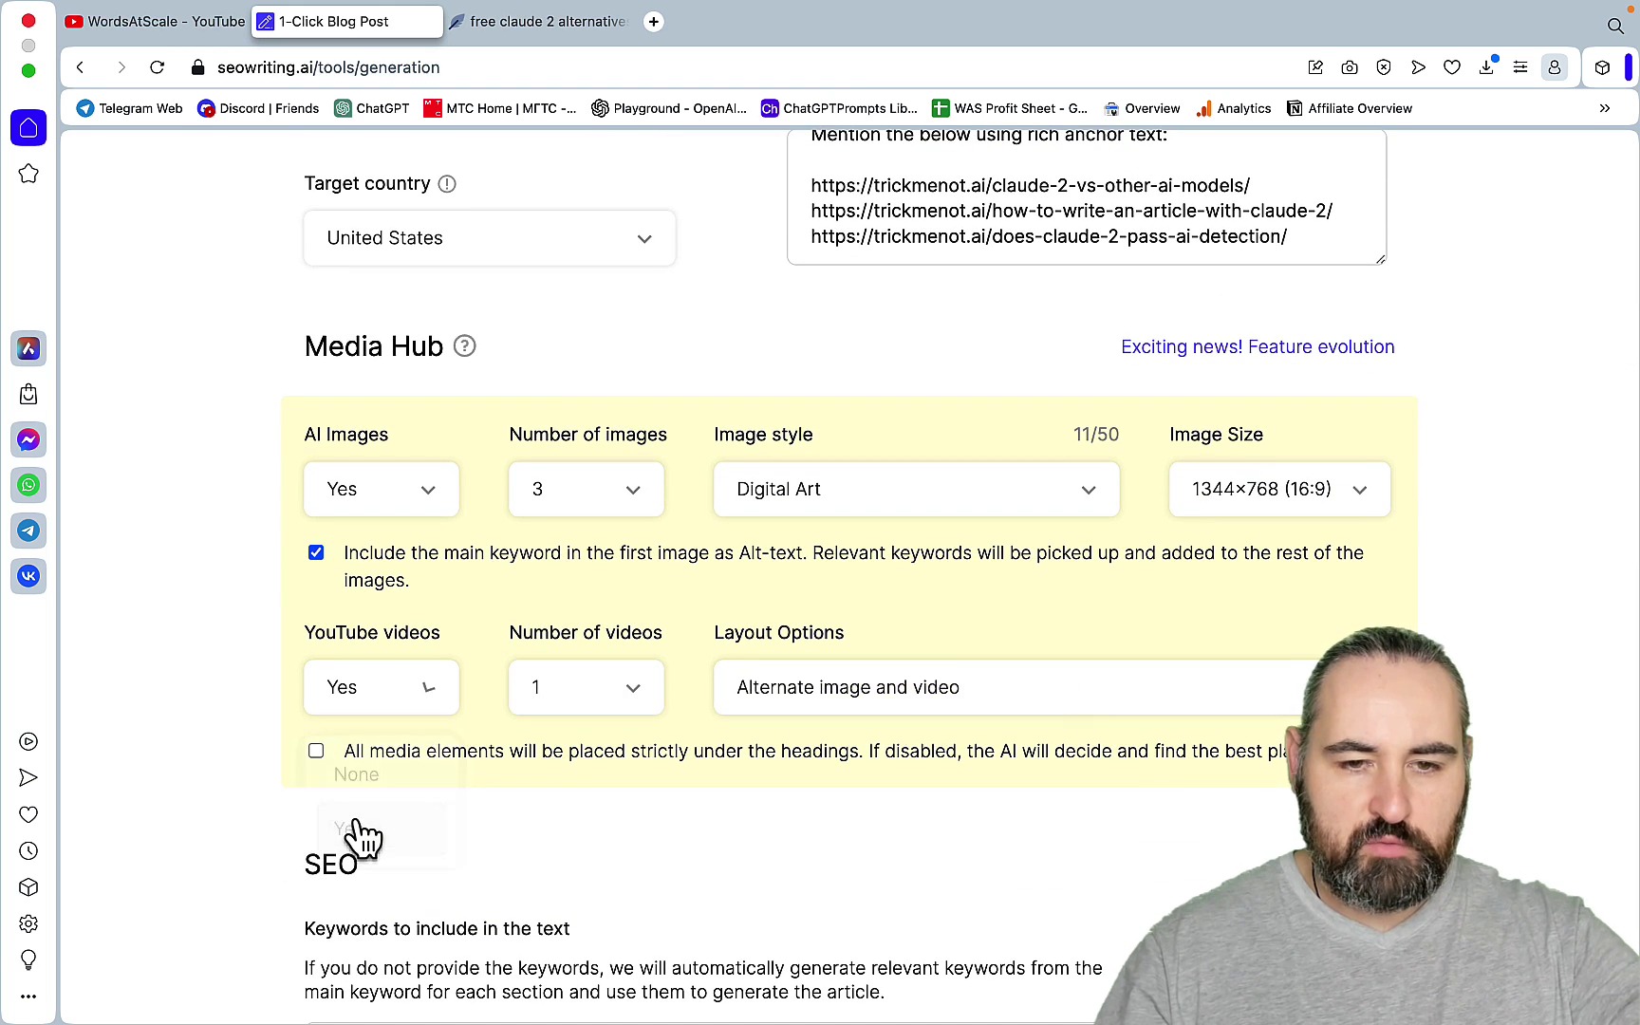
click(637, 691)
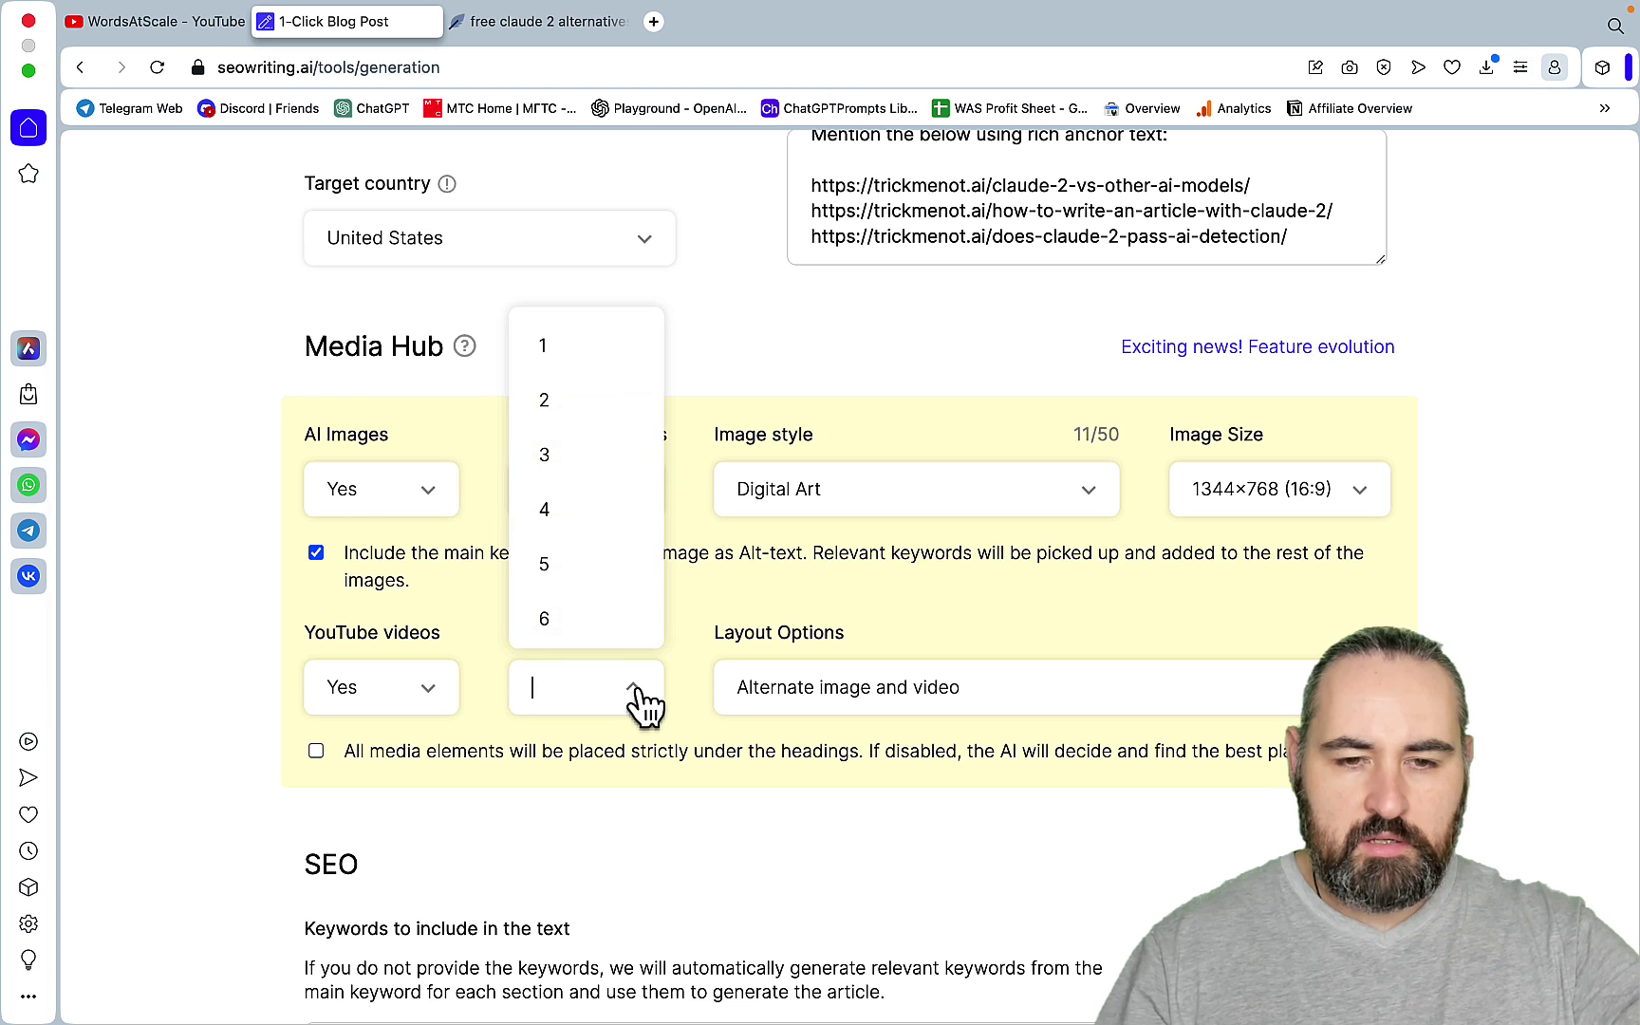
click(566, 411)
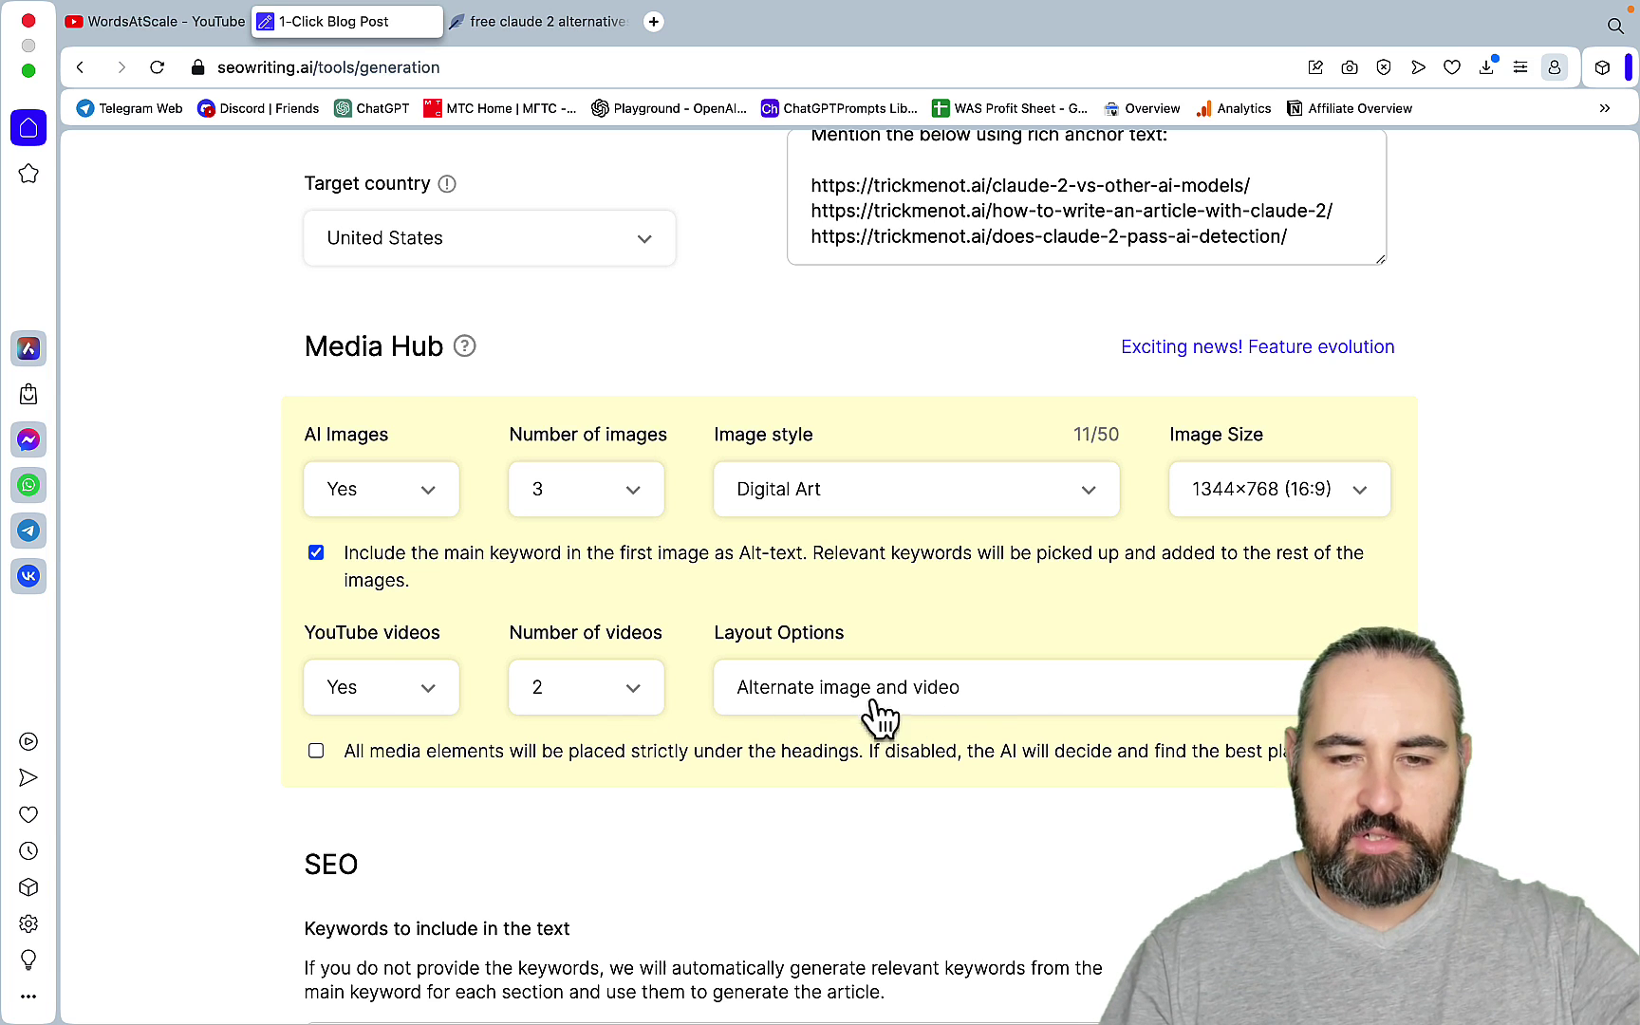
click(1062, 714)
click(361, 816)
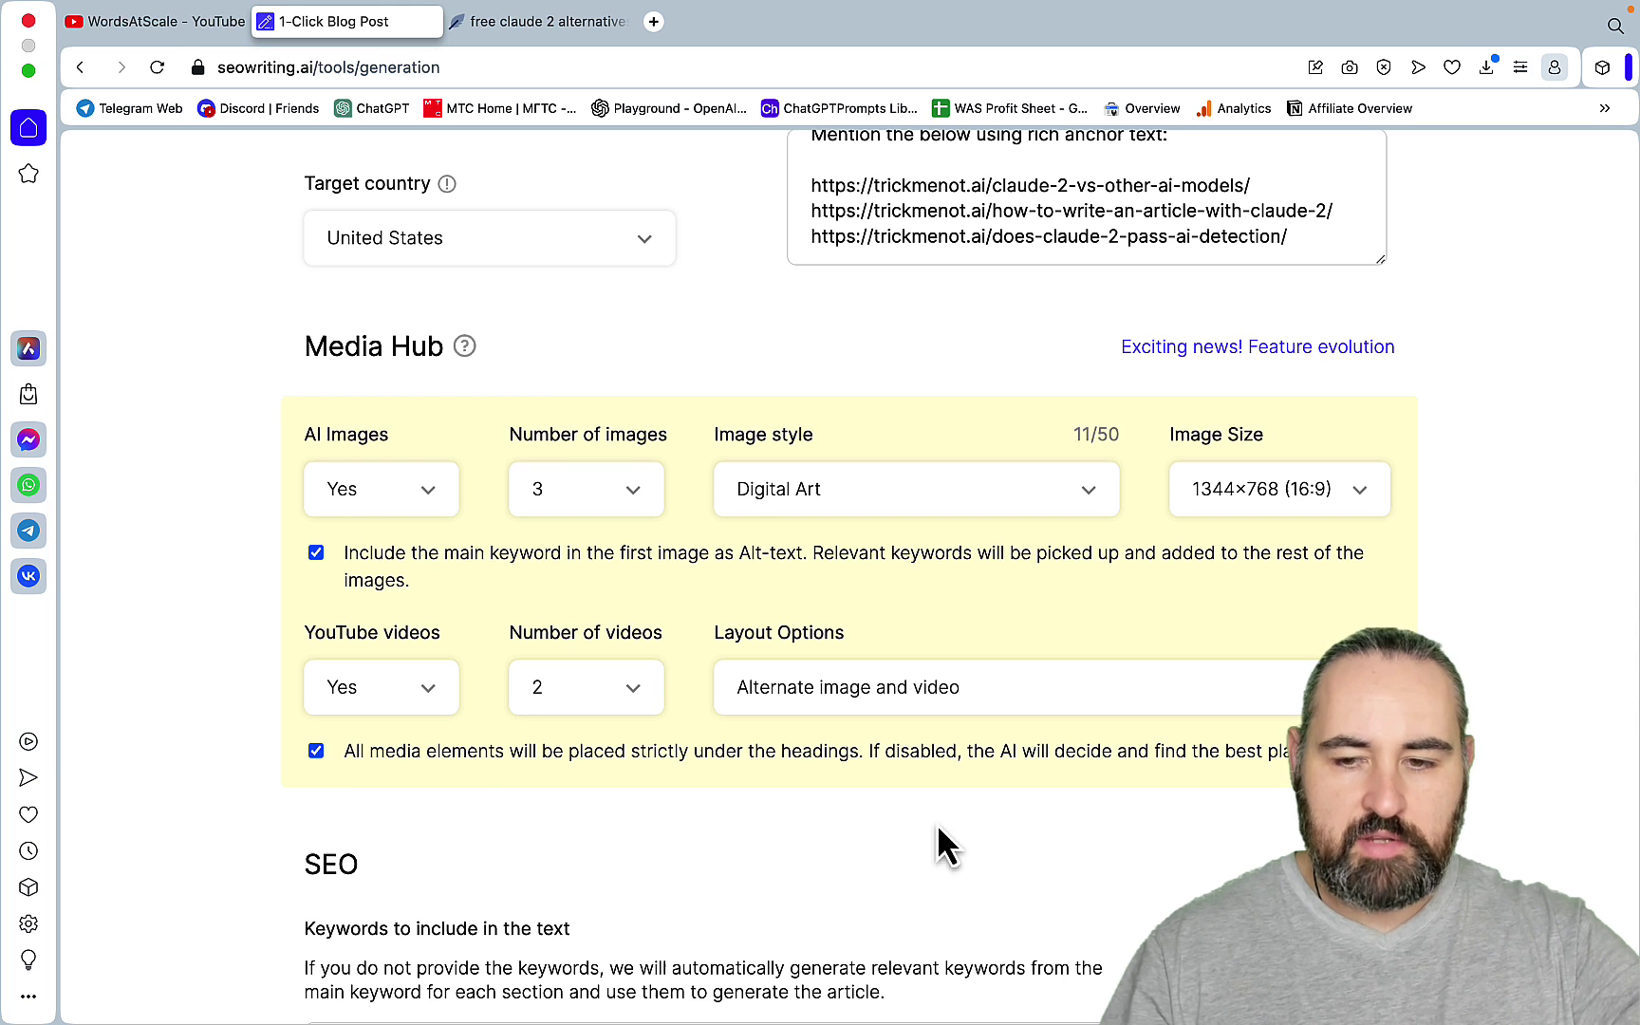
scroll(937, 823, down, 5)
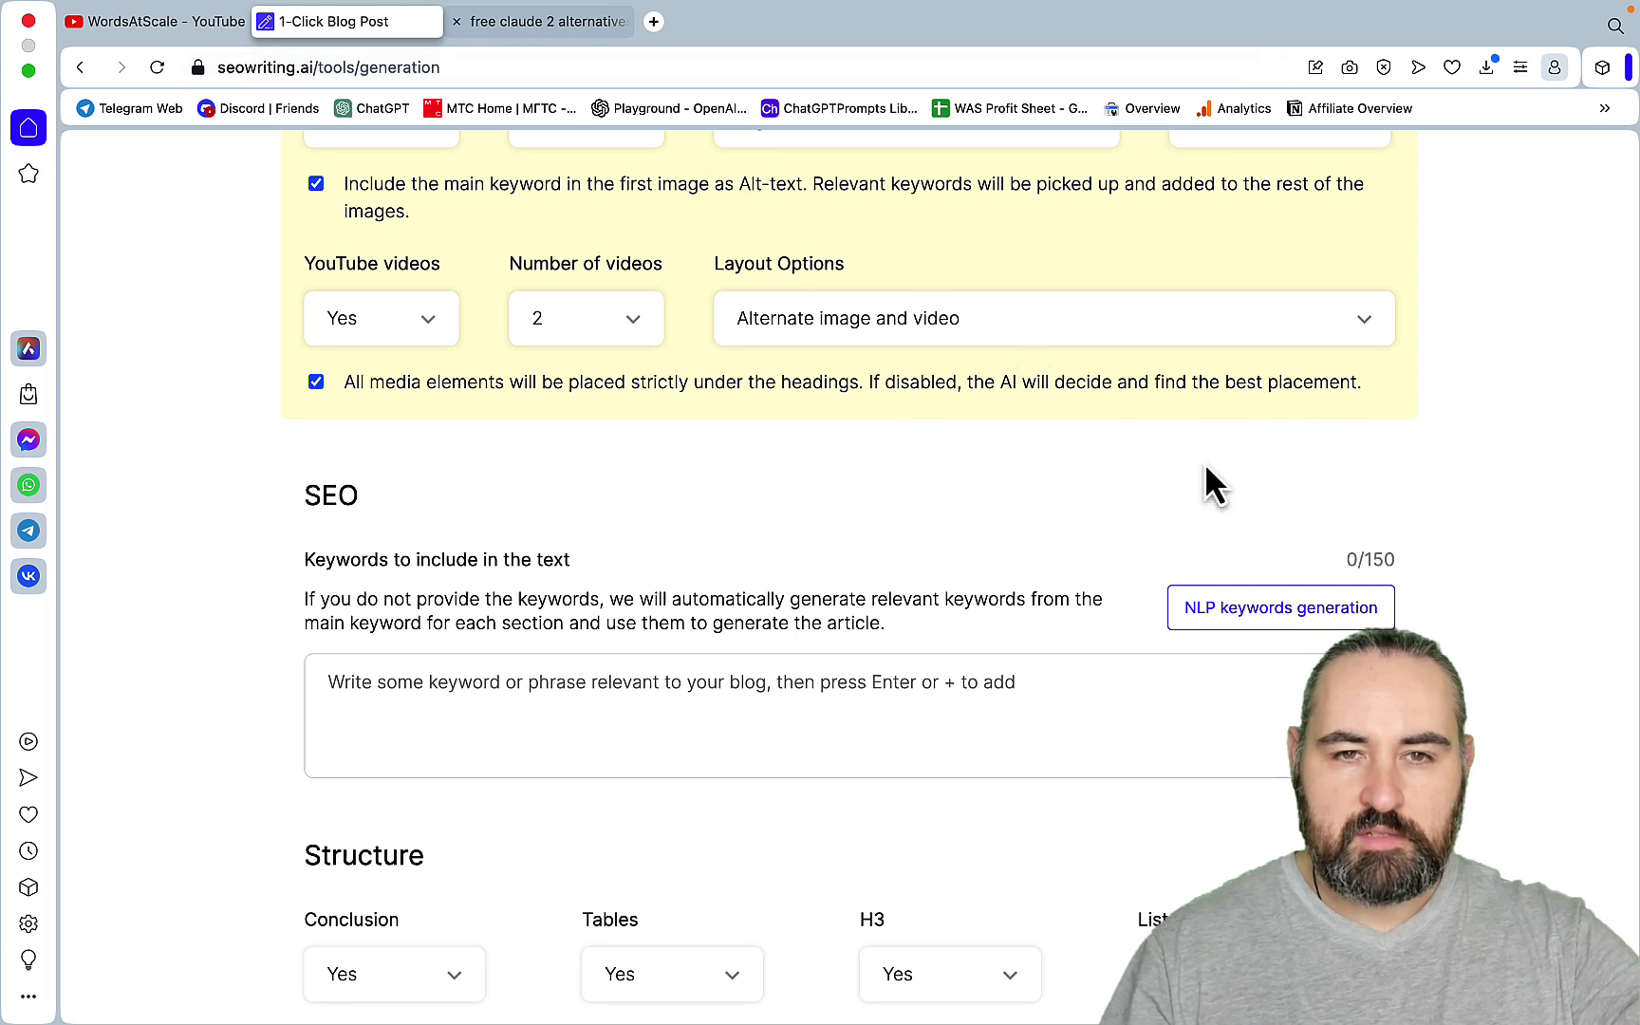
- Insert NeuronWriter's full list of recommended terms into the editor
scroll(1480, 652, down, 6)
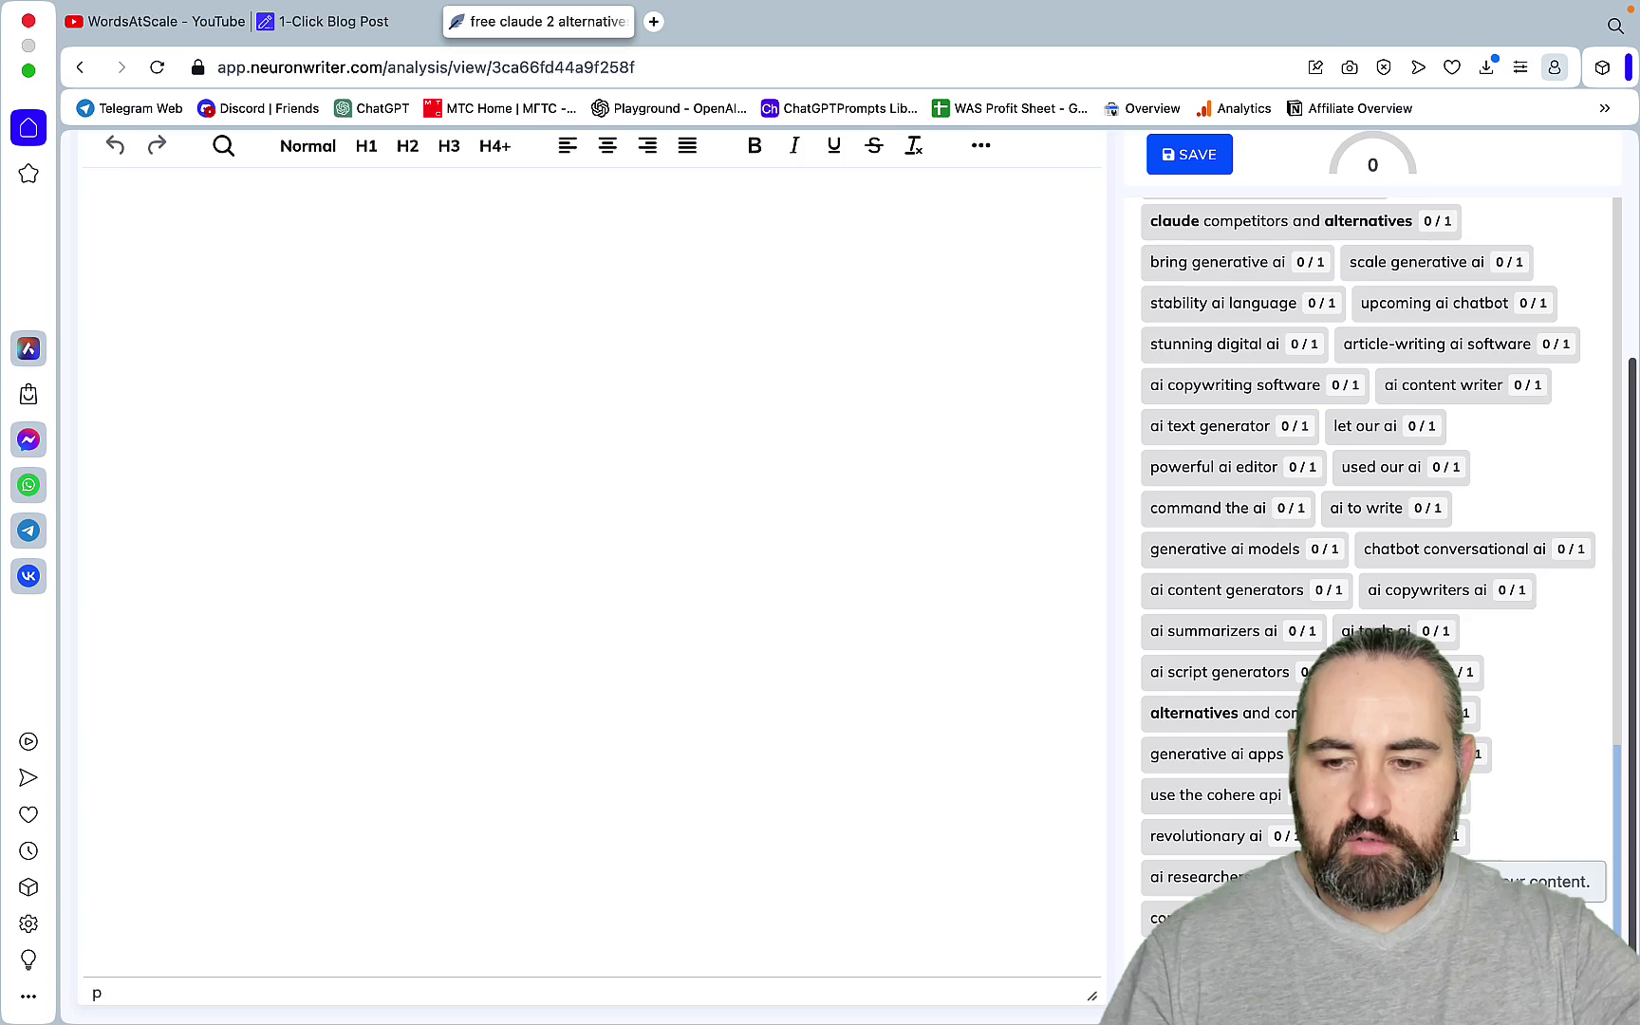
click(1547, 881)
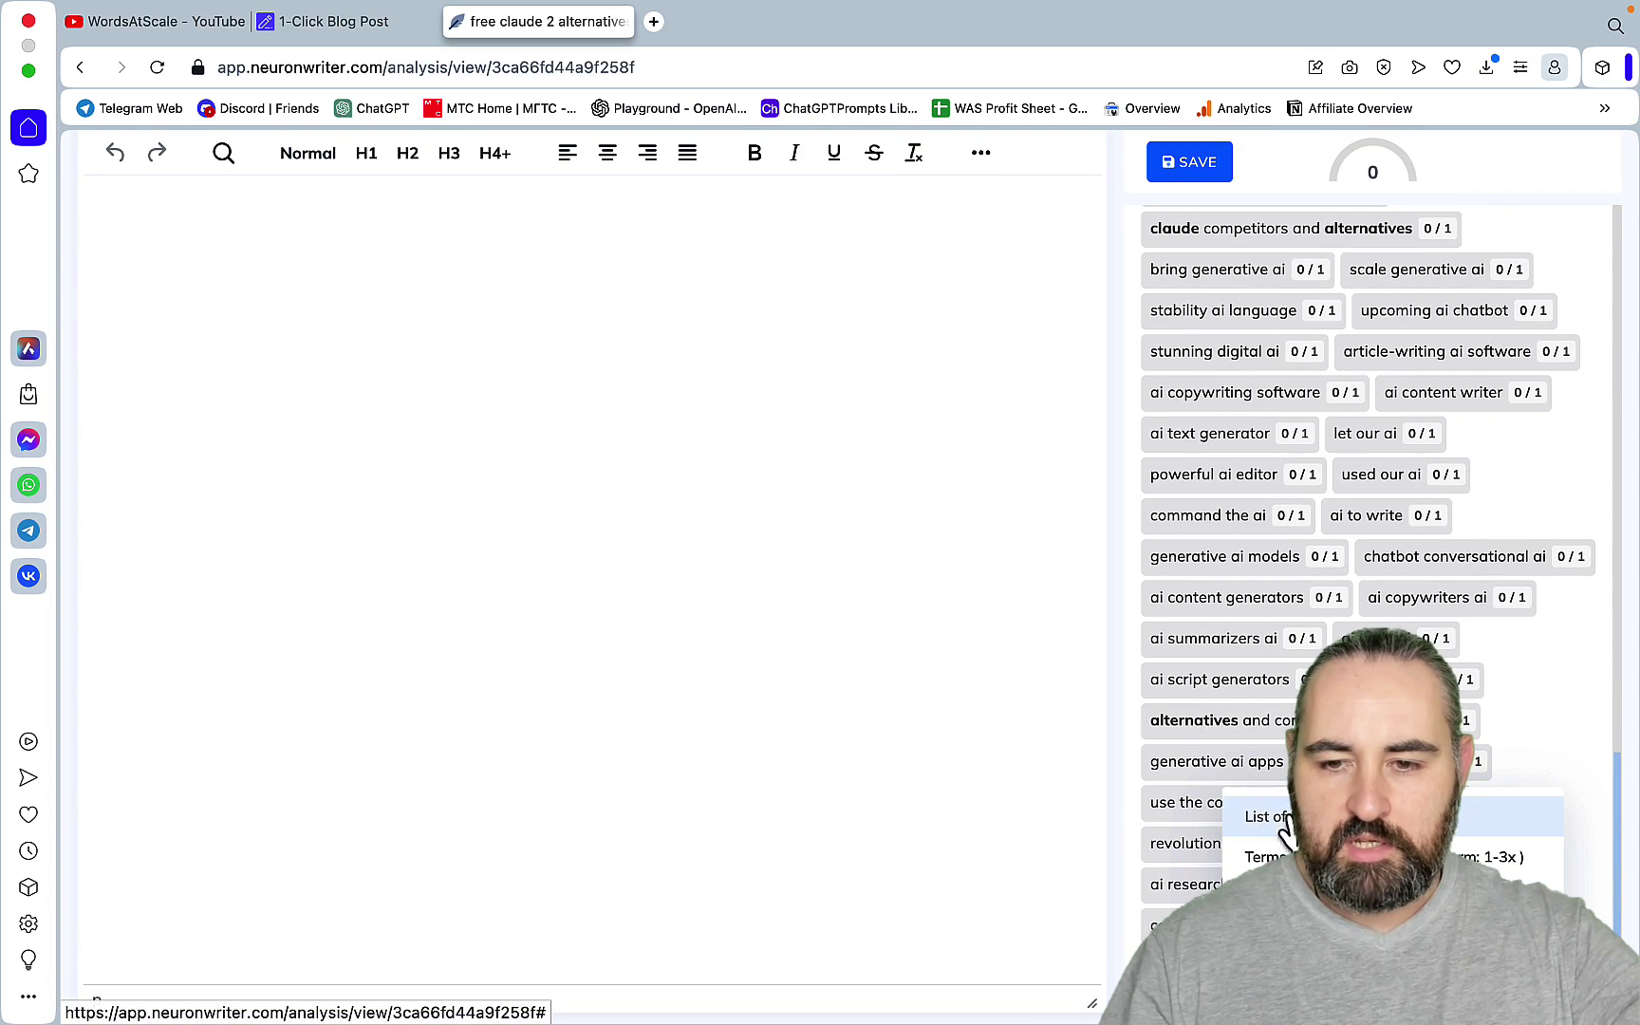
click(919, 617)
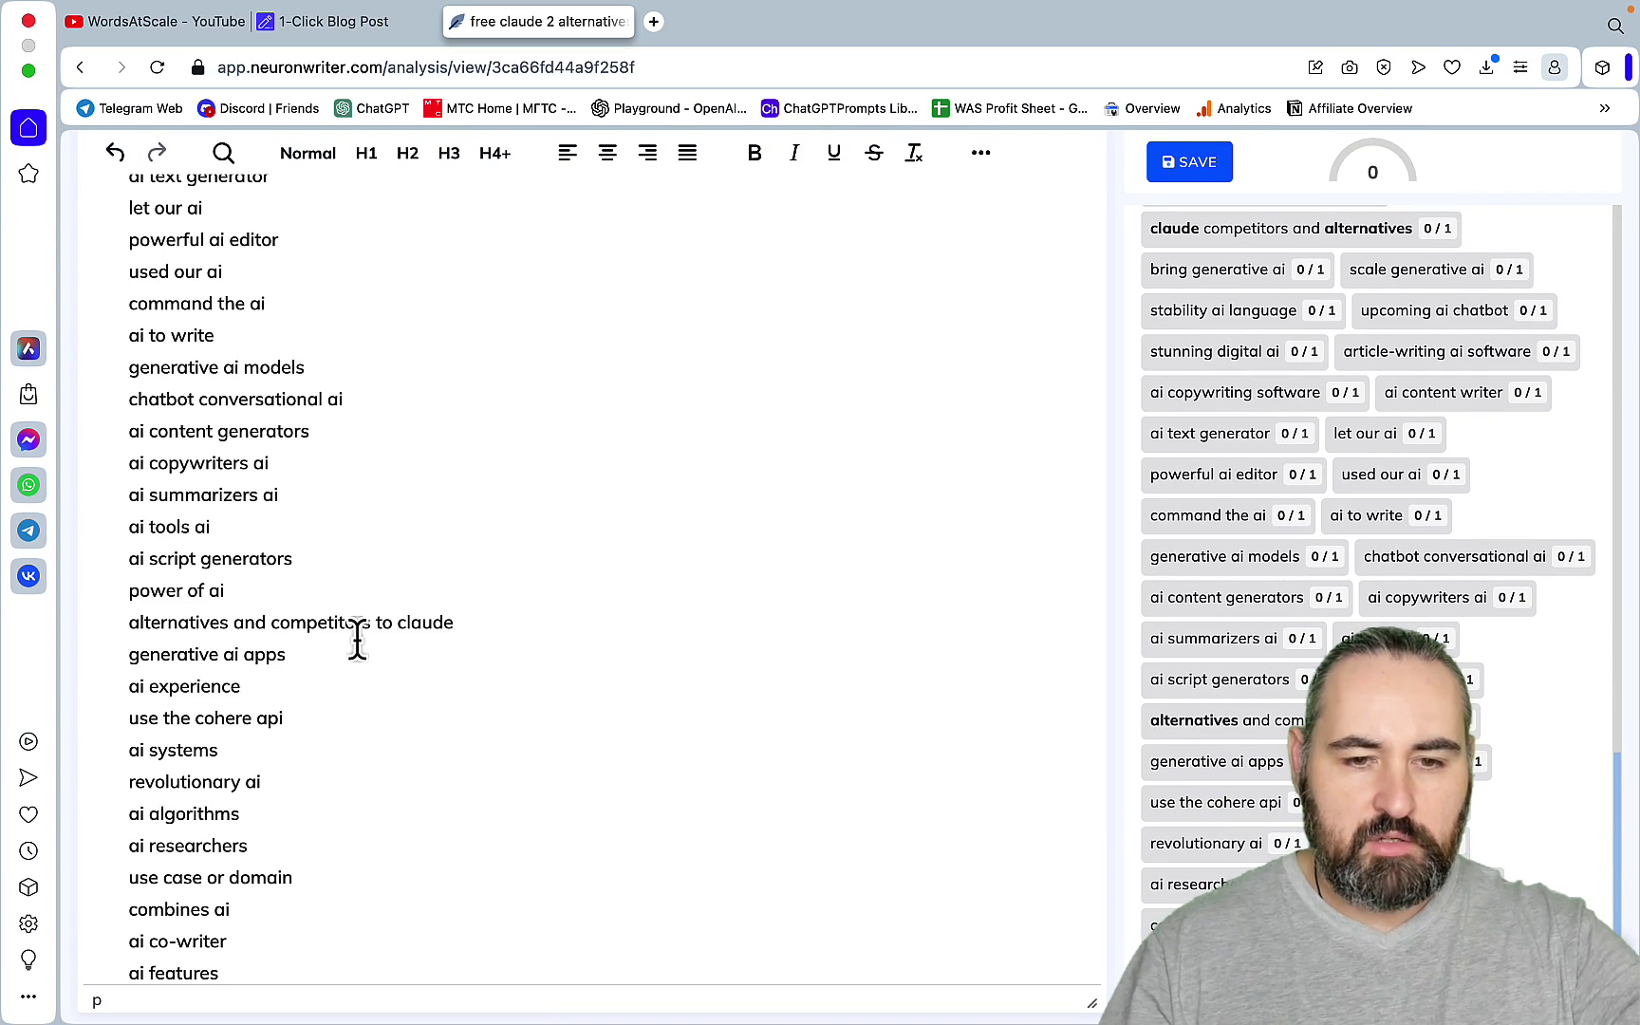
- Delete the TITLE through EXTENDED TEXT TERMS header lines and select the remaining keyword list
scroll(356, 638, up, 20)
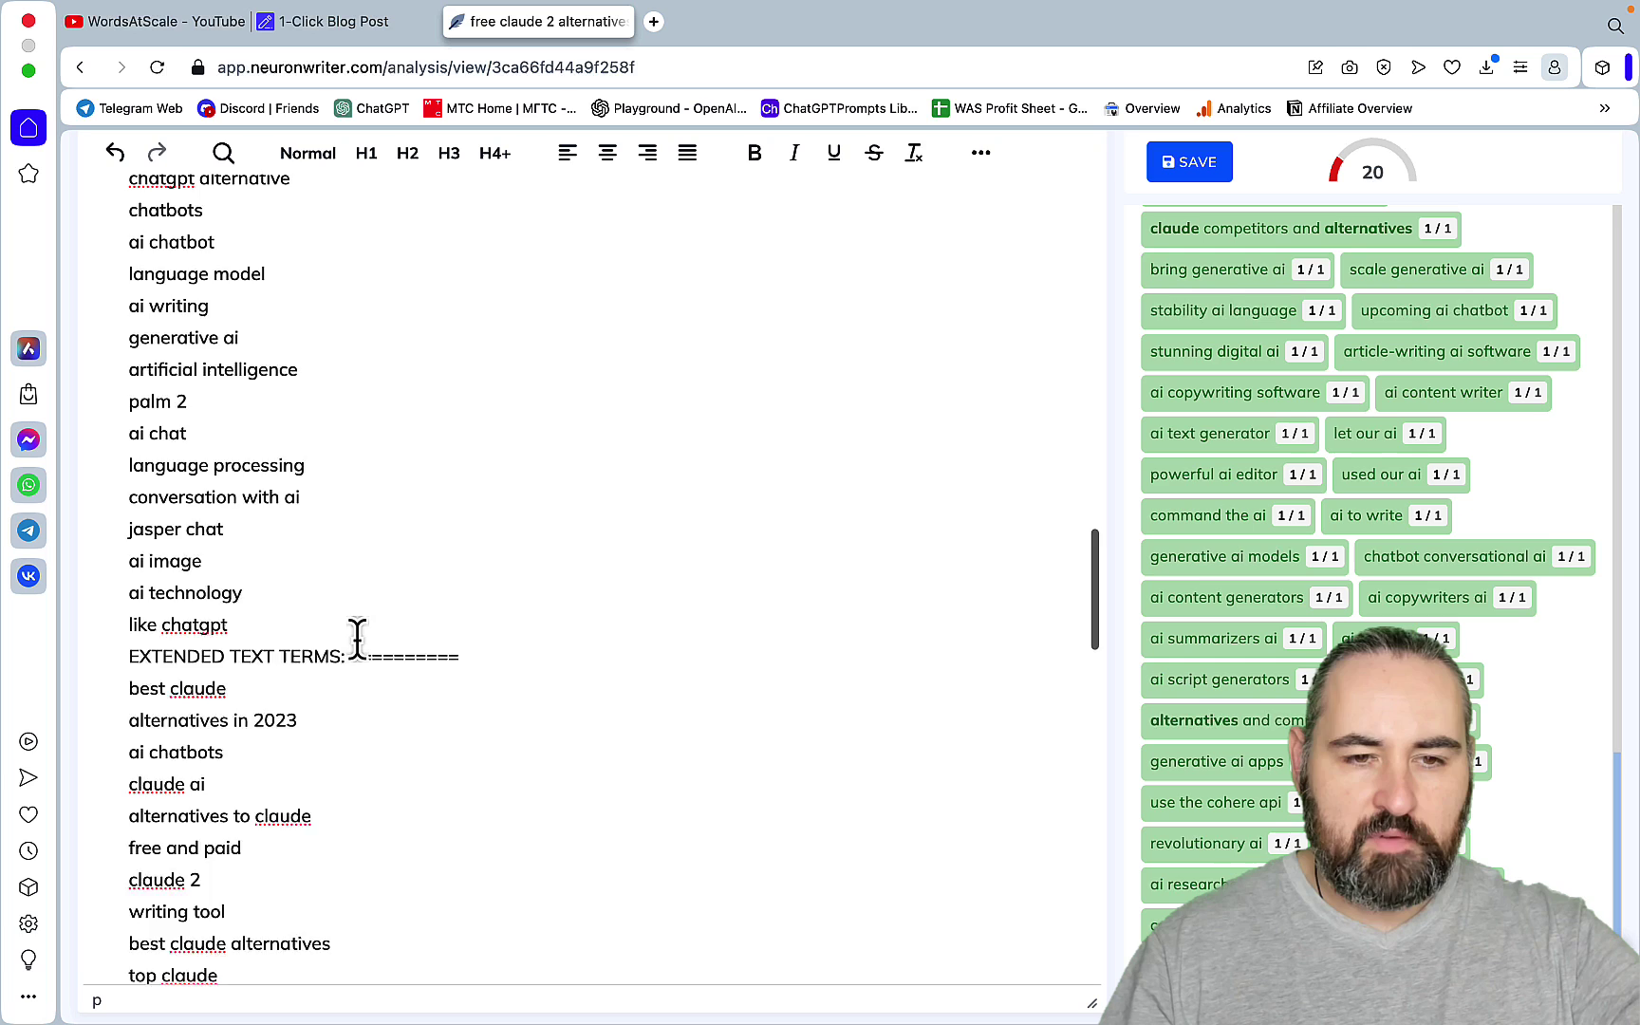
drag(477, 729, 102, 732)
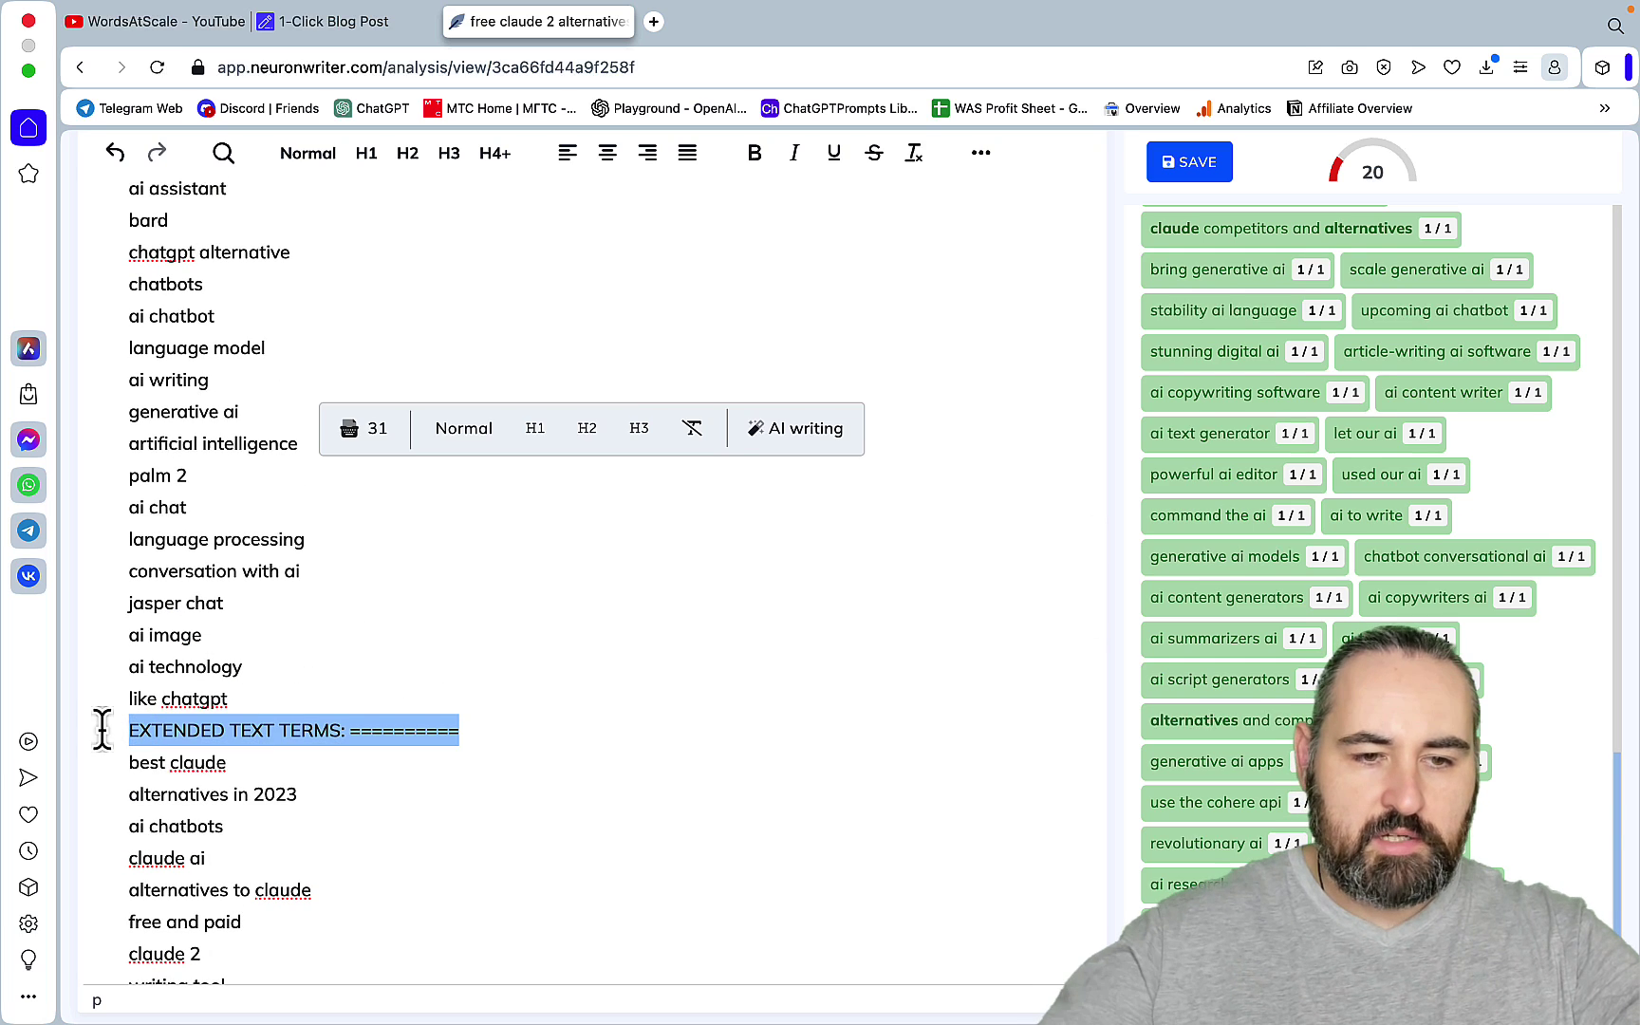
key(BackSpace)
key(BackSpace)
scroll(253, 629, up, 10)
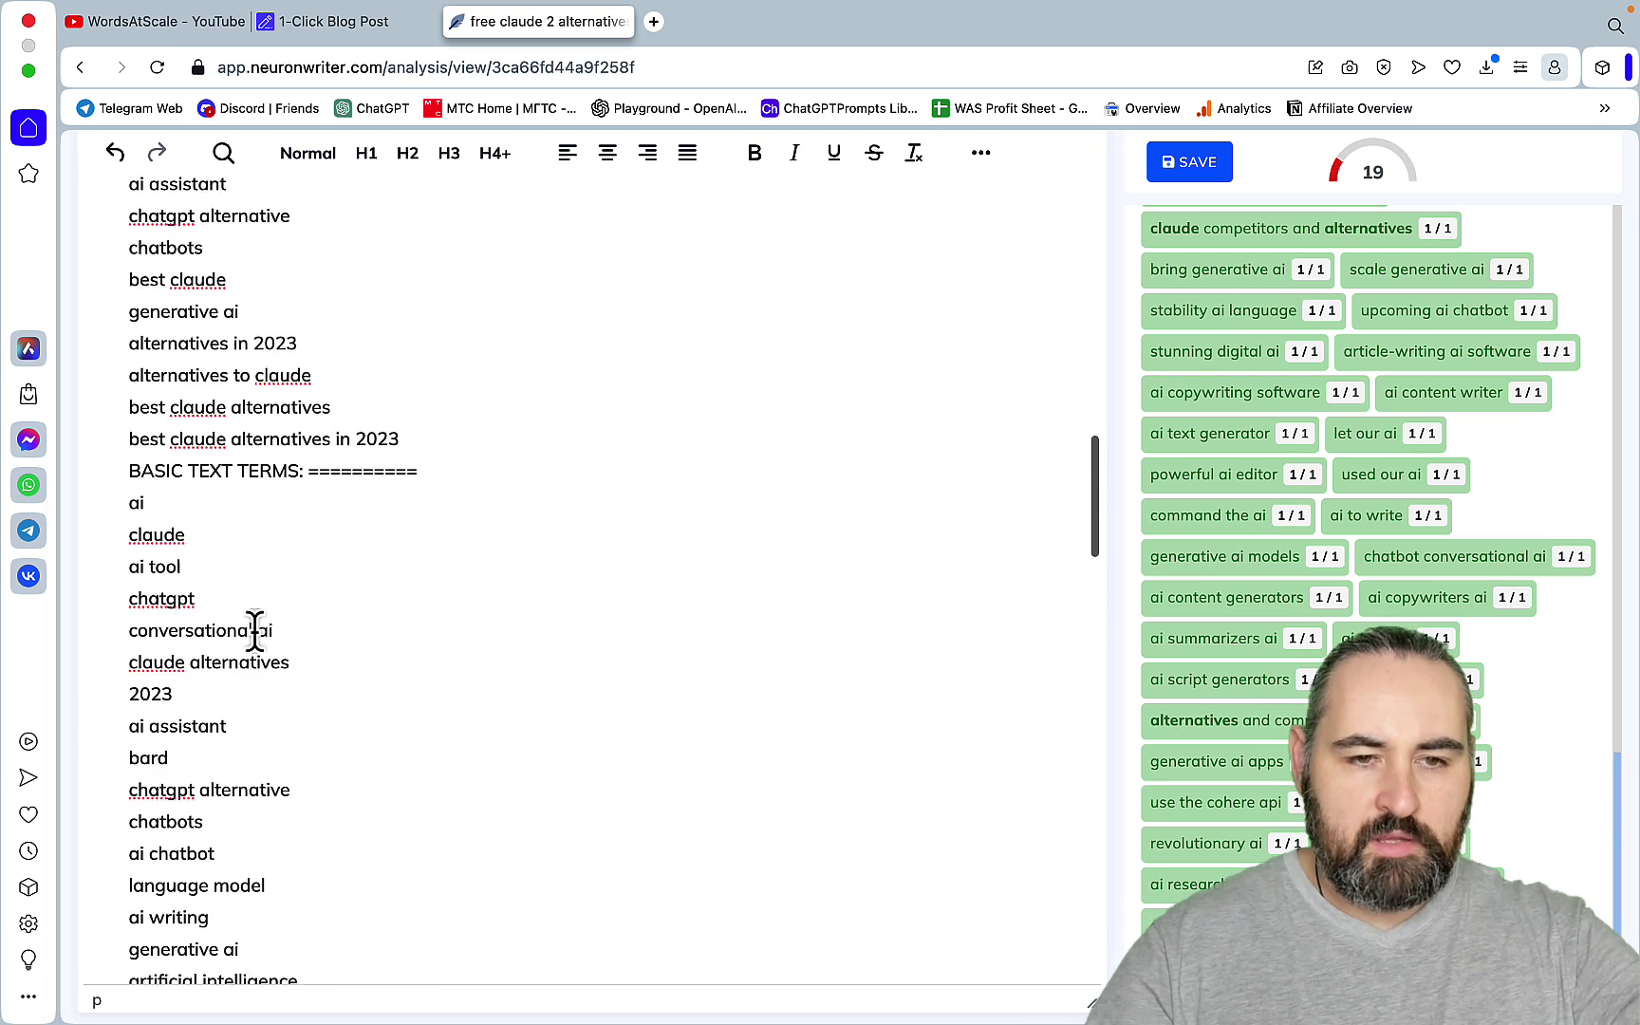
drag(430, 501, 81, 66)
key(BackSpace)
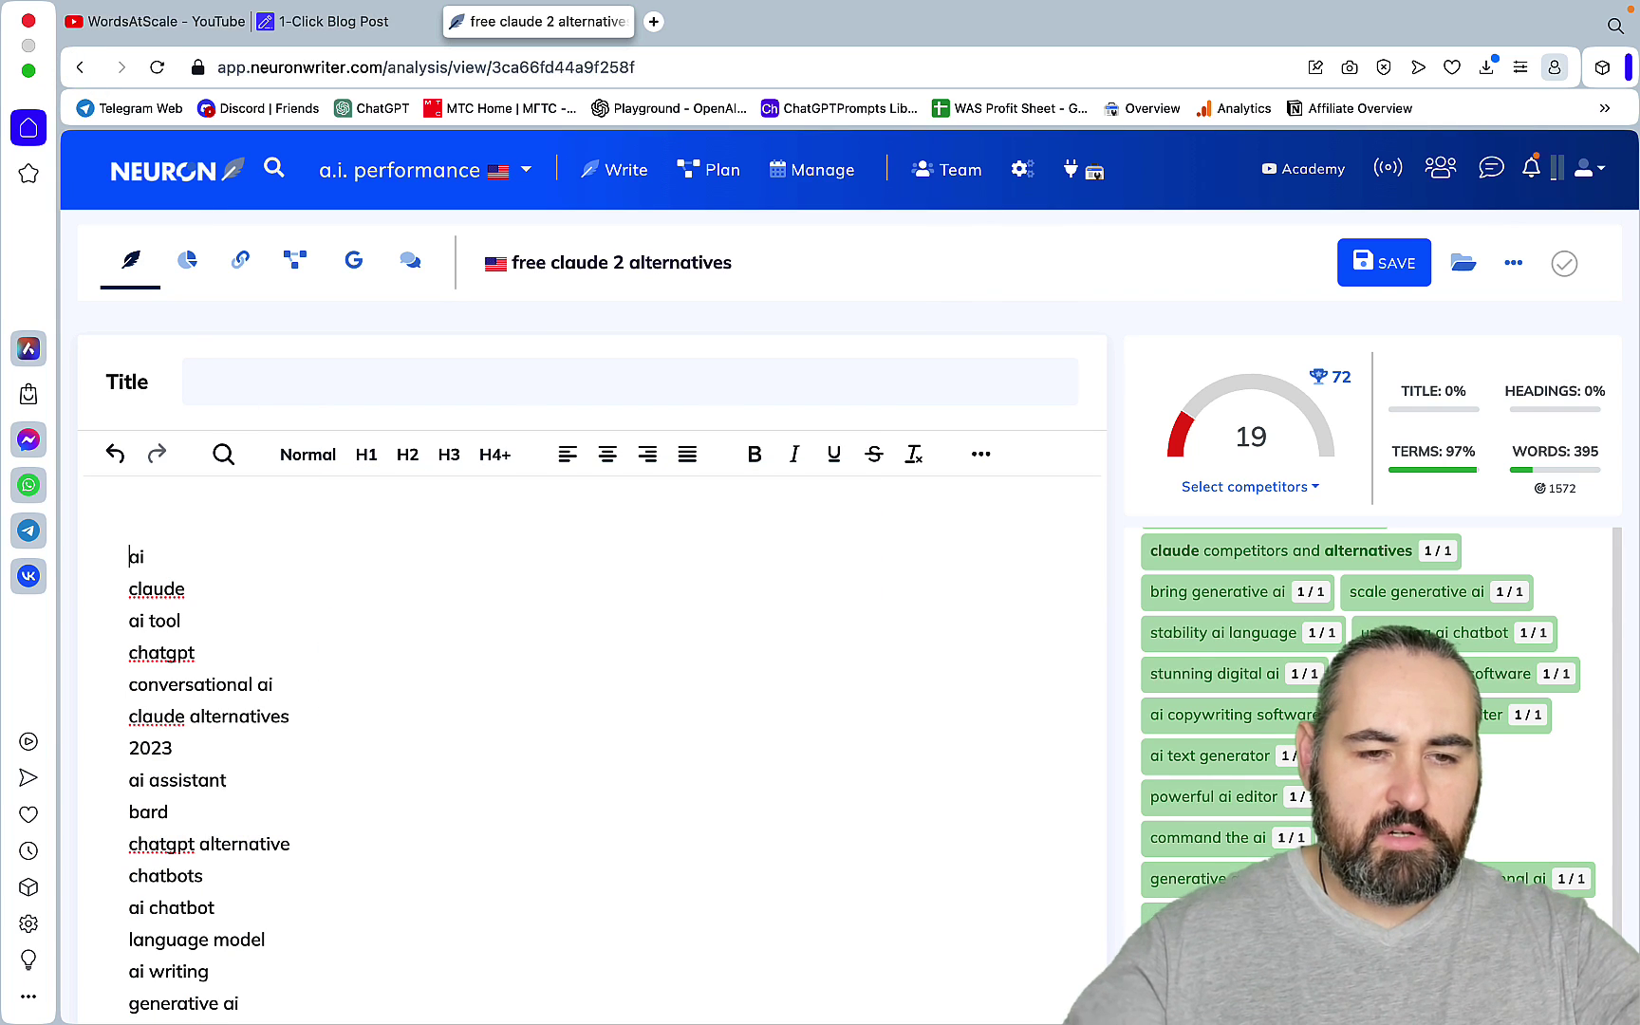
key(Delete)
key(super+a)
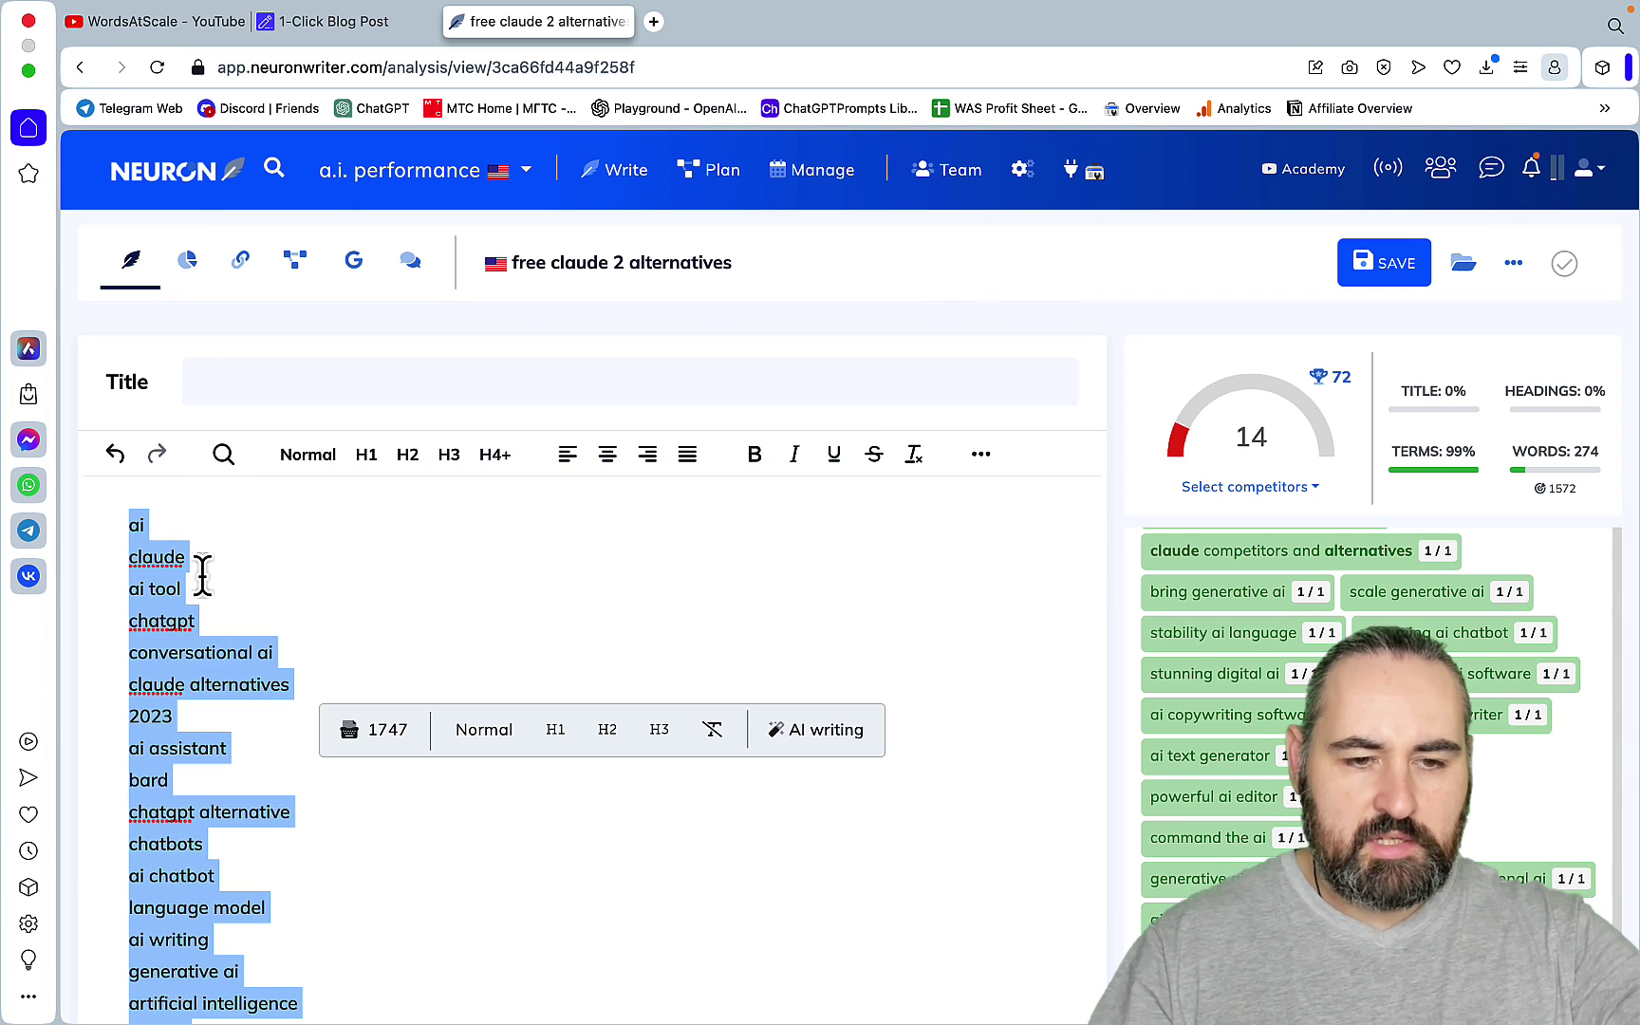
- Back in SEOWriting.ai, set FAQ to No
key(ctrl+shift+Tab)
scroll(734, 731, down, 8)
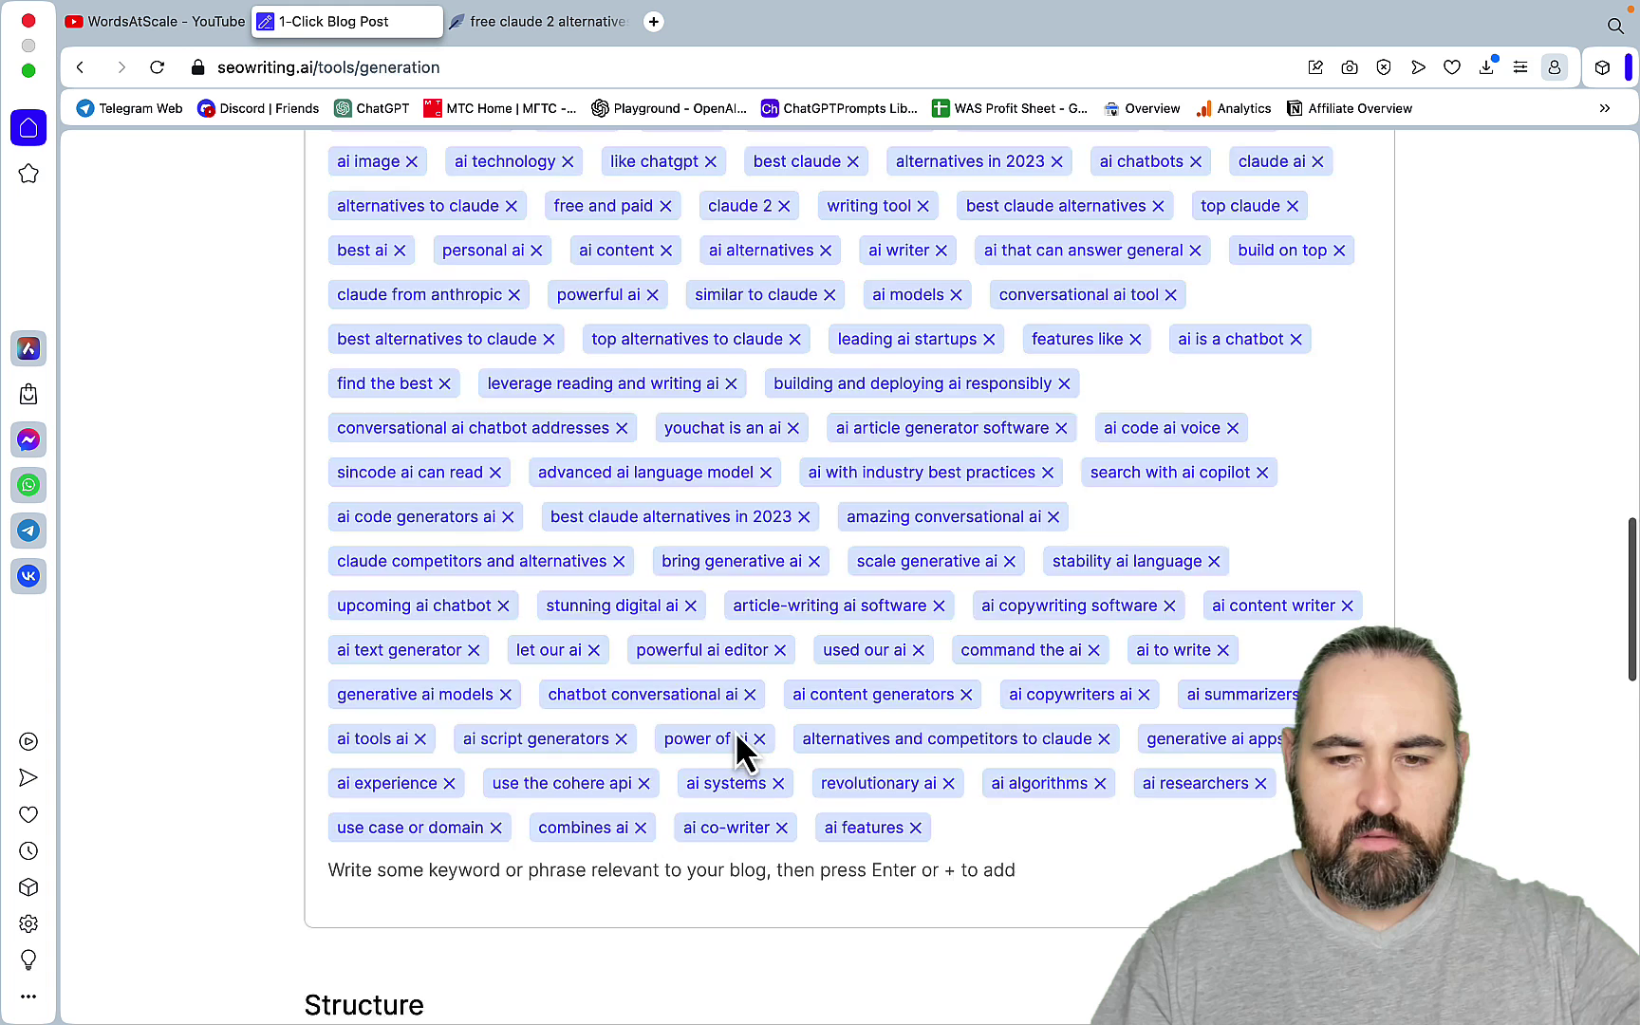
scroll(696, 688, down, 2)
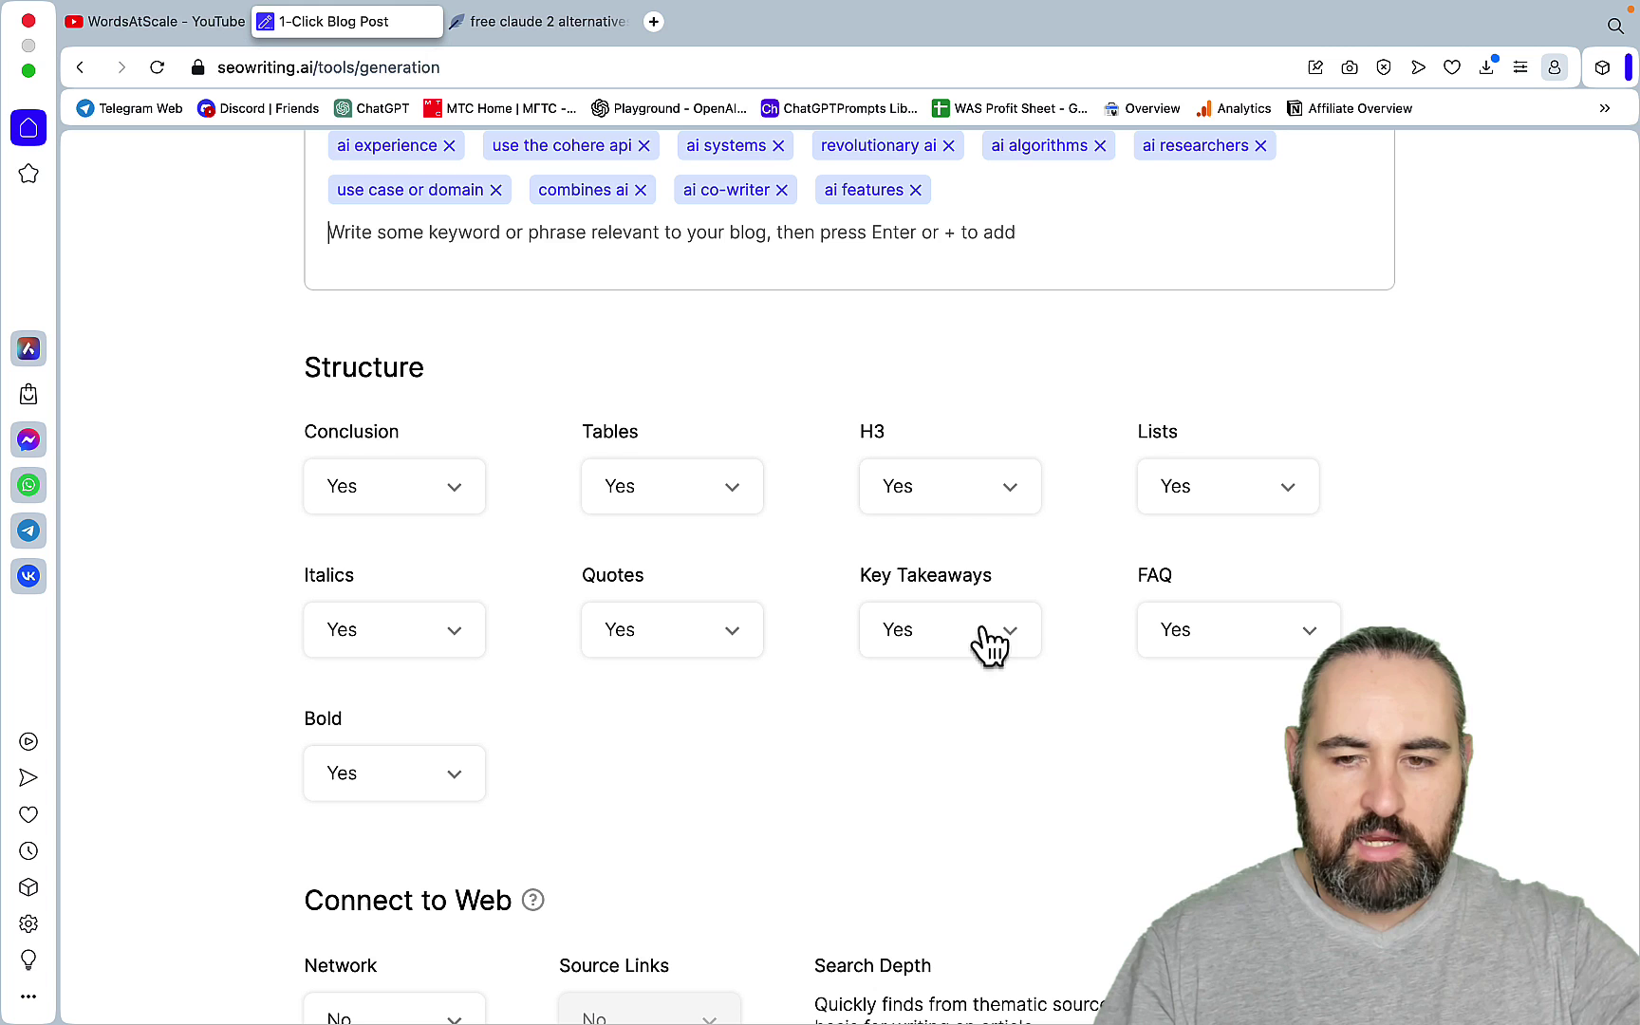
click(1308, 638)
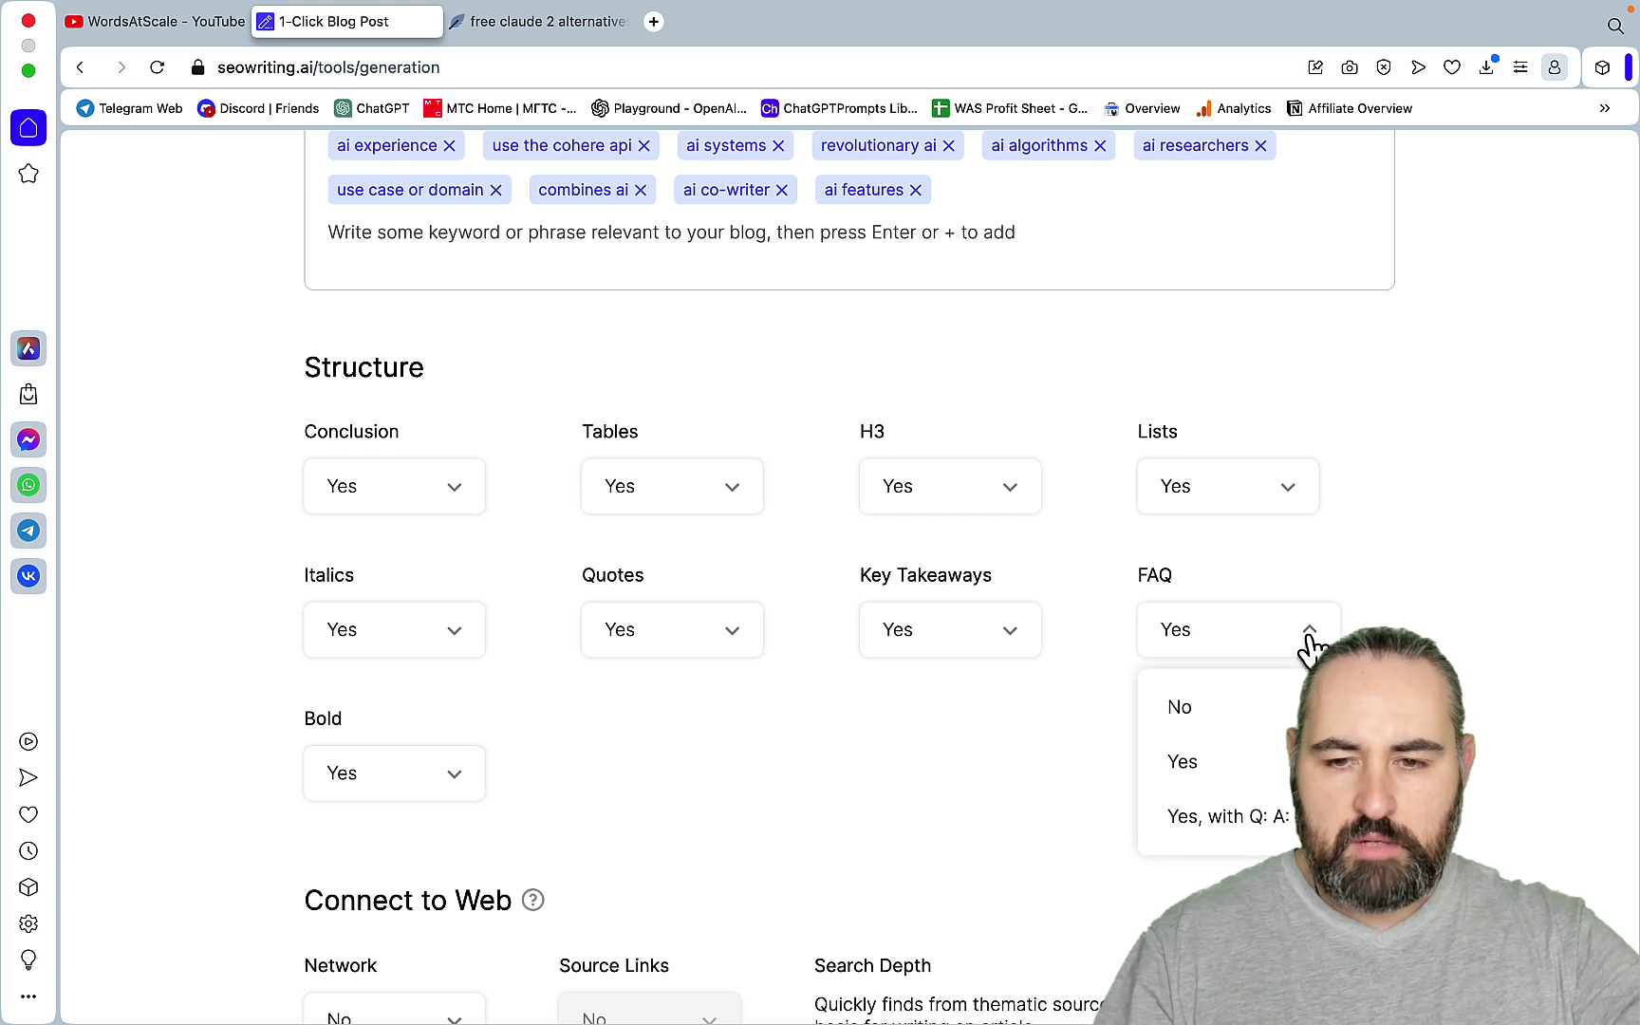
click(1194, 716)
- Set Network and Source Links to Yes, keeping Real-Time Search Results as the search source
scroll(750, 714, down, 5)
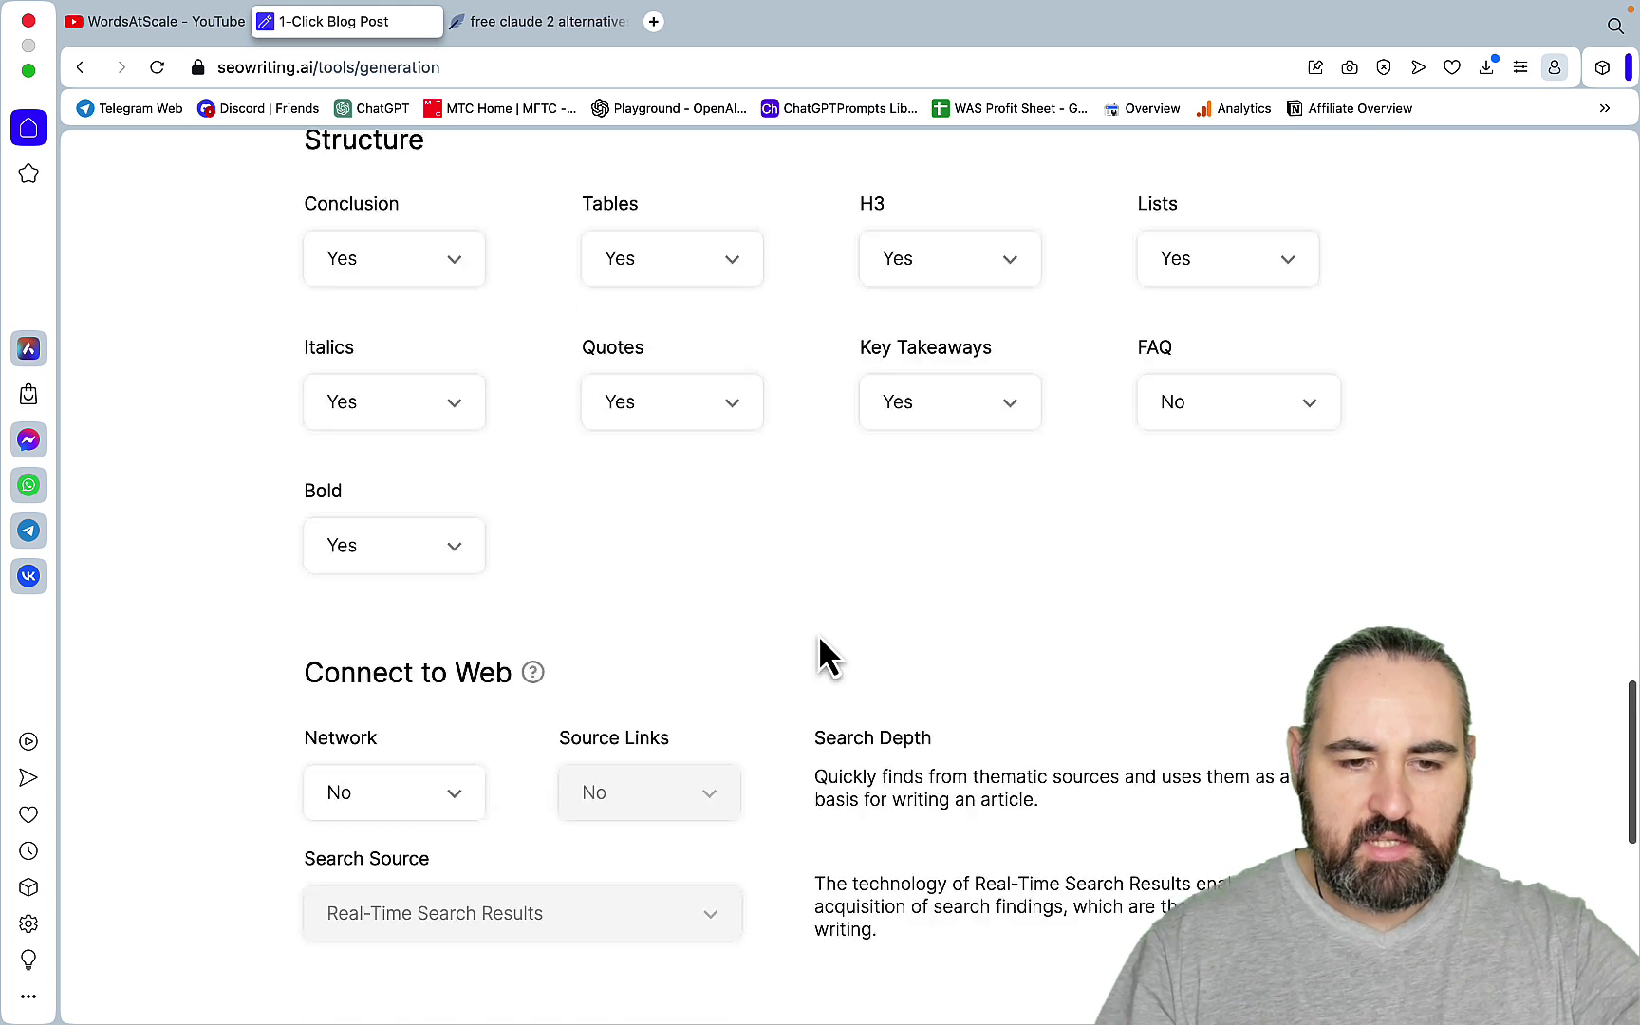
click(461, 570)
click(348, 696)
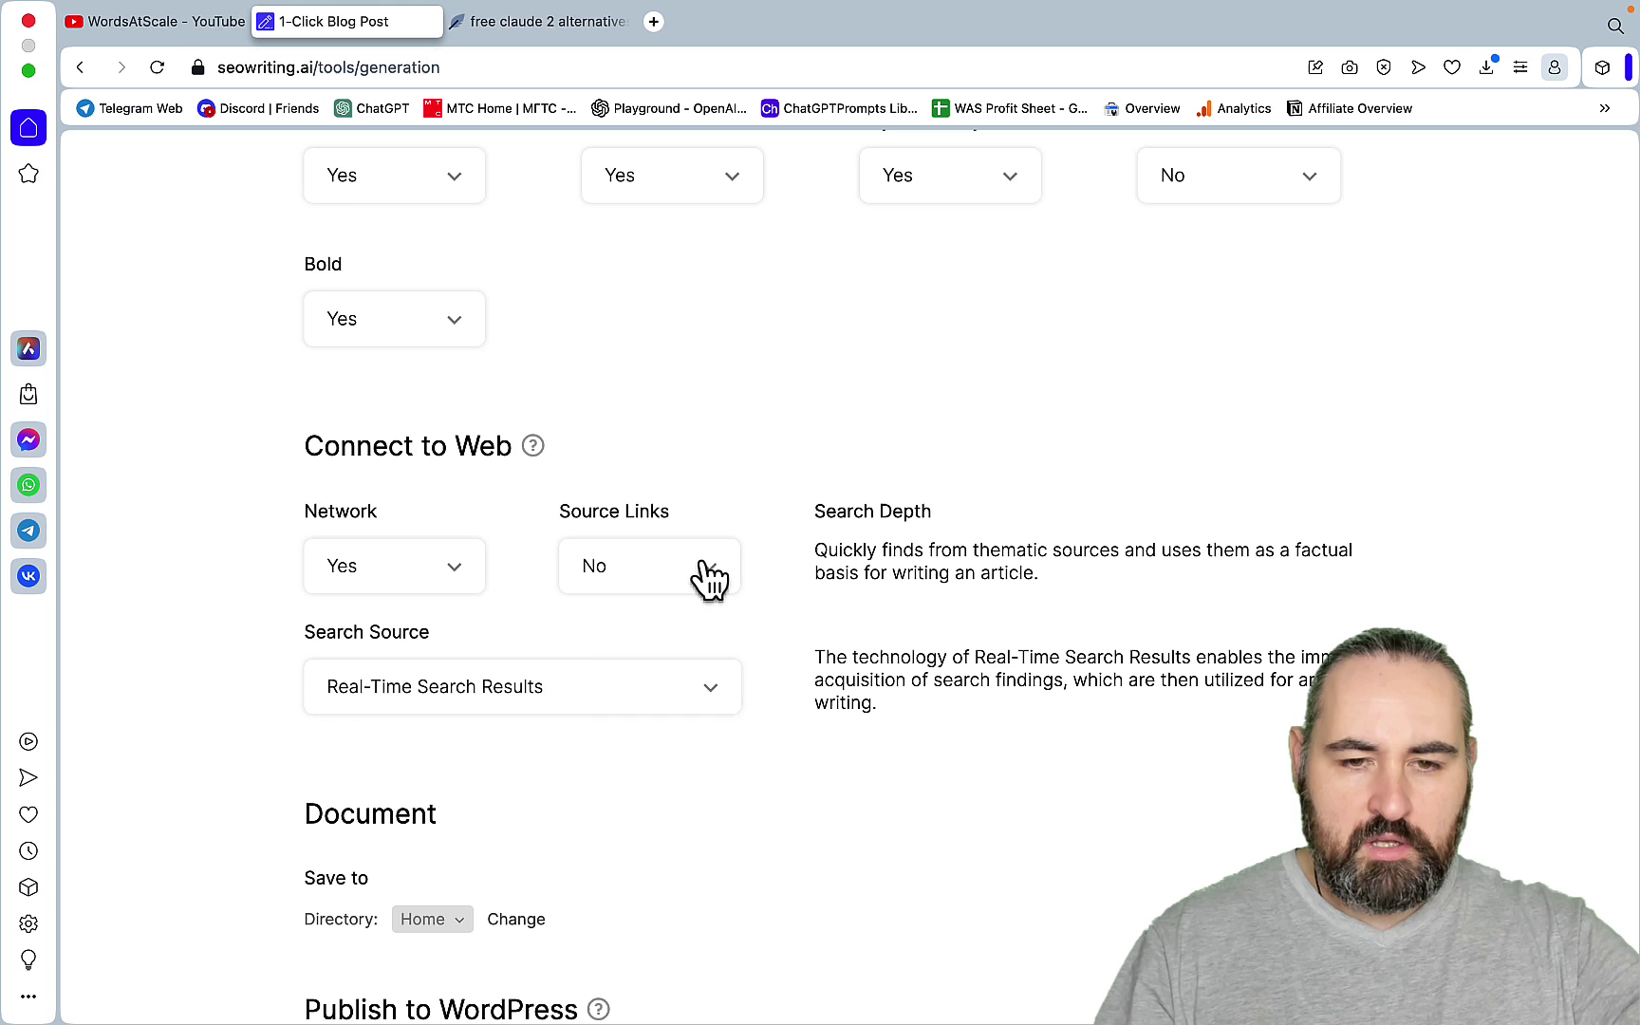
click(706, 574)
click(645, 702)
click(702, 705)
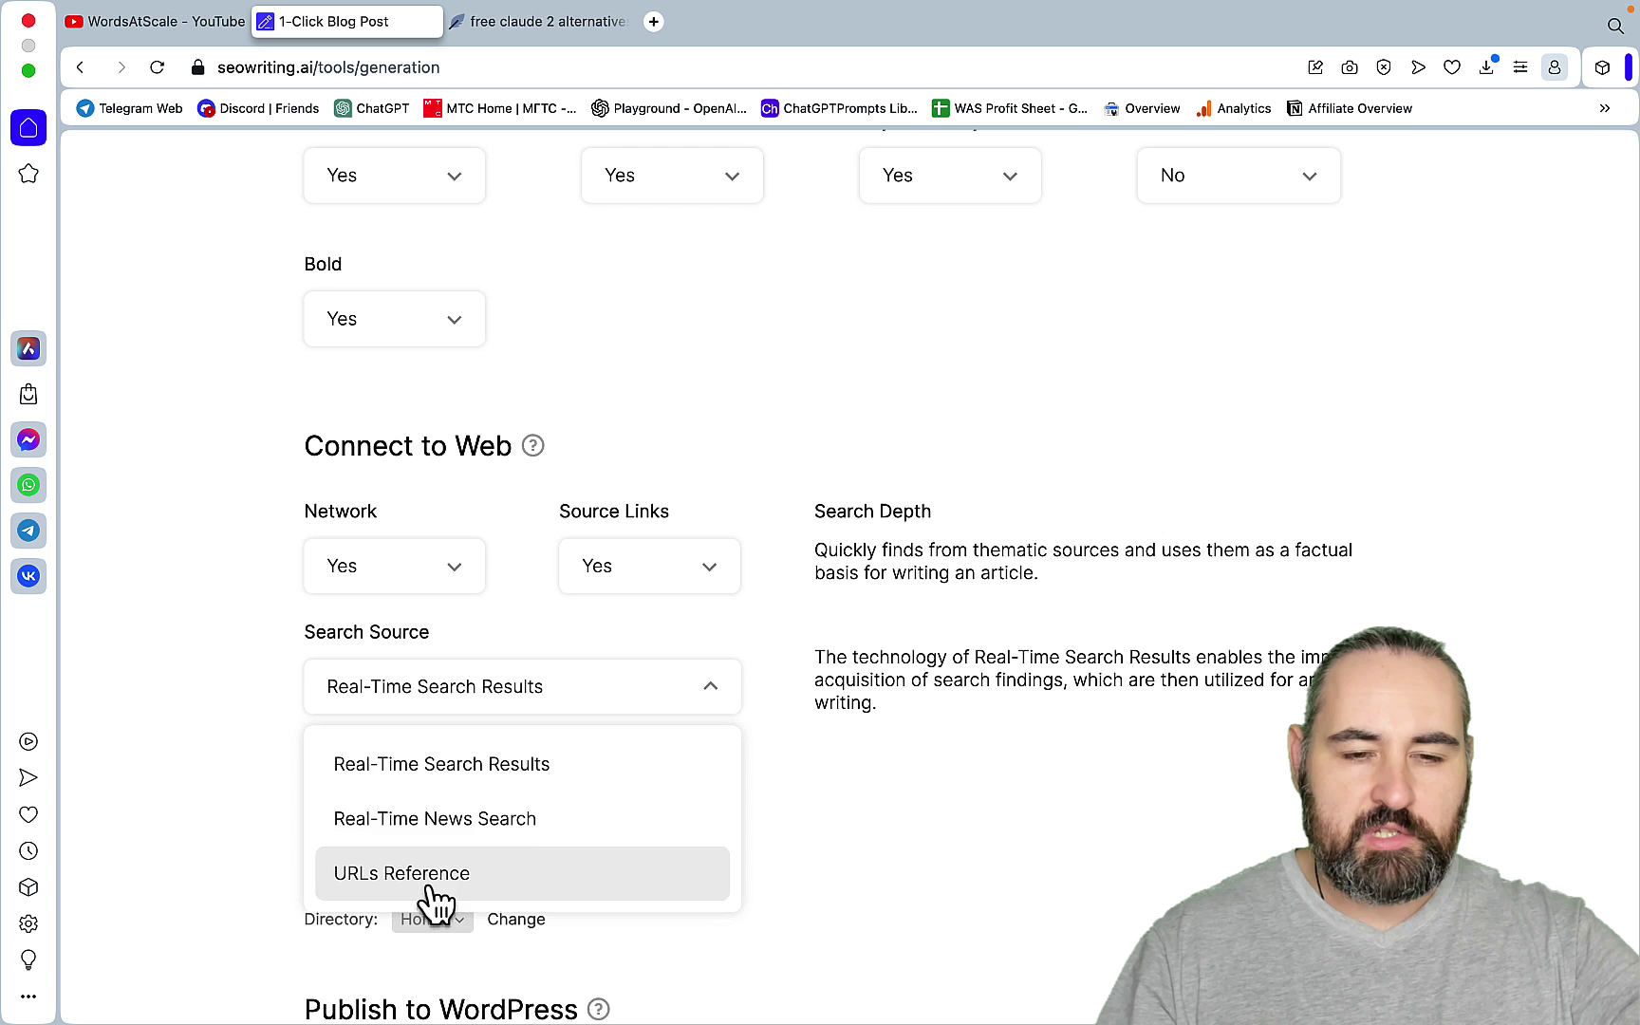
click(408, 771)
scroll(738, 769, down, 4)
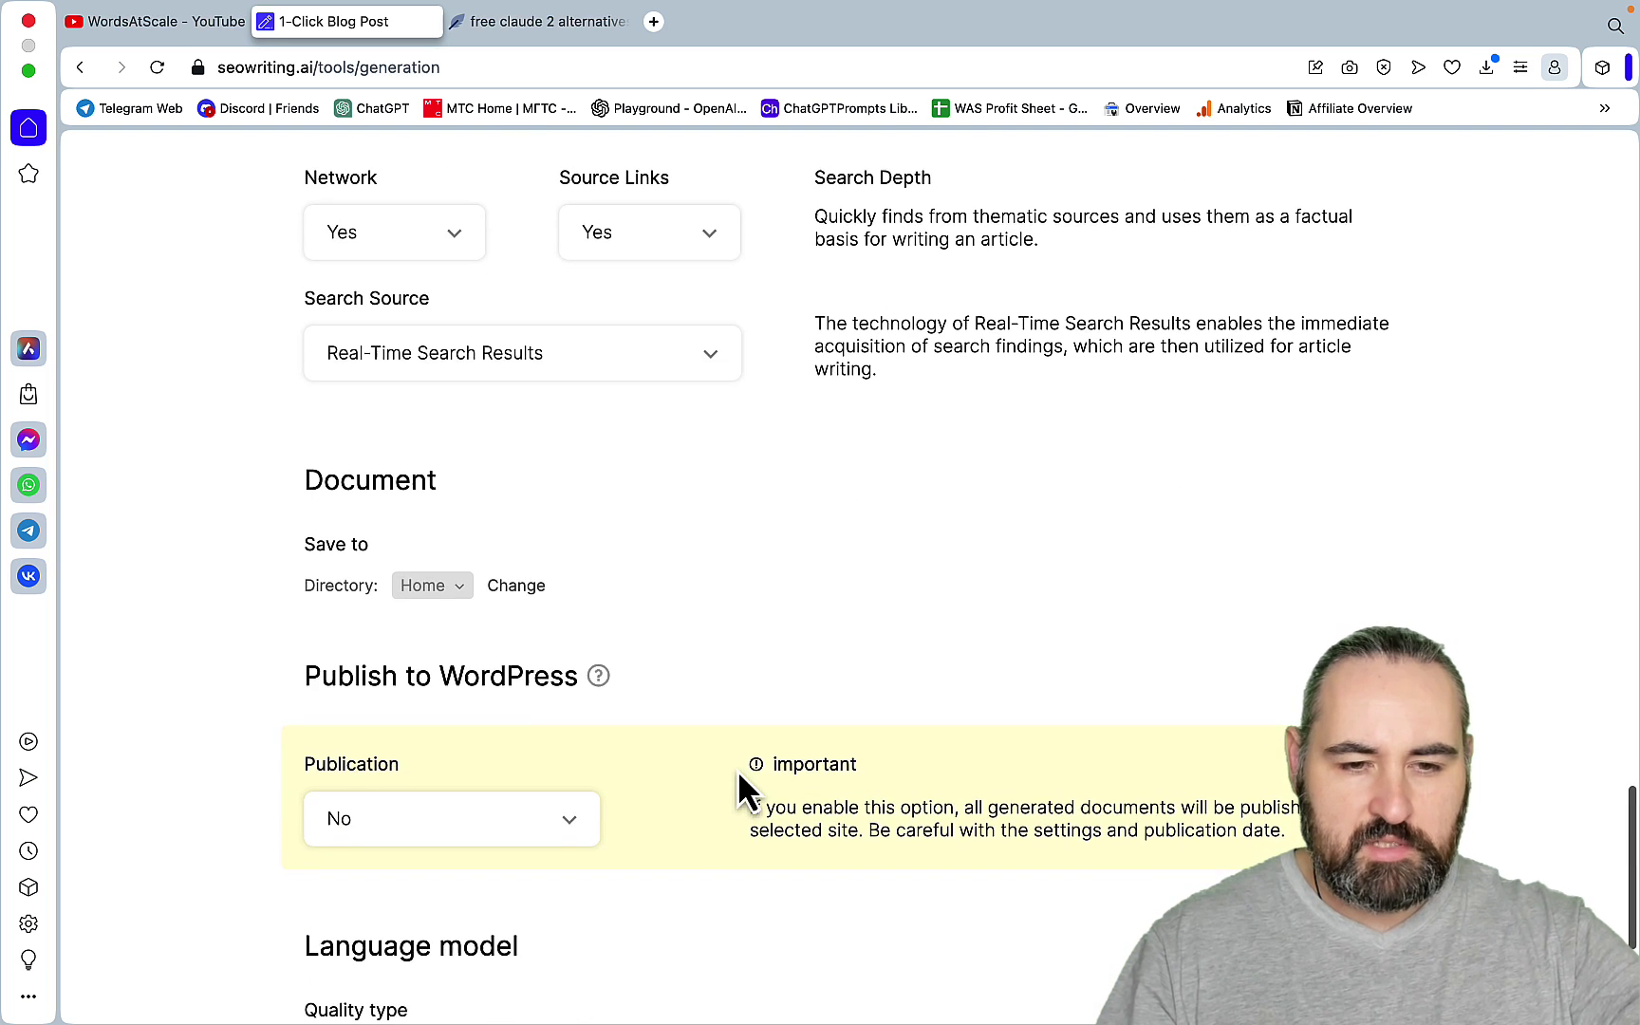
- Publish generated posts to signsandclues.com under the Uncategorized category
scroll(739, 769, down, 2)
click(573, 708)
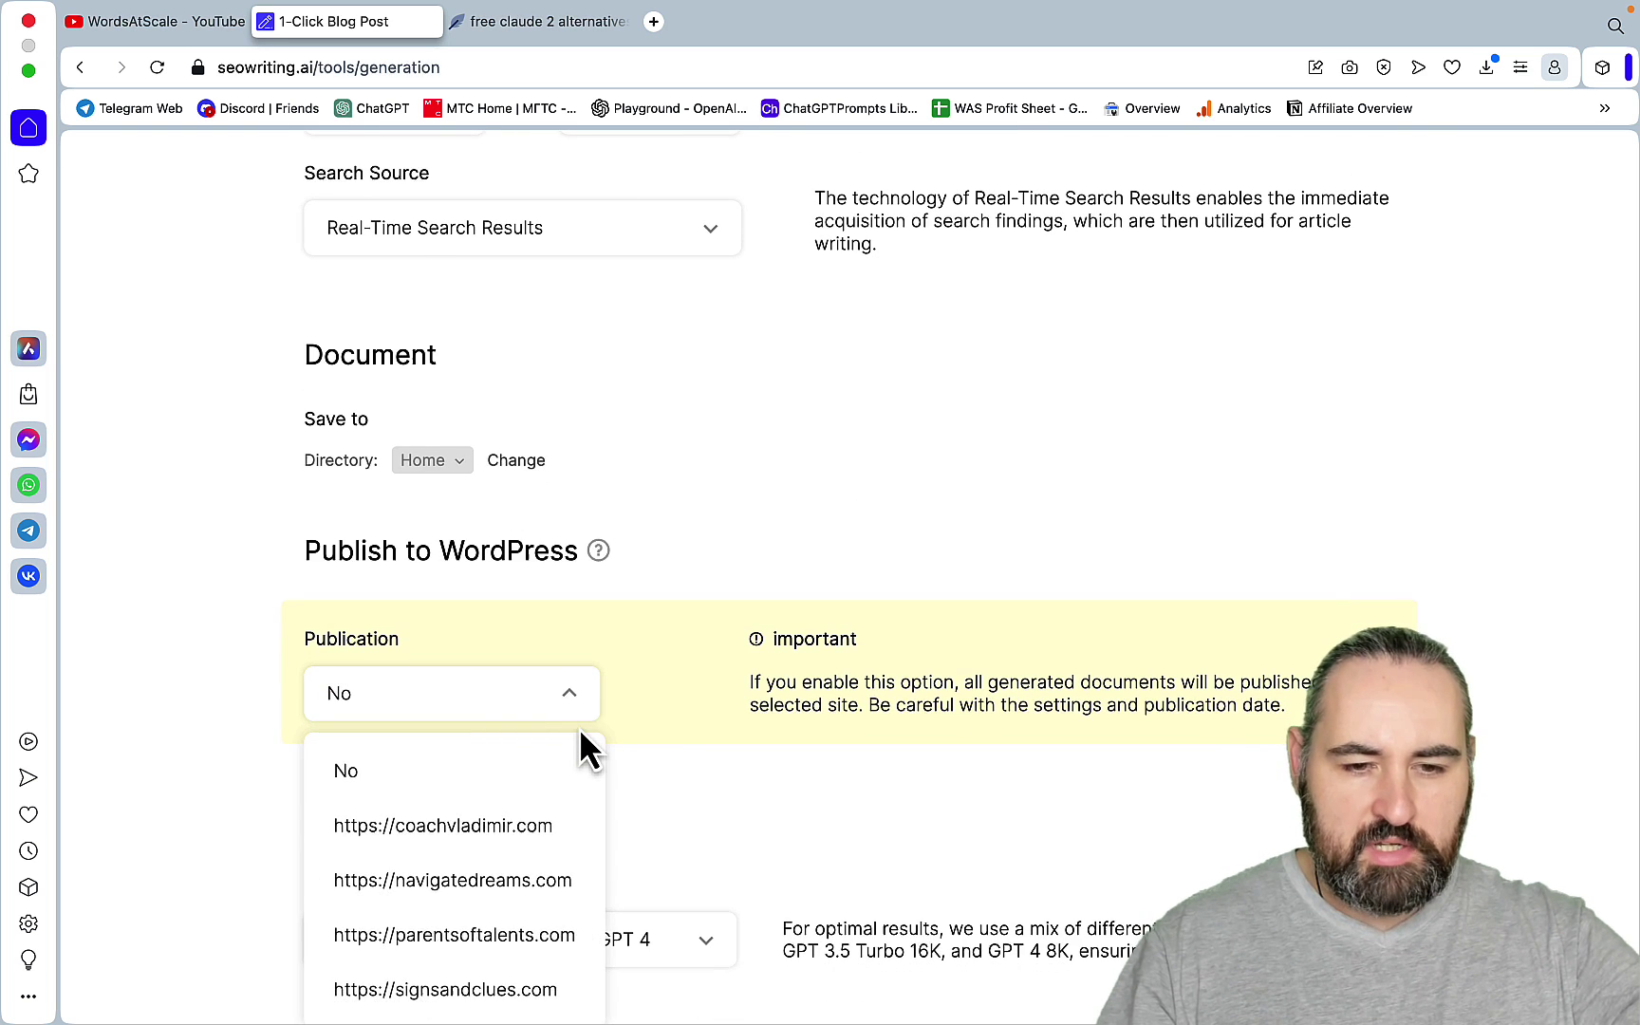
scroll(580, 734, down, 2)
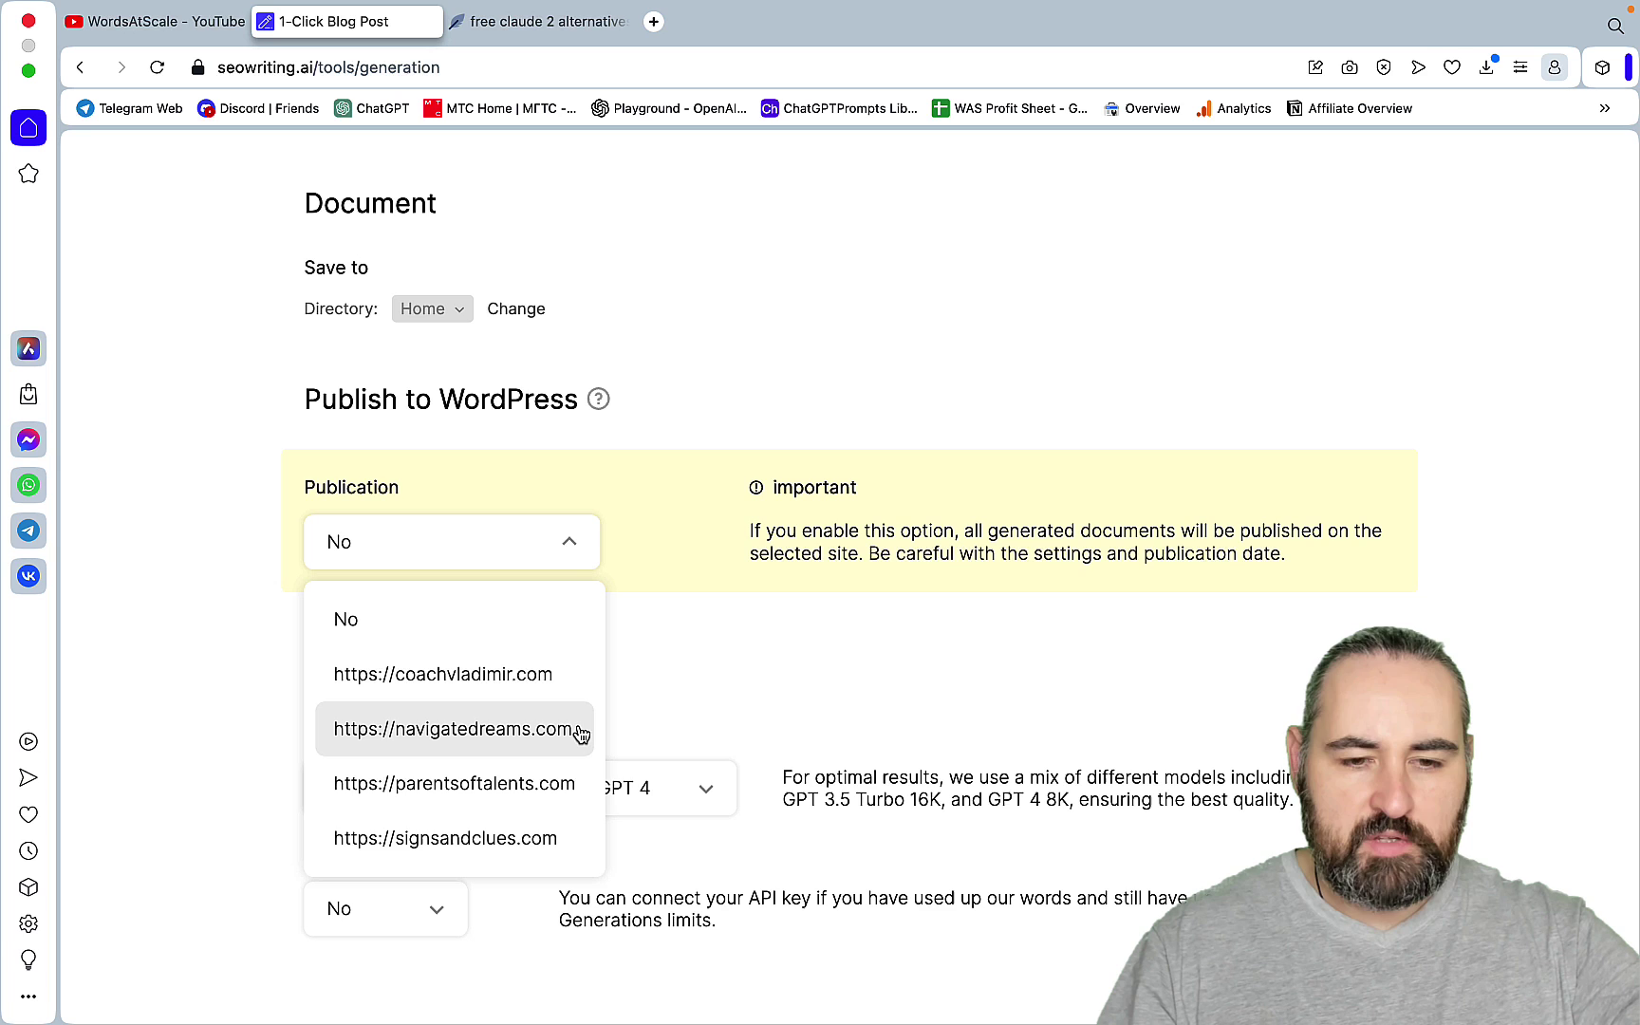
right_click(492, 837)
click(436, 854)
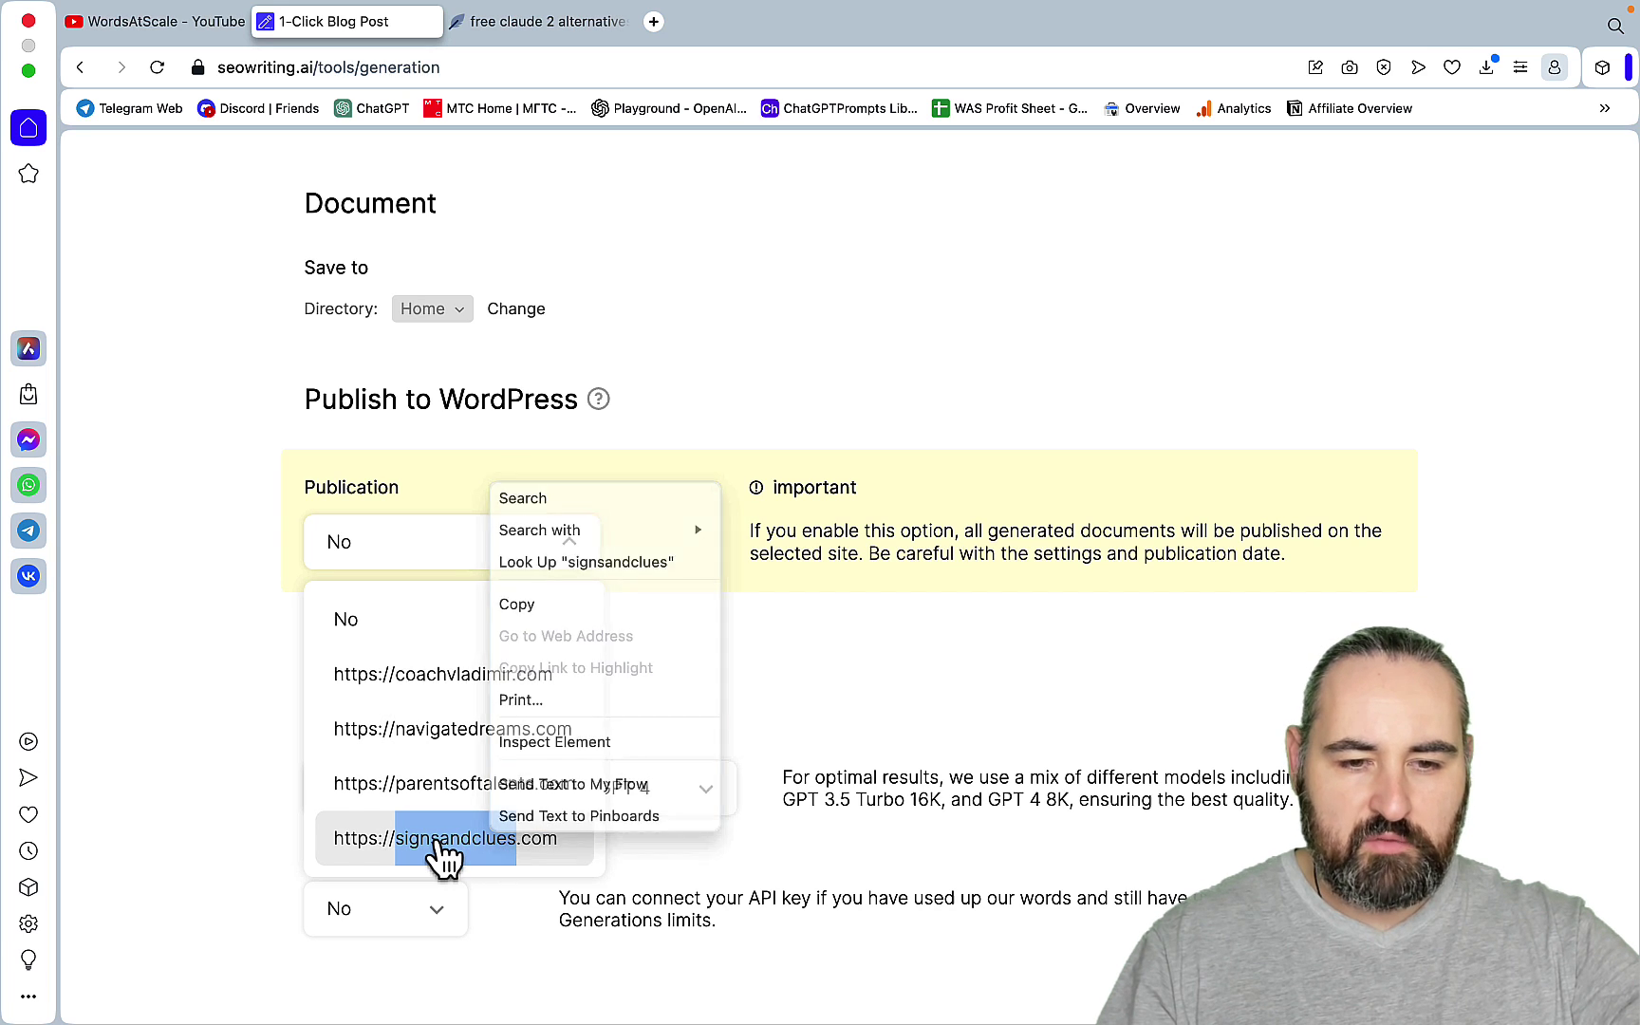
click(379, 845)
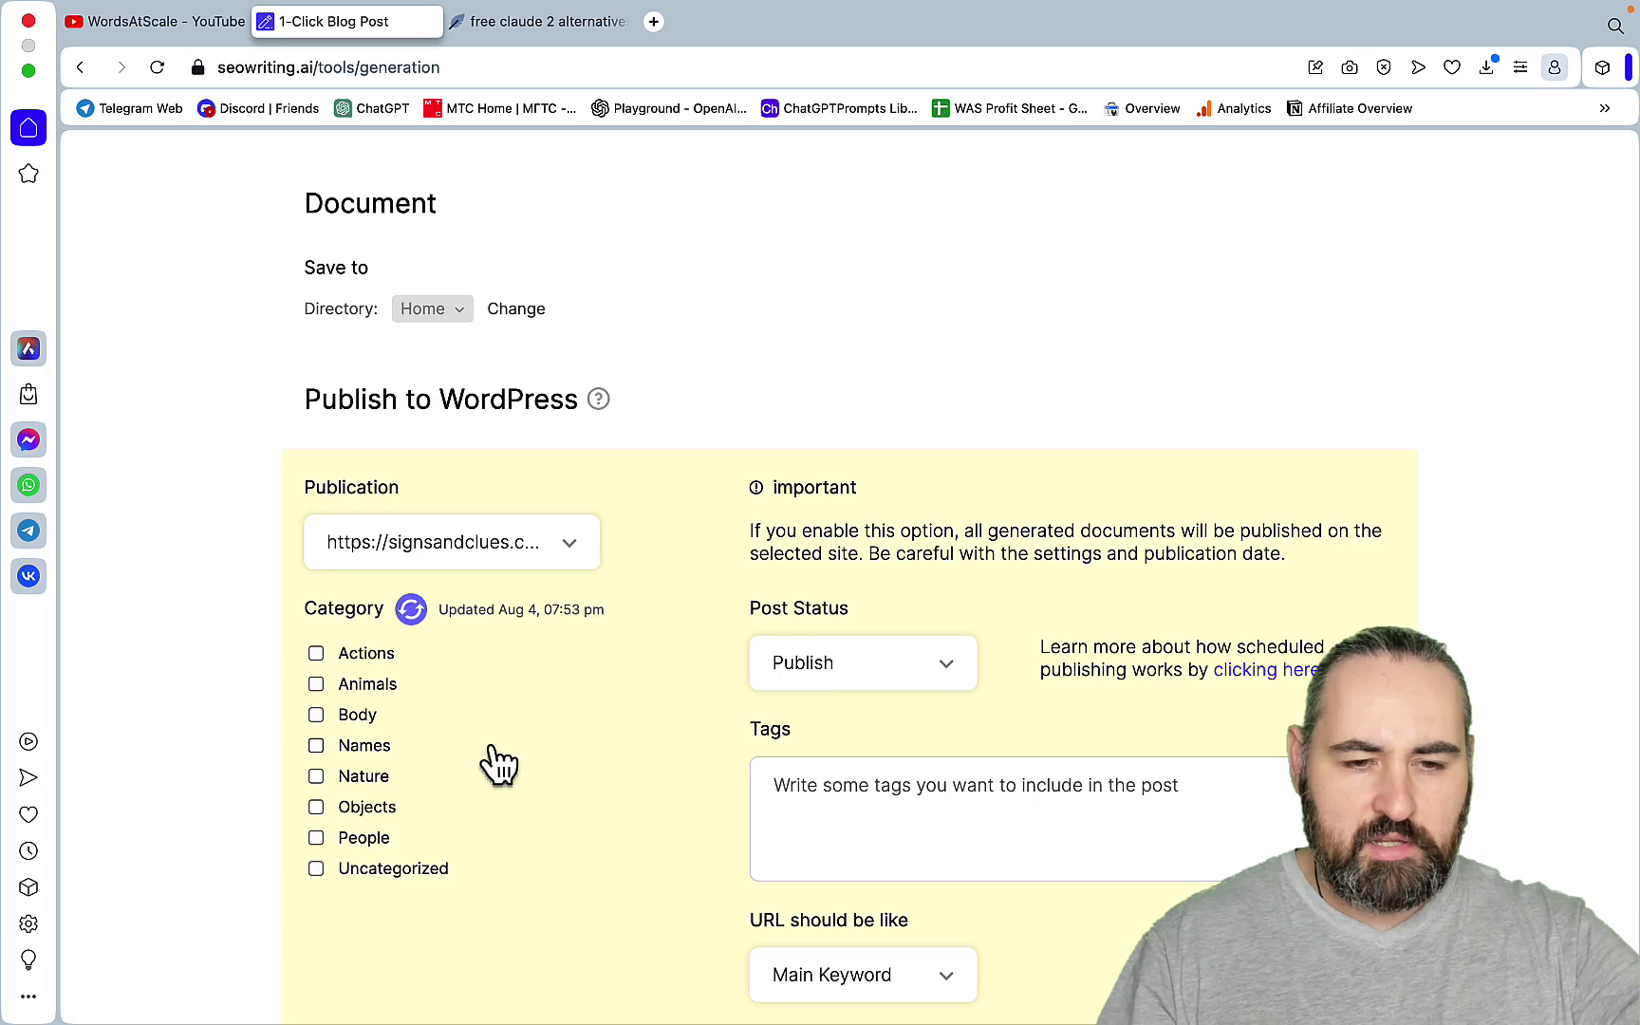
scroll(487, 762, down, 3)
click(318, 714)
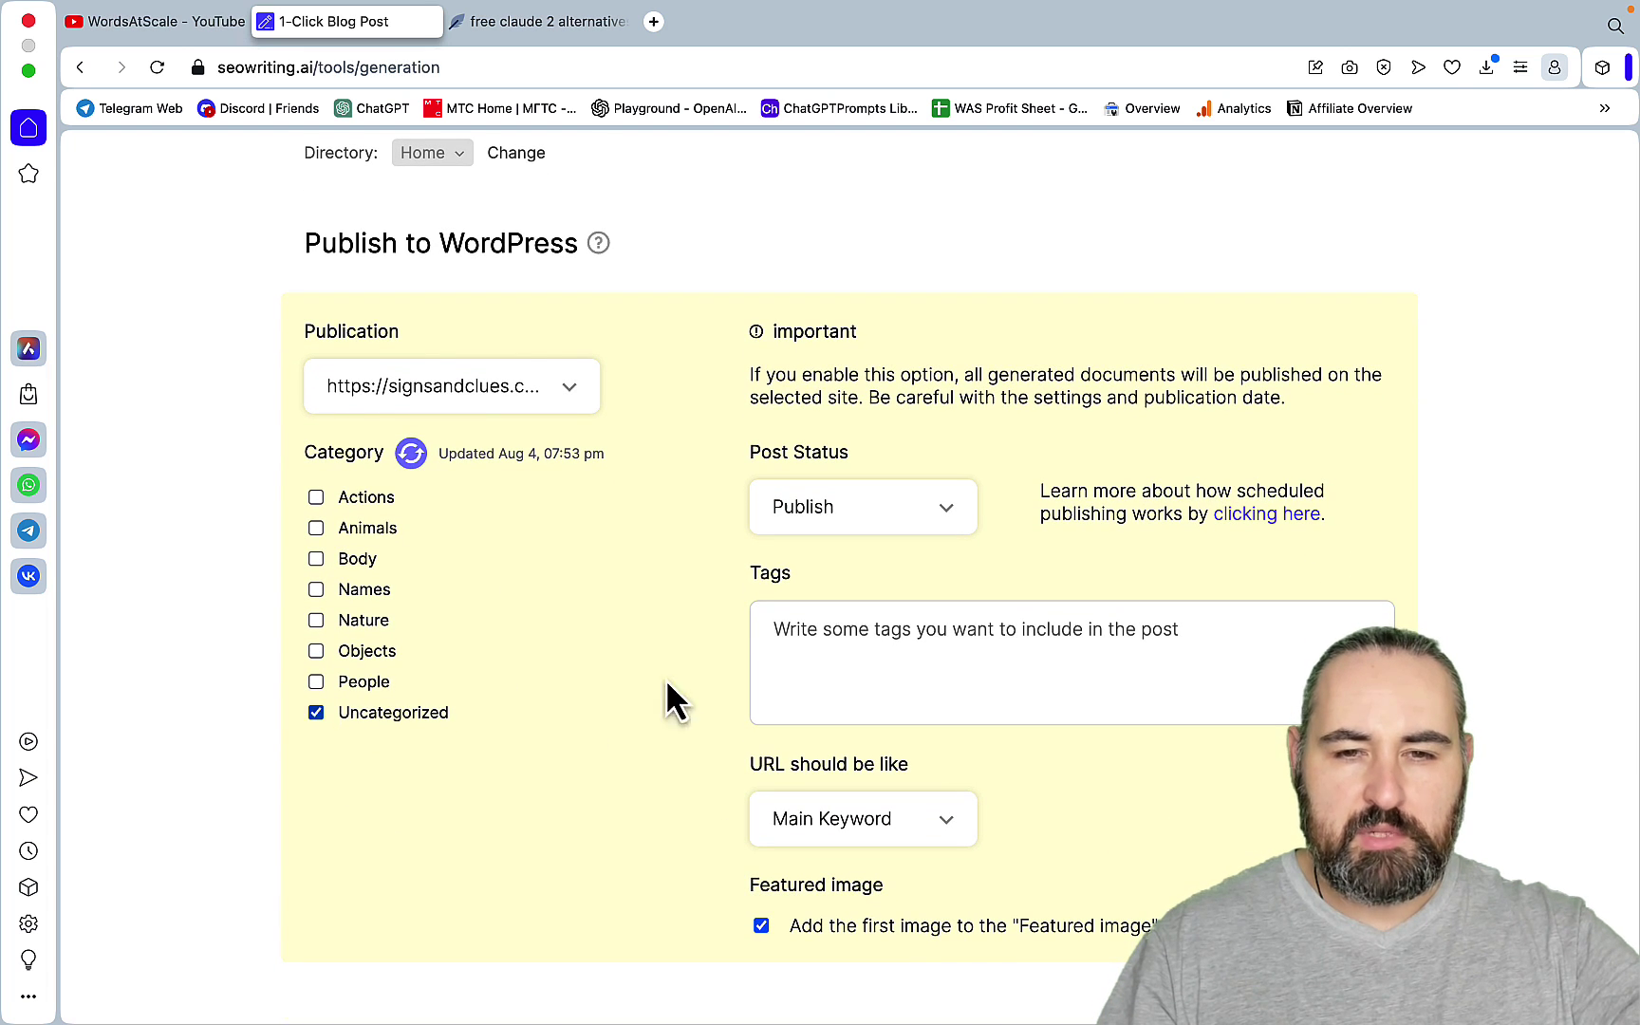
- Use your own OpenAI API key, with GPT 4 128K as the quality type
scroll(975, 551, down, 3)
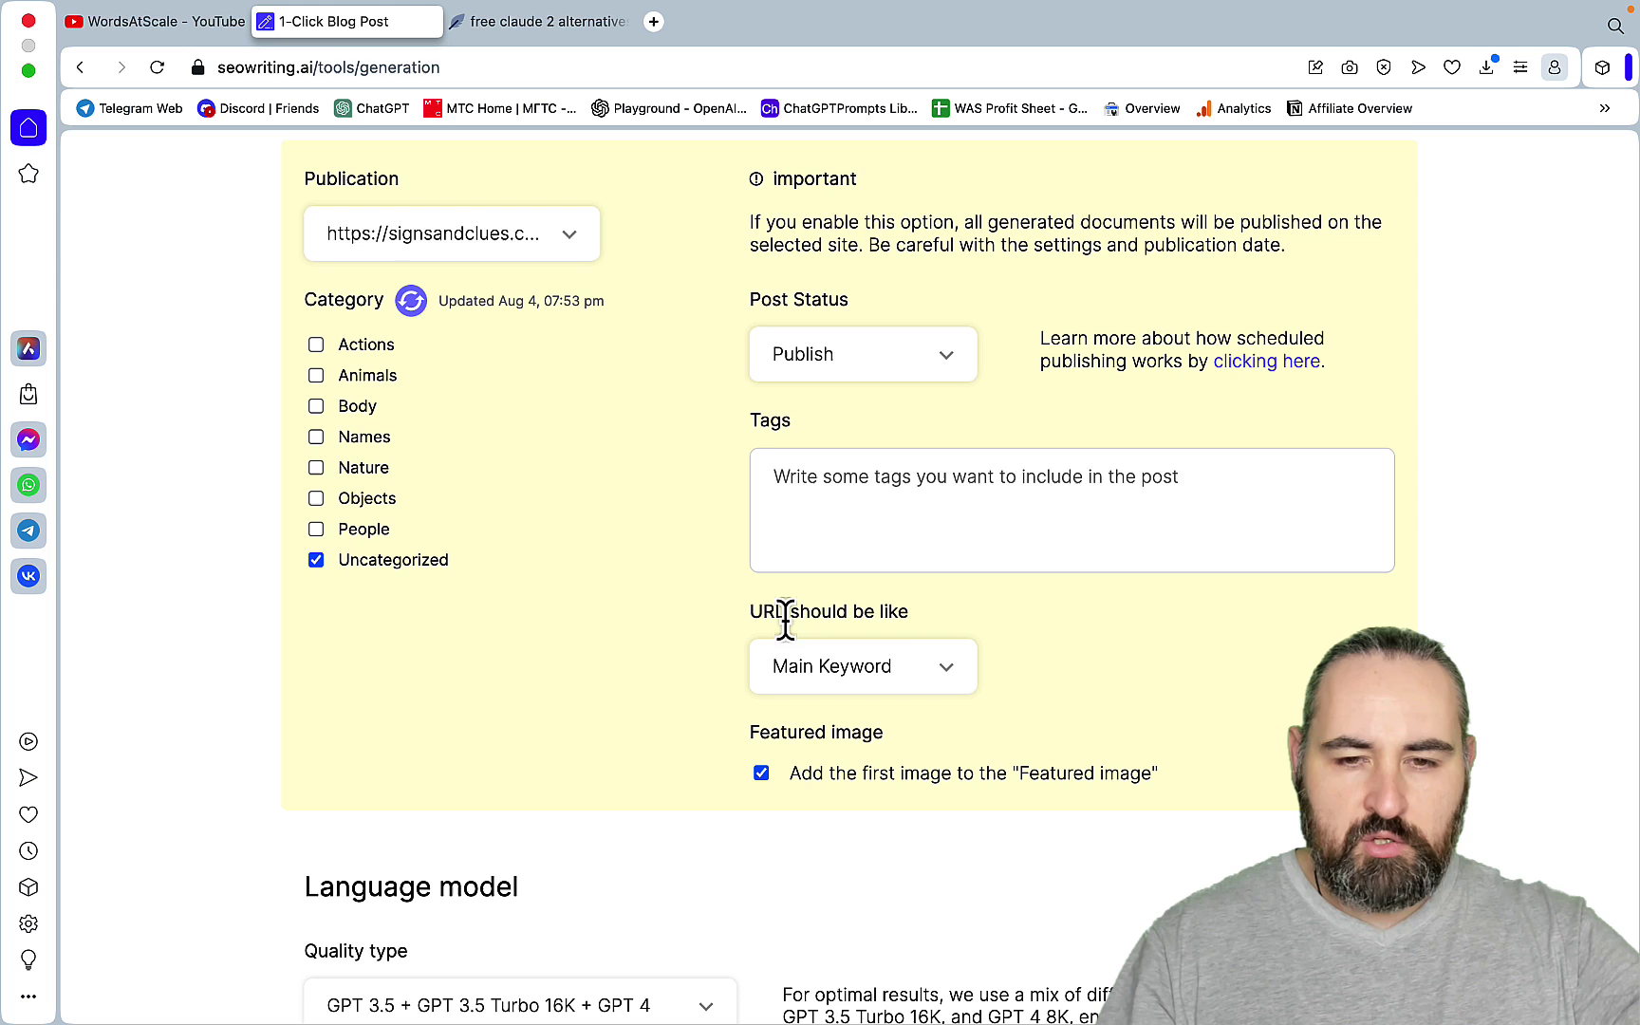
scroll(1011, 666, down, 2)
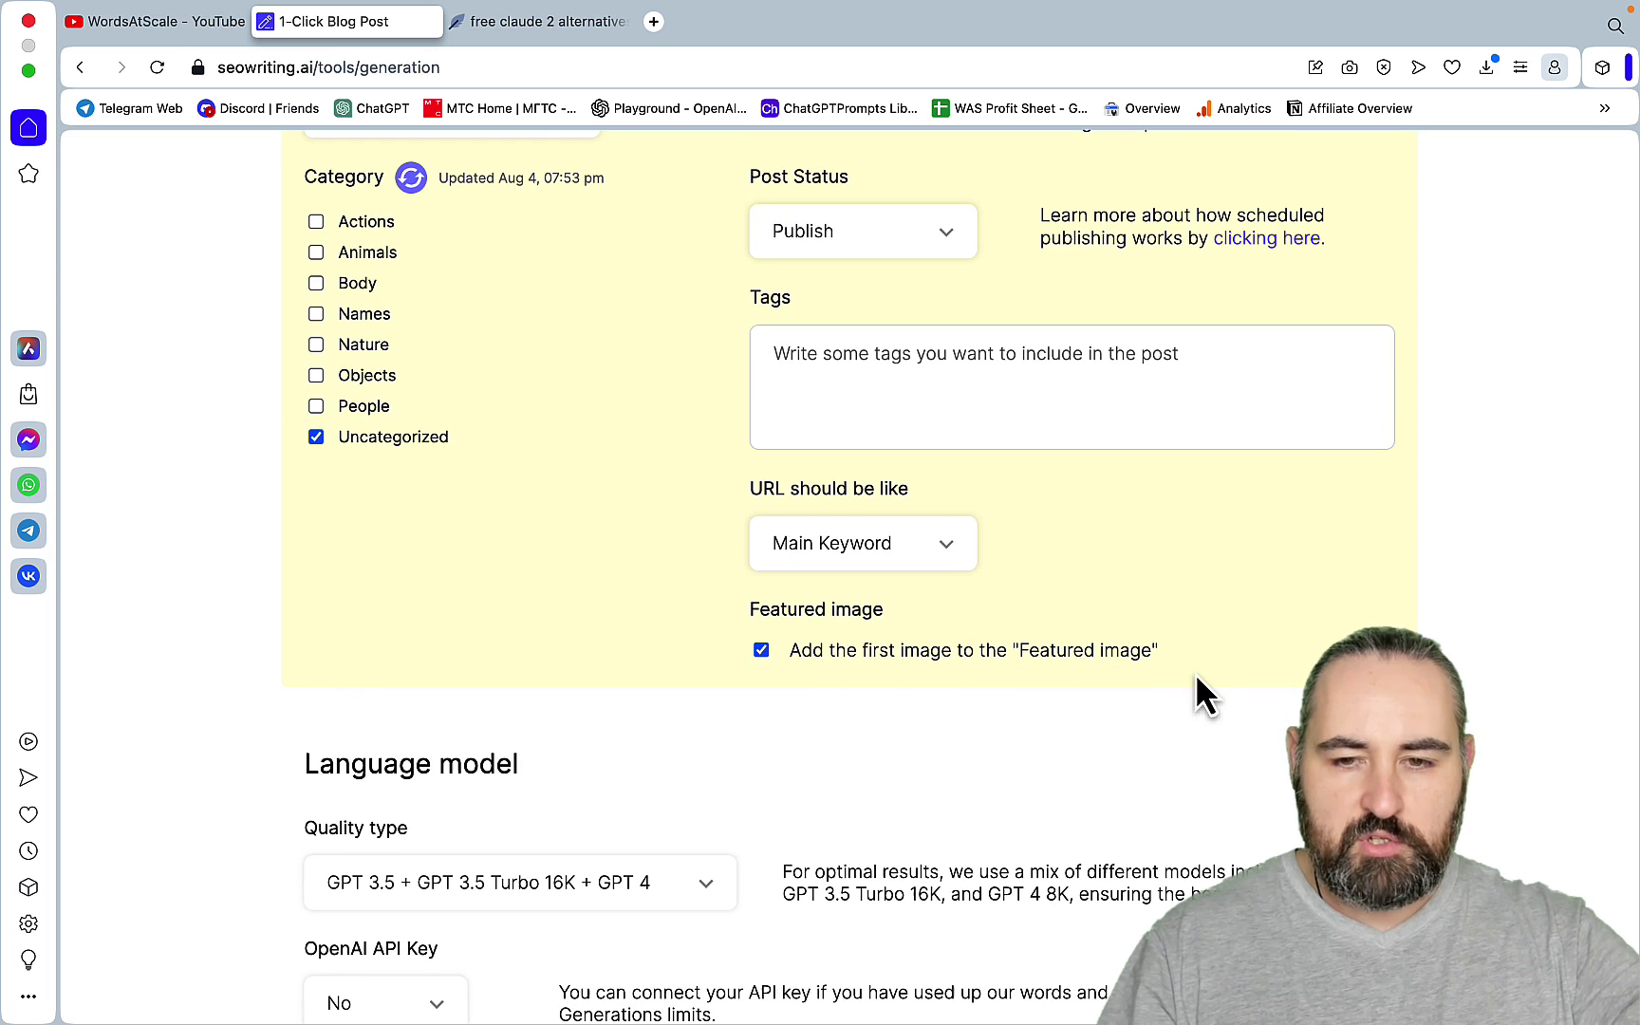
scroll(1196, 673, down, 4)
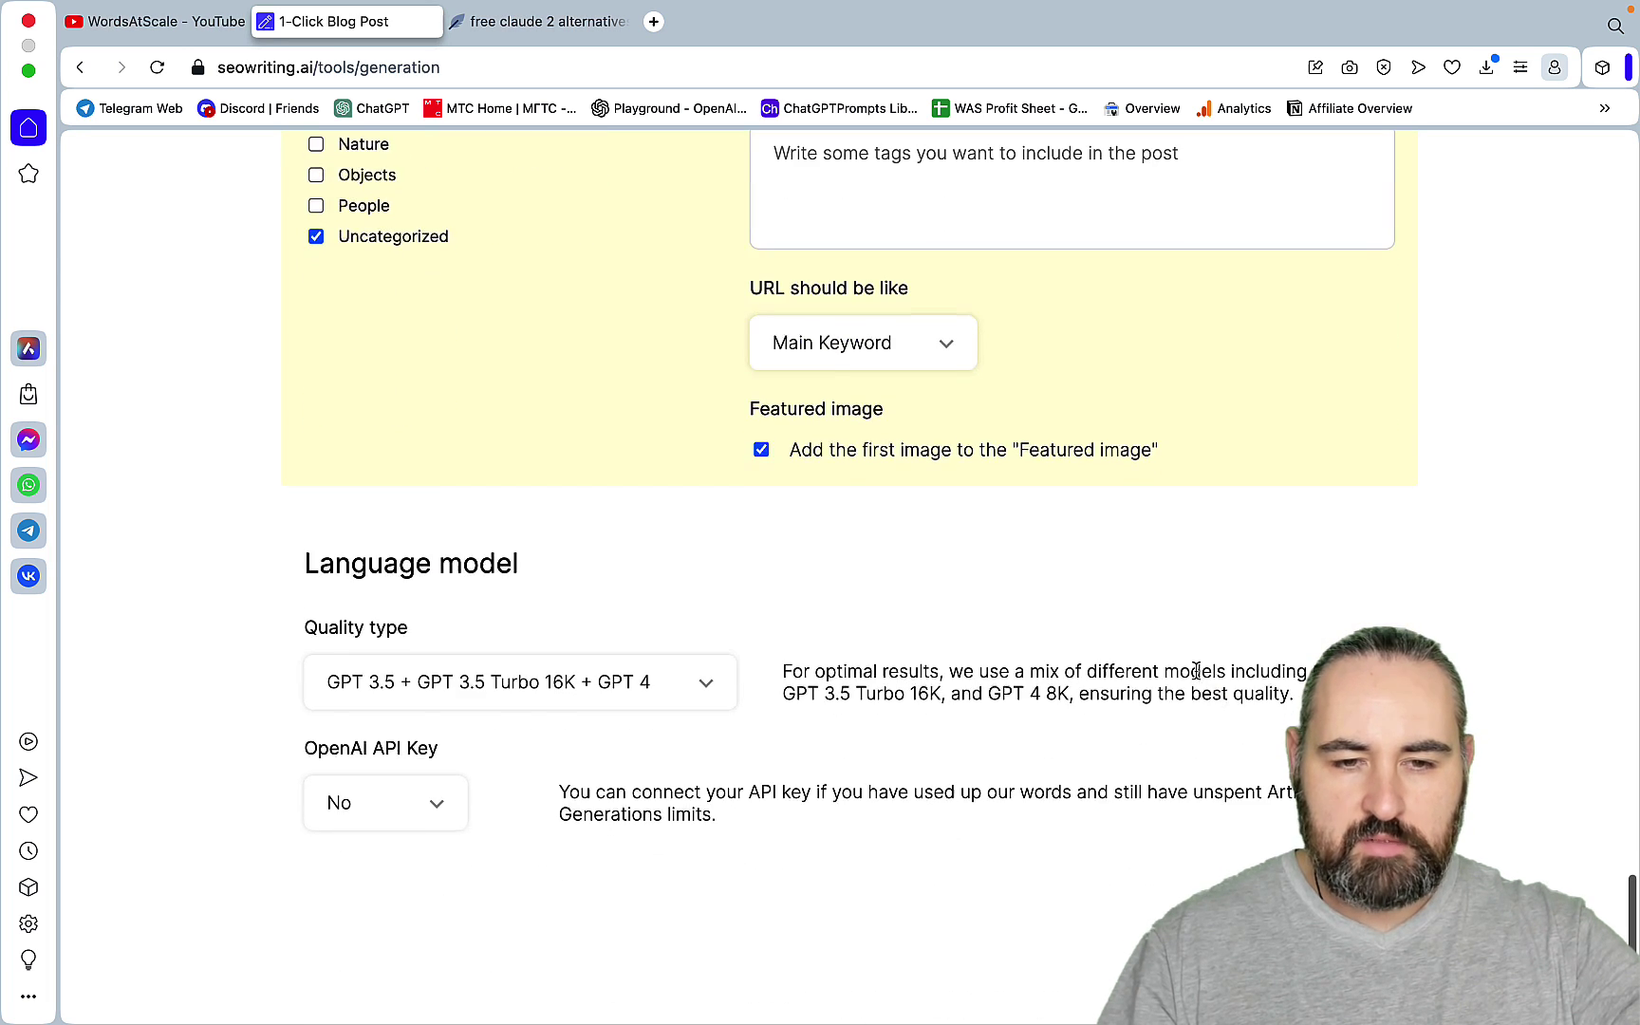
click(453, 805)
click(385, 935)
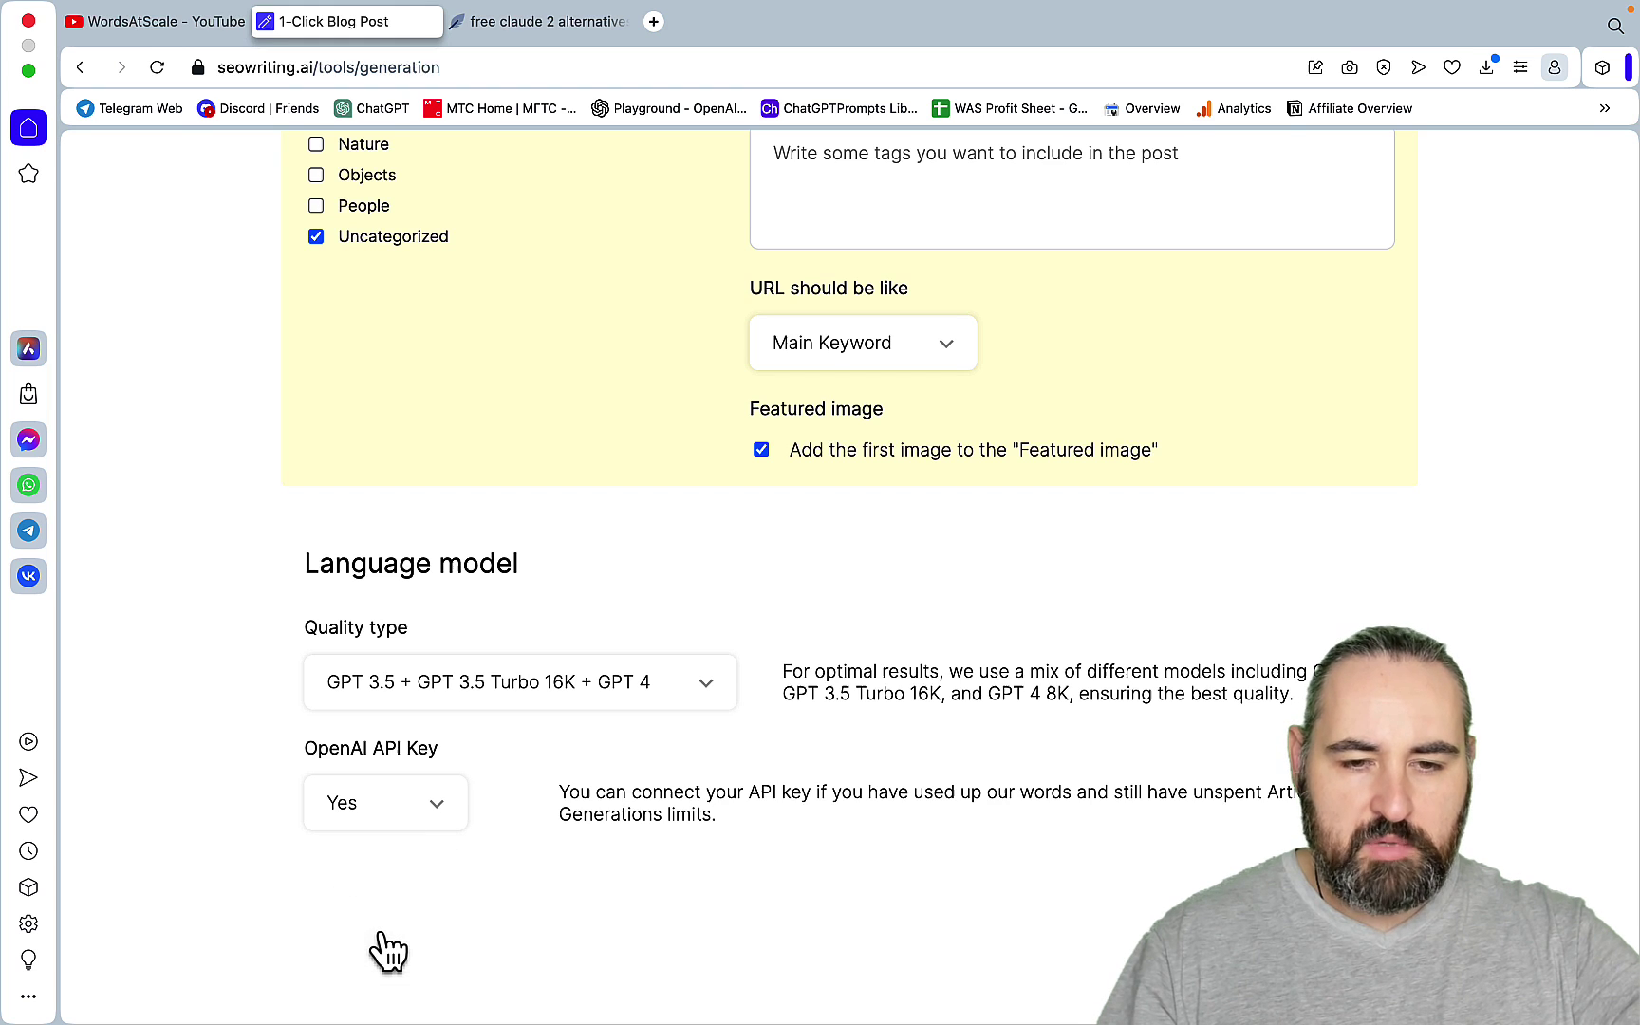
click(718, 702)
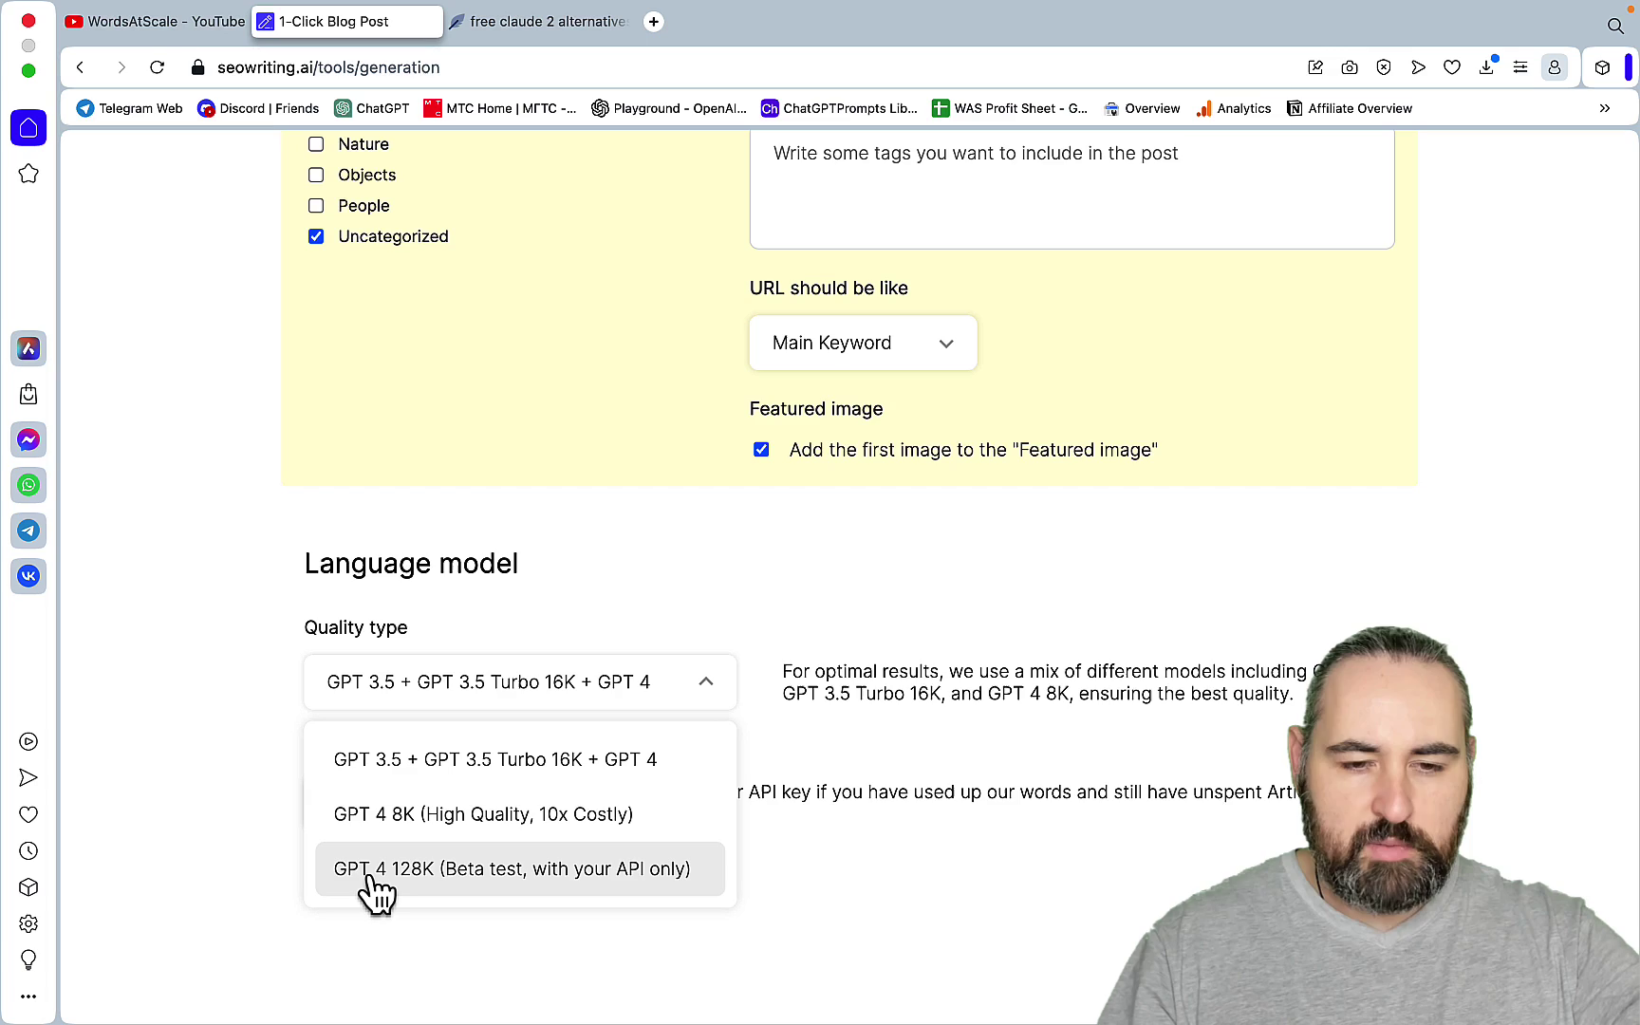
click(493, 892)
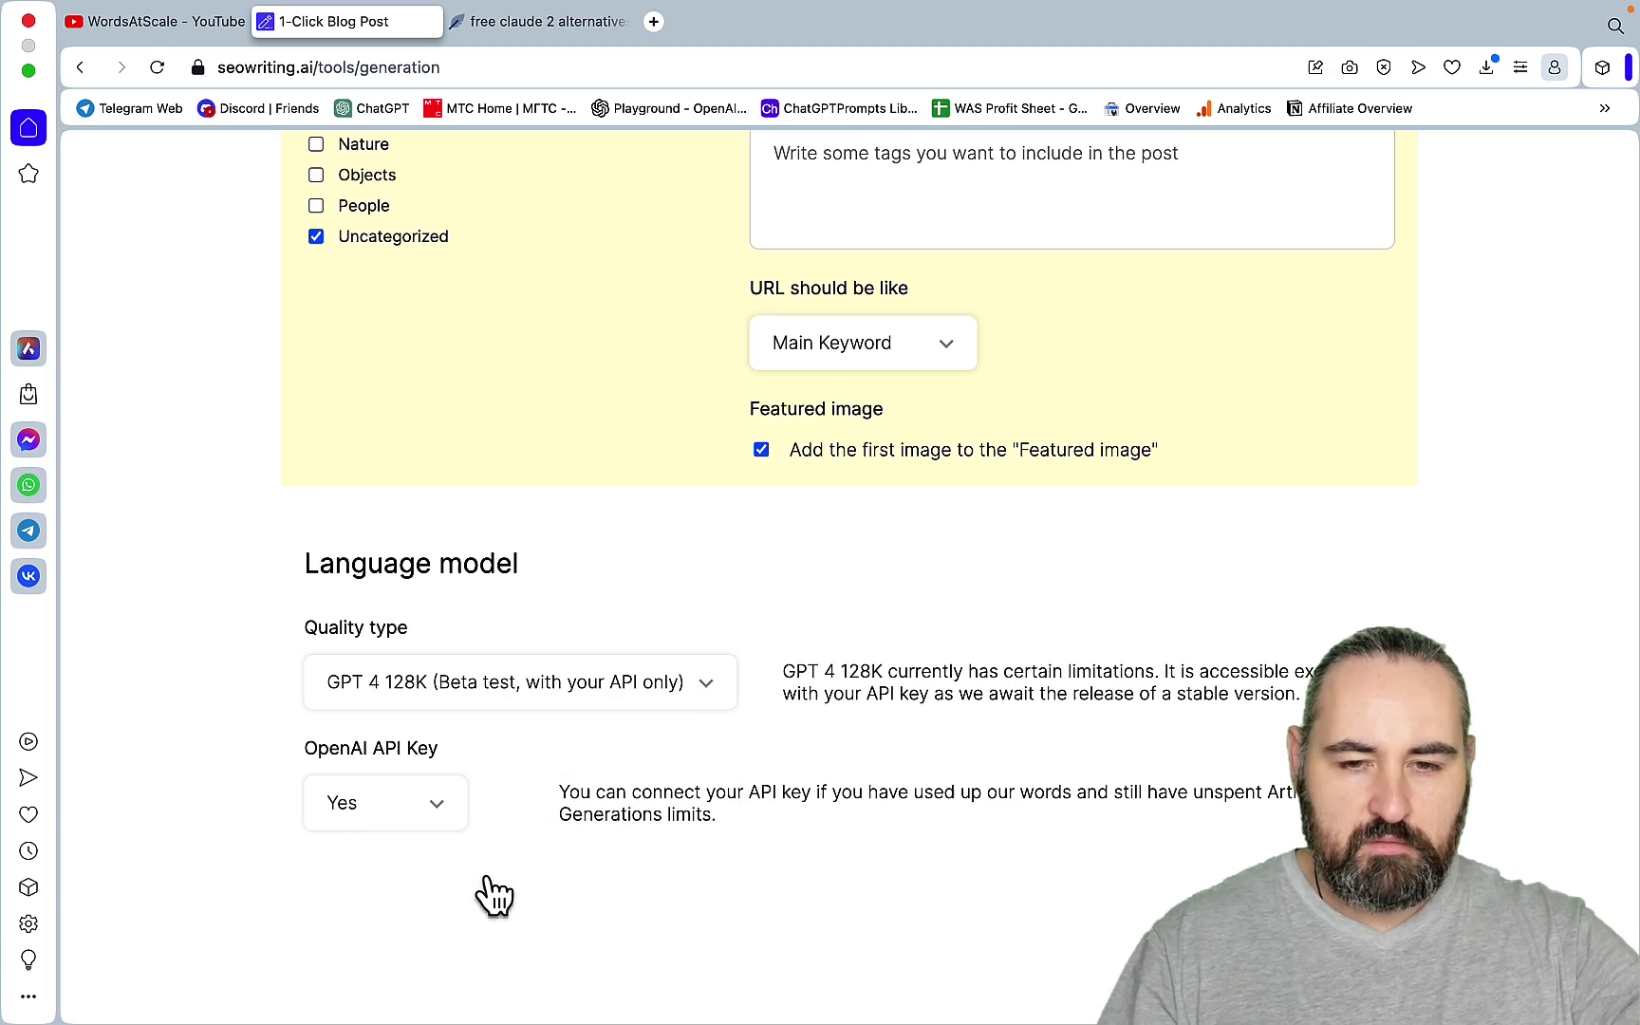
scroll(872, 930, up, 20)
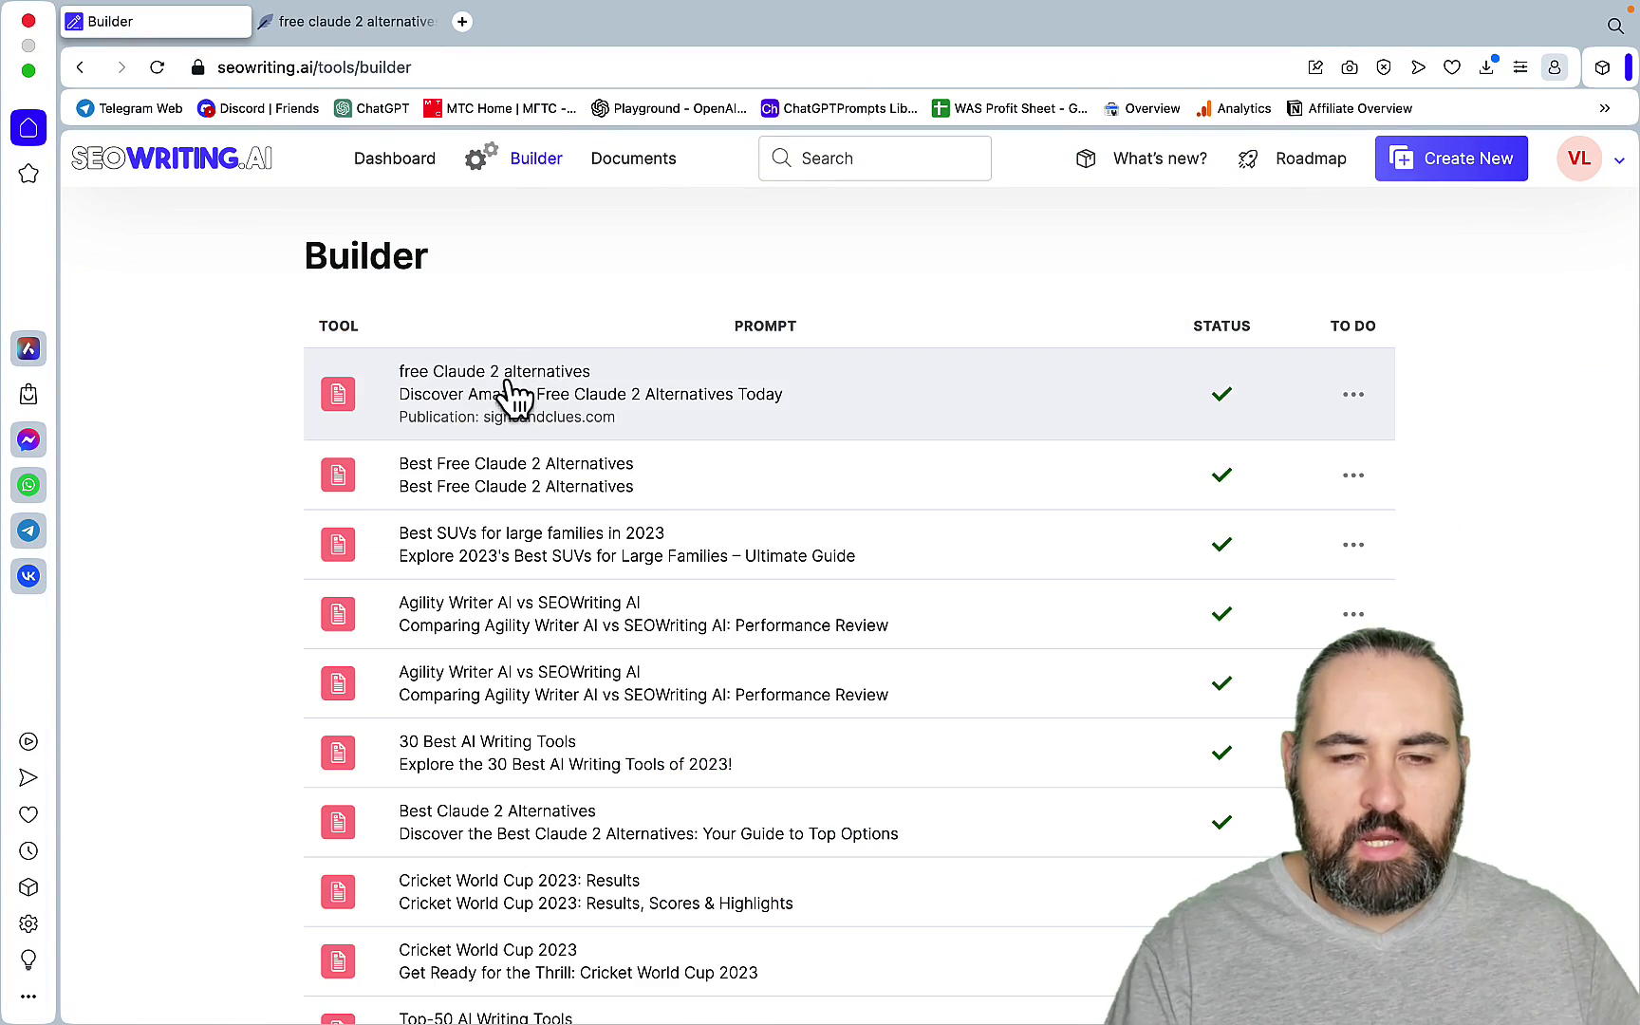
- Open the 'Discover Amazing Free Claude 2 Alternatives Today' article and view its featured image prompt without regenerating it
click(509, 391)
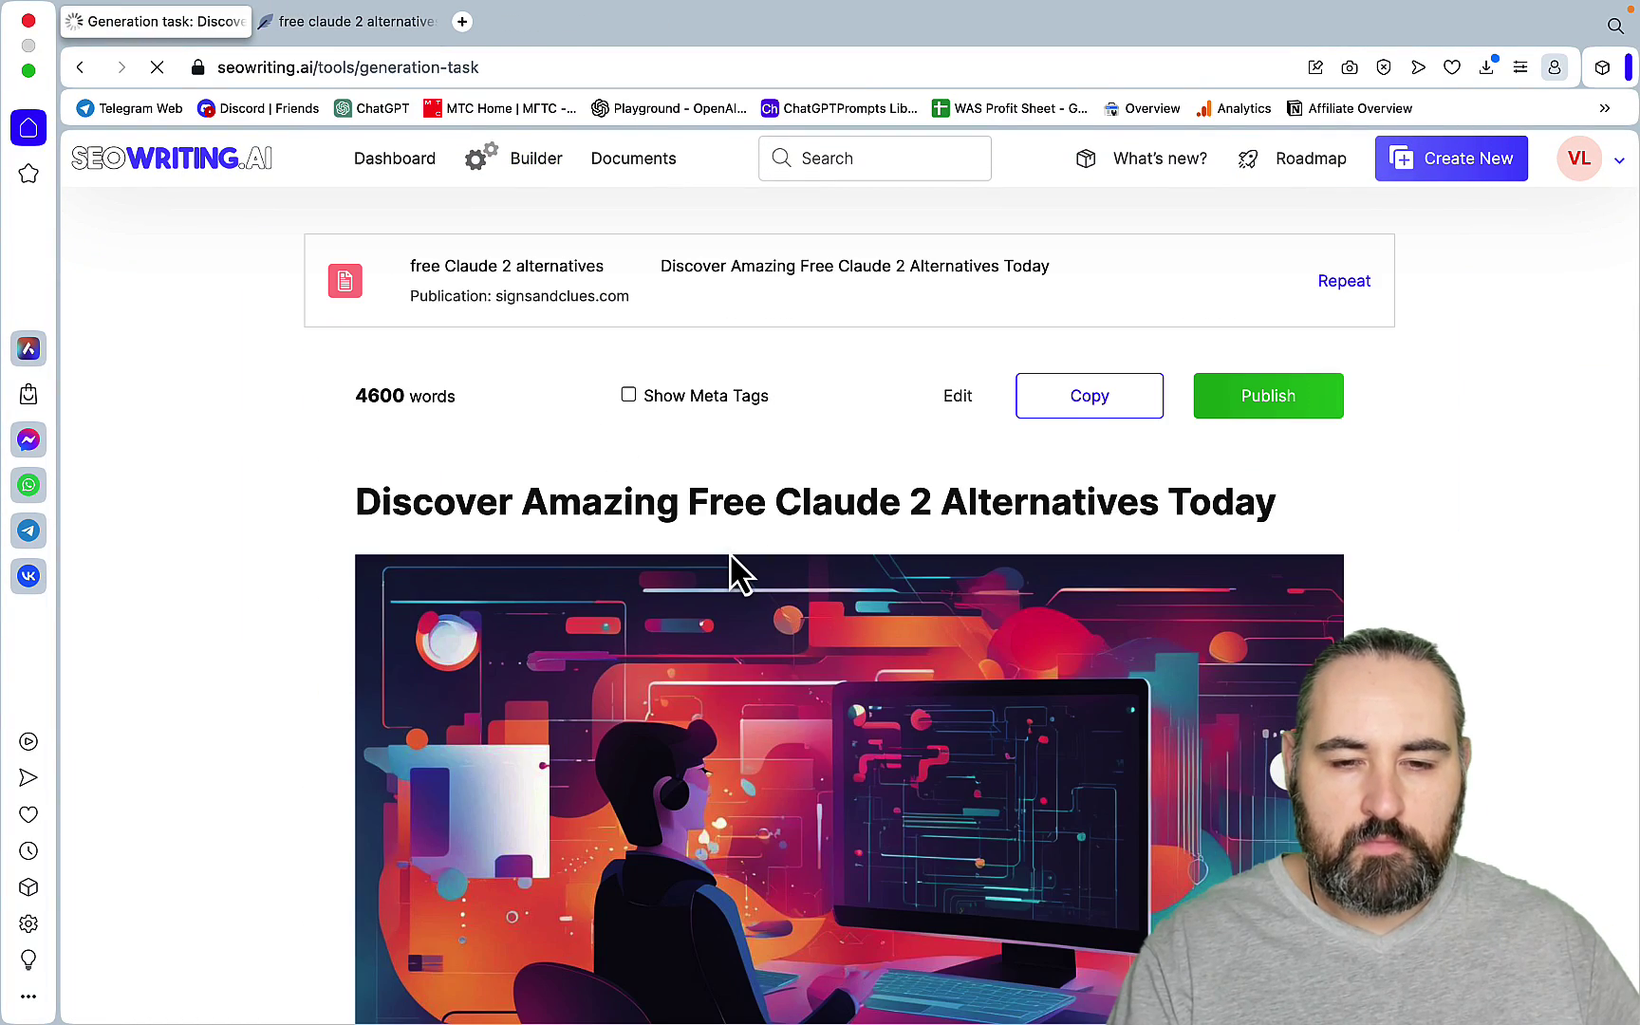
scroll(733, 569, down, 2)
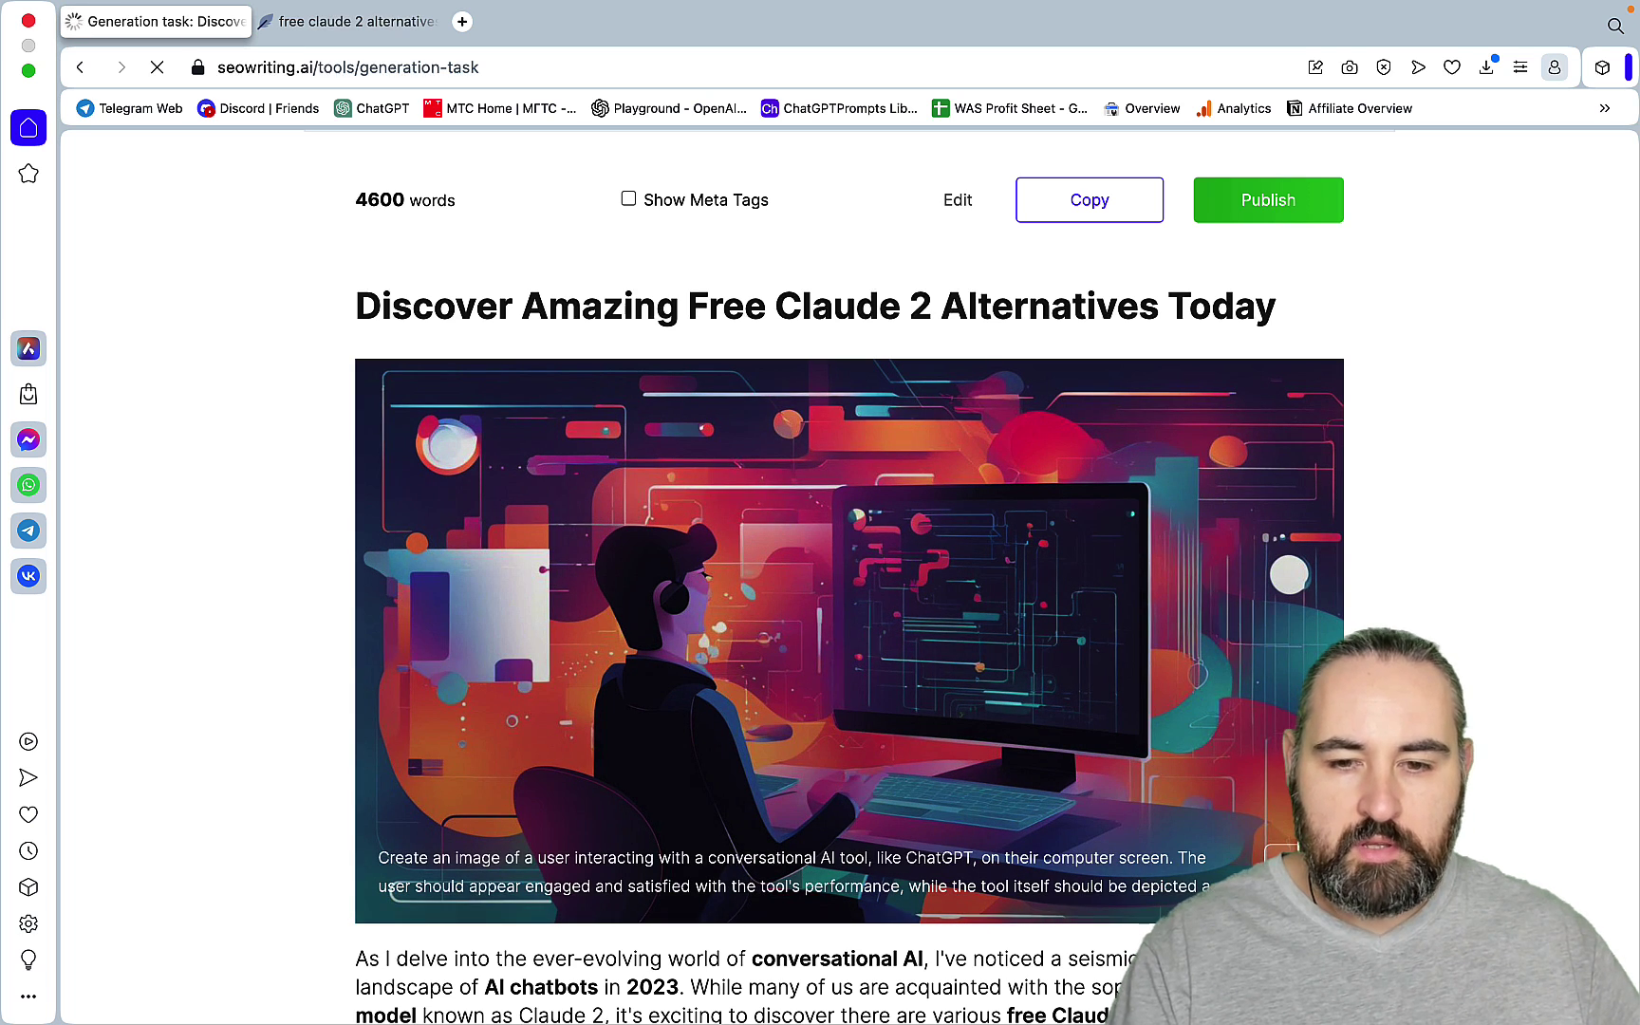
click(897, 896)
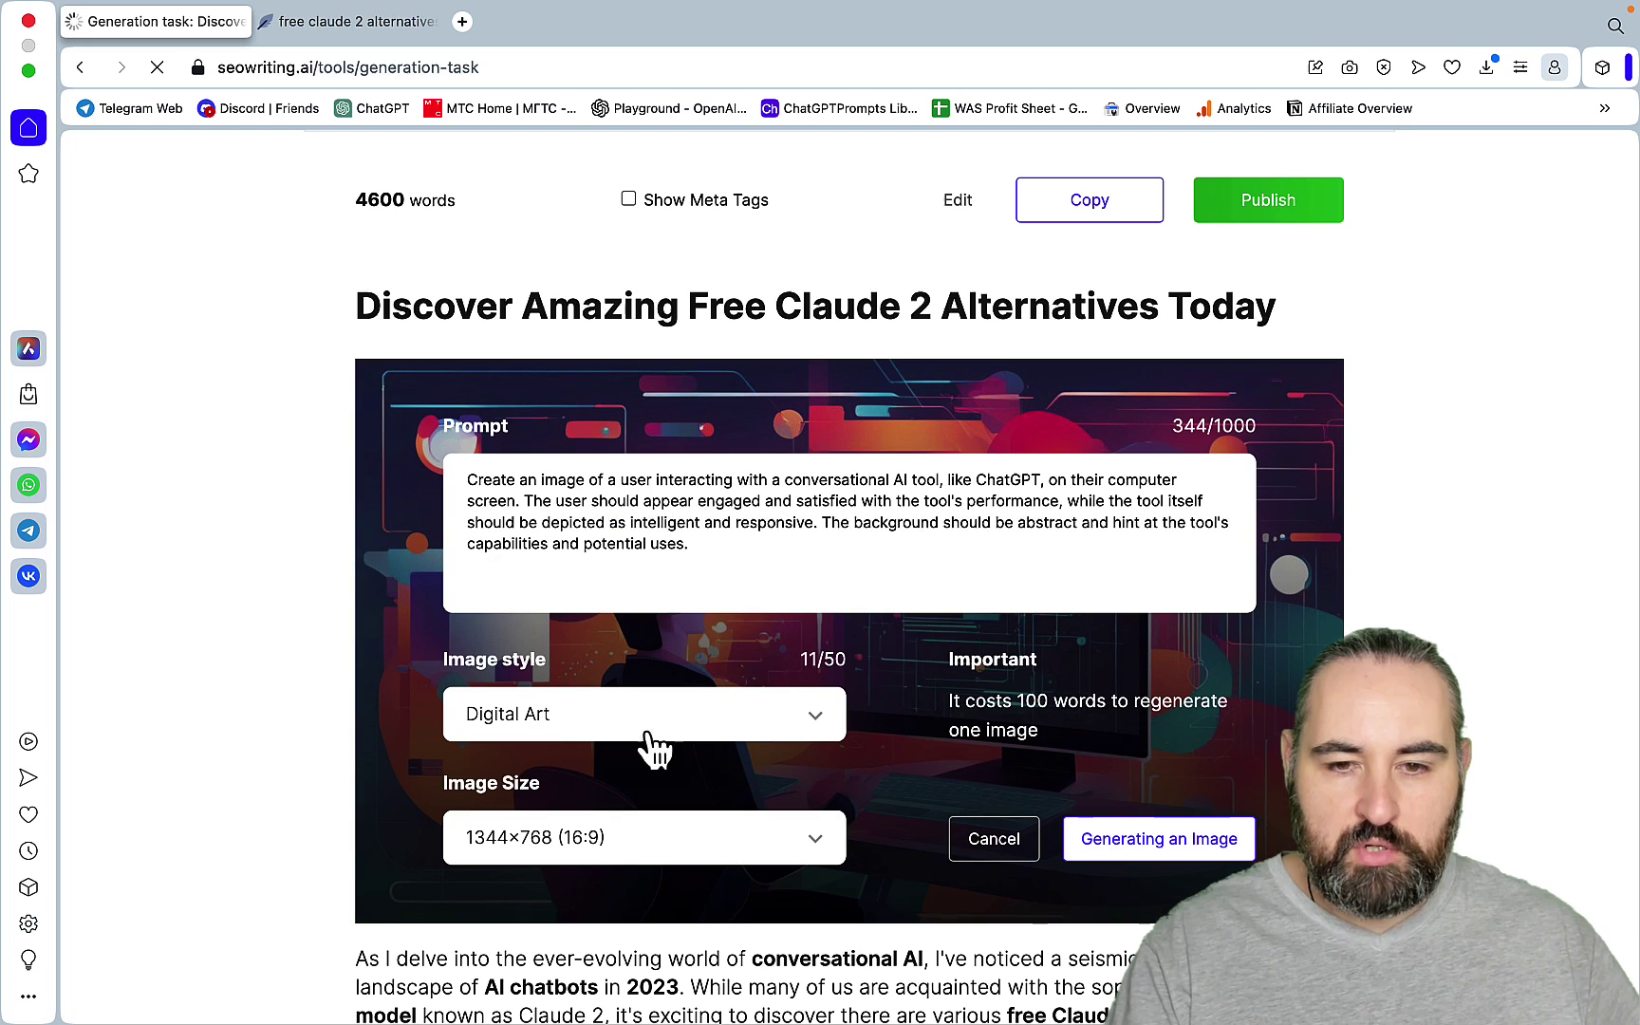
click(1029, 843)
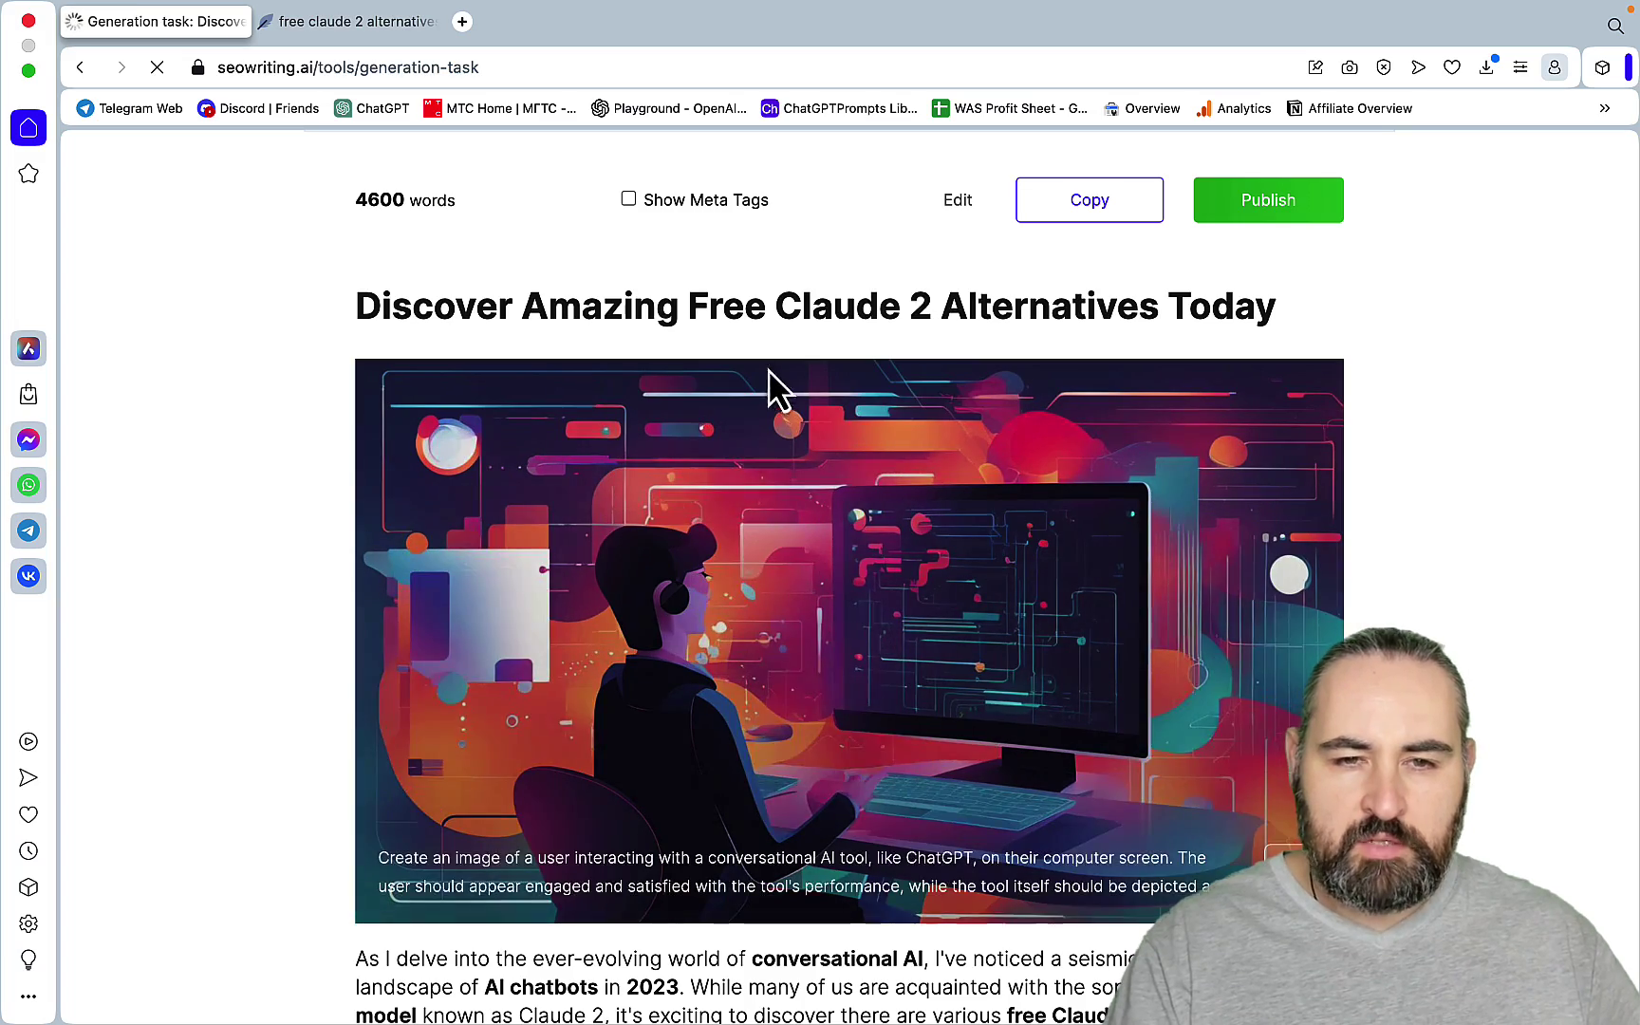
- Read past the embedded YouTube video, AI images and comparison tables down to the Conclusion
scroll(1211, 465, down, 10)
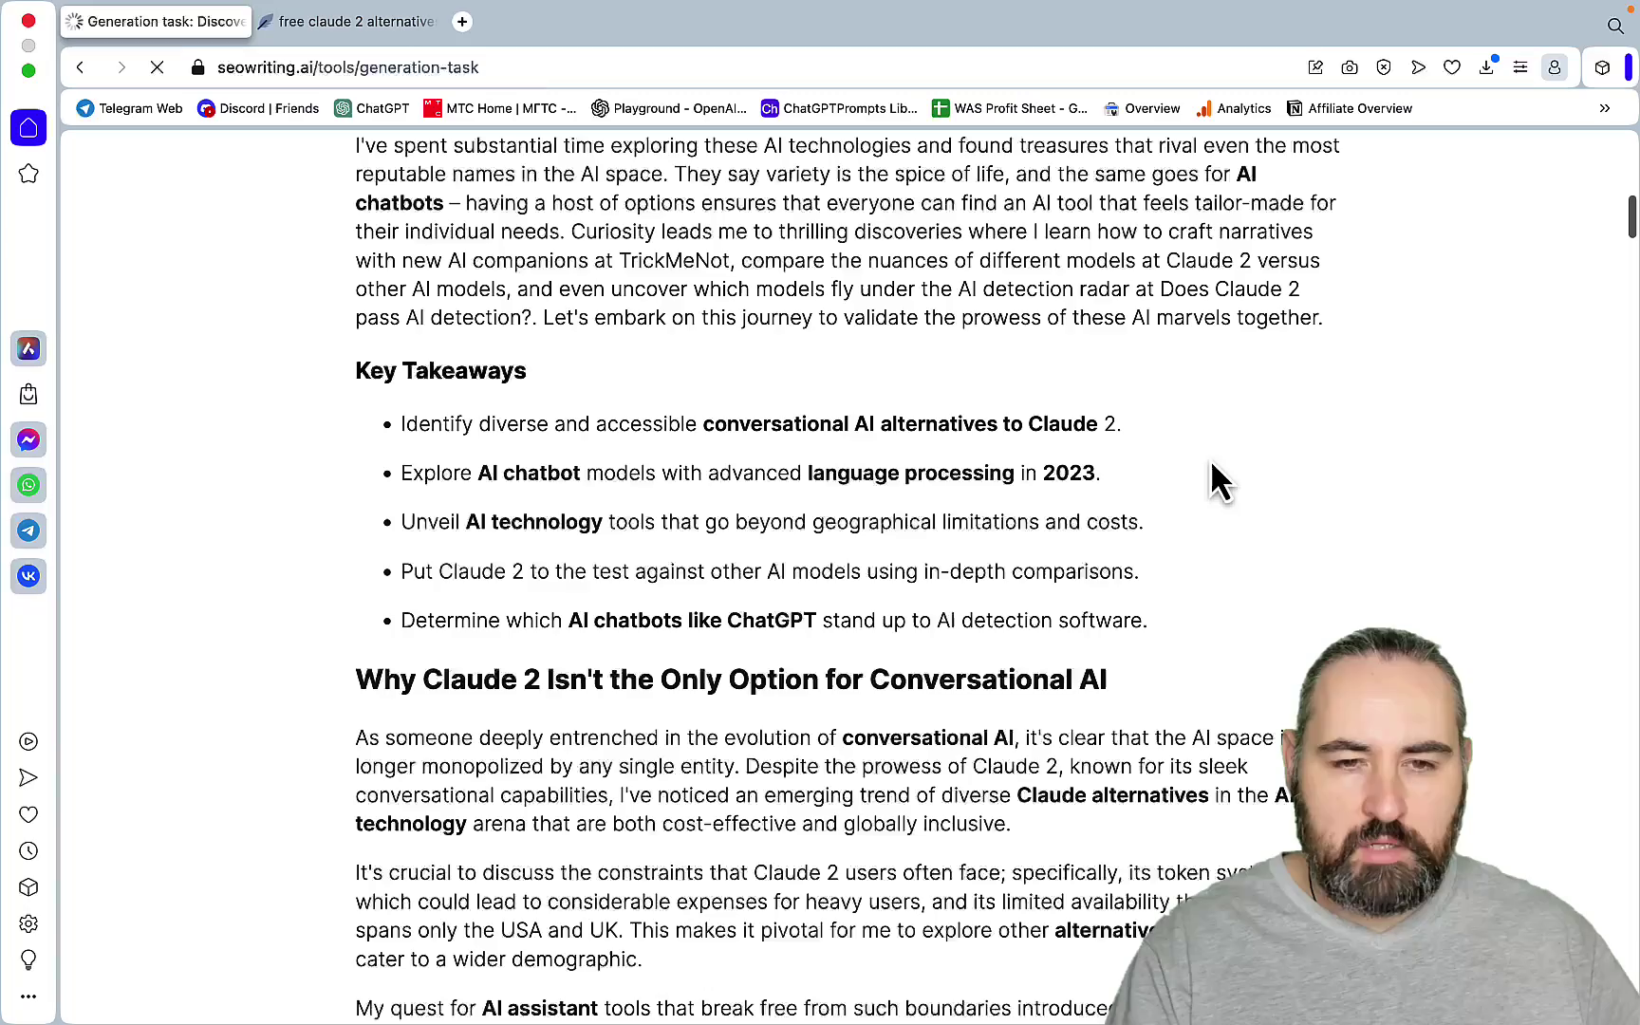
scroll(1211, 465, down, 4)
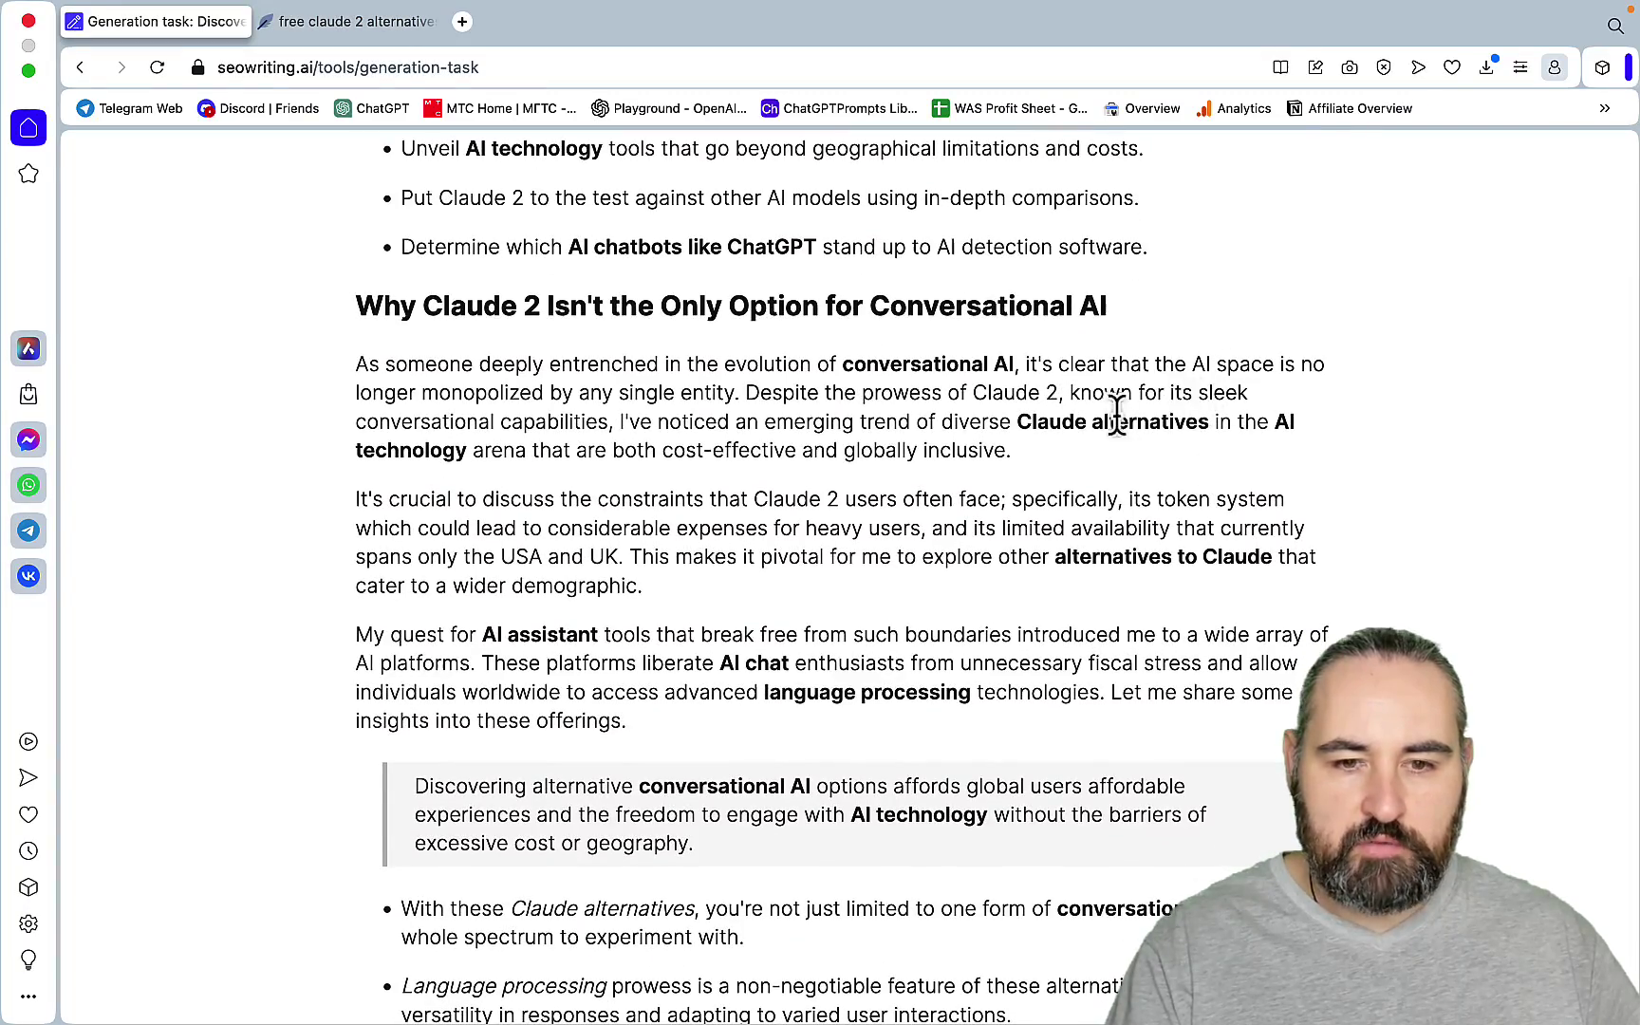
scroll(1110, 414, down, 10)
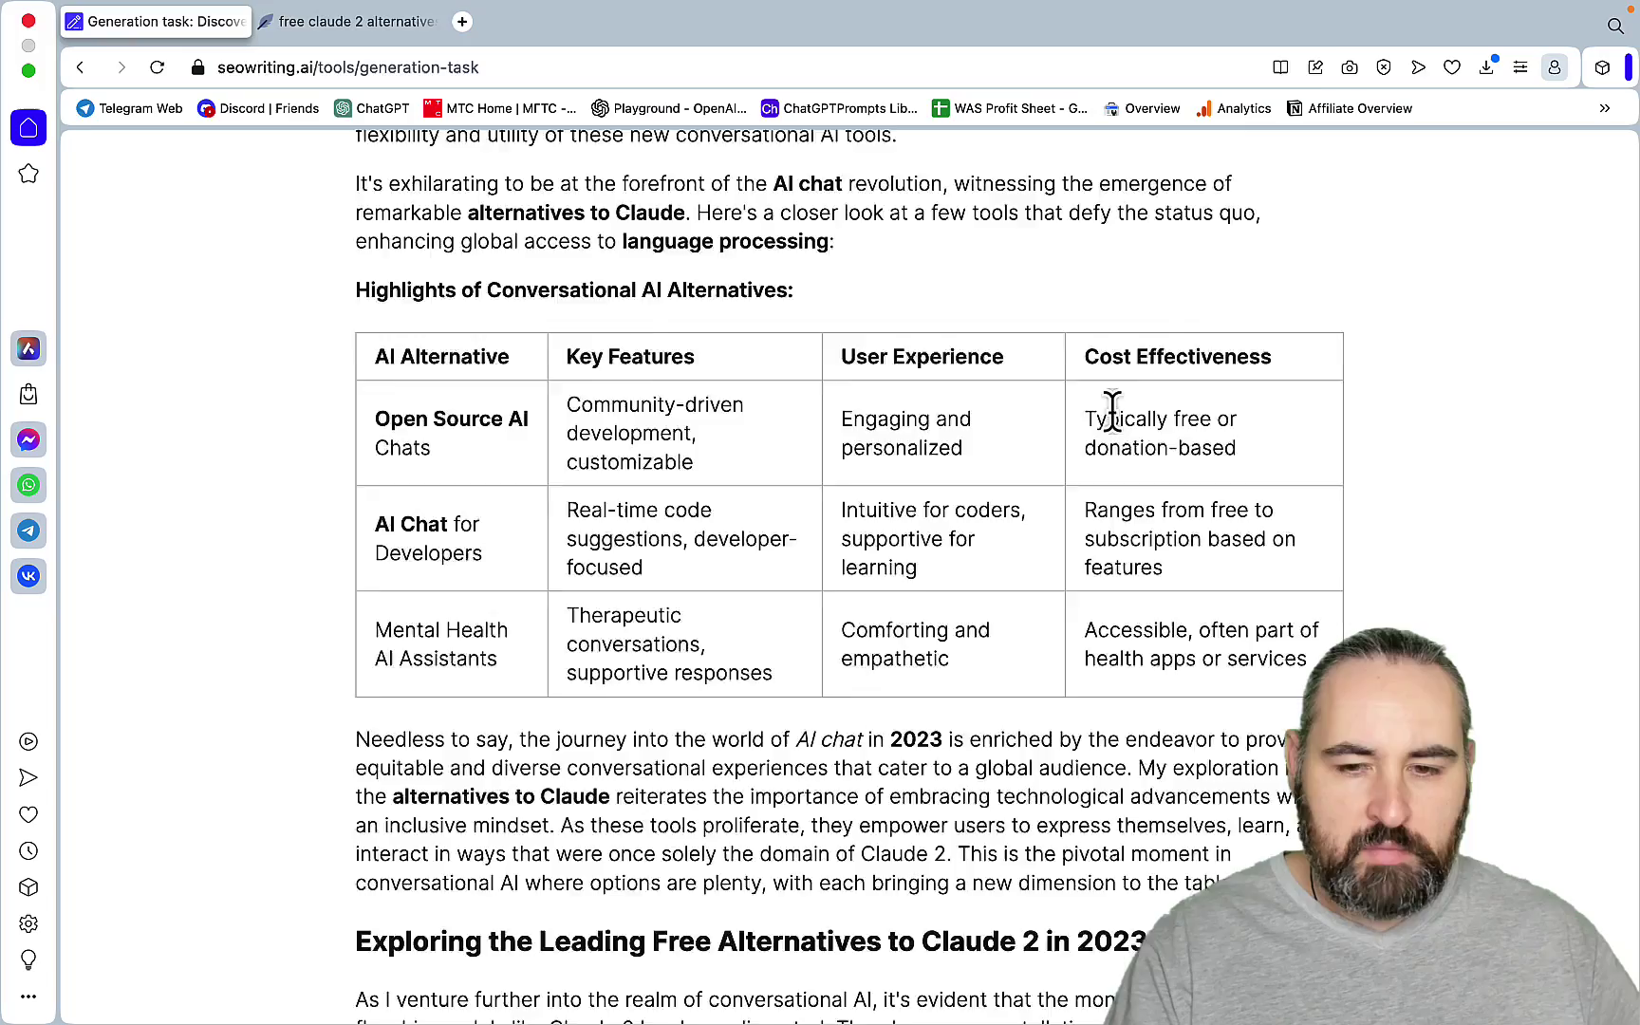
scroll(1112, 415, down, 6)
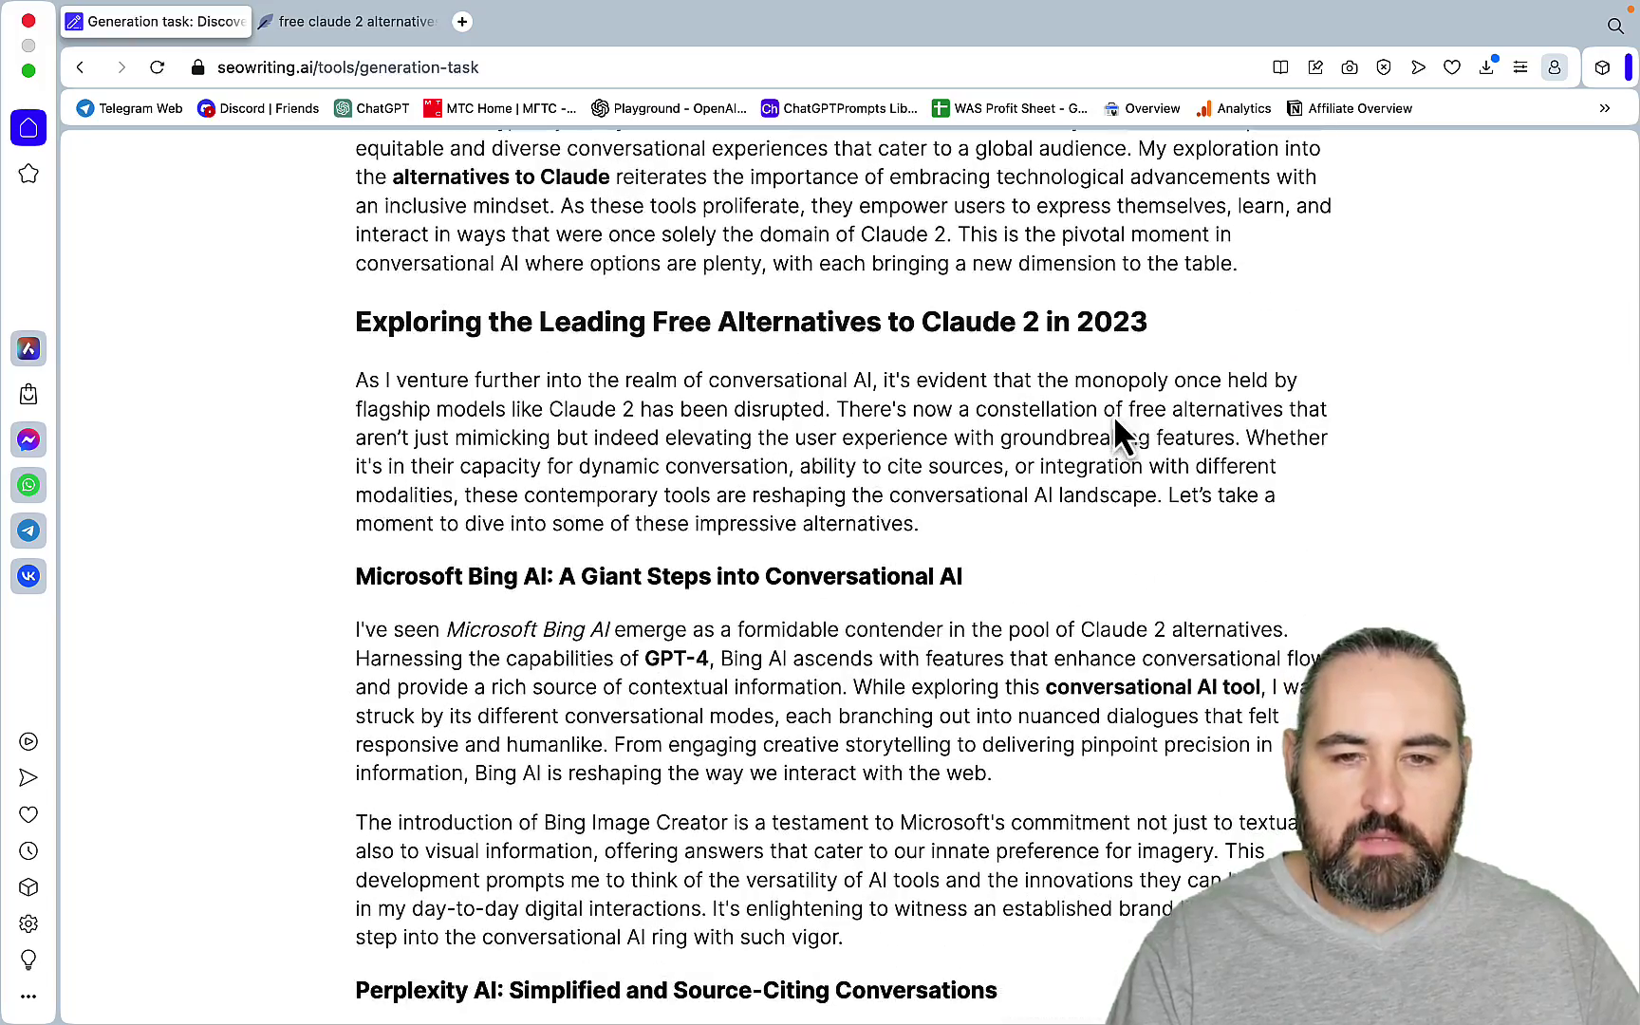
scroll(1110, 532, down, 2)
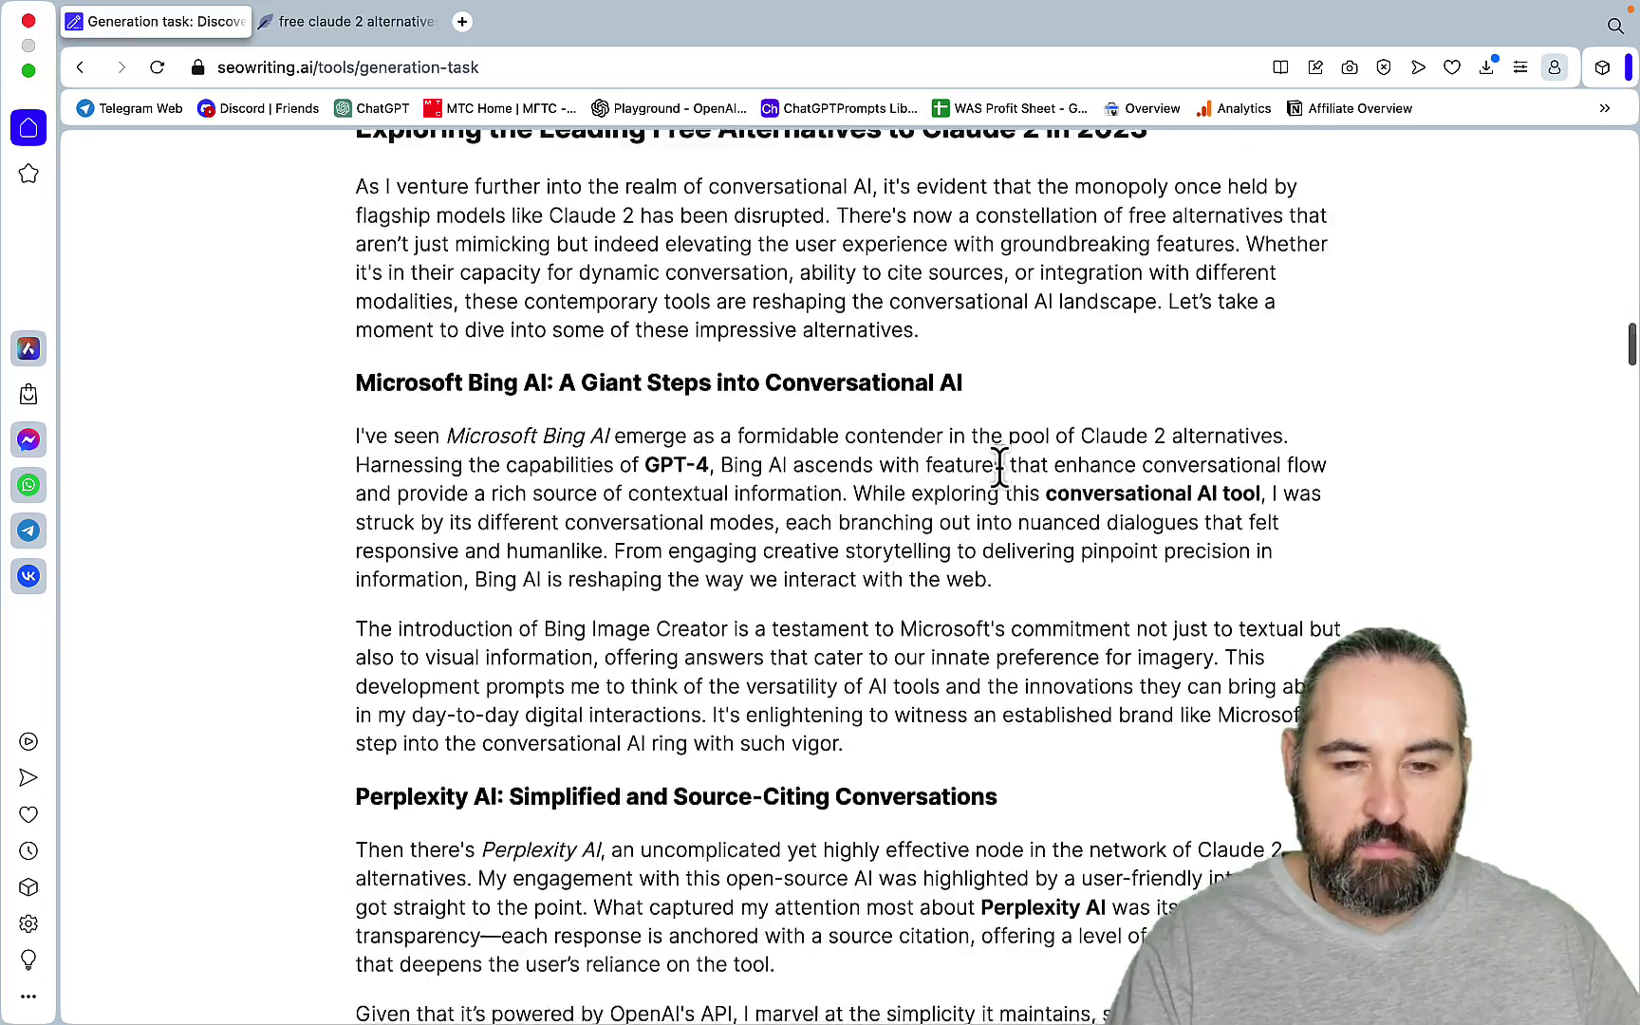
scroll(1000, 465, down, 10)
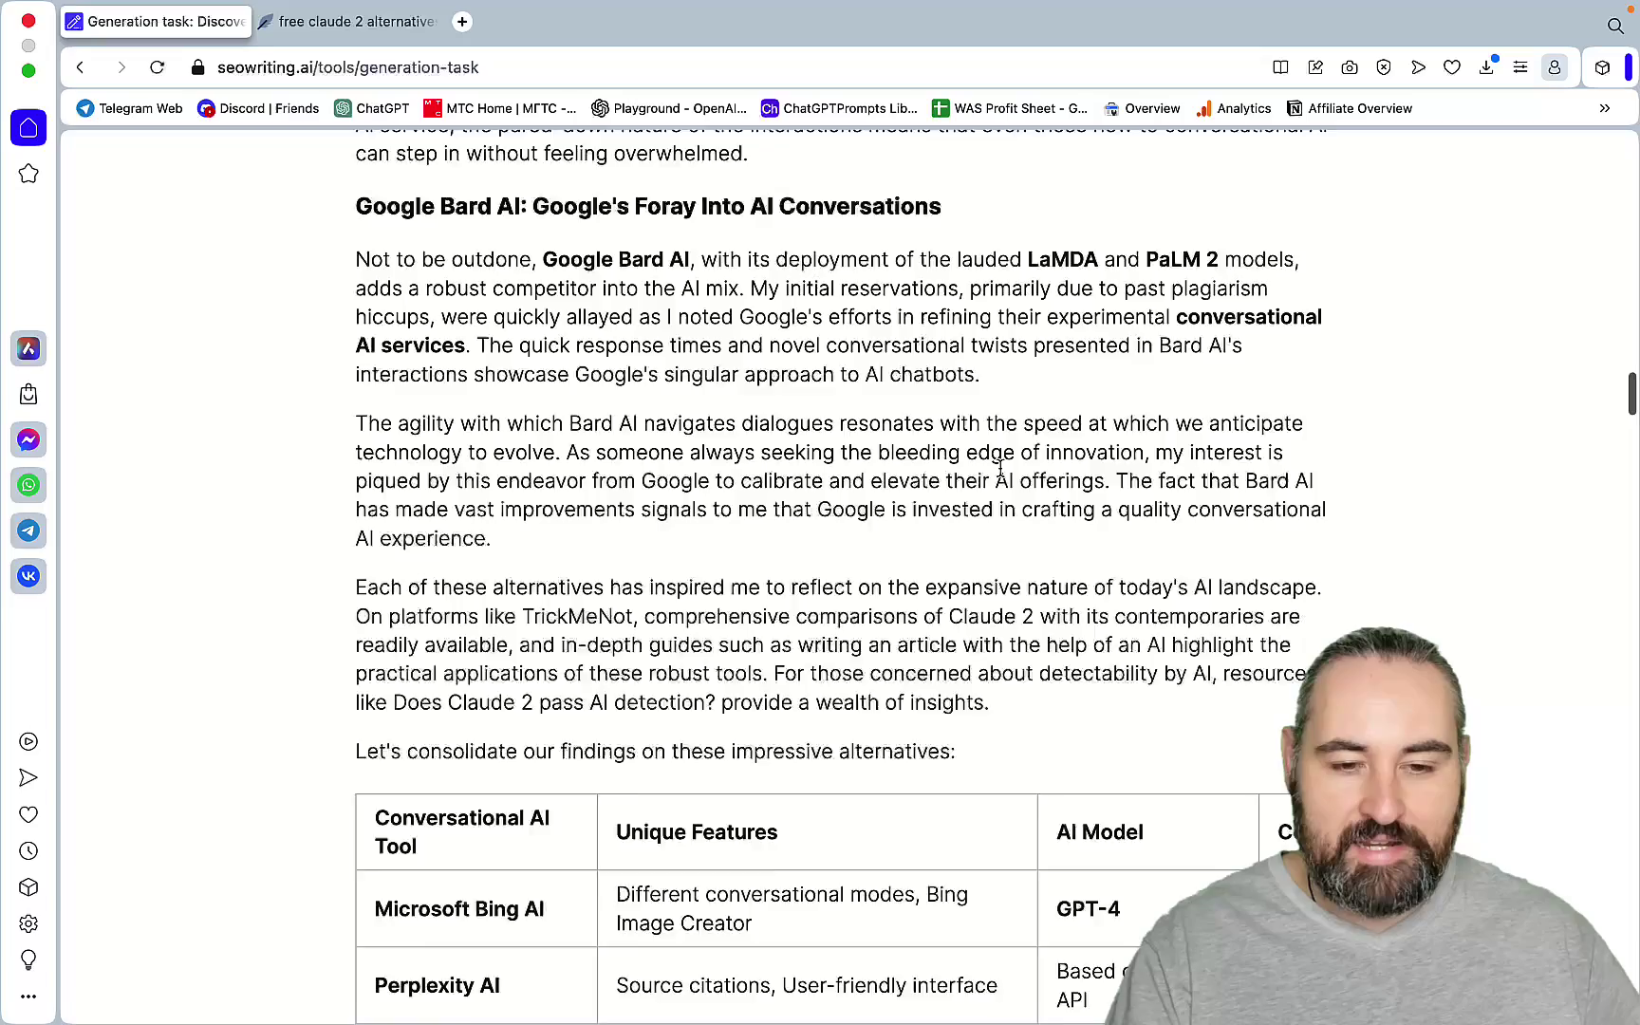
scroll(1001, 467, down, 10)
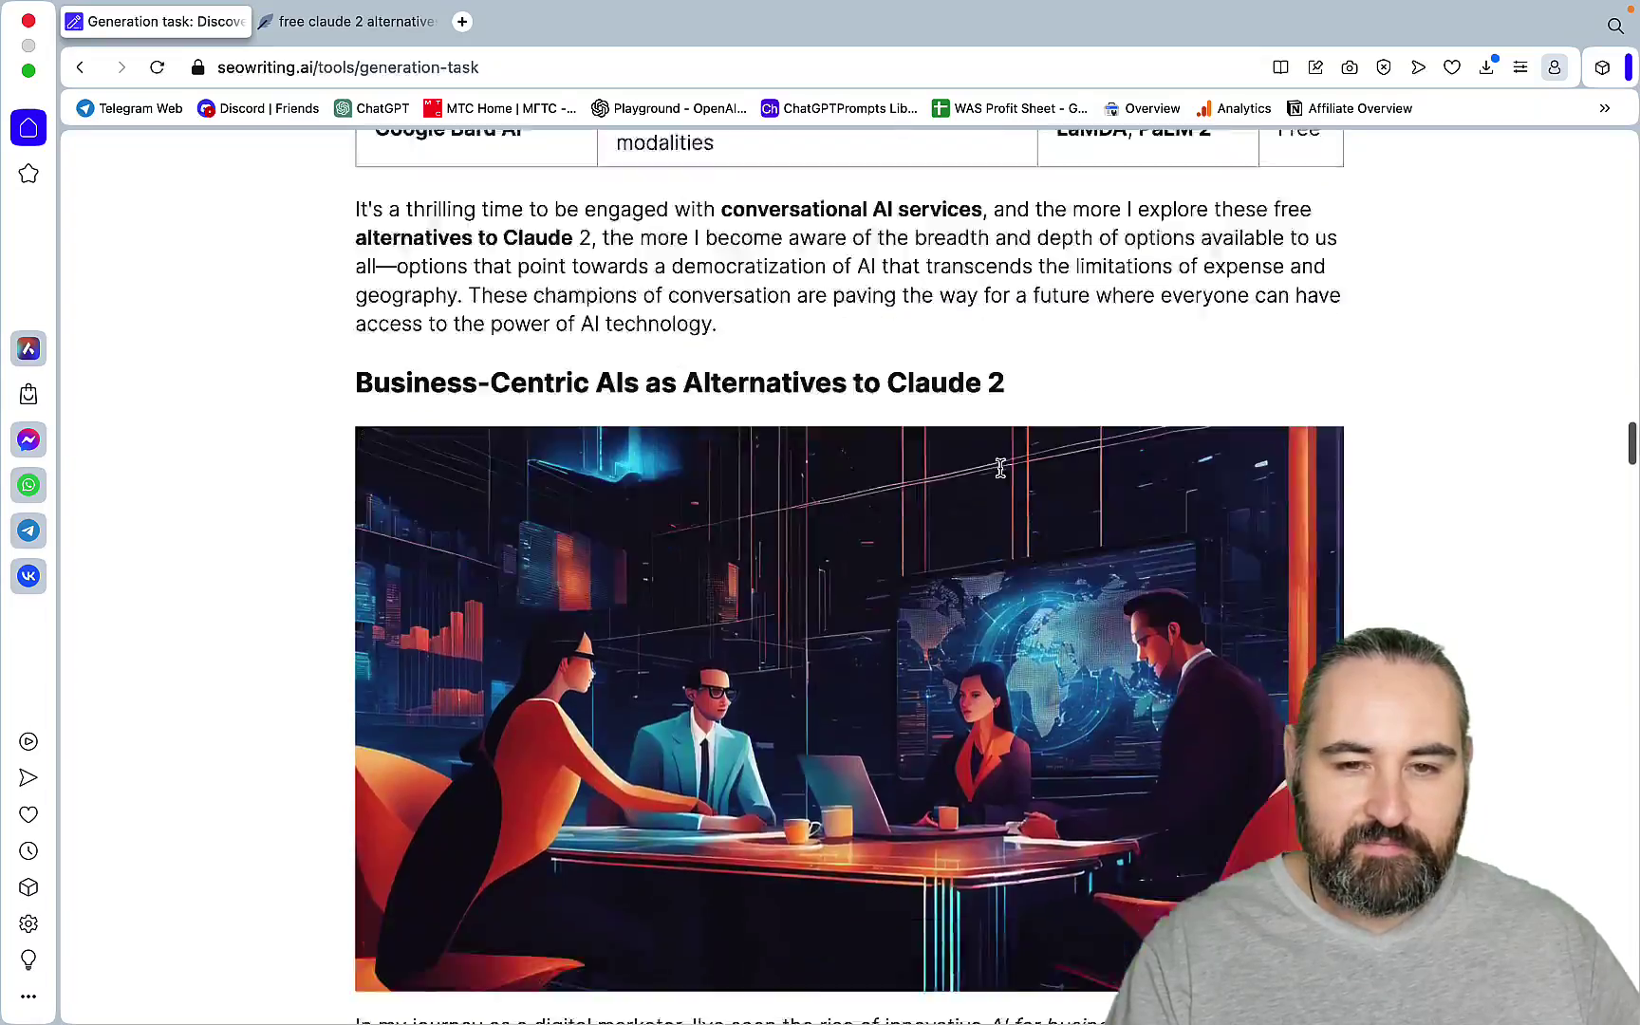
scroll(1000, 467, down, 12)
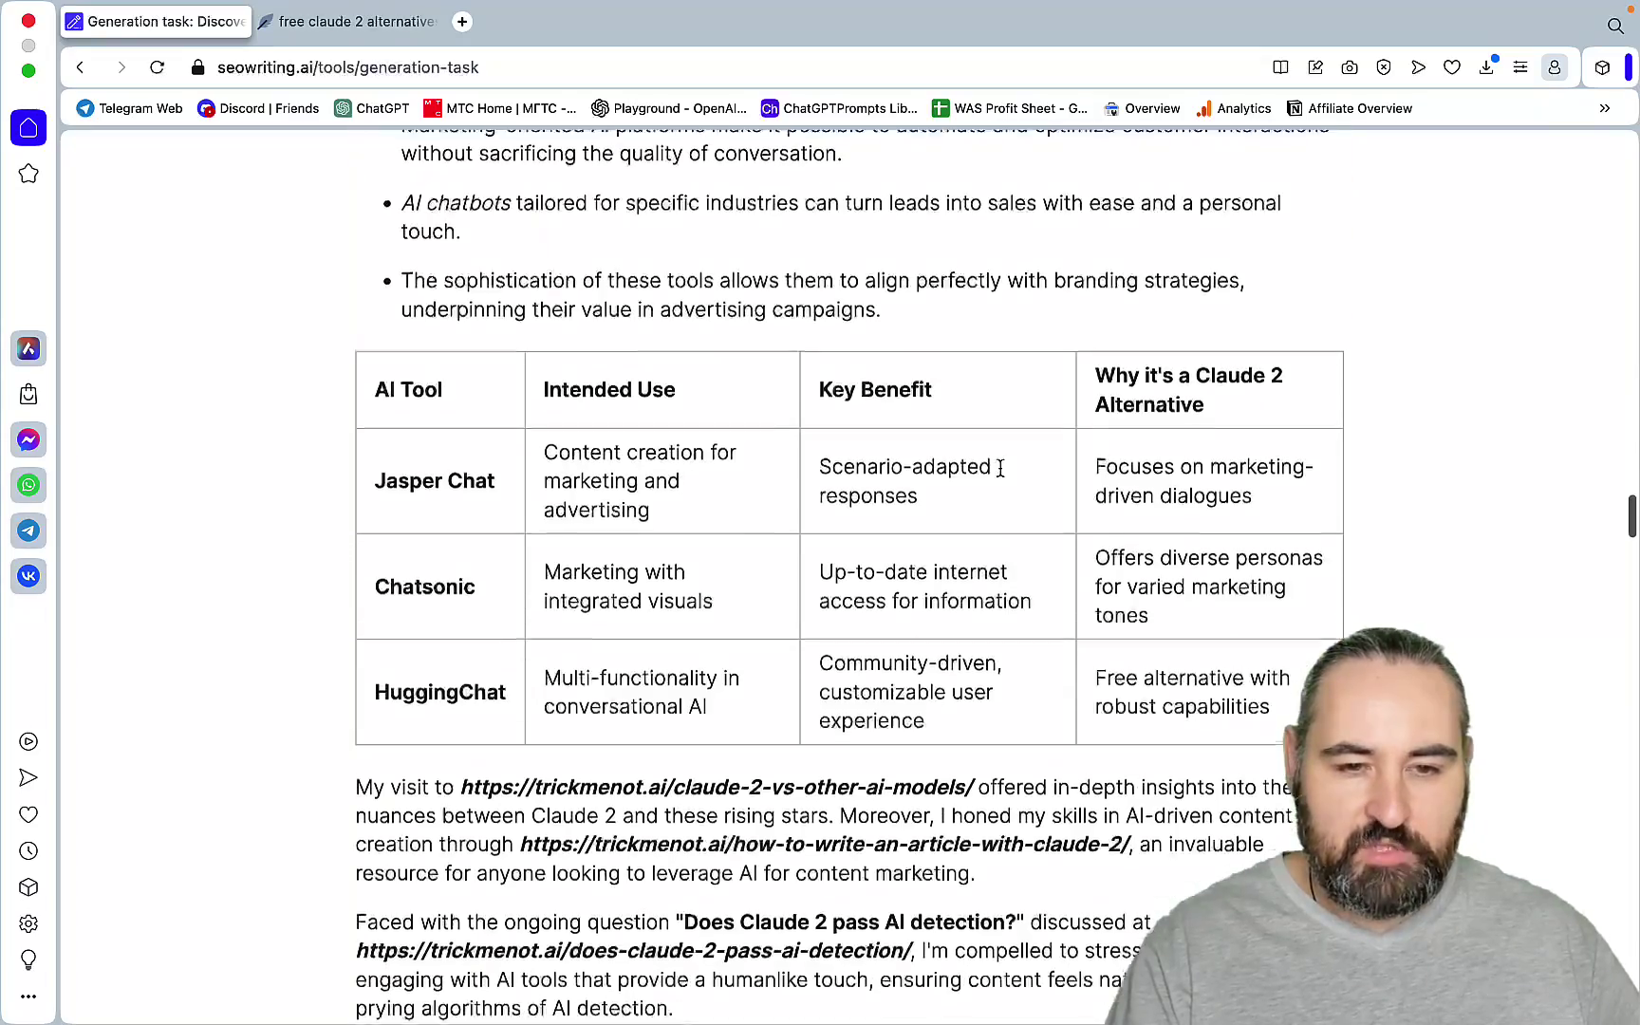
scroll(556, 508, down, 1)
scroll(885, 667, down, 5)
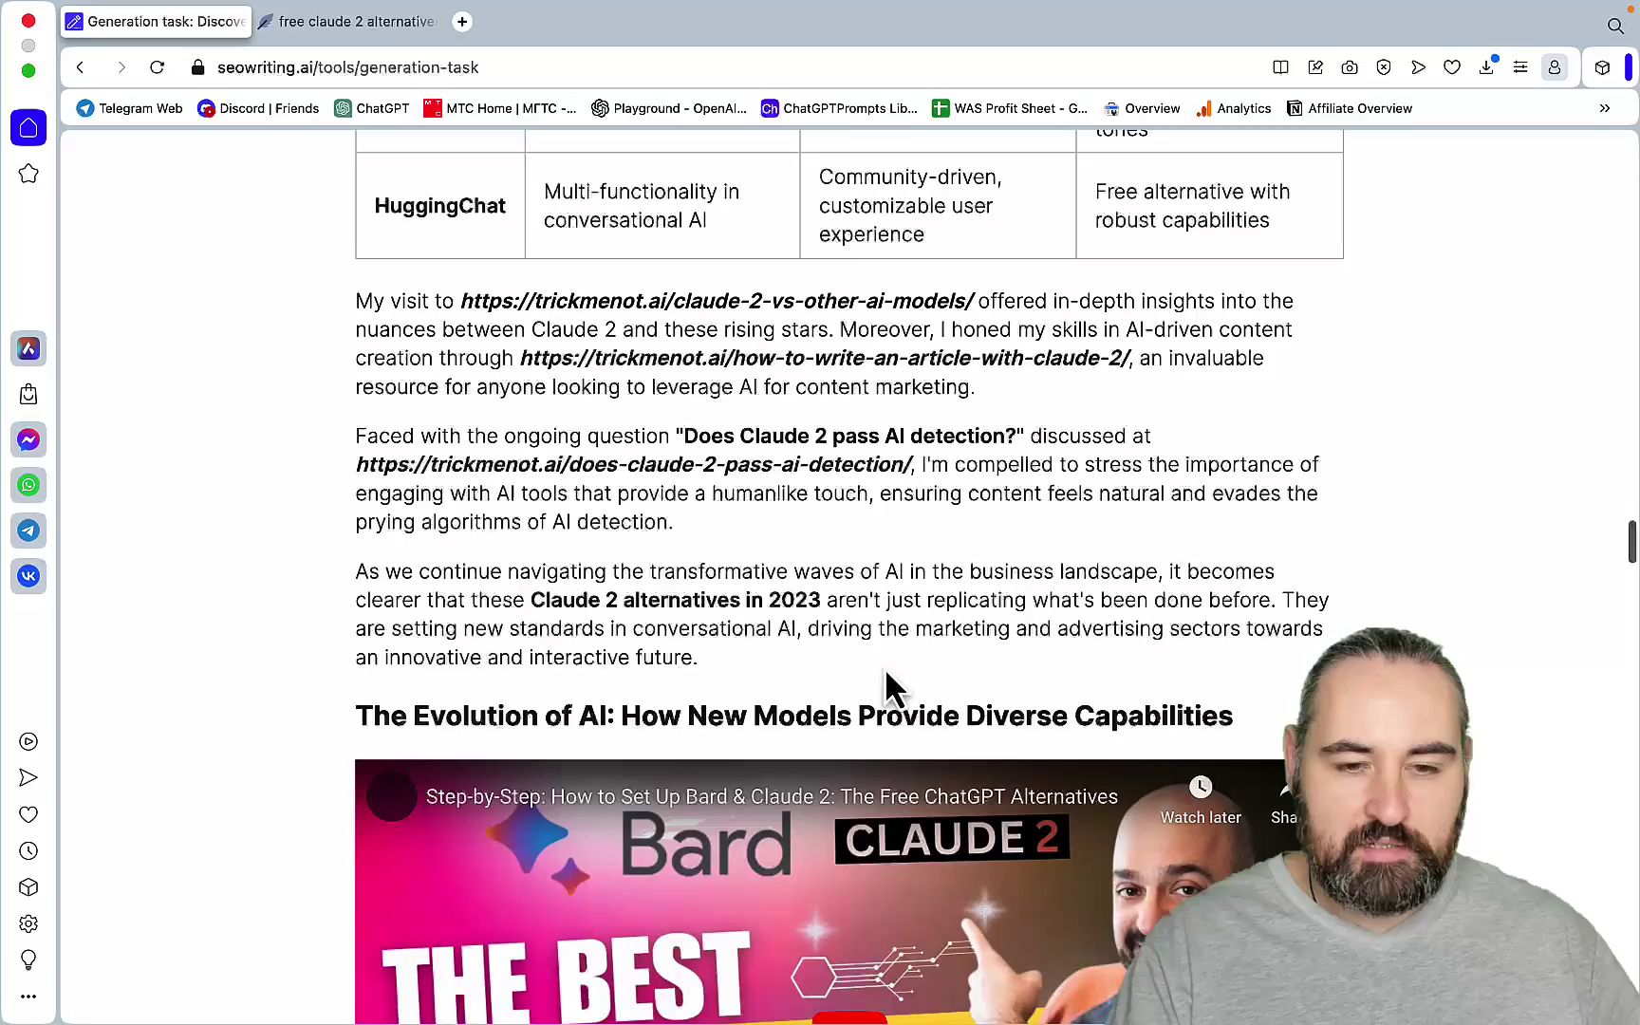
scroll(885, 668, up, 5)
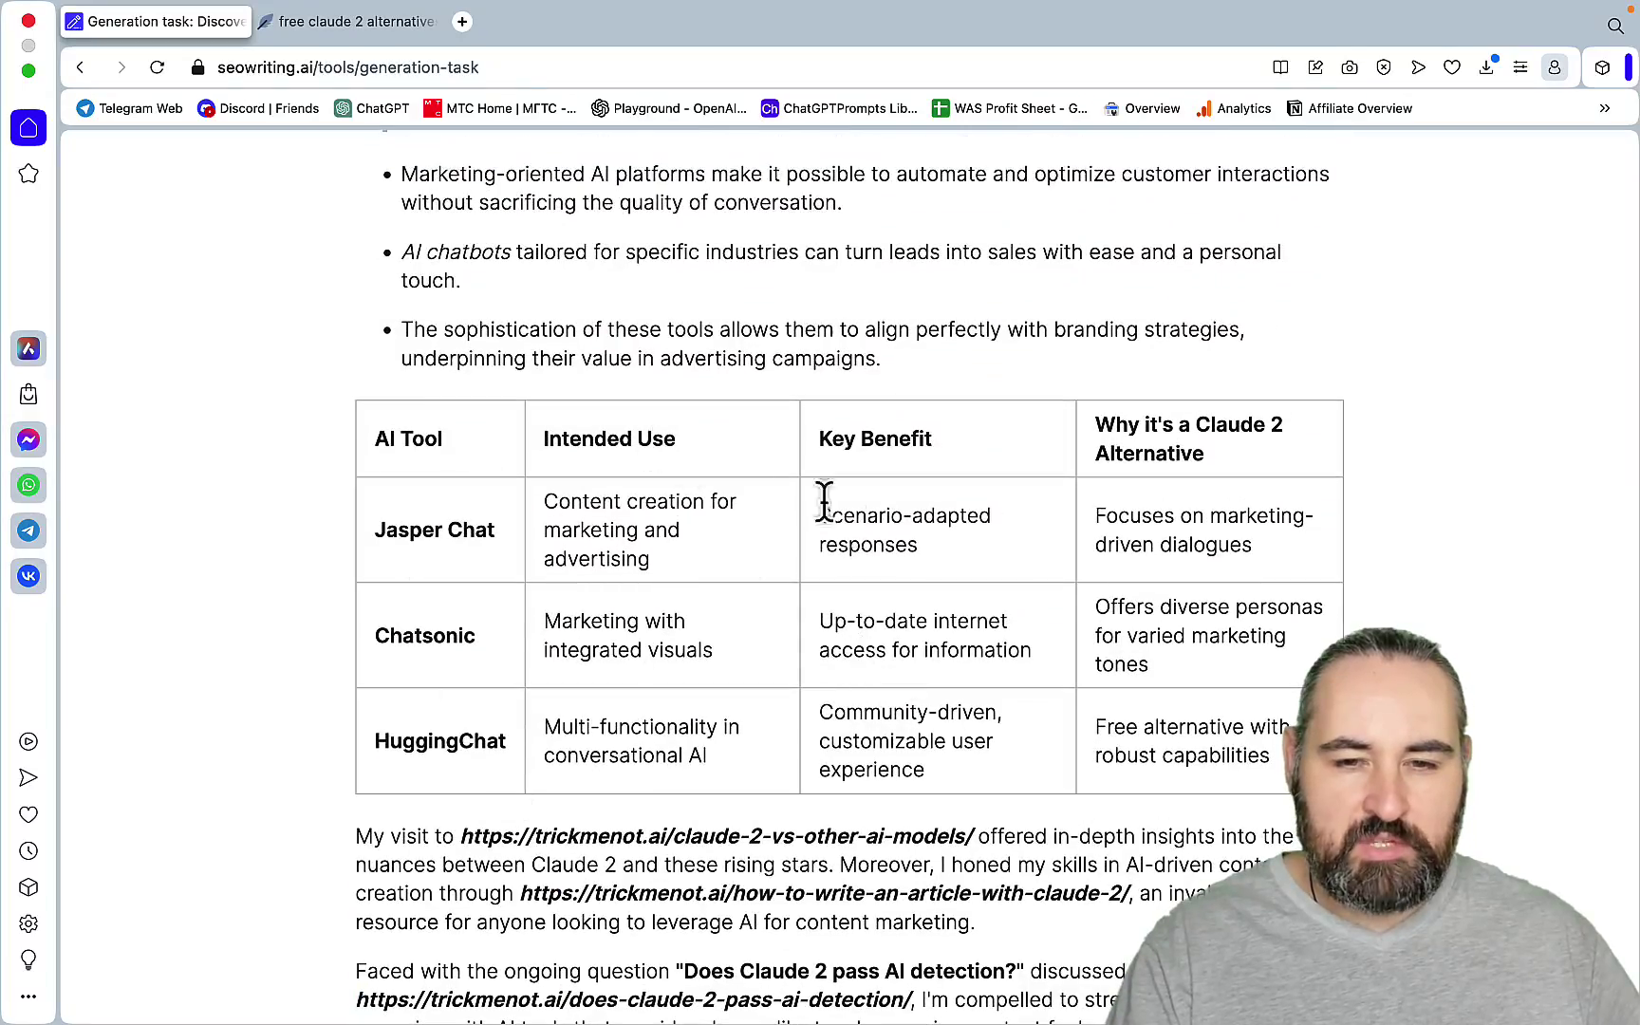
scroll(1101, 612, down, 15)
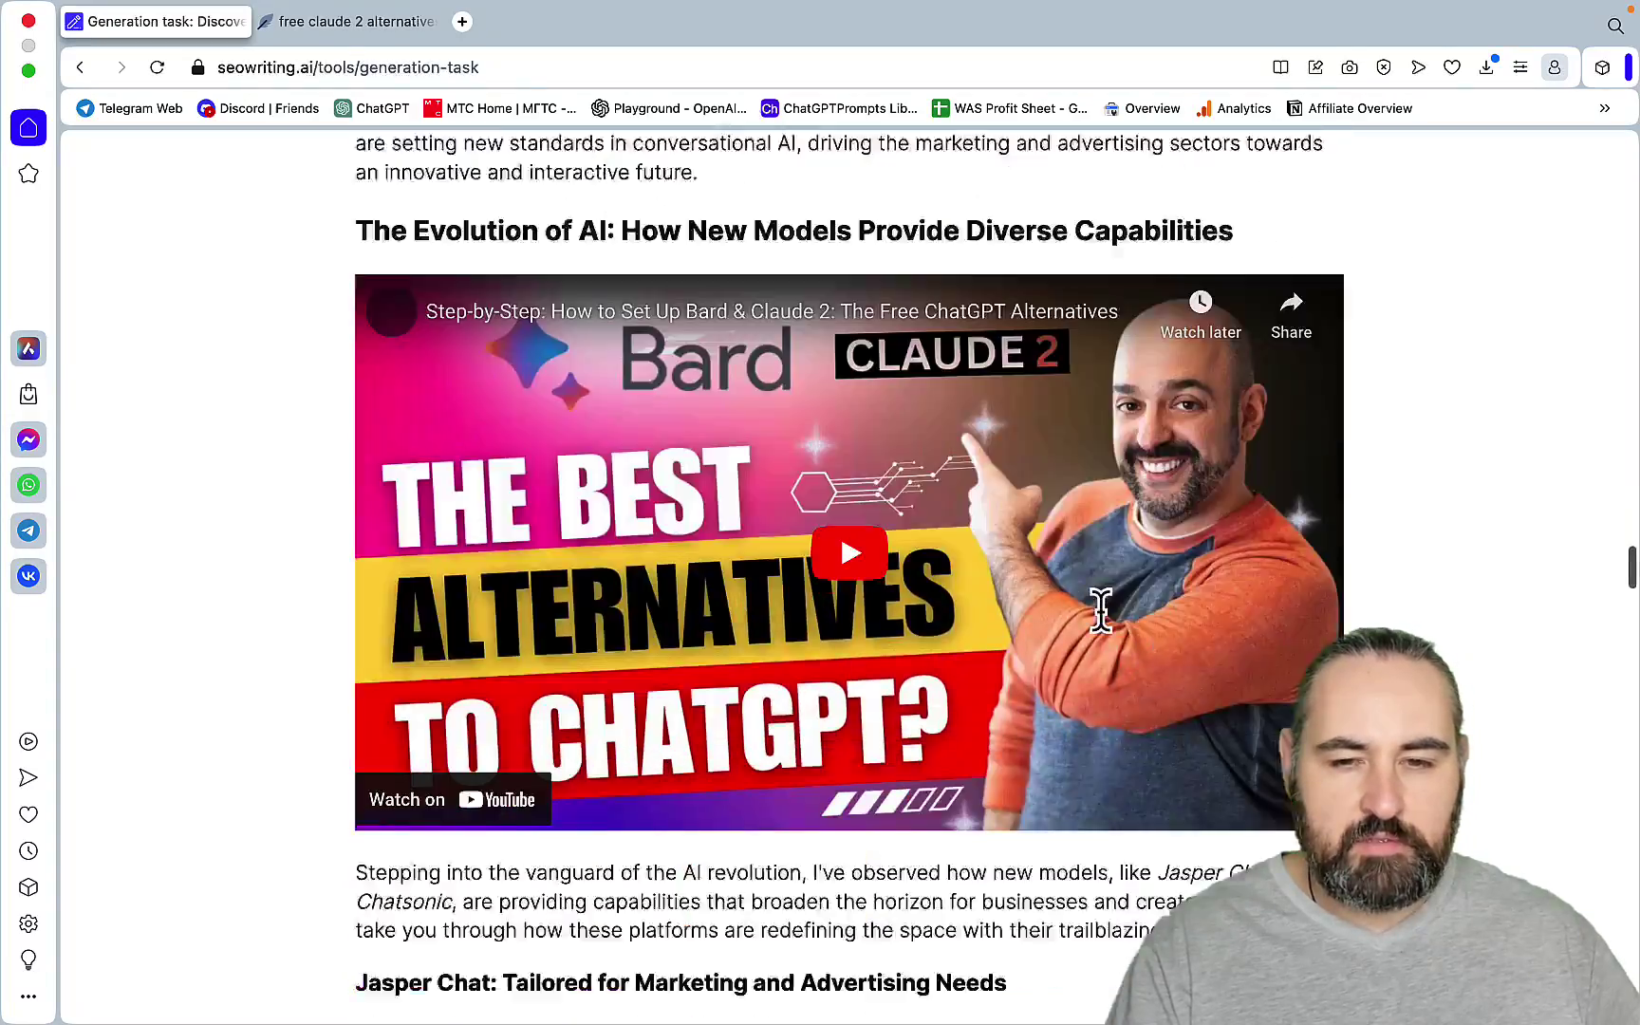
scroll(1101, 611, down, 15)
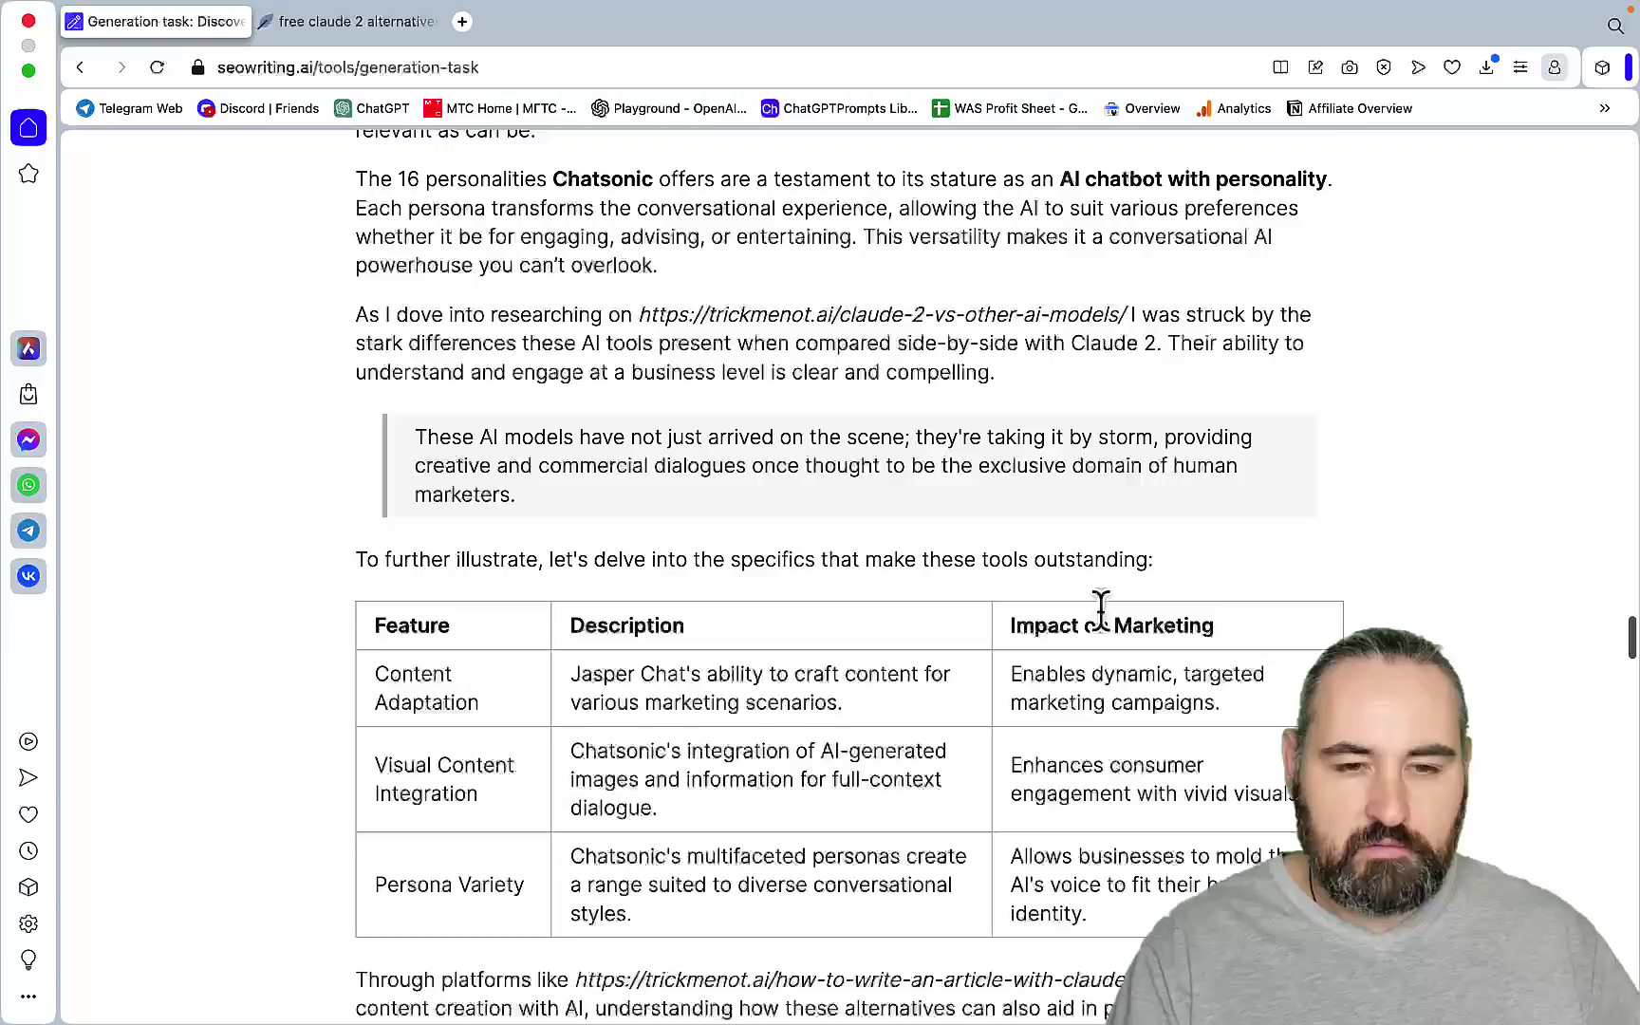
scroll(1101, 610, down, 15)
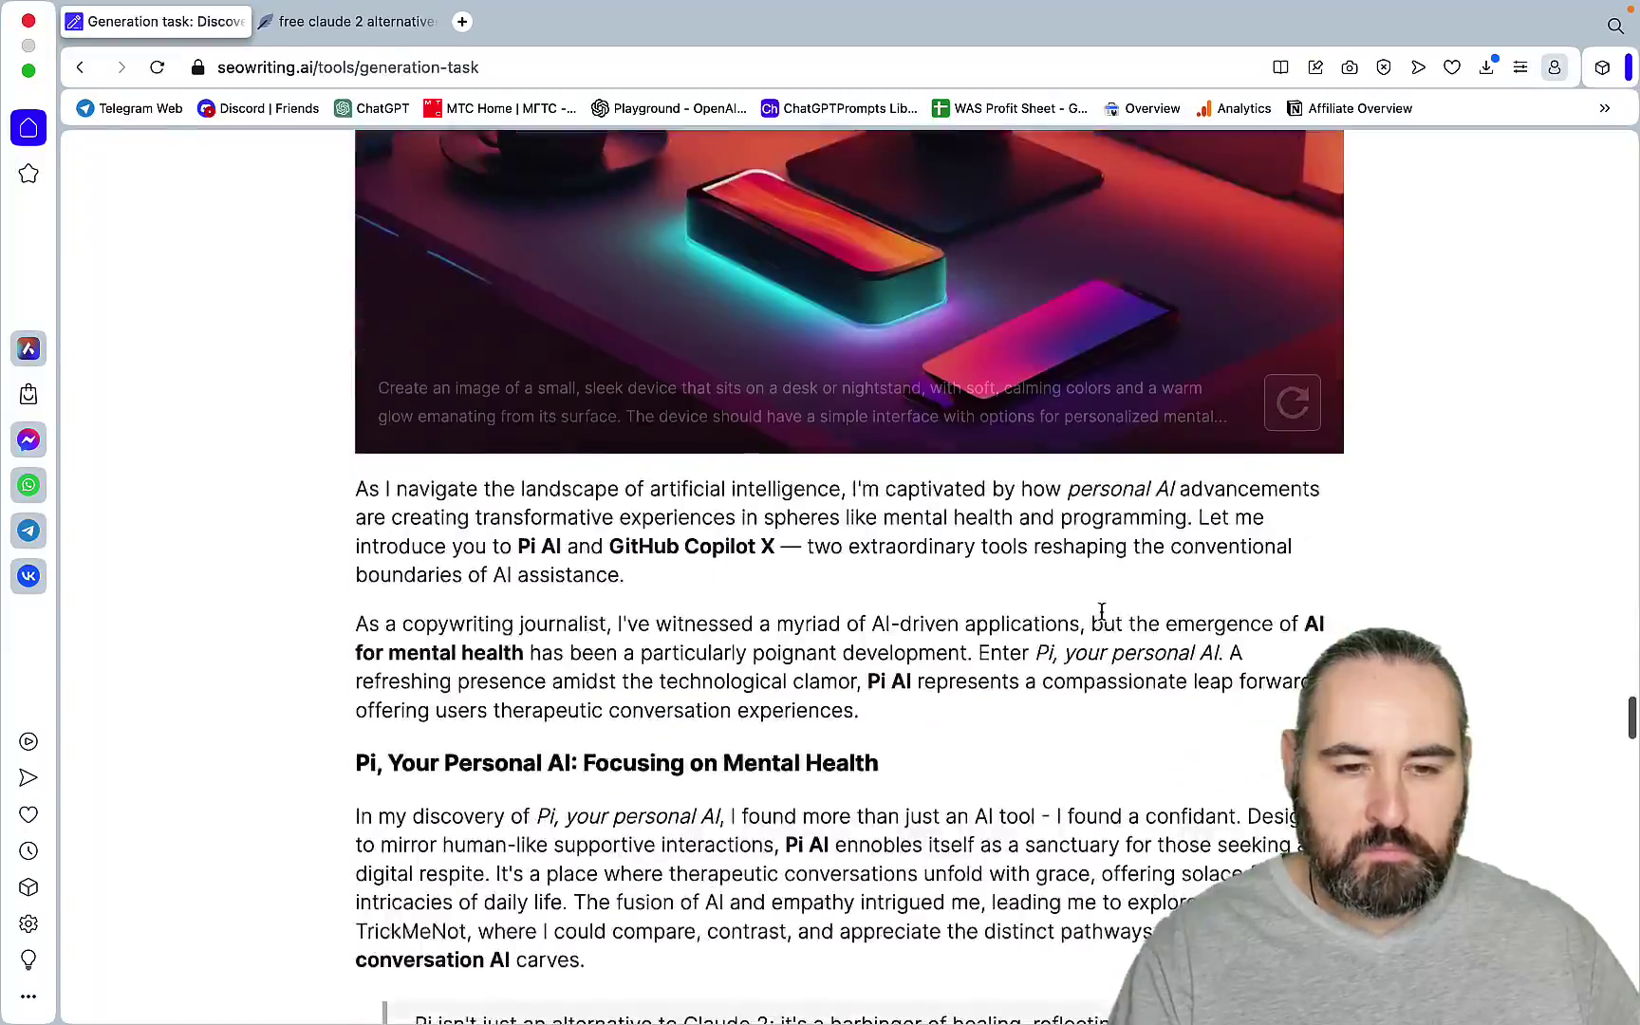
scroll(1101, 612, down, 15)
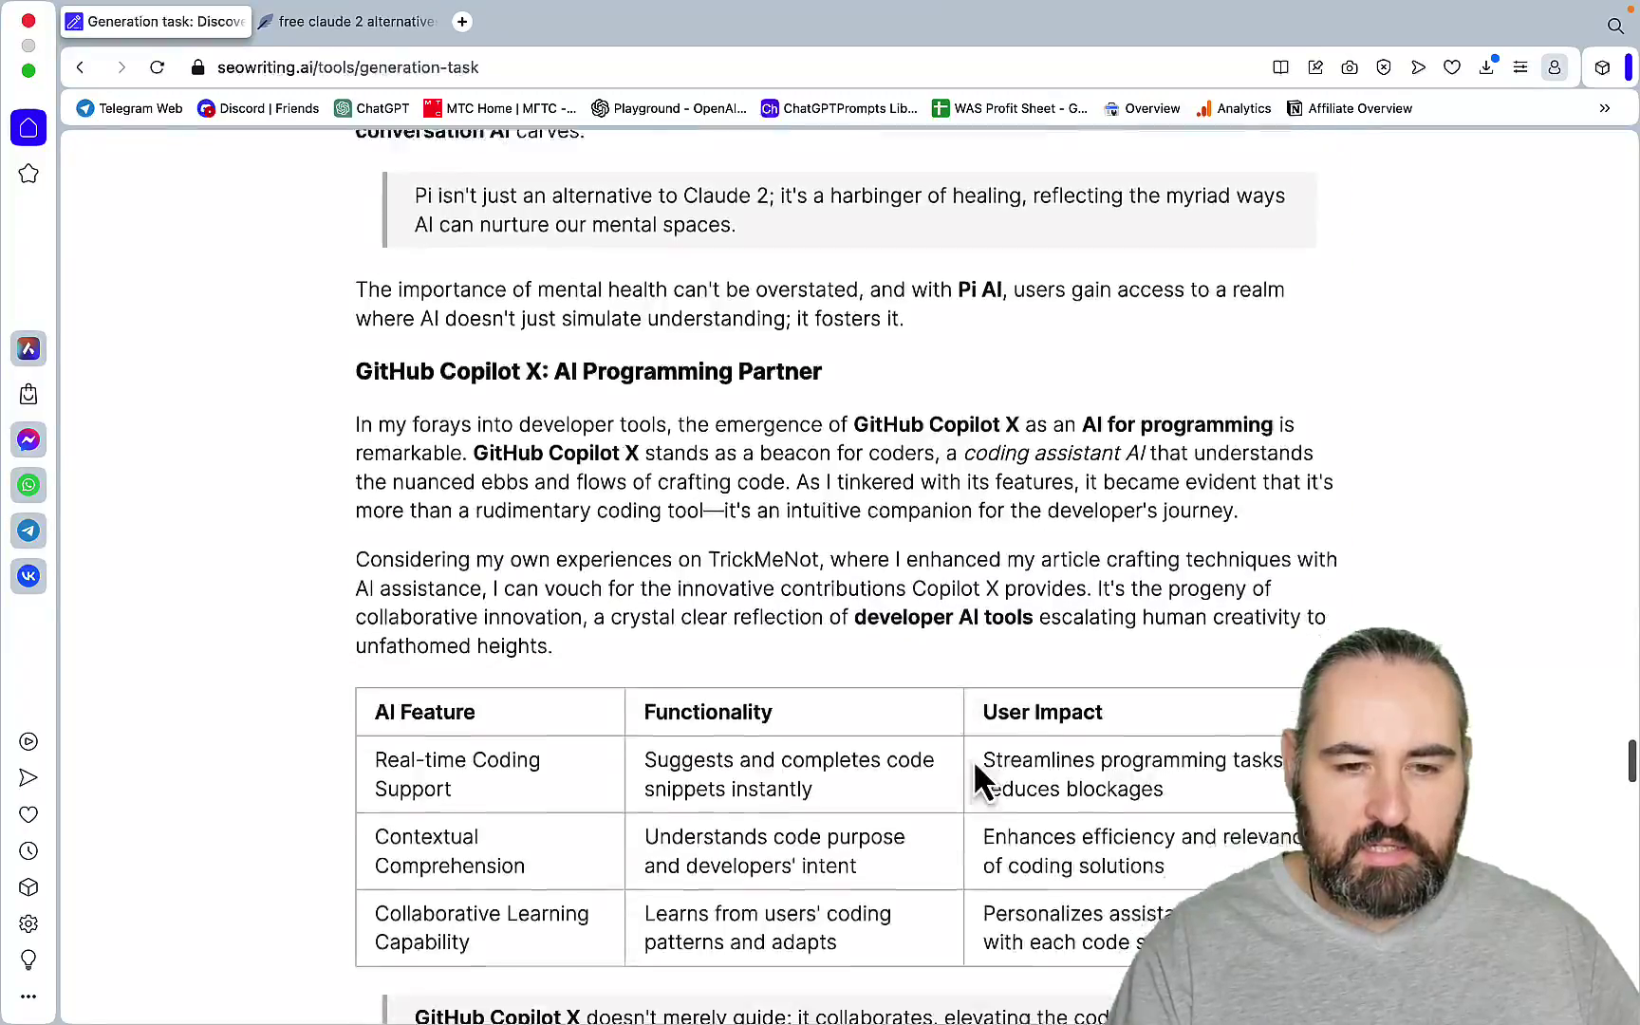
scroll(975, 765, down, 15)
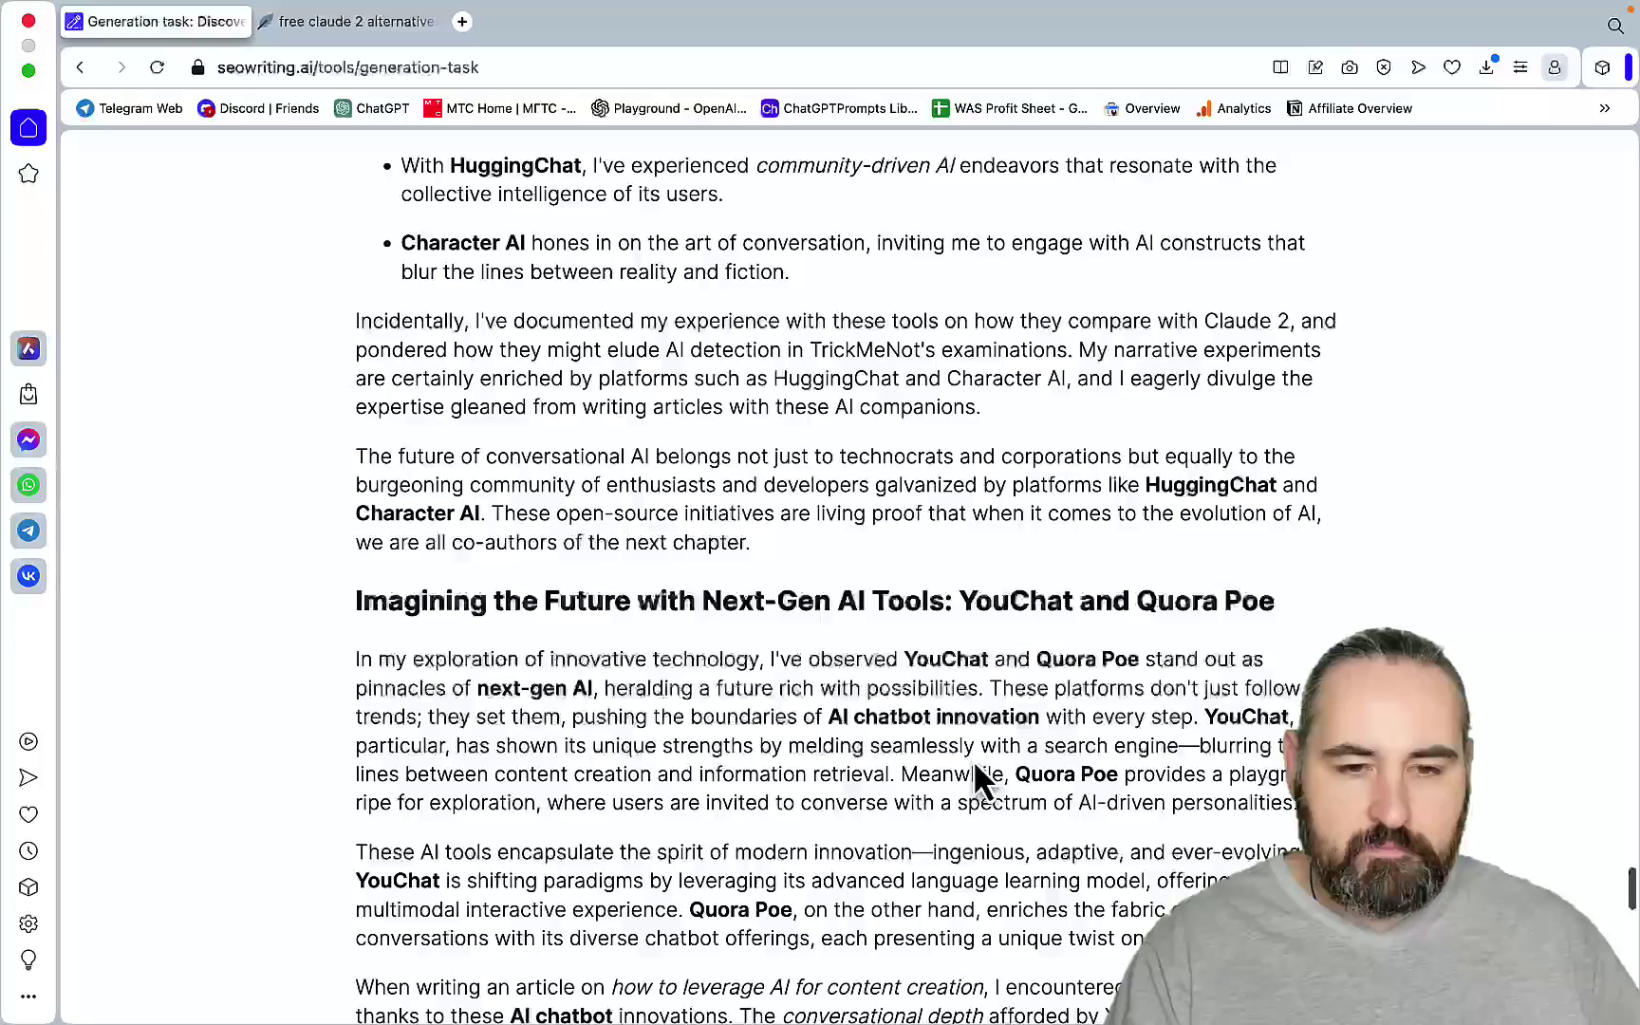
scroll(977, 778, down, 10)
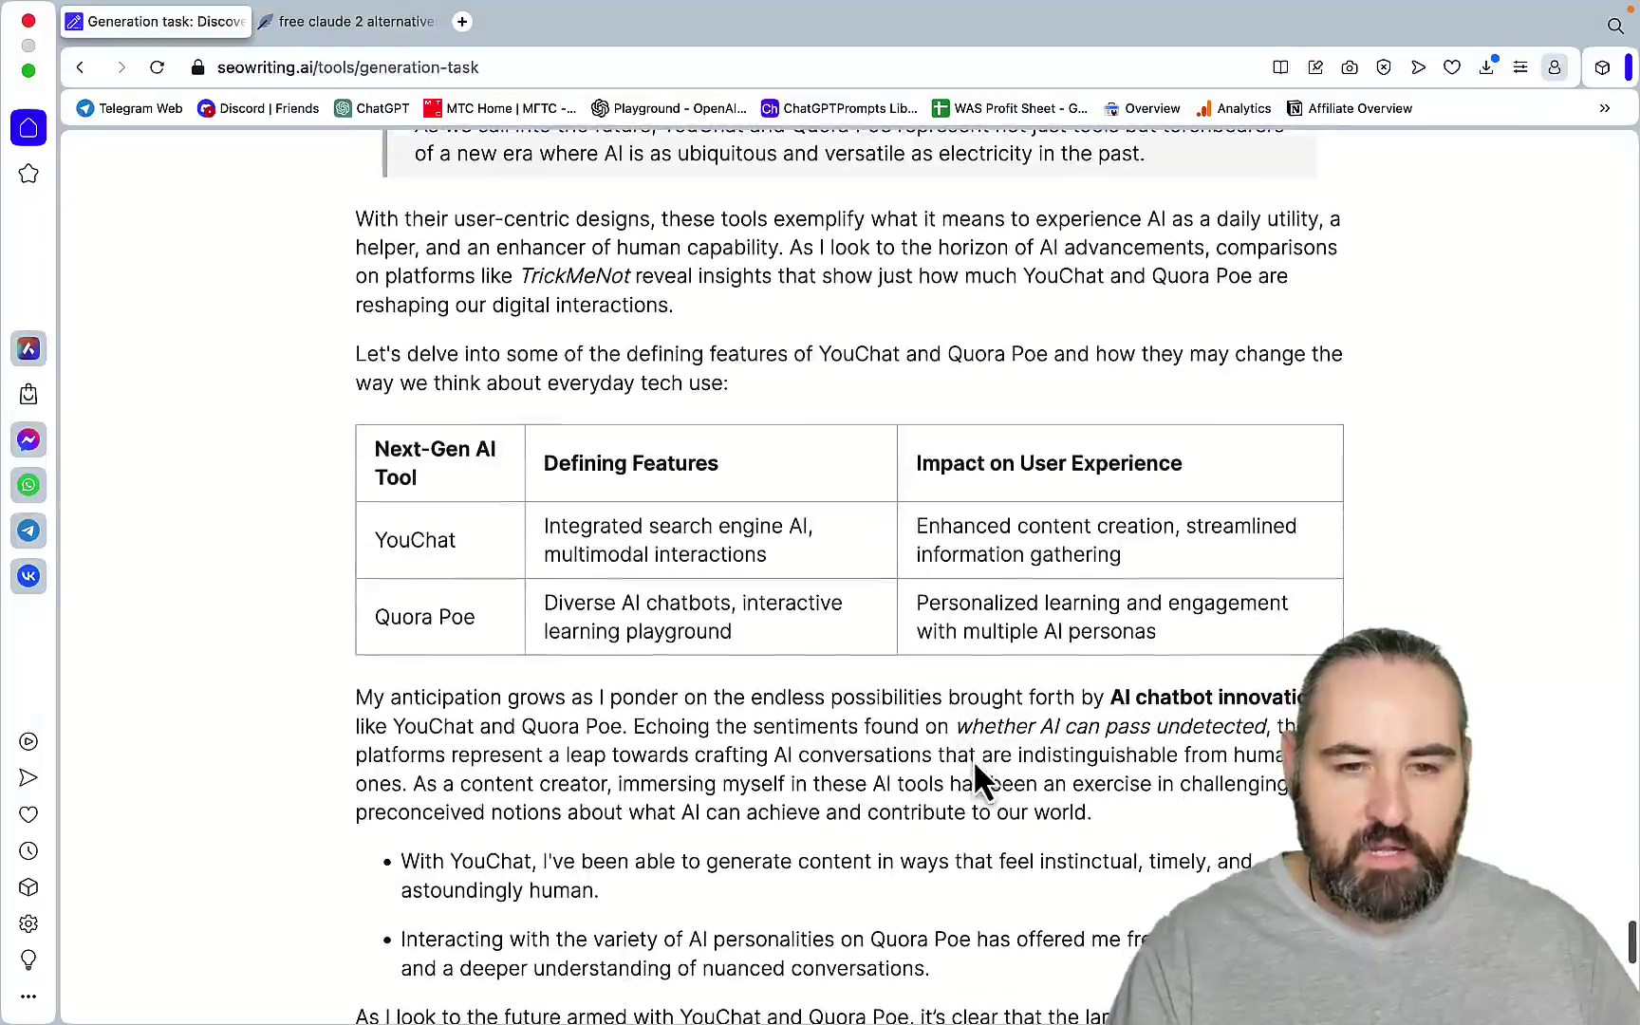
scroll(842, 422, down, 8)
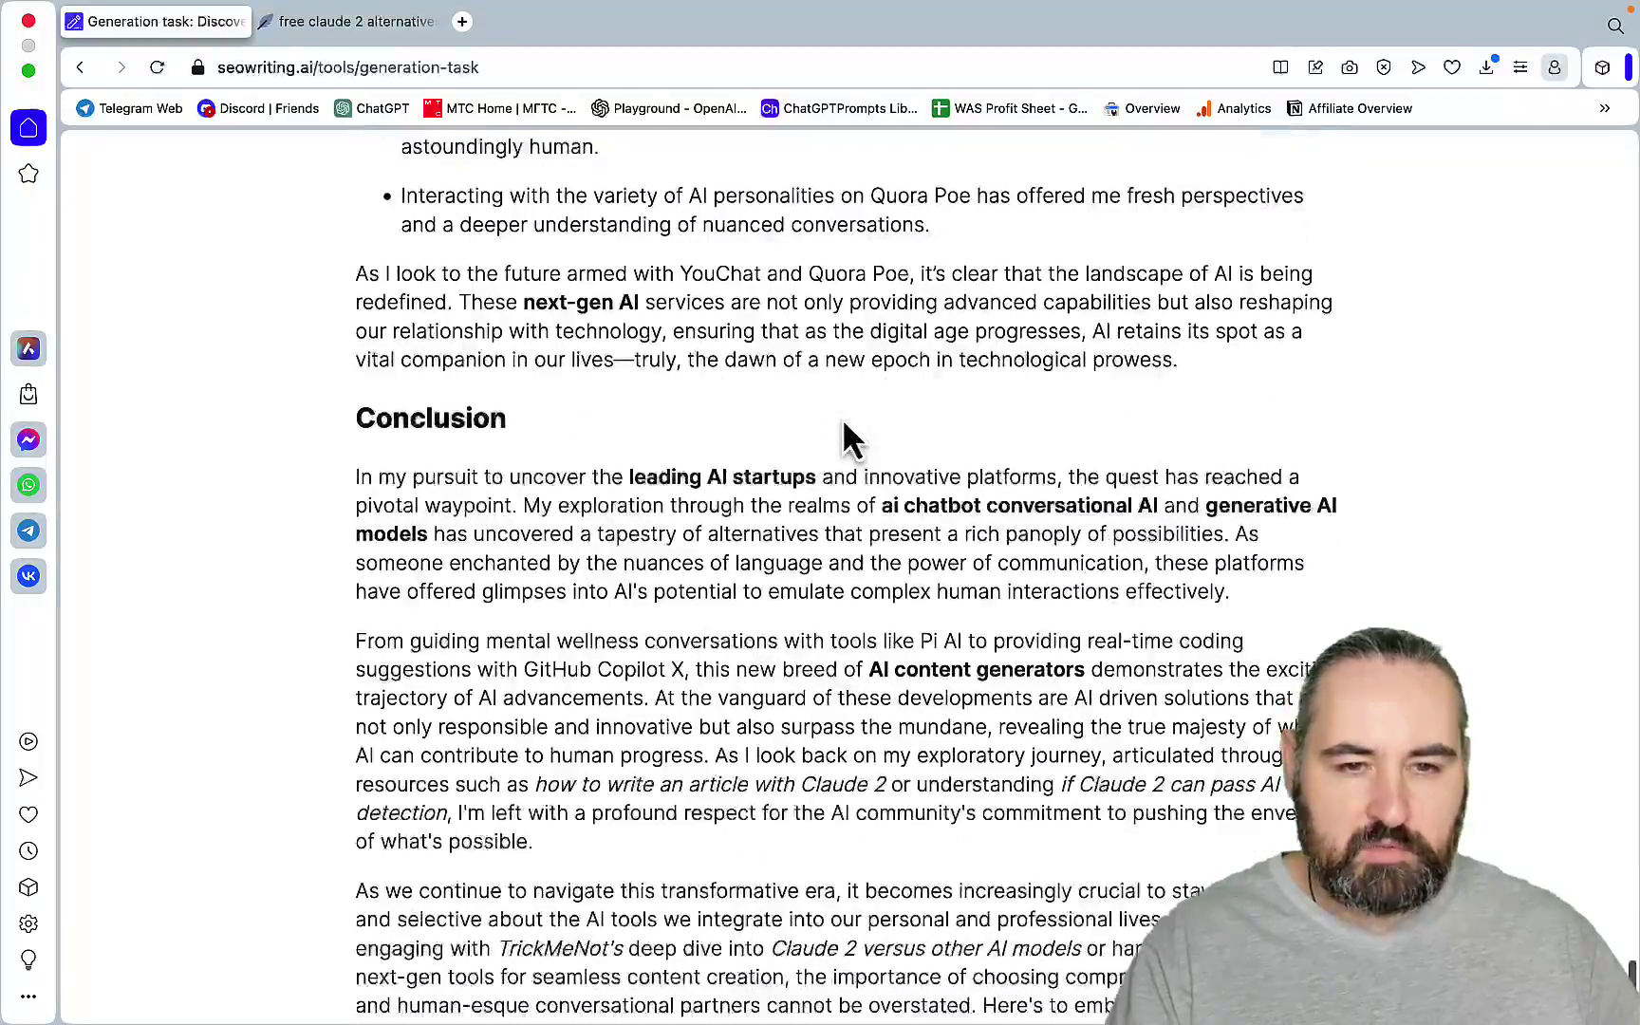
scroll(842, 417, up, 20)
scroll(842, 418, down, 10)
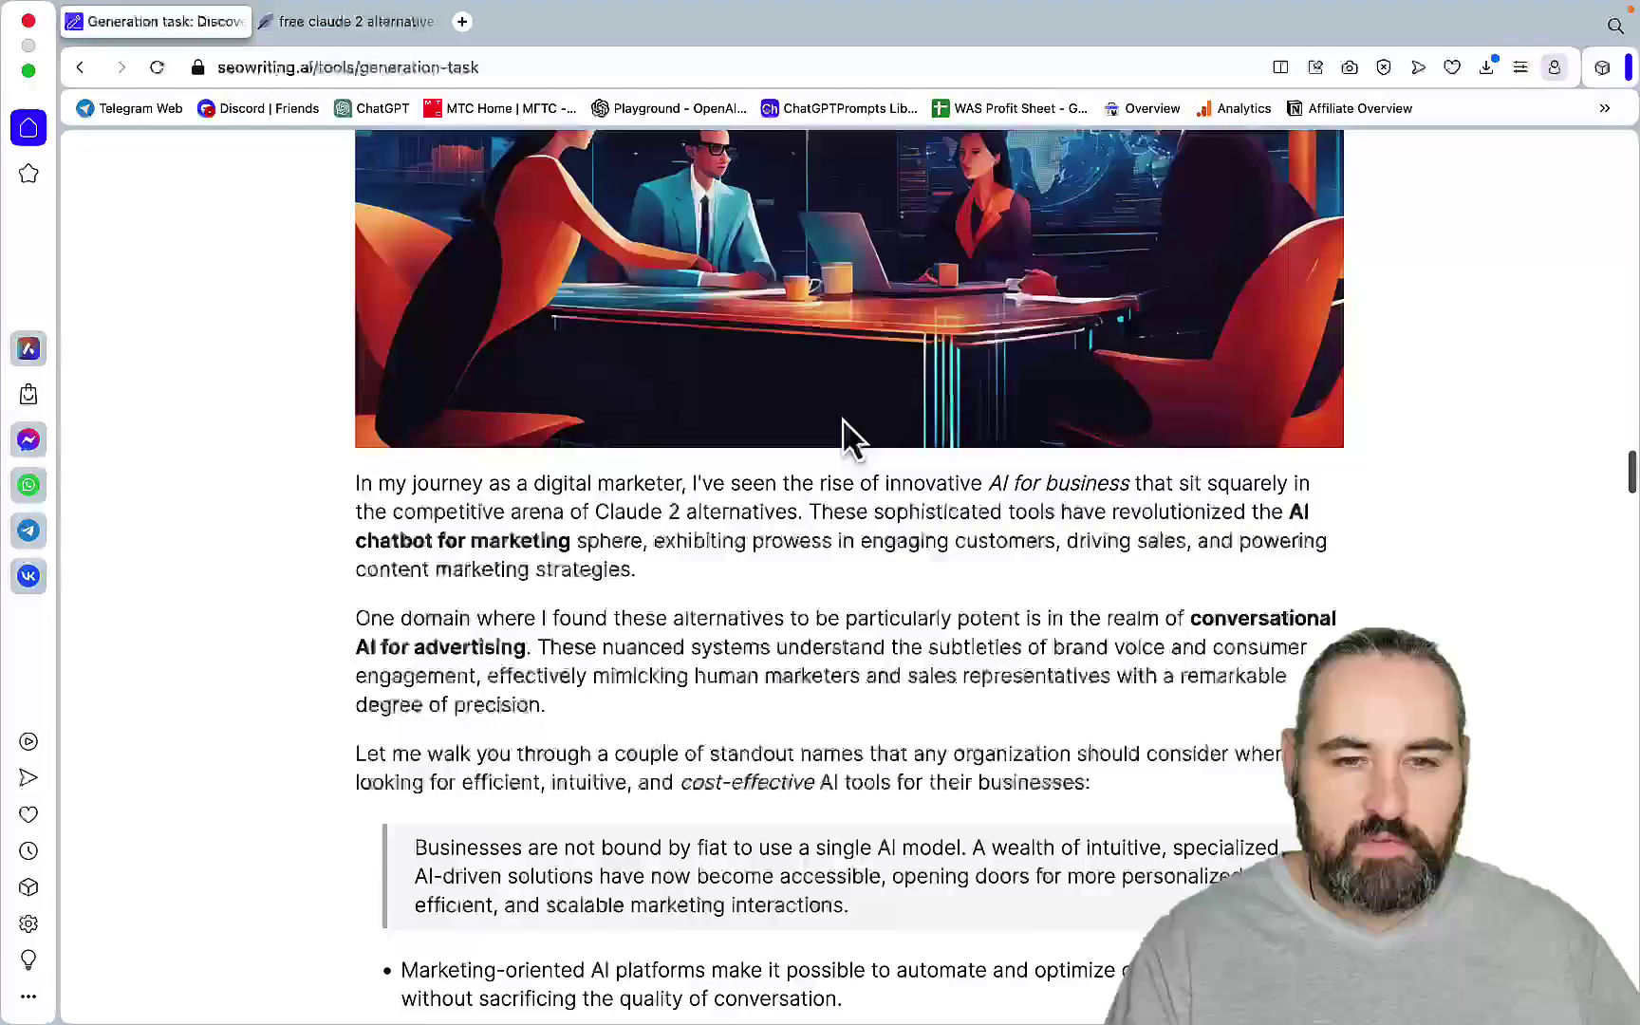
scroll(842, 417, up, 2)
scroll(842, 423, up, 15)
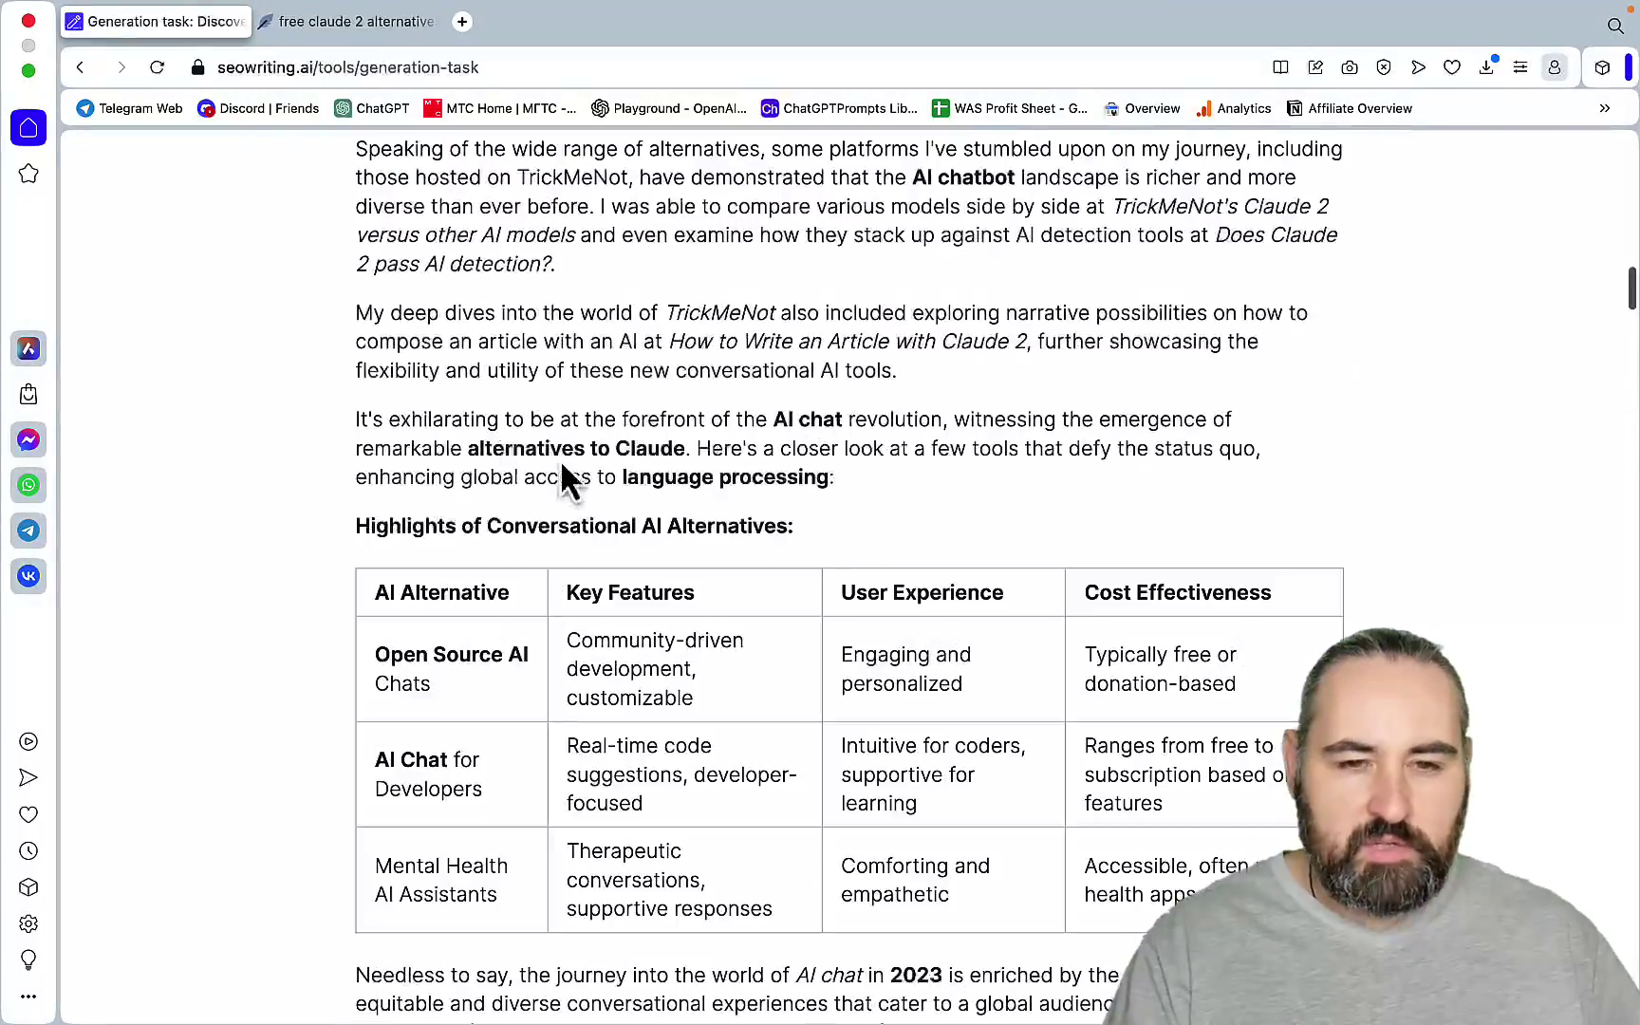
scroll(606, 451, down, 10)
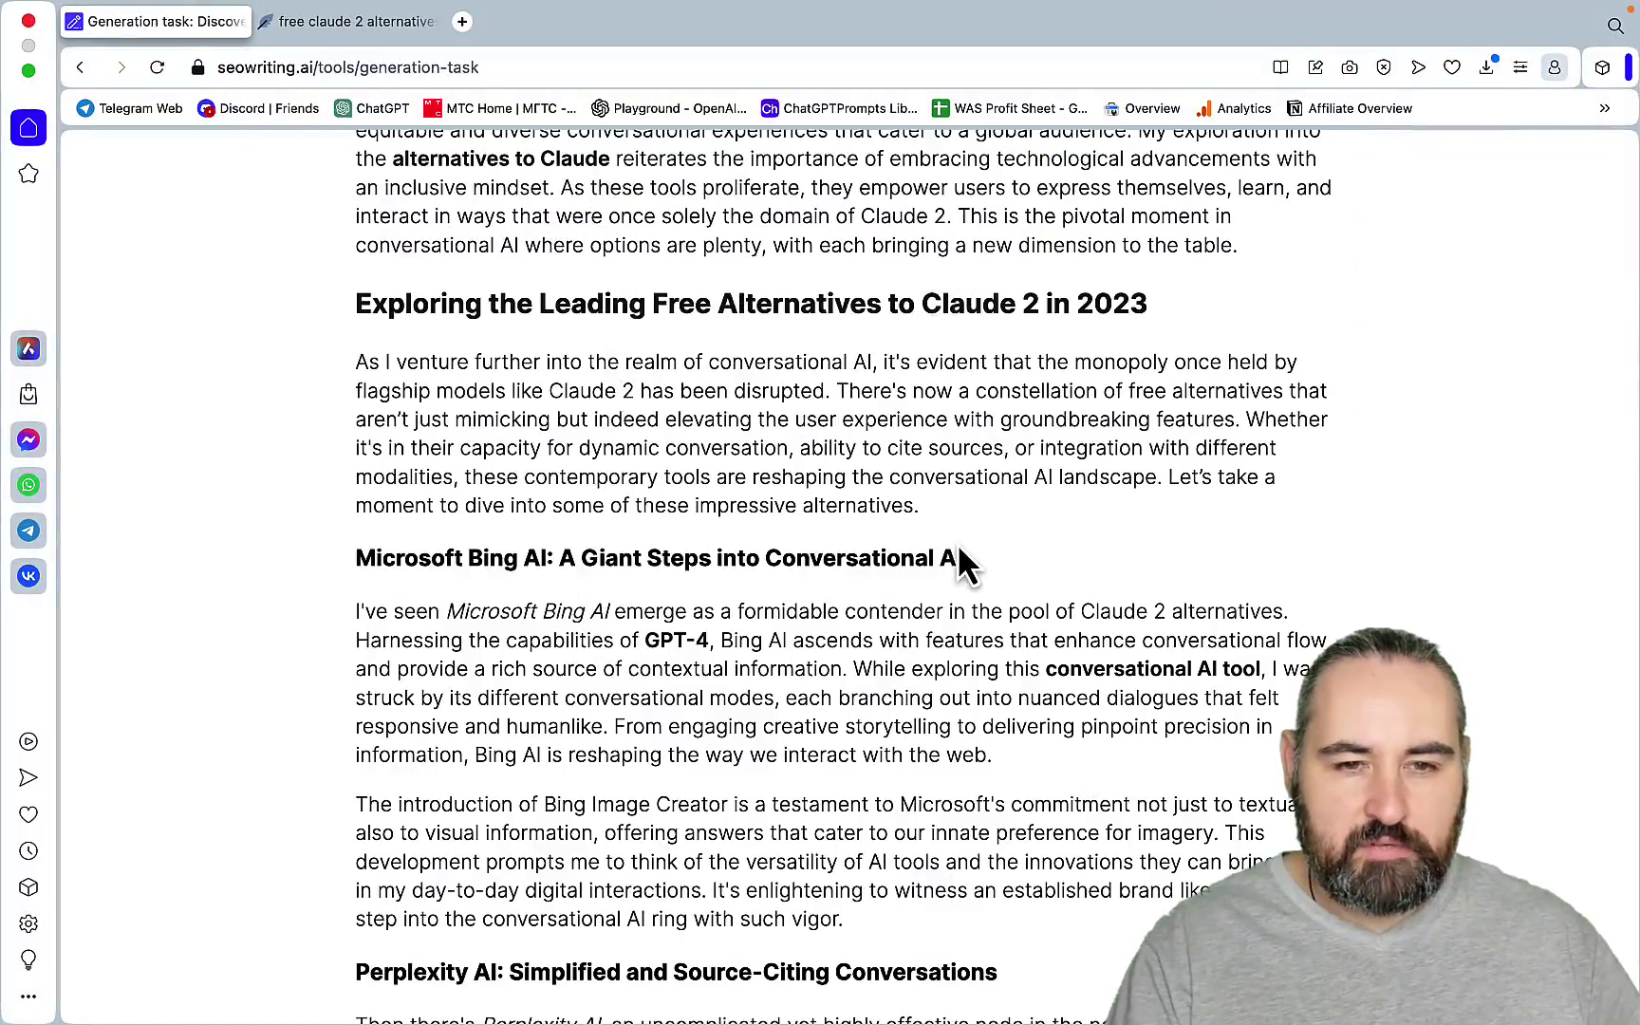
scroll(961, 565, down, 4)
scroll(957, 540, down, 20)
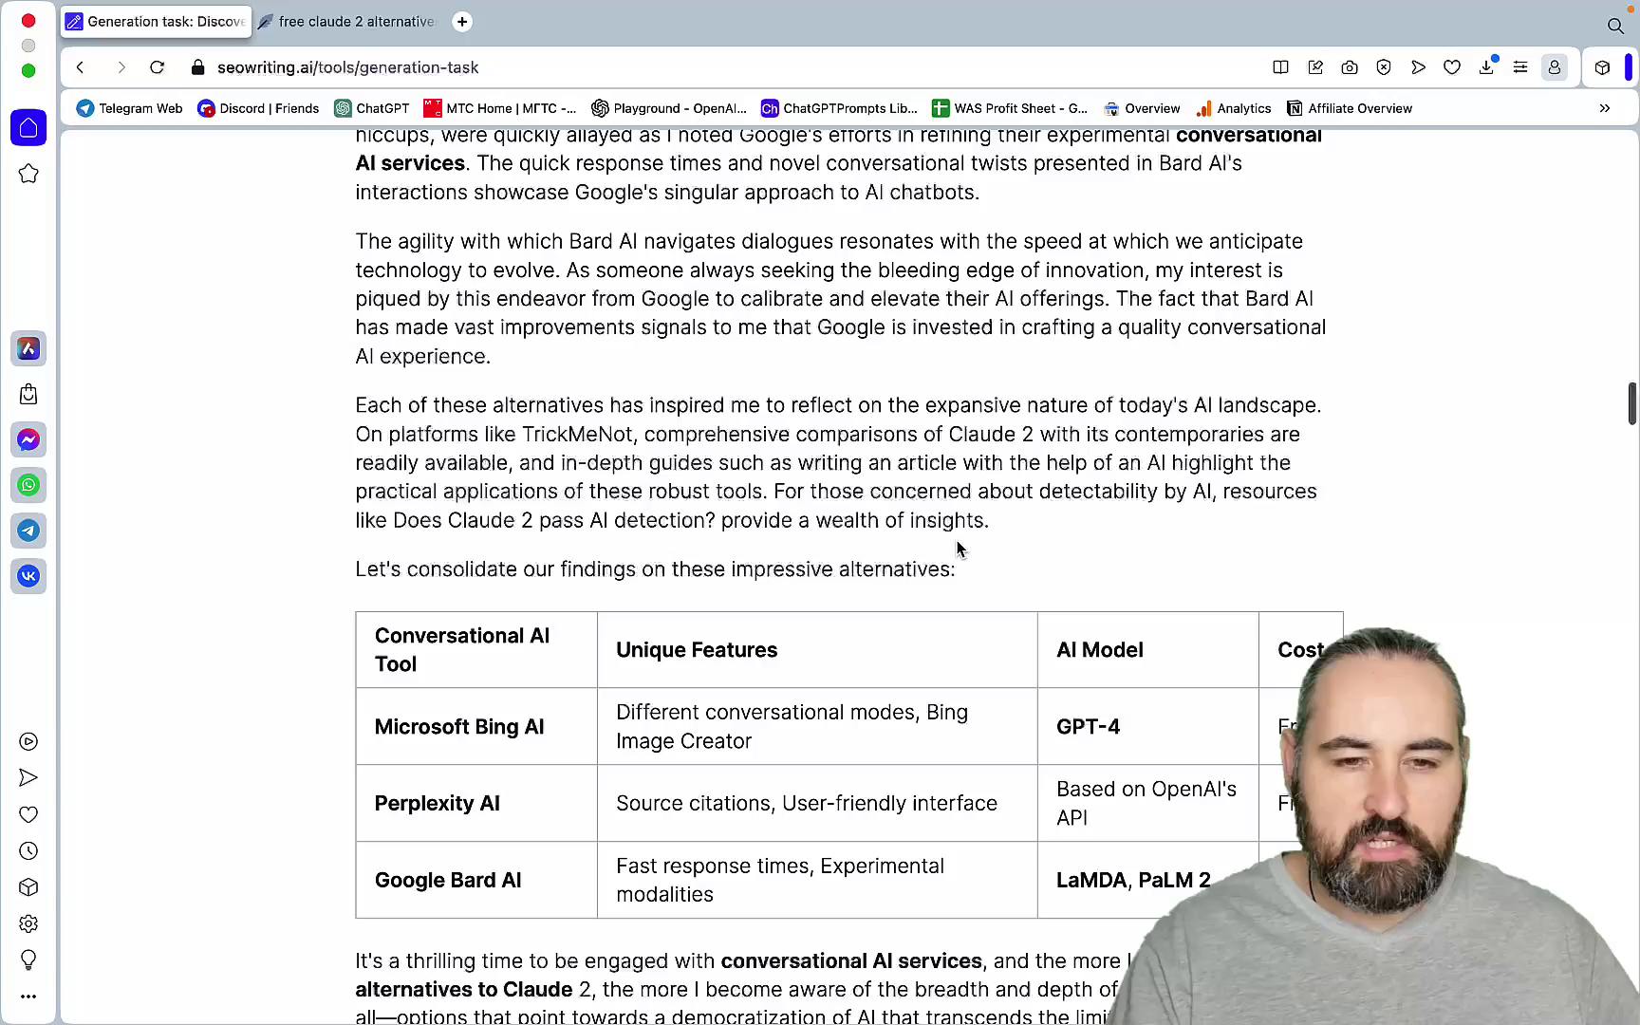
scroll(959, 549, up, 1)
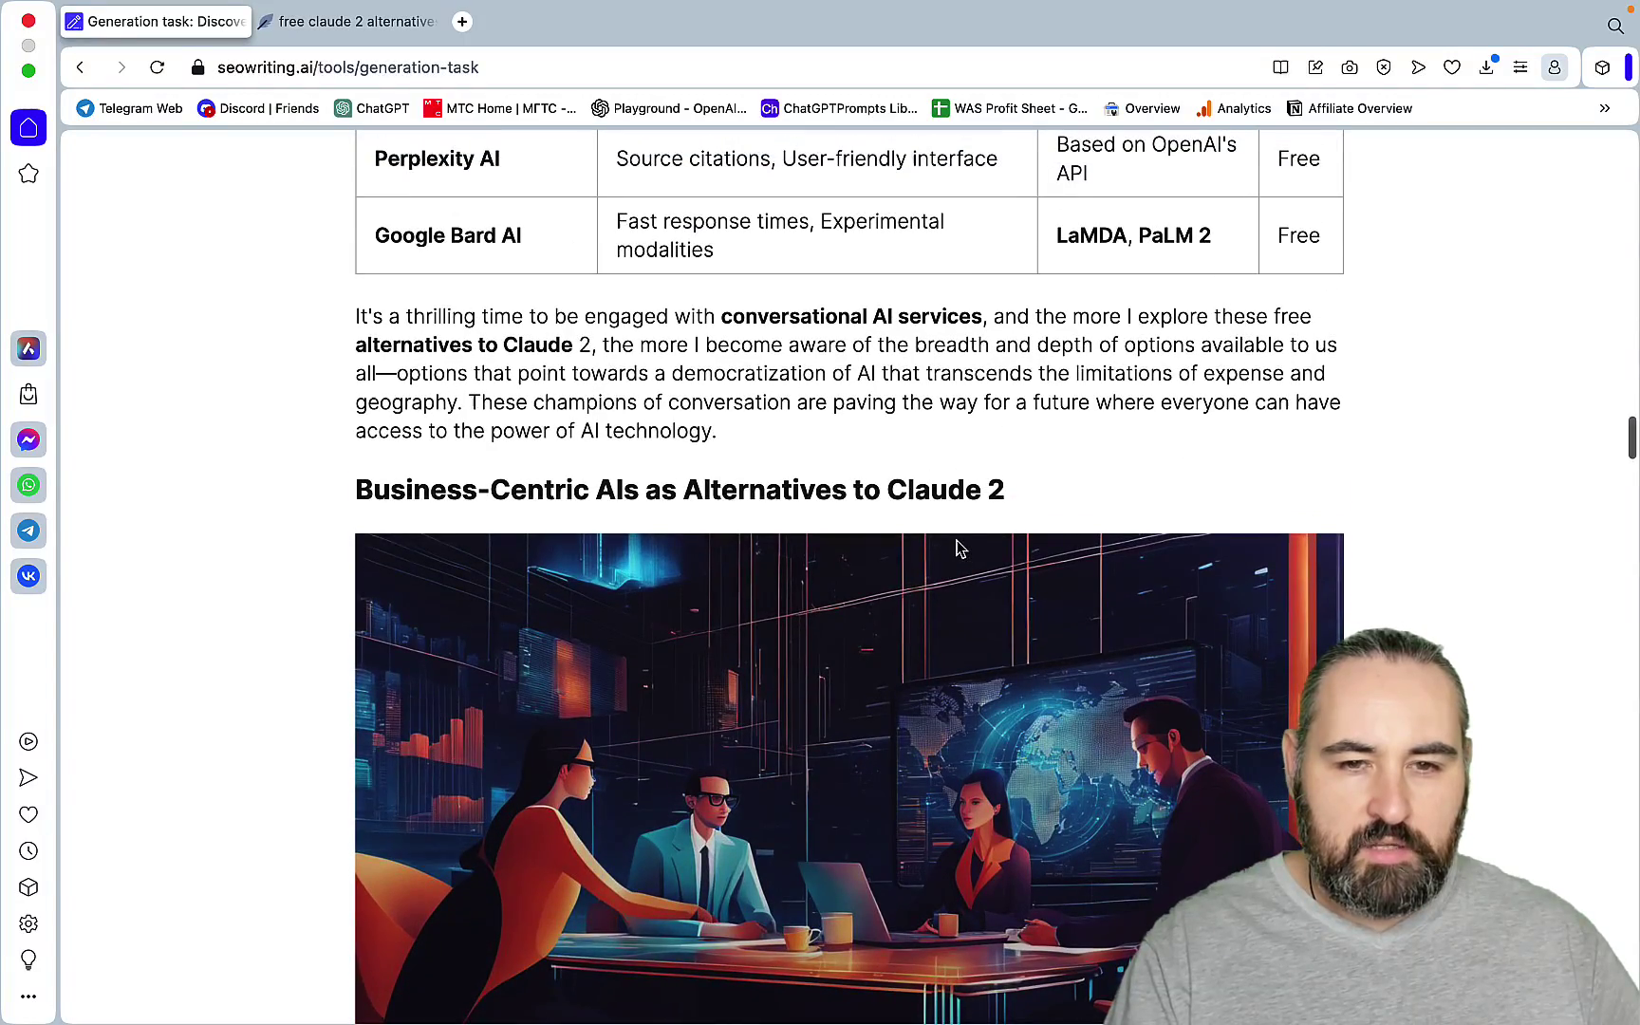
scroll(911, 600, down, 17)
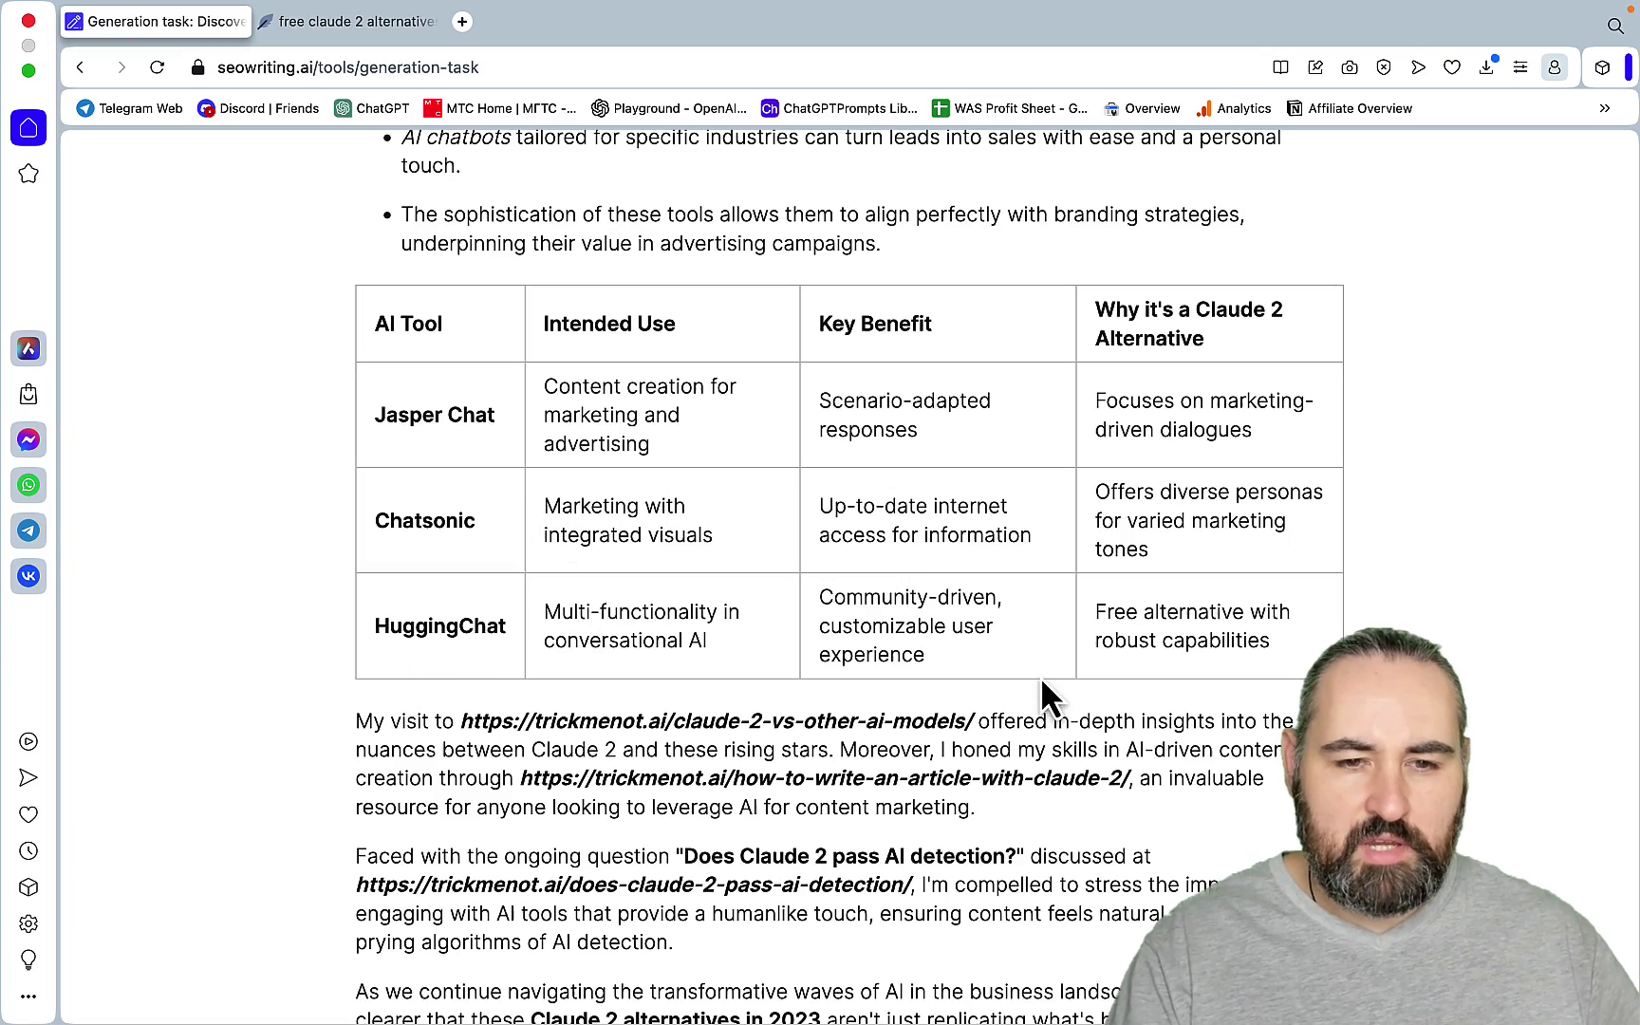
scroll(873, 617, down, 10)
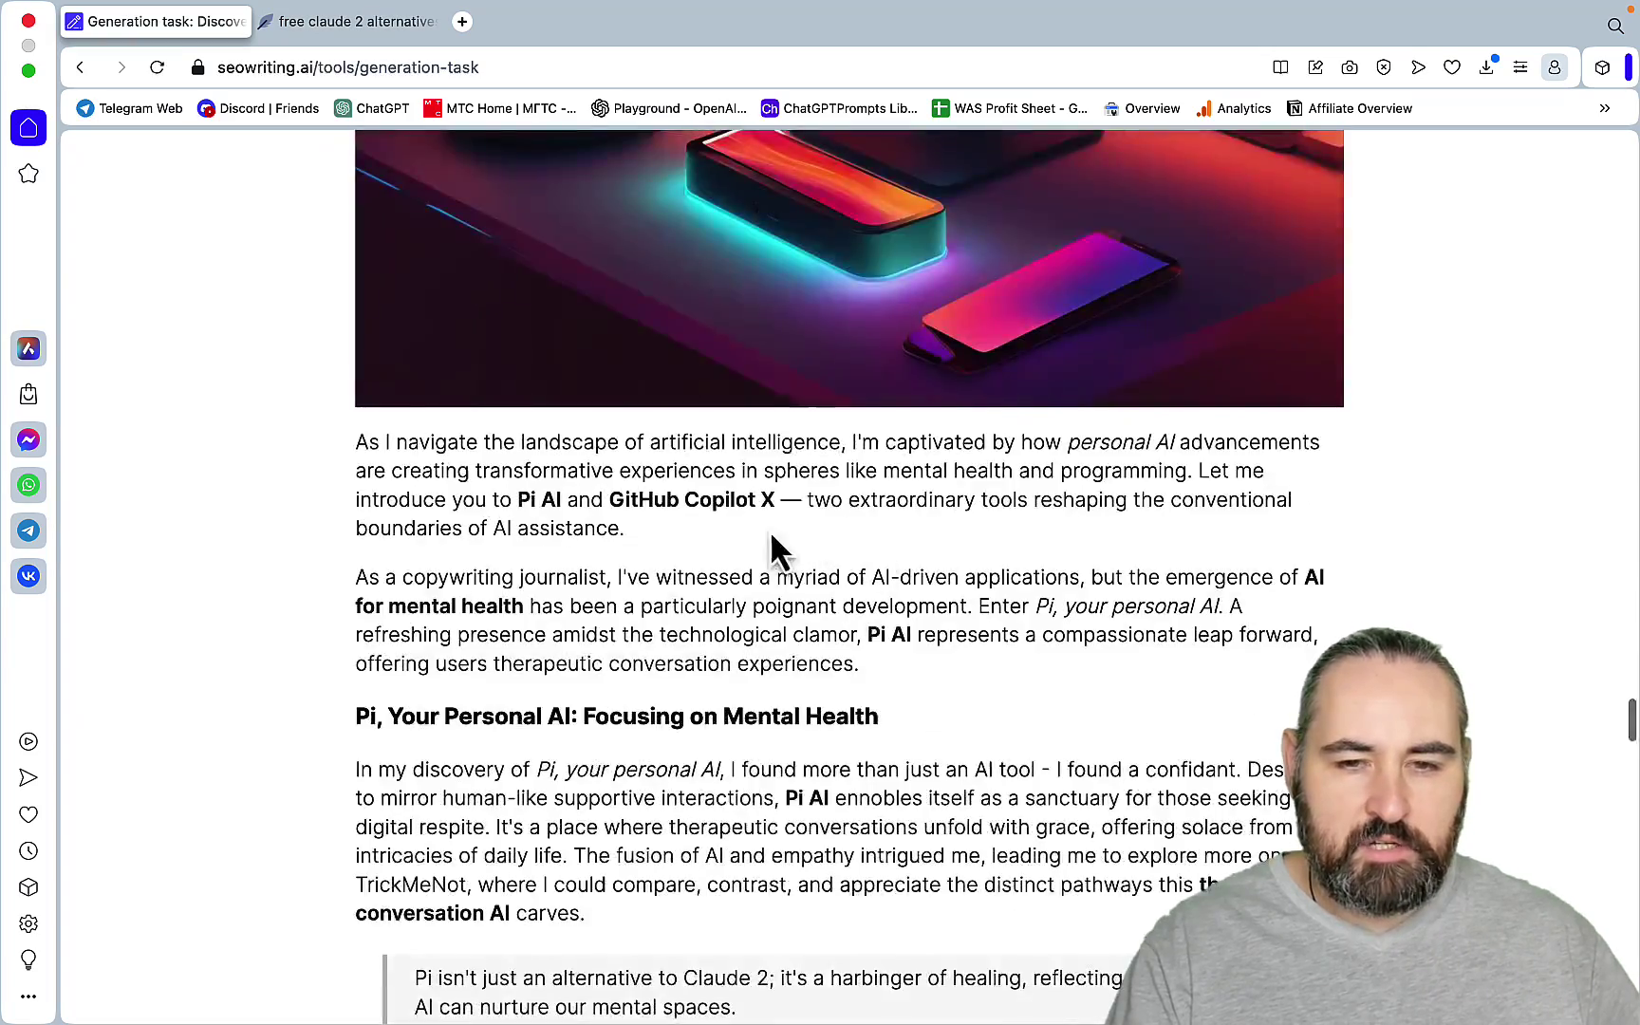
scroll(842, 399, down, 3)
scroll(757, 443, down, 10)
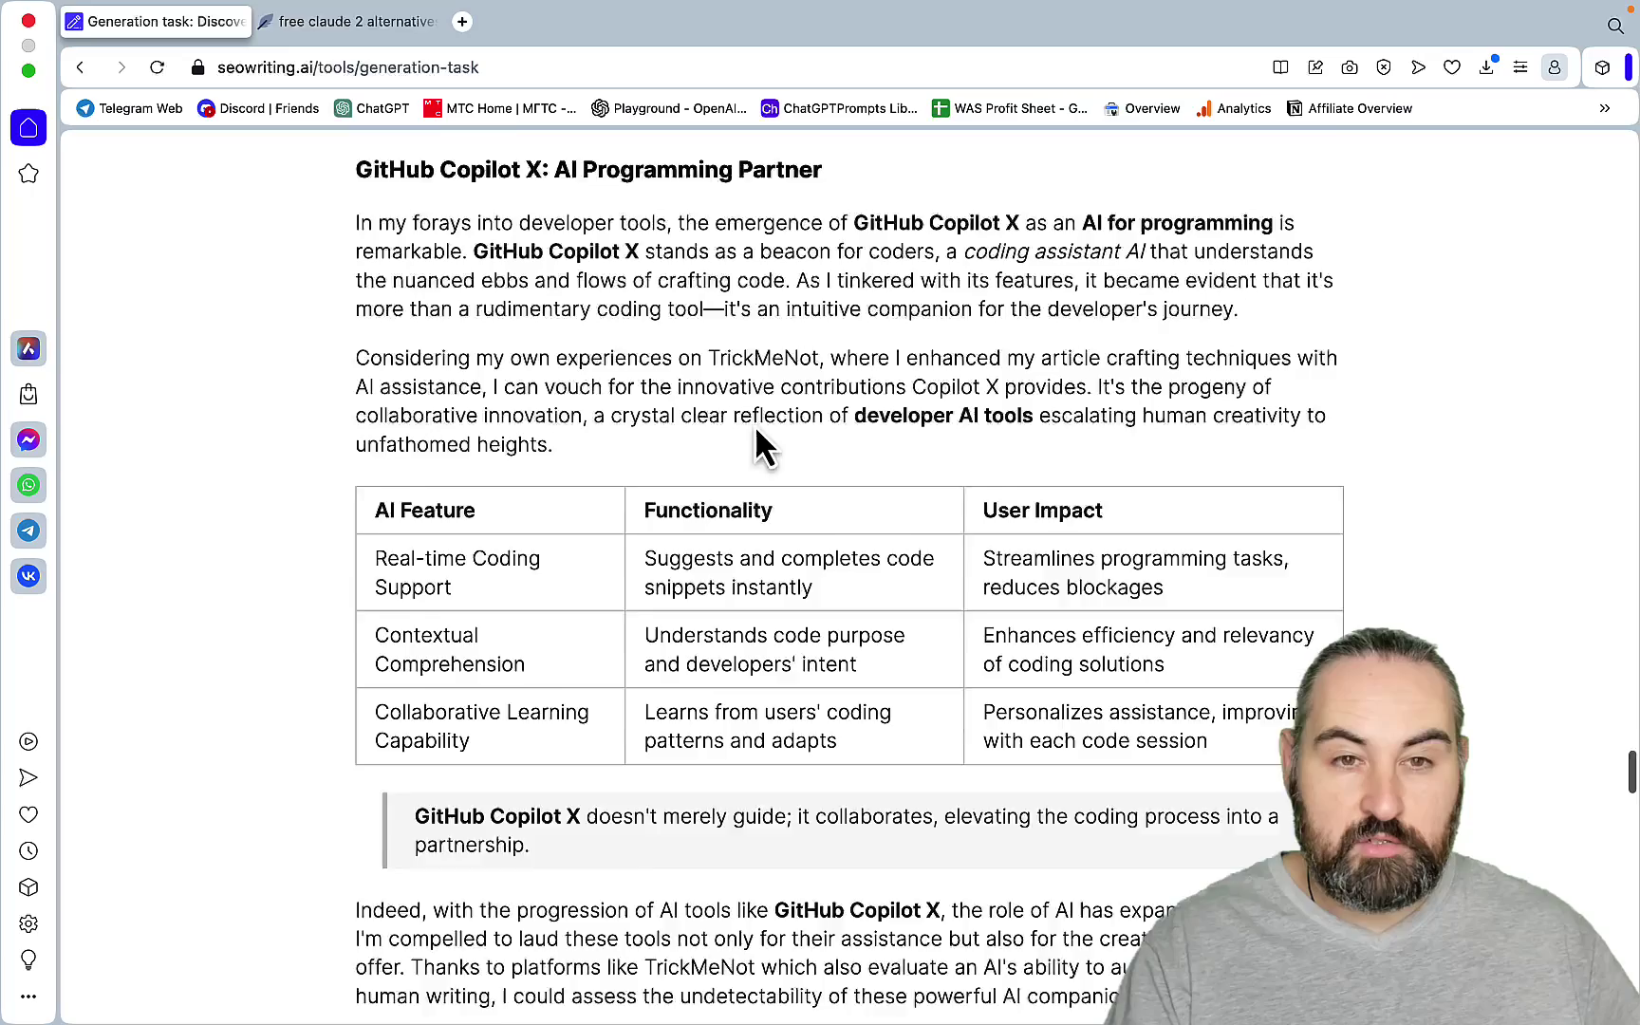
scroll(757, 429, down, 10)
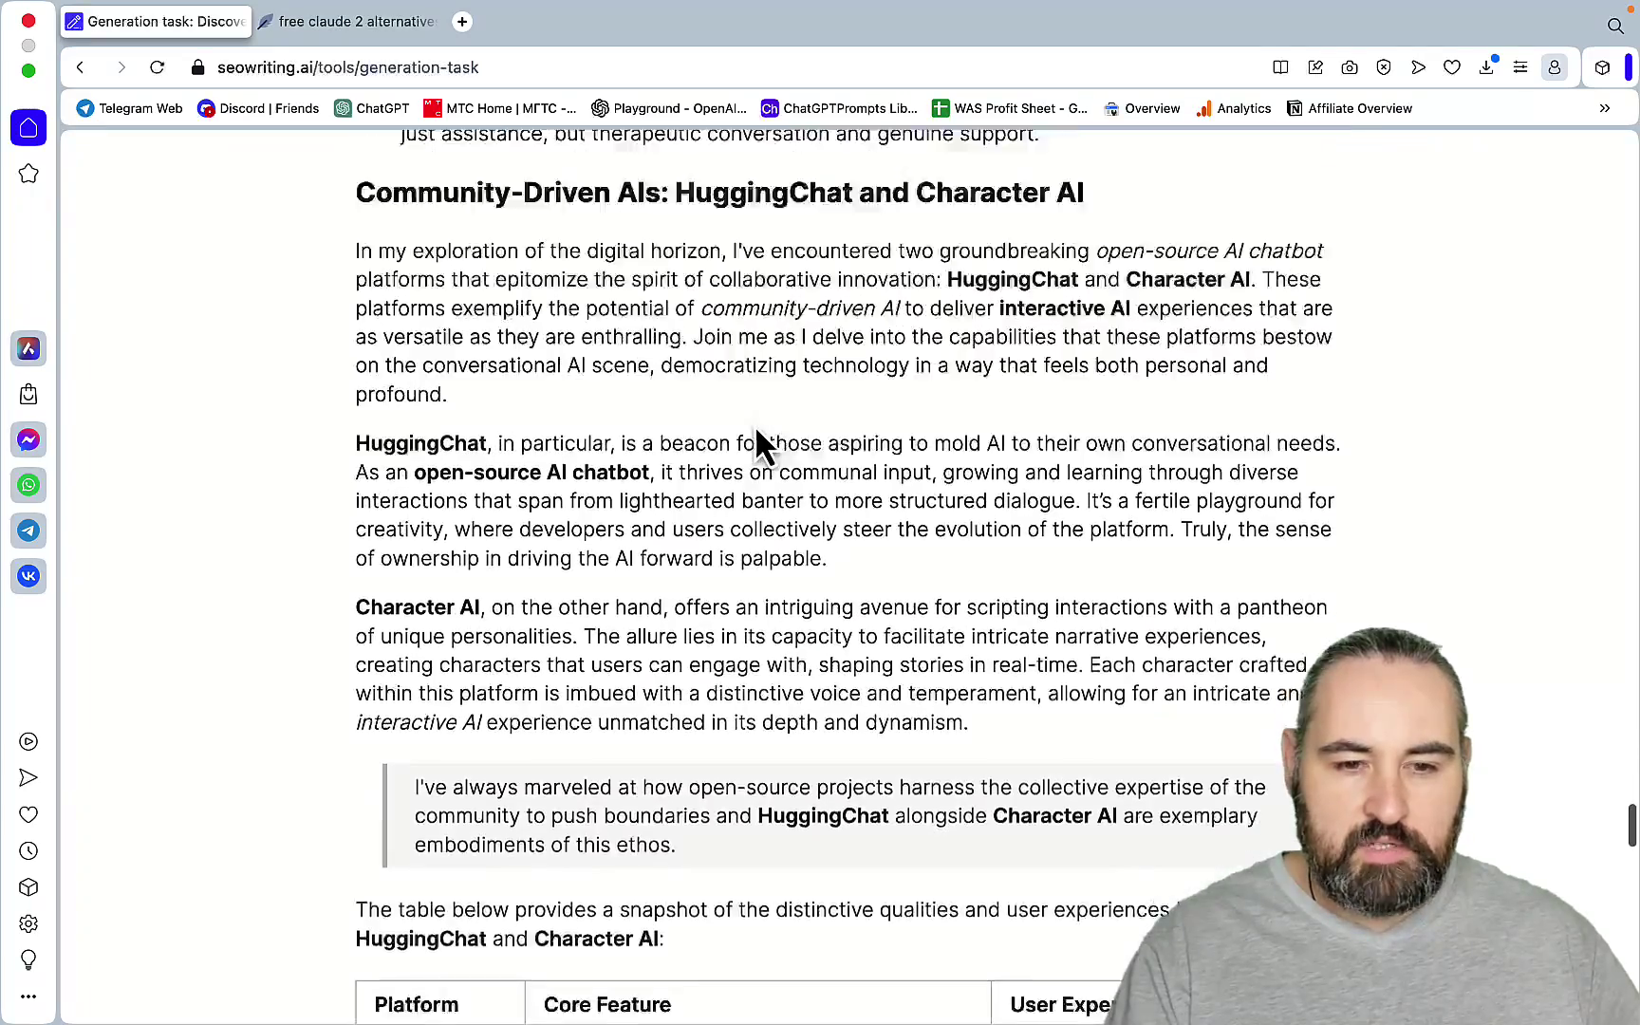
scroll(756, 442, down, 5)
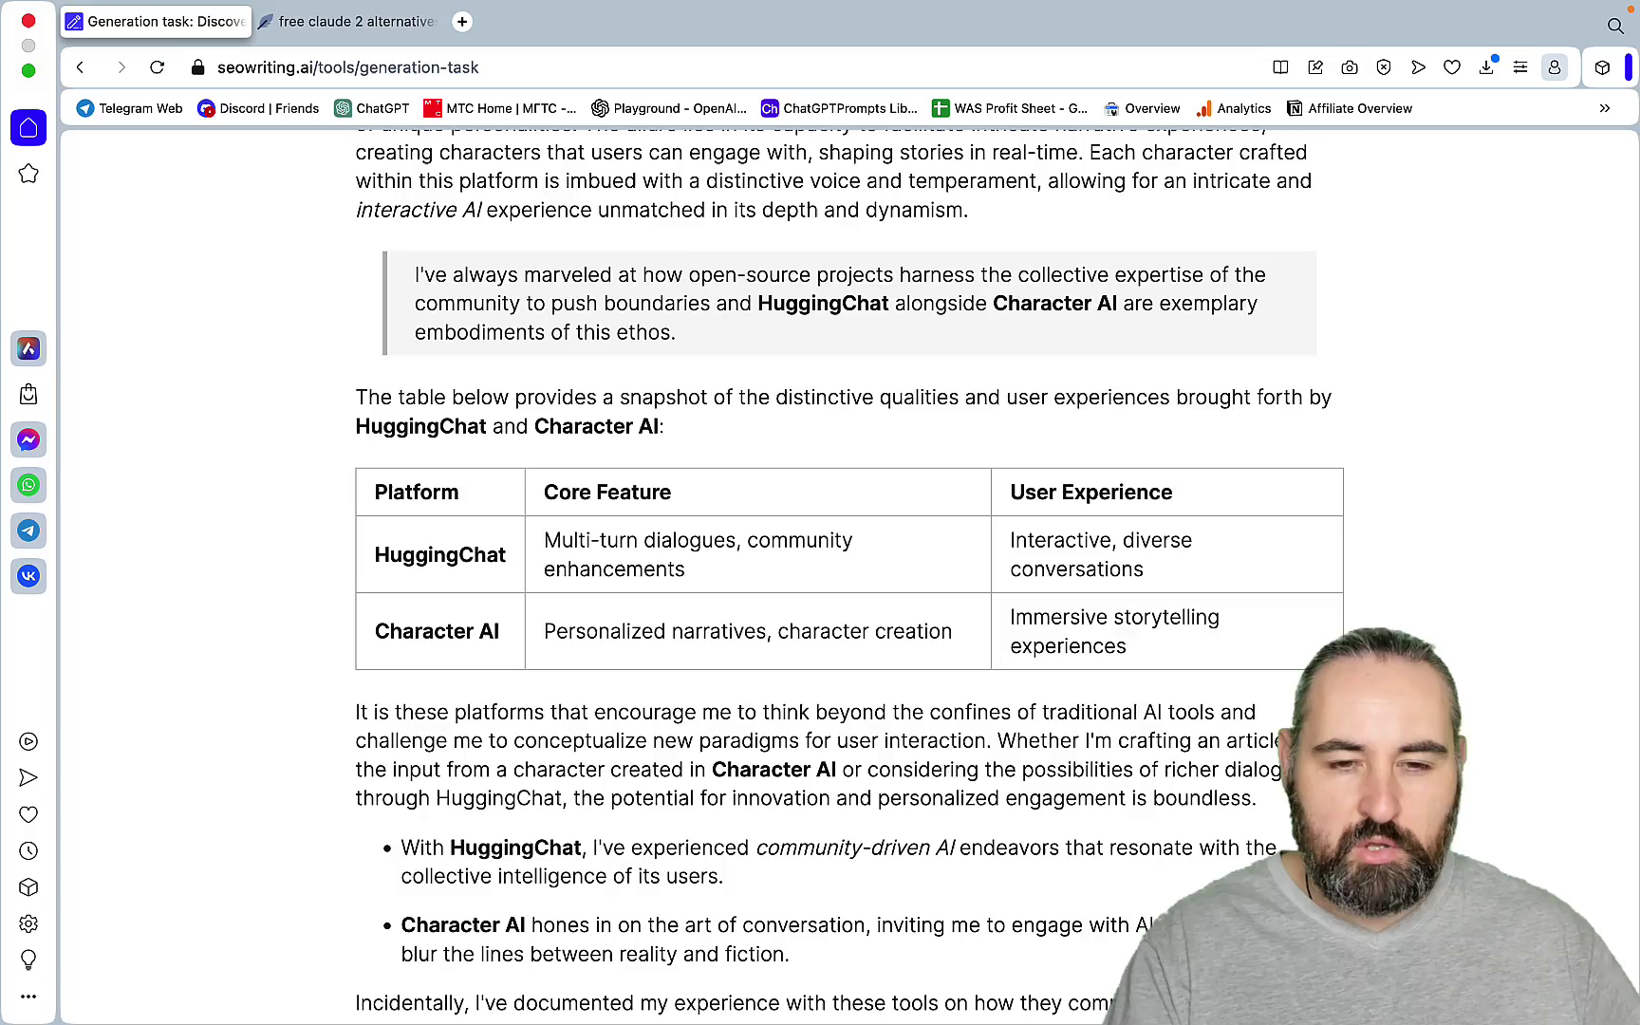
scroll(865, 455, down, 15)
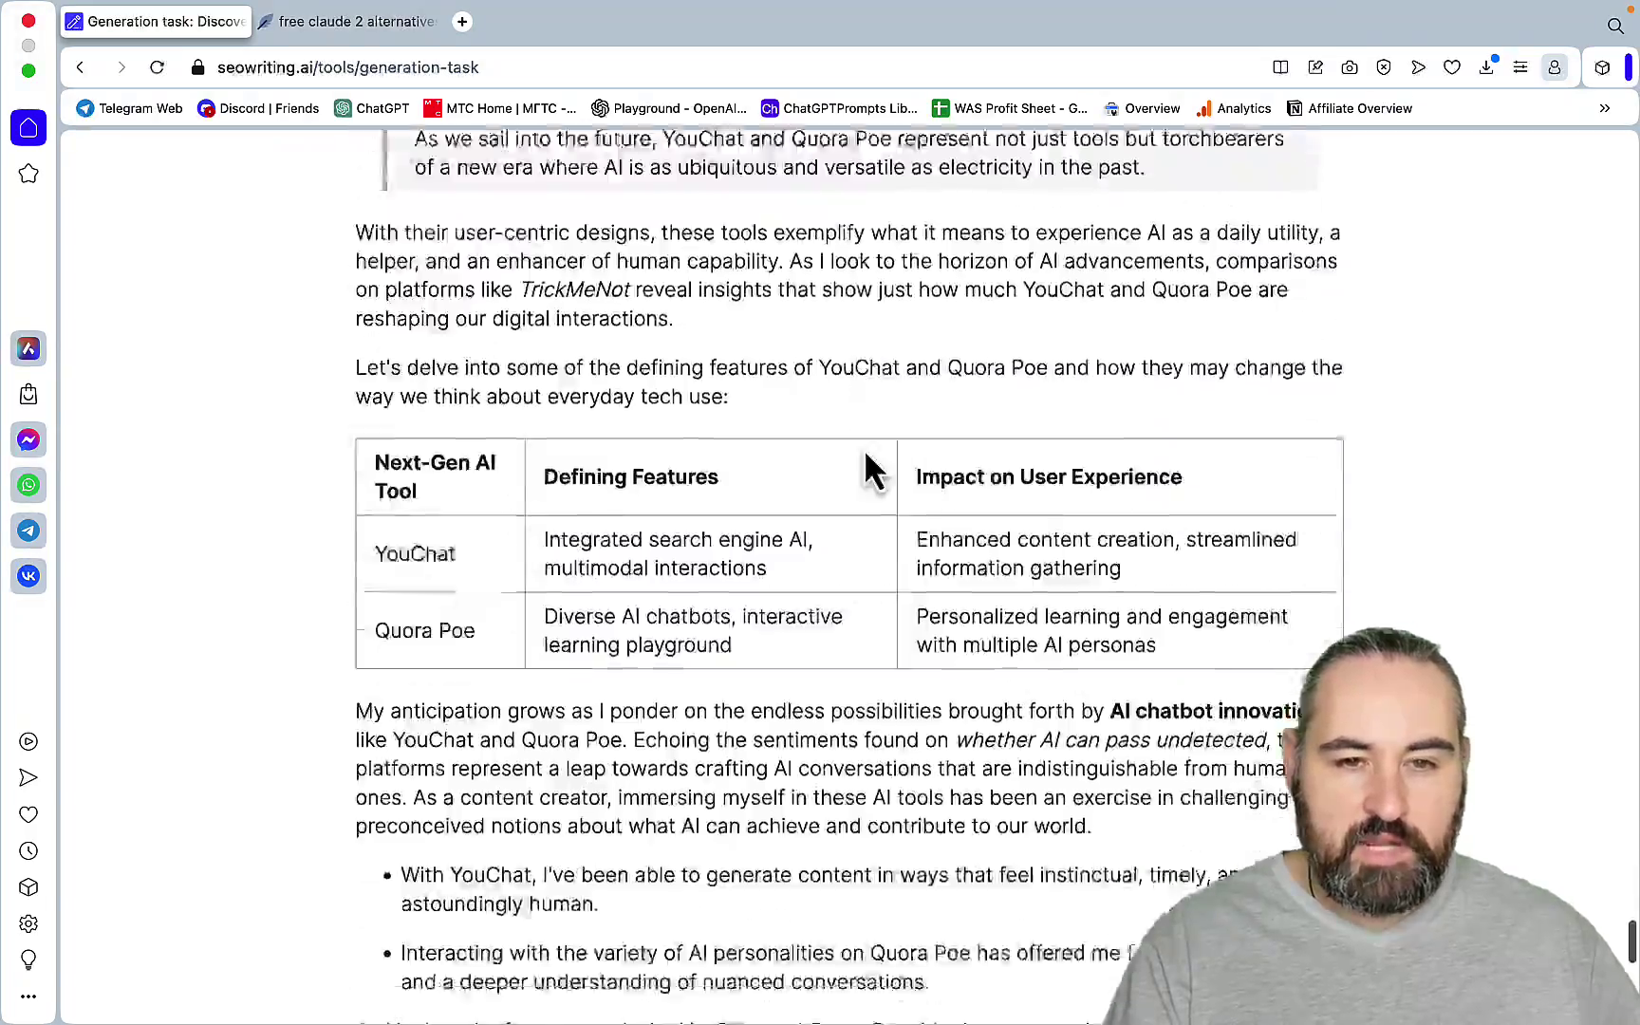
scroll(863, 449, down, 12)
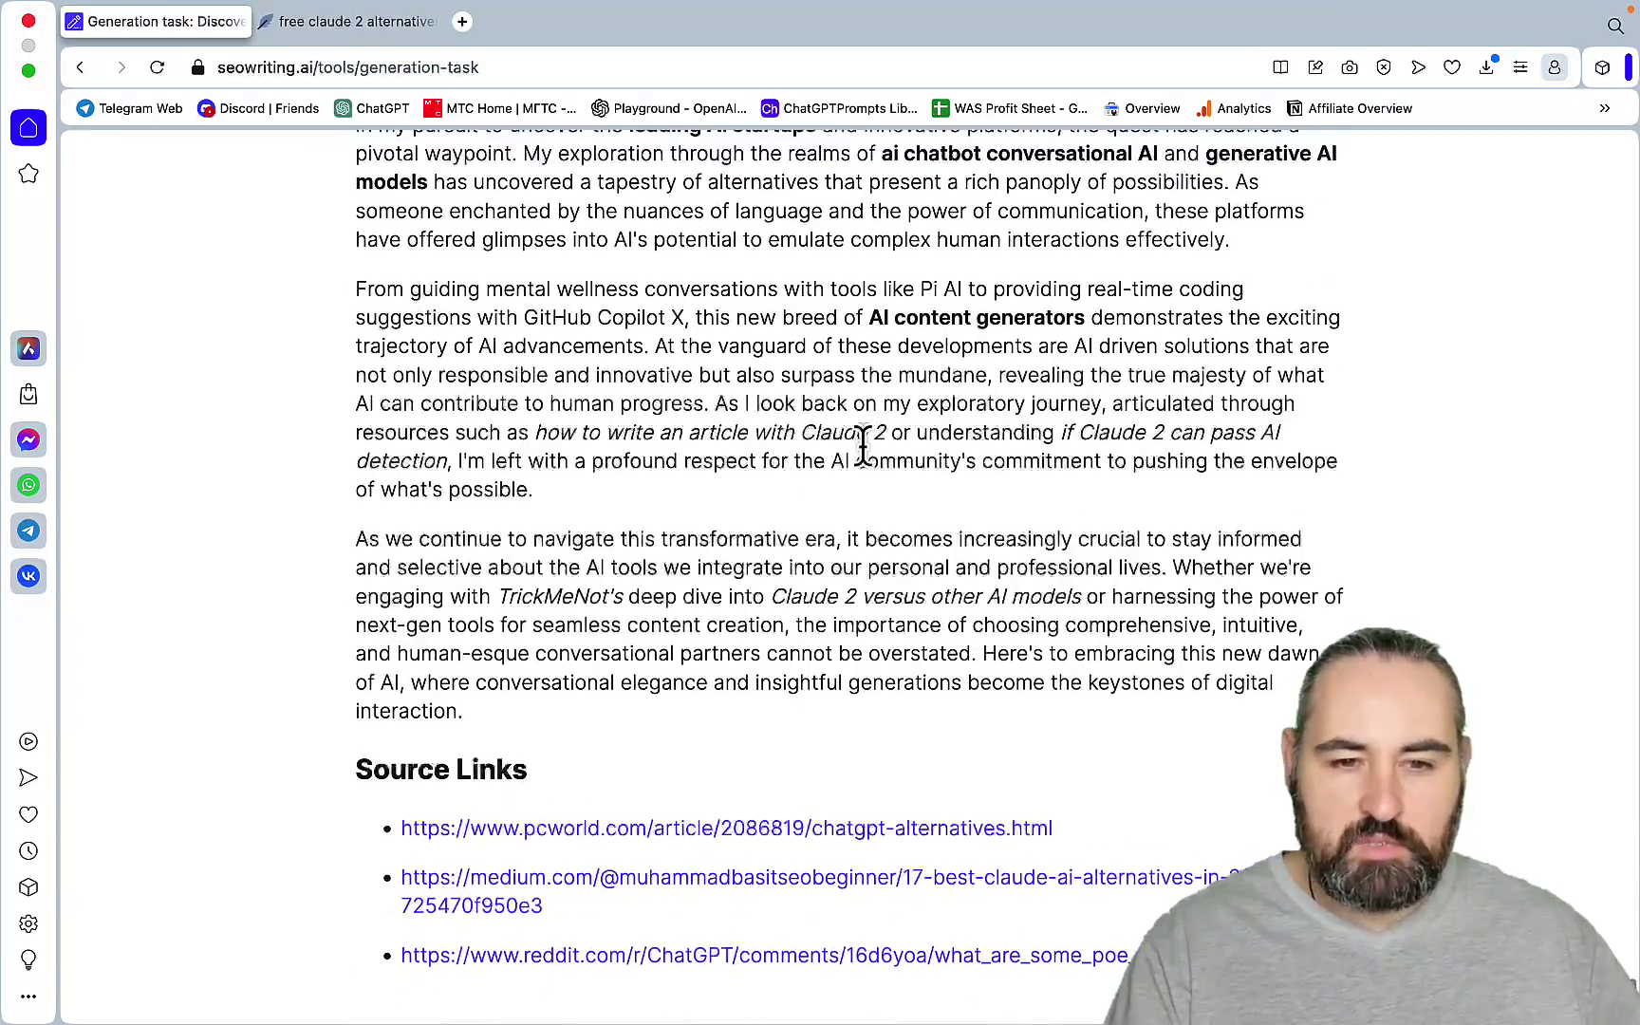
scroll(967, 598, up, 20)
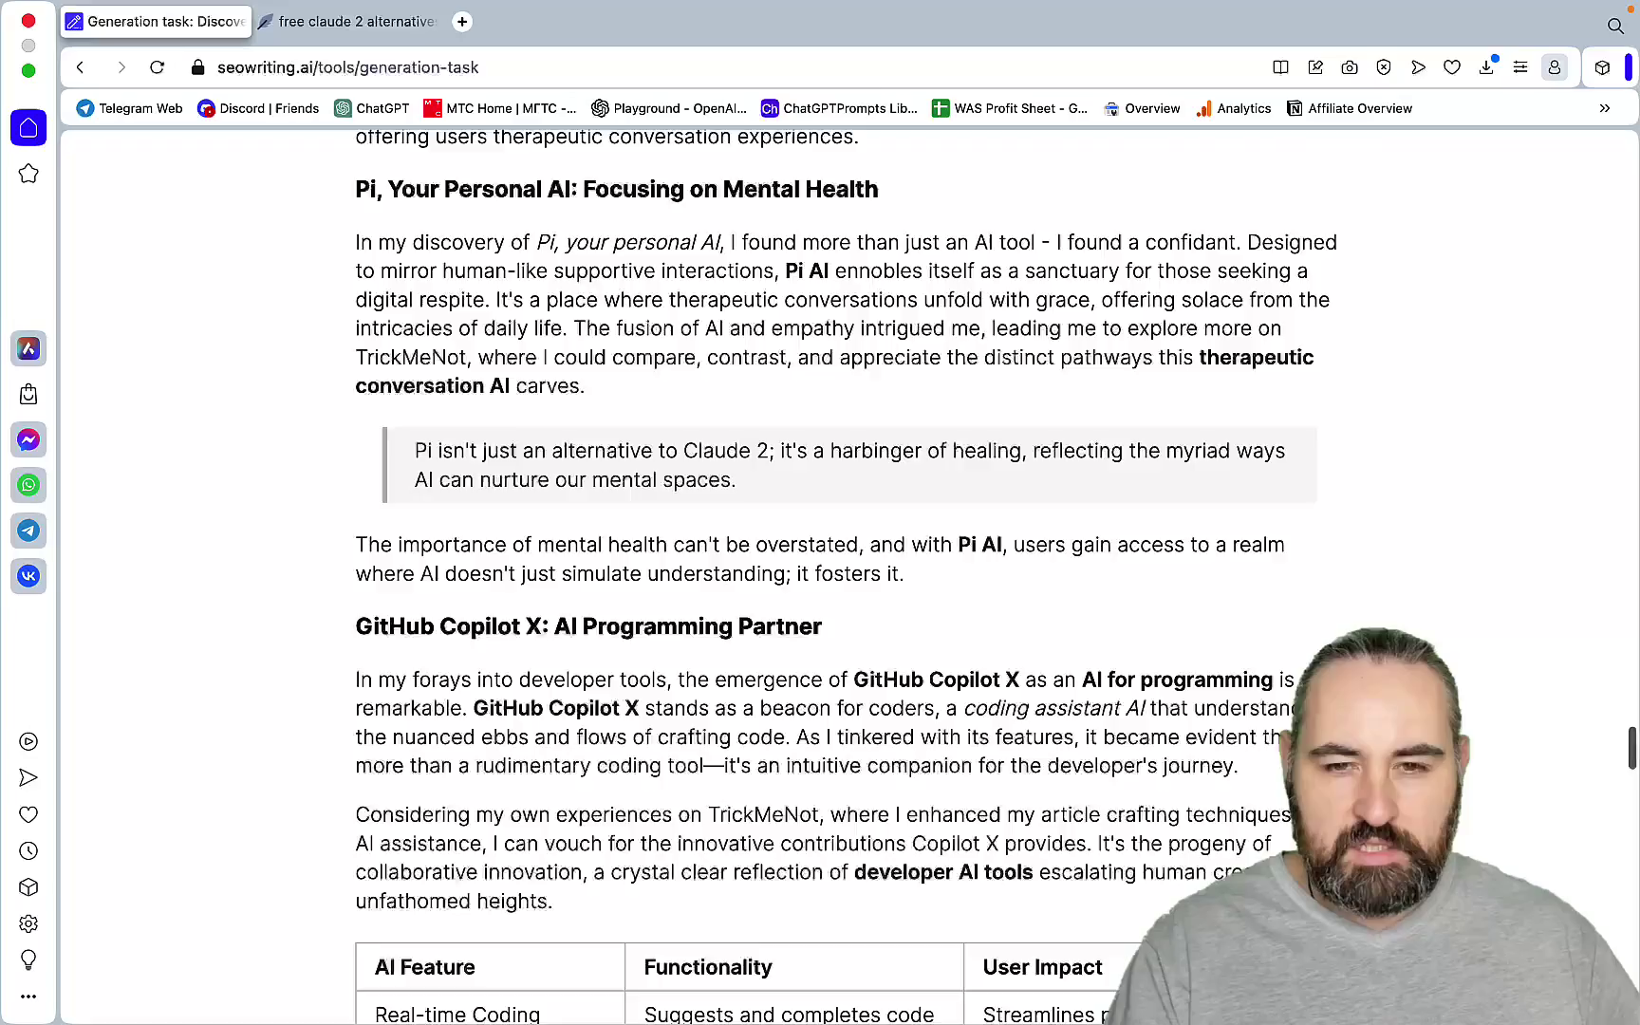
scroll(849, 474, up, 3)
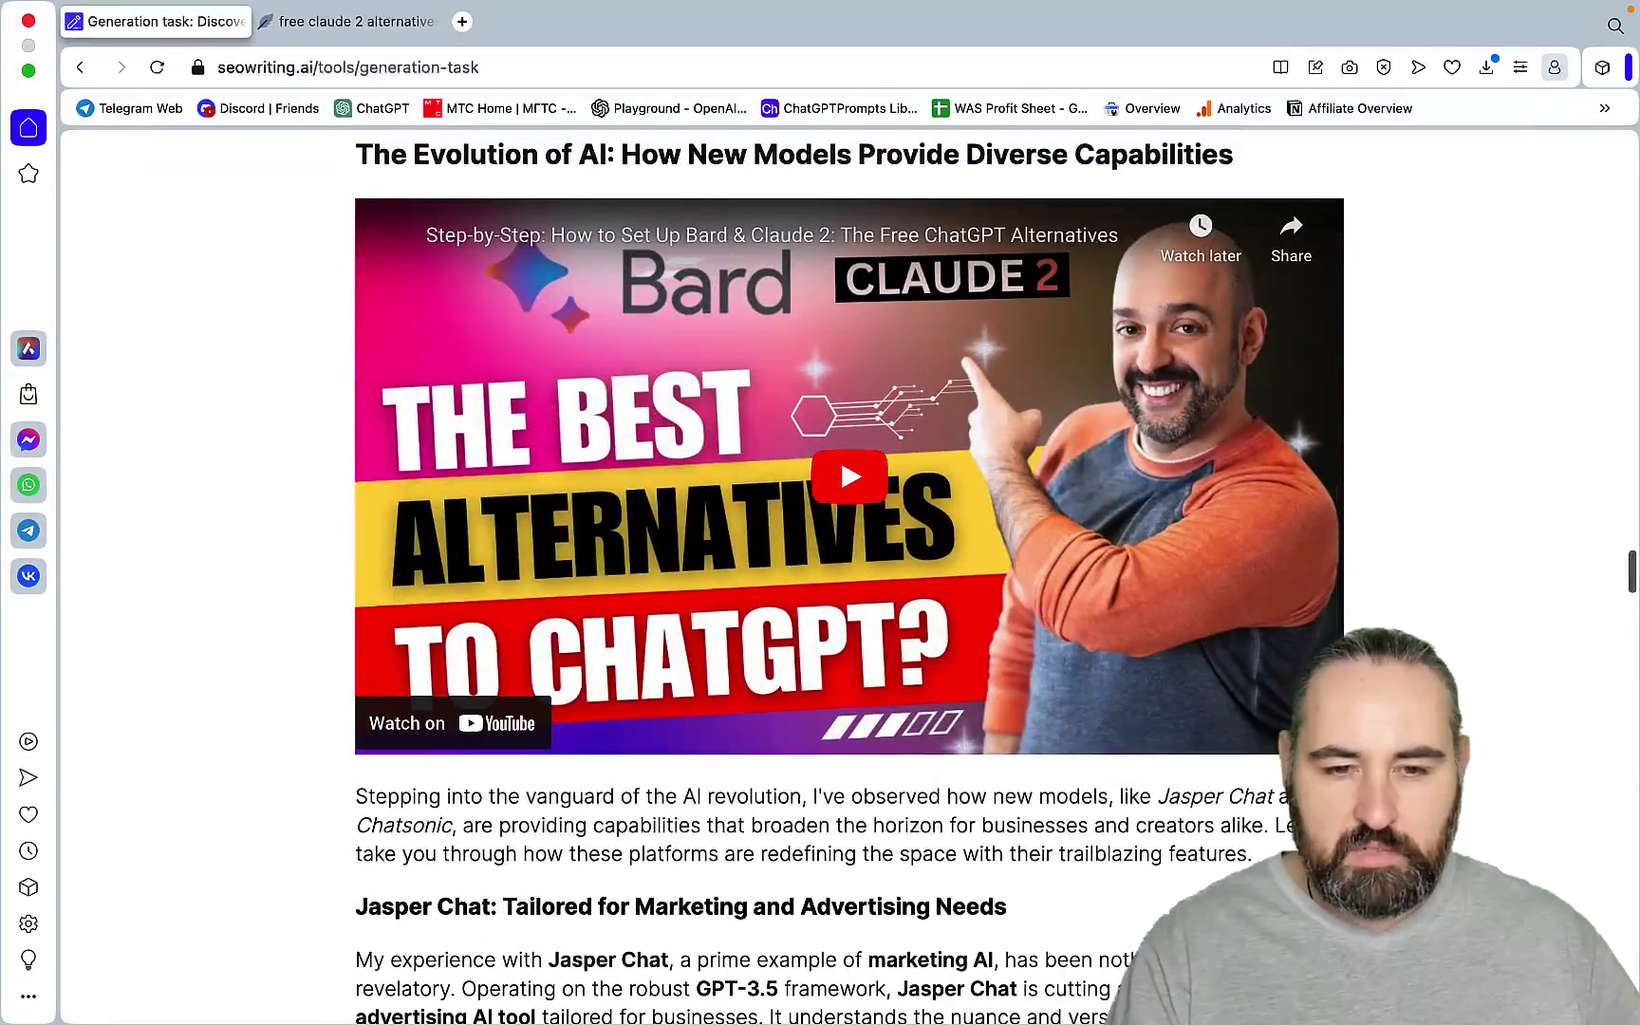
scroll(849, 475, up, 10)
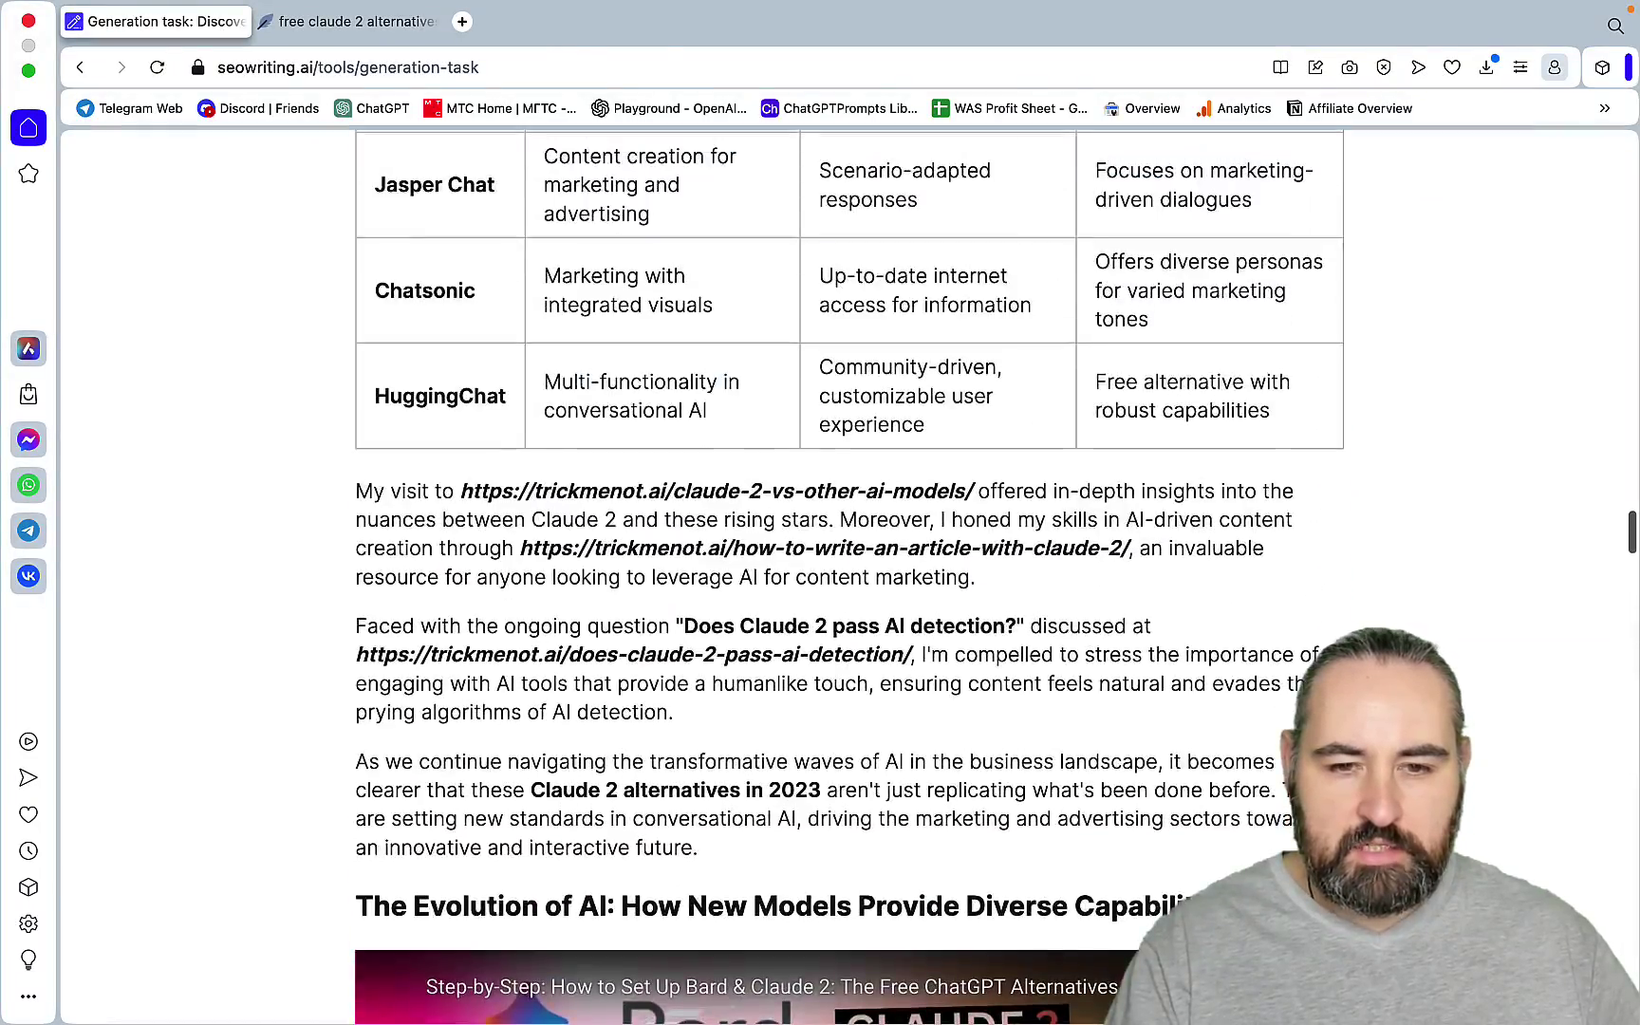
scroll(849, 475, up, 4)
scroll(850, 474, down, 2)
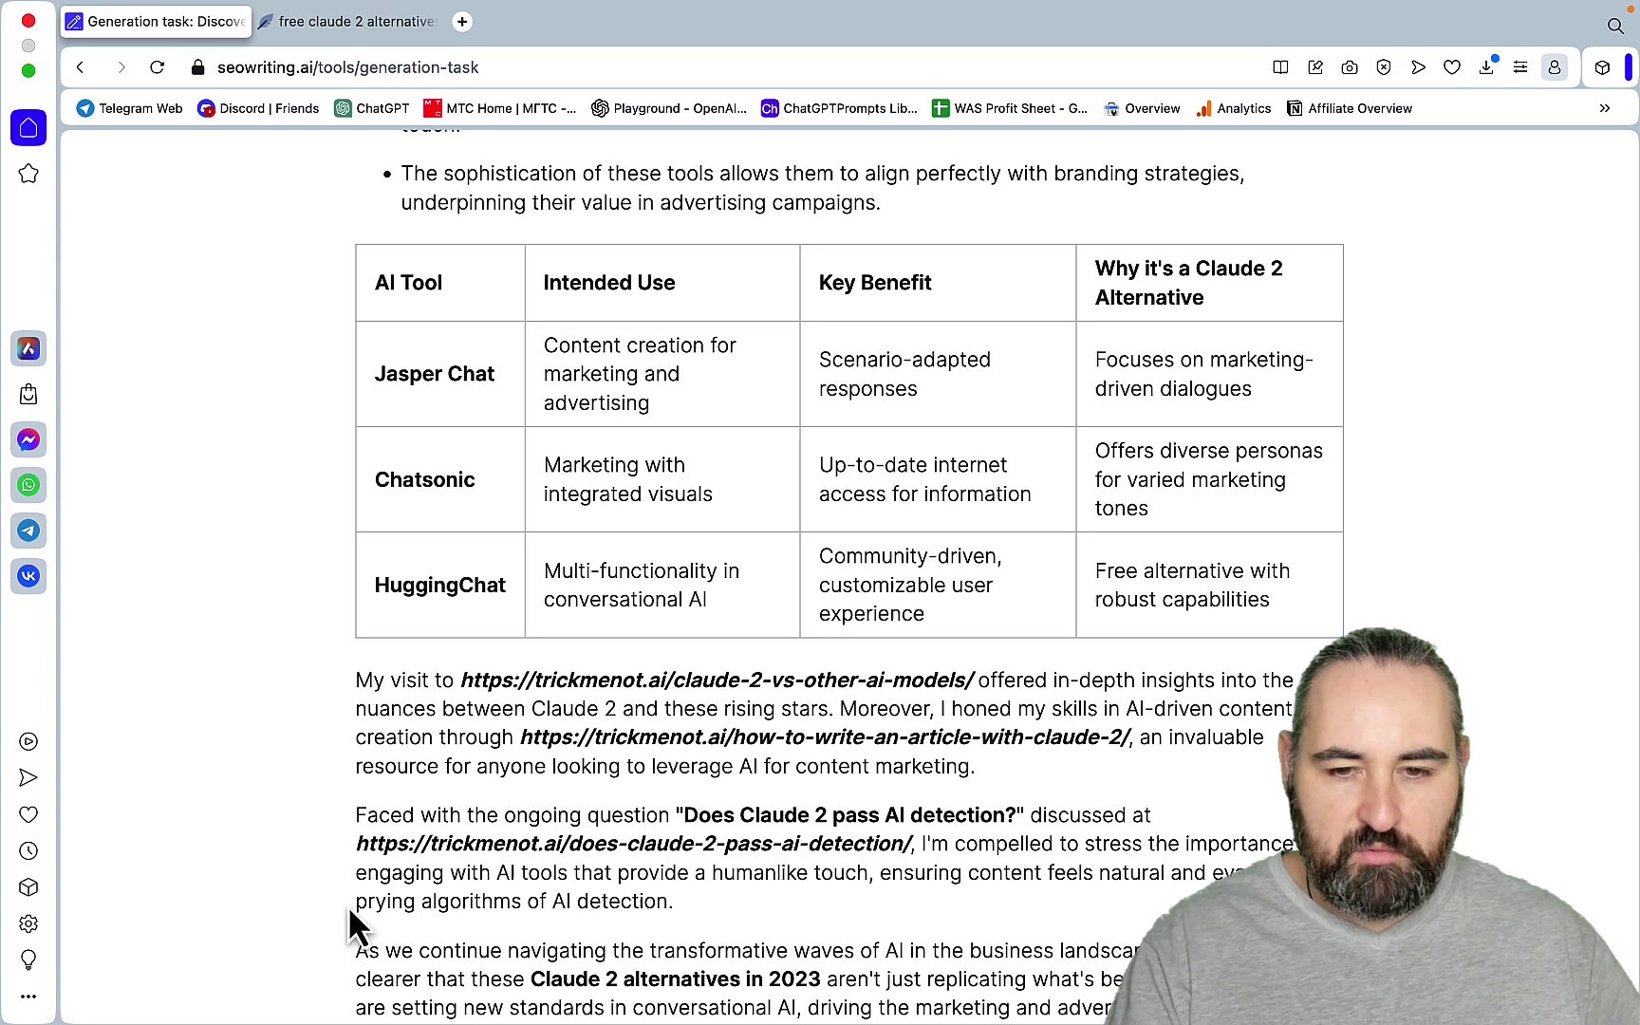
drag(455, 679, 1012, 912)
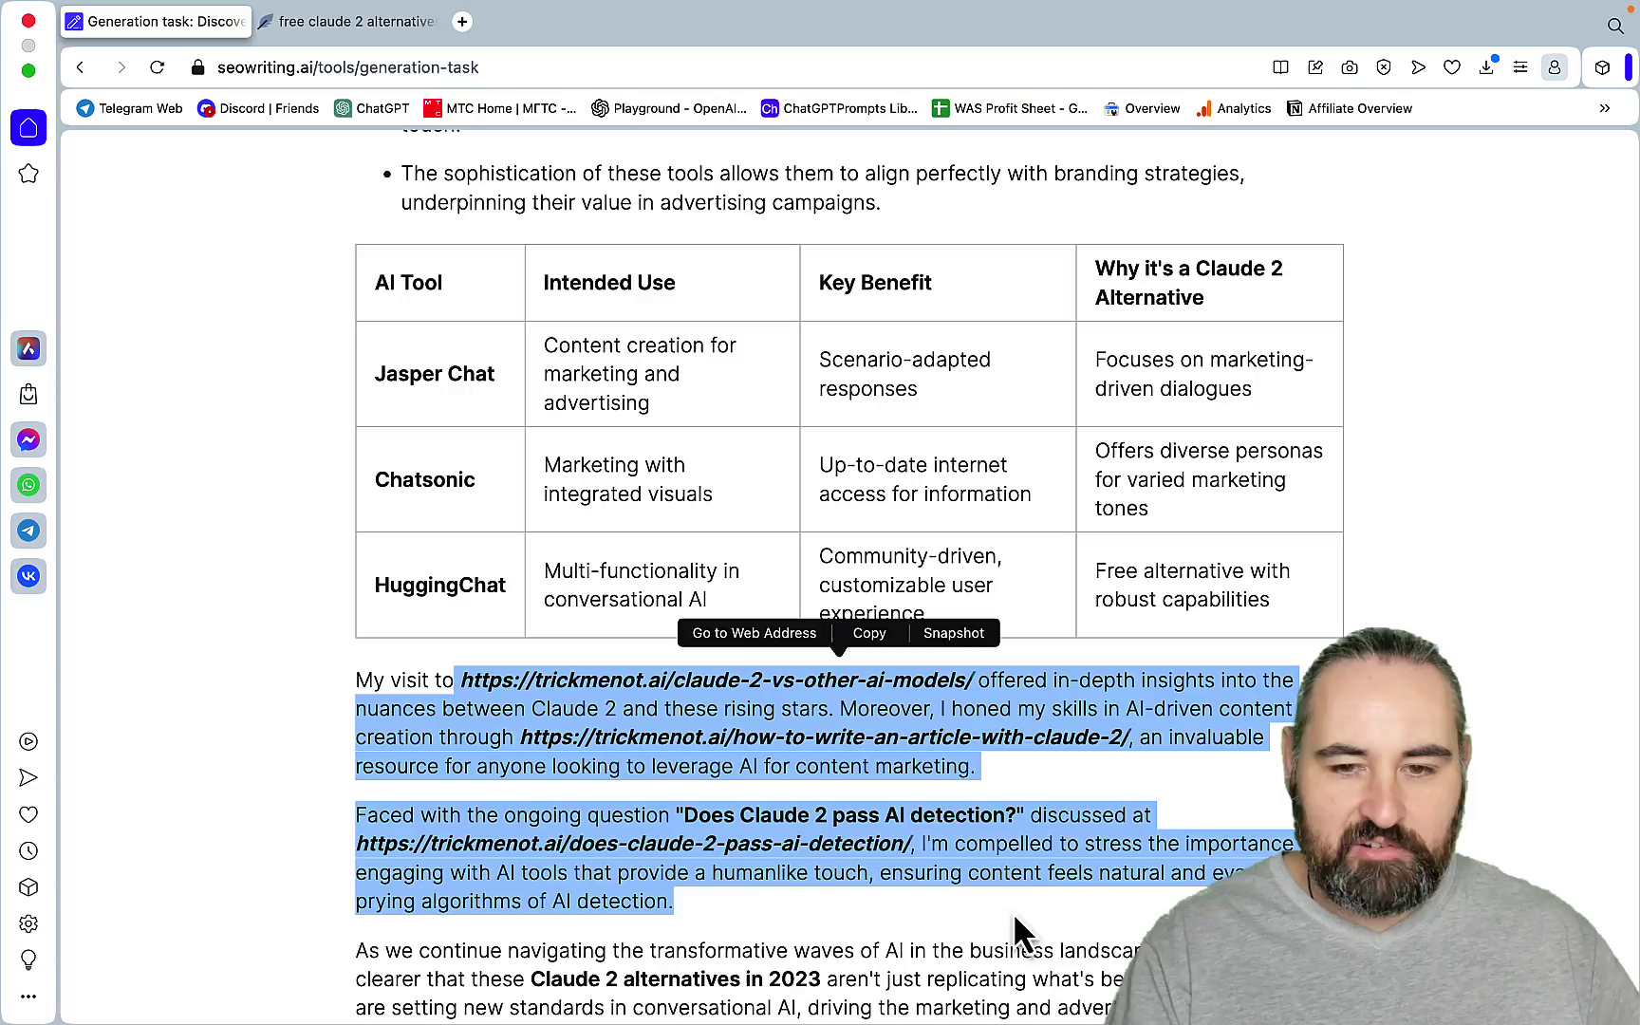
scroll(1012, 871, up, 20)
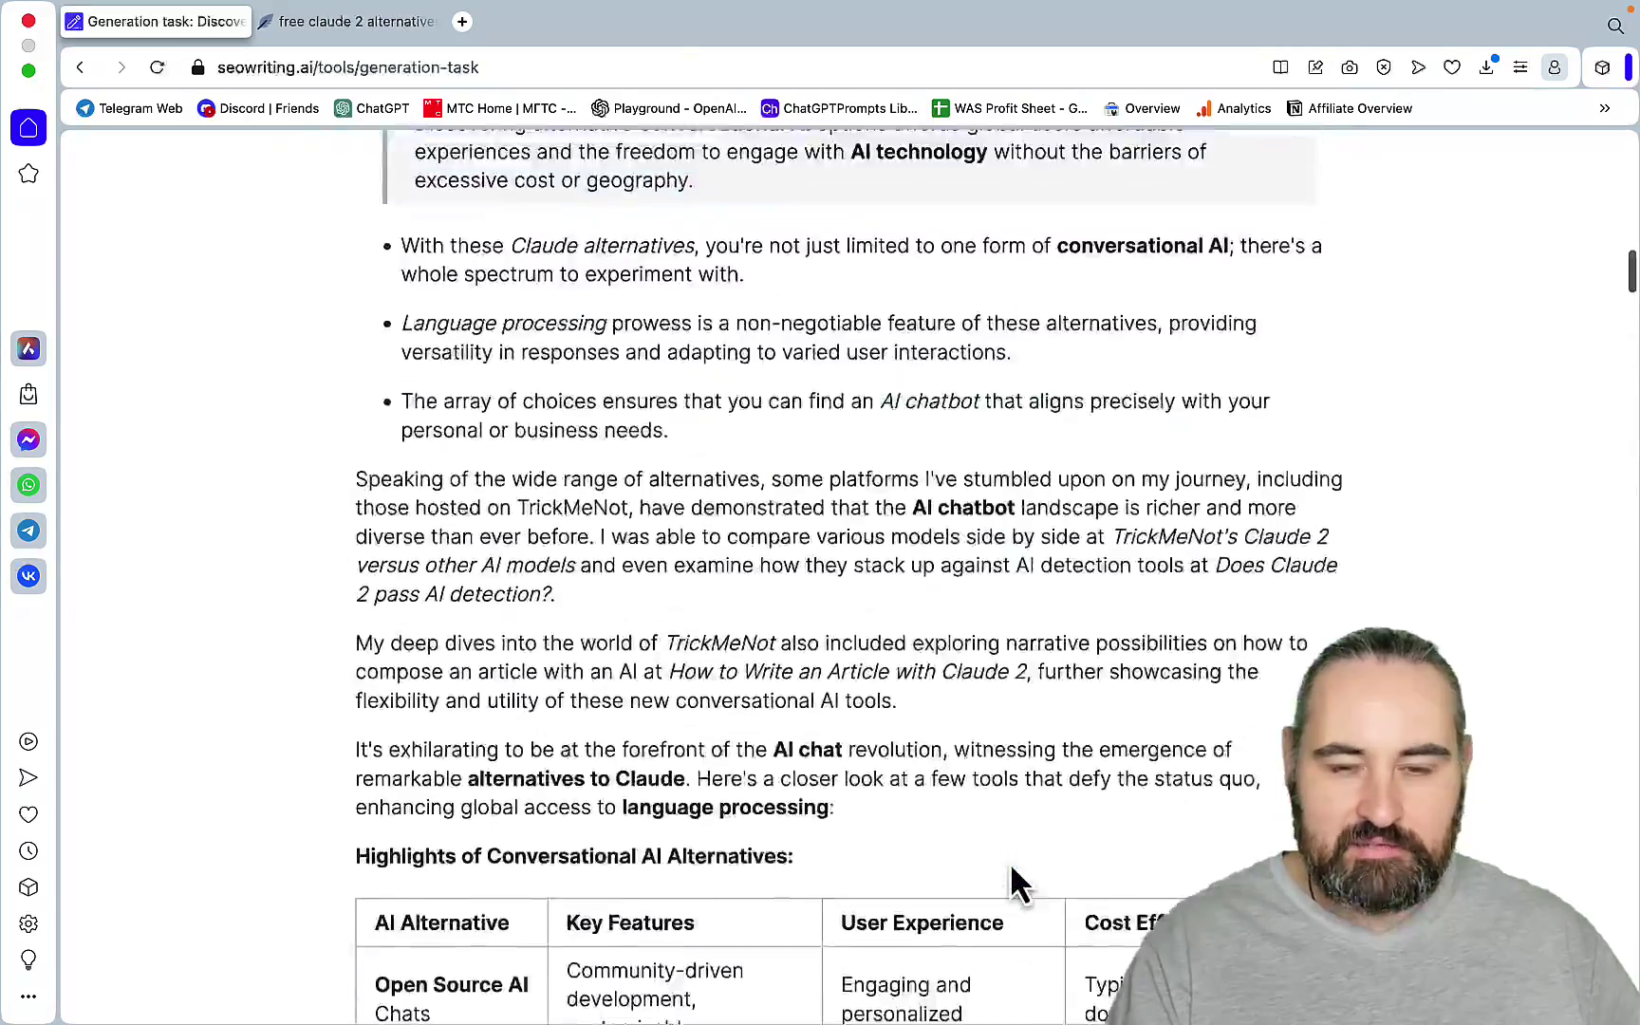
scroll(1010, 863, down, 20)
scroll(1010, 859, up, 3)
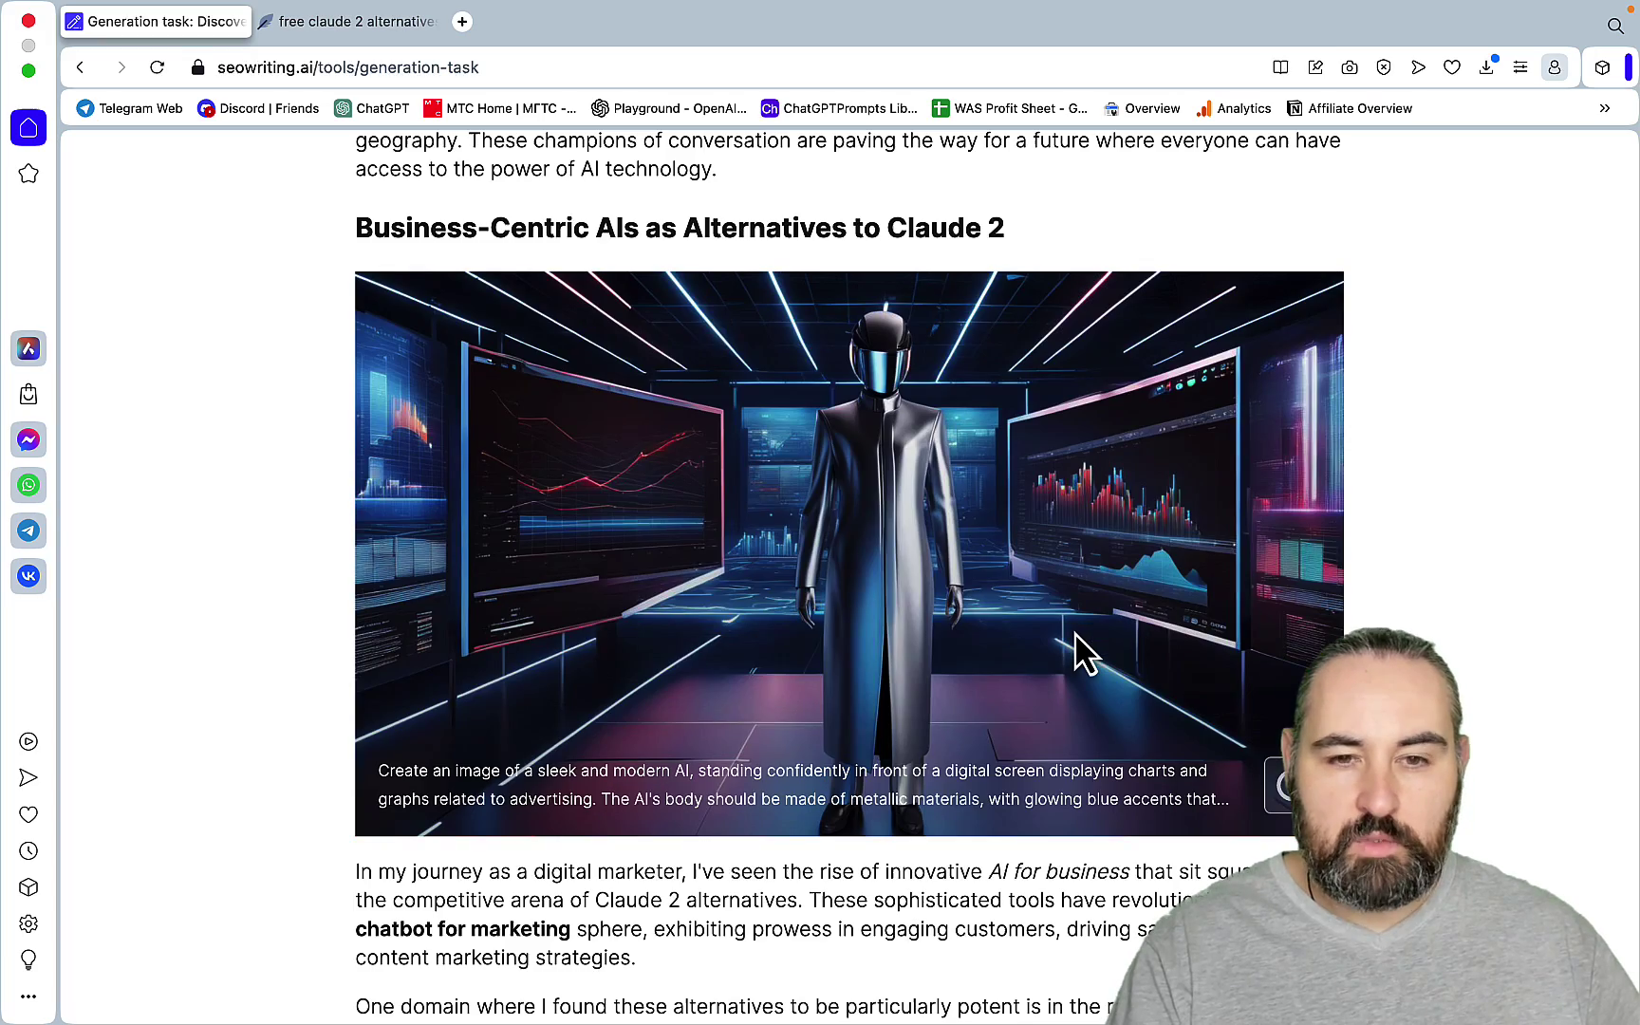
scroll(1187, 704, up, 20)
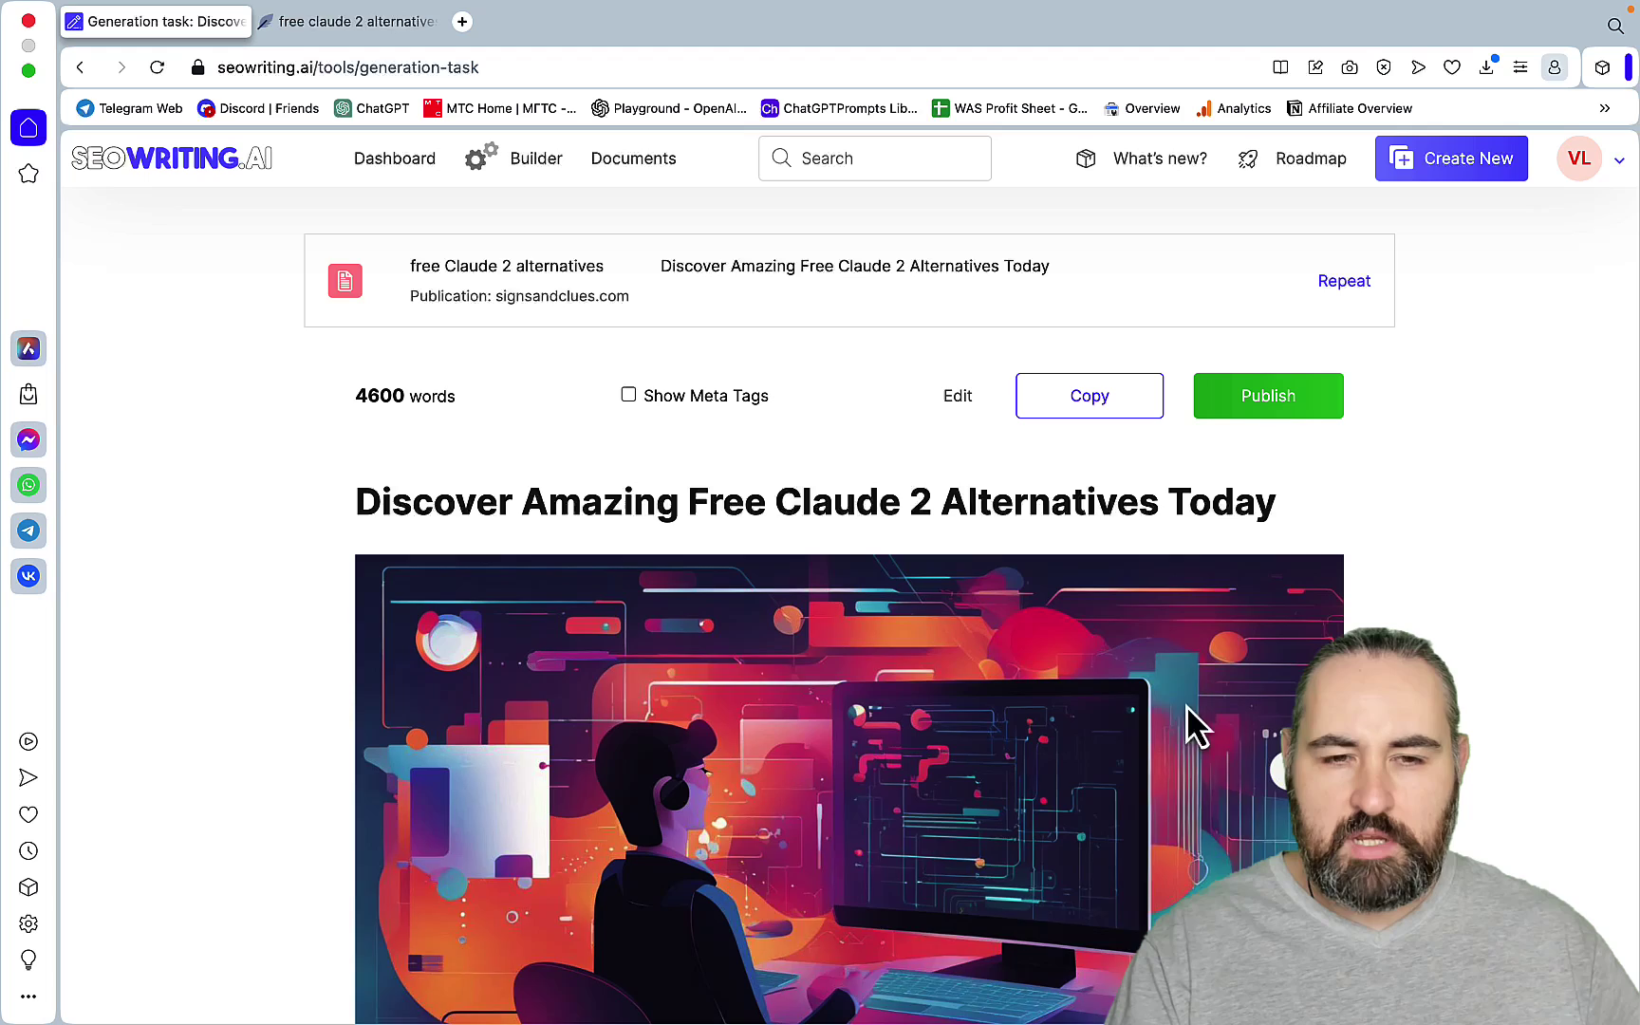
- Load signsandclues.com in a new browser tab and look over its posts
click(465, 23)
text(signsandclues.com)
key(Return)
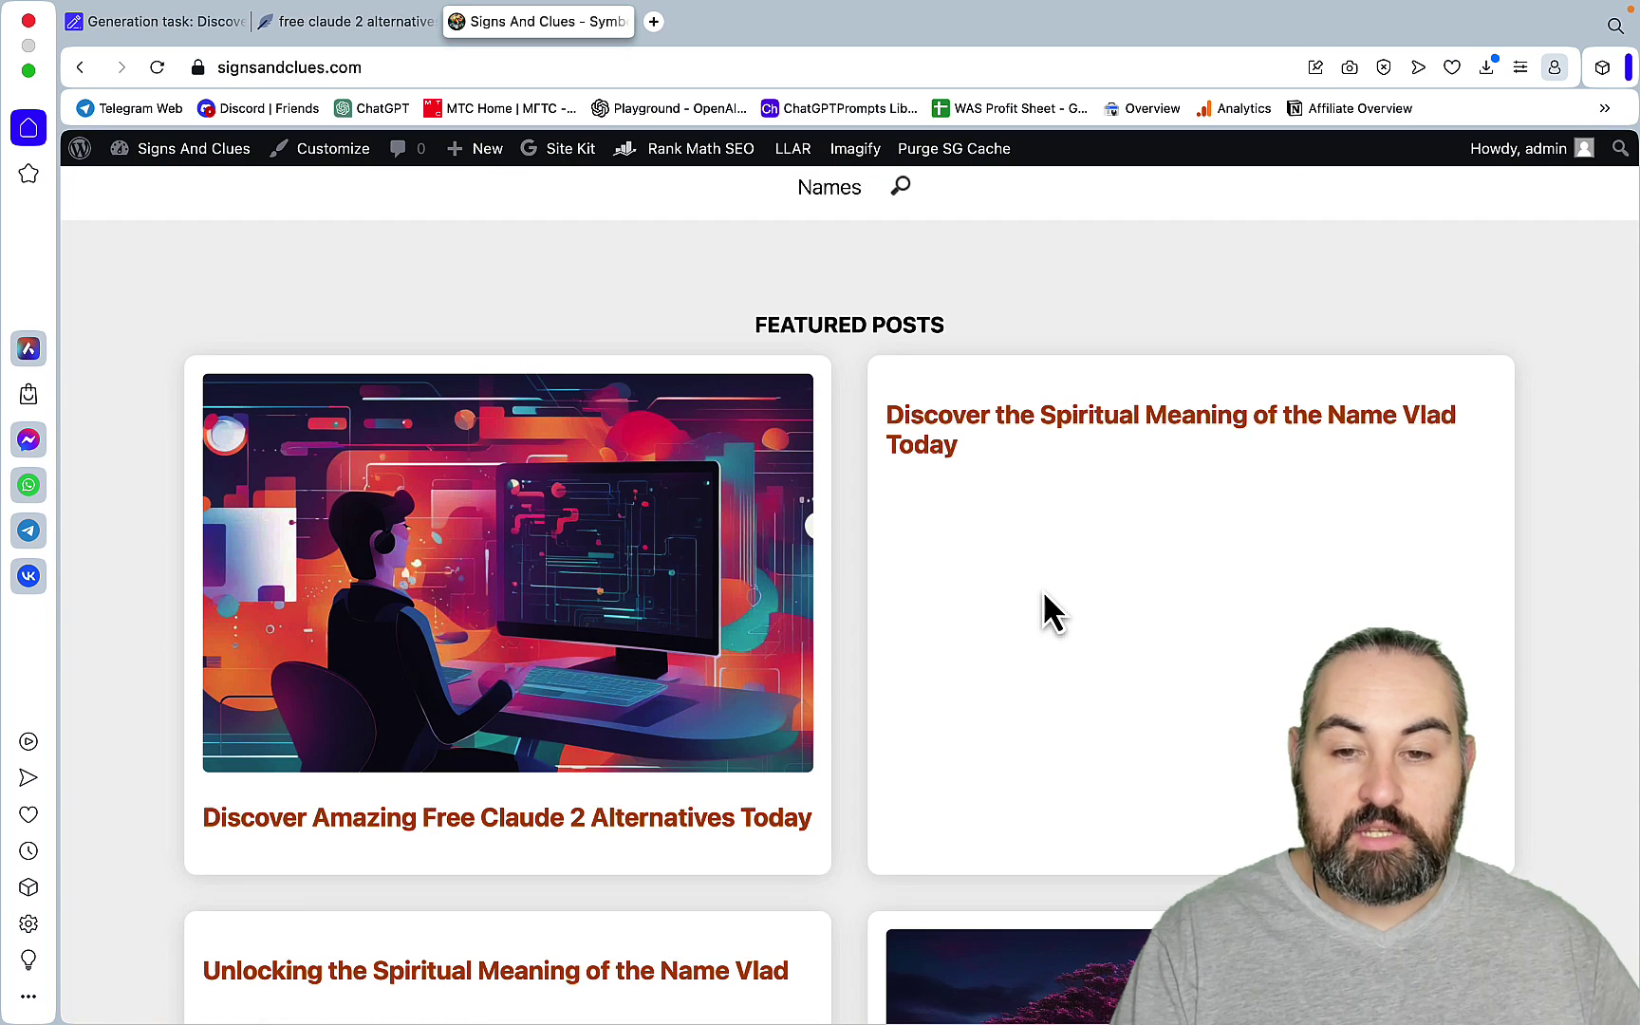
scroll(1044, 598, down, 15)
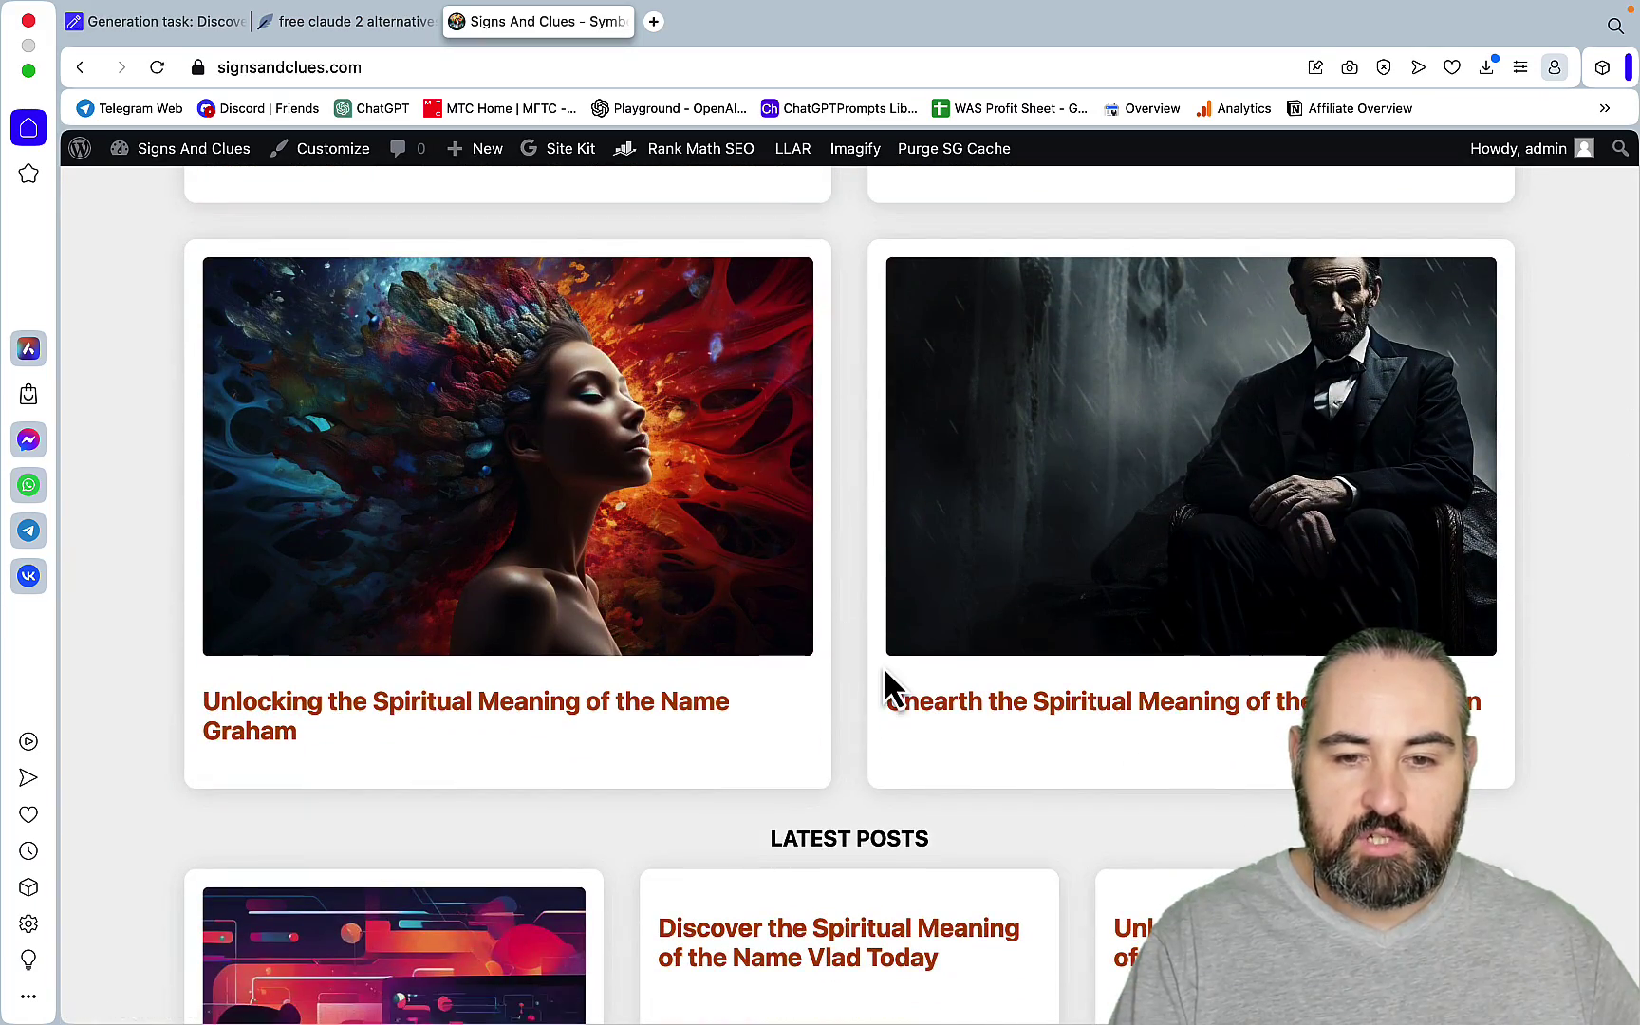
scroll(885, 679, down, 2)
scroll(884, 666, up, 15)
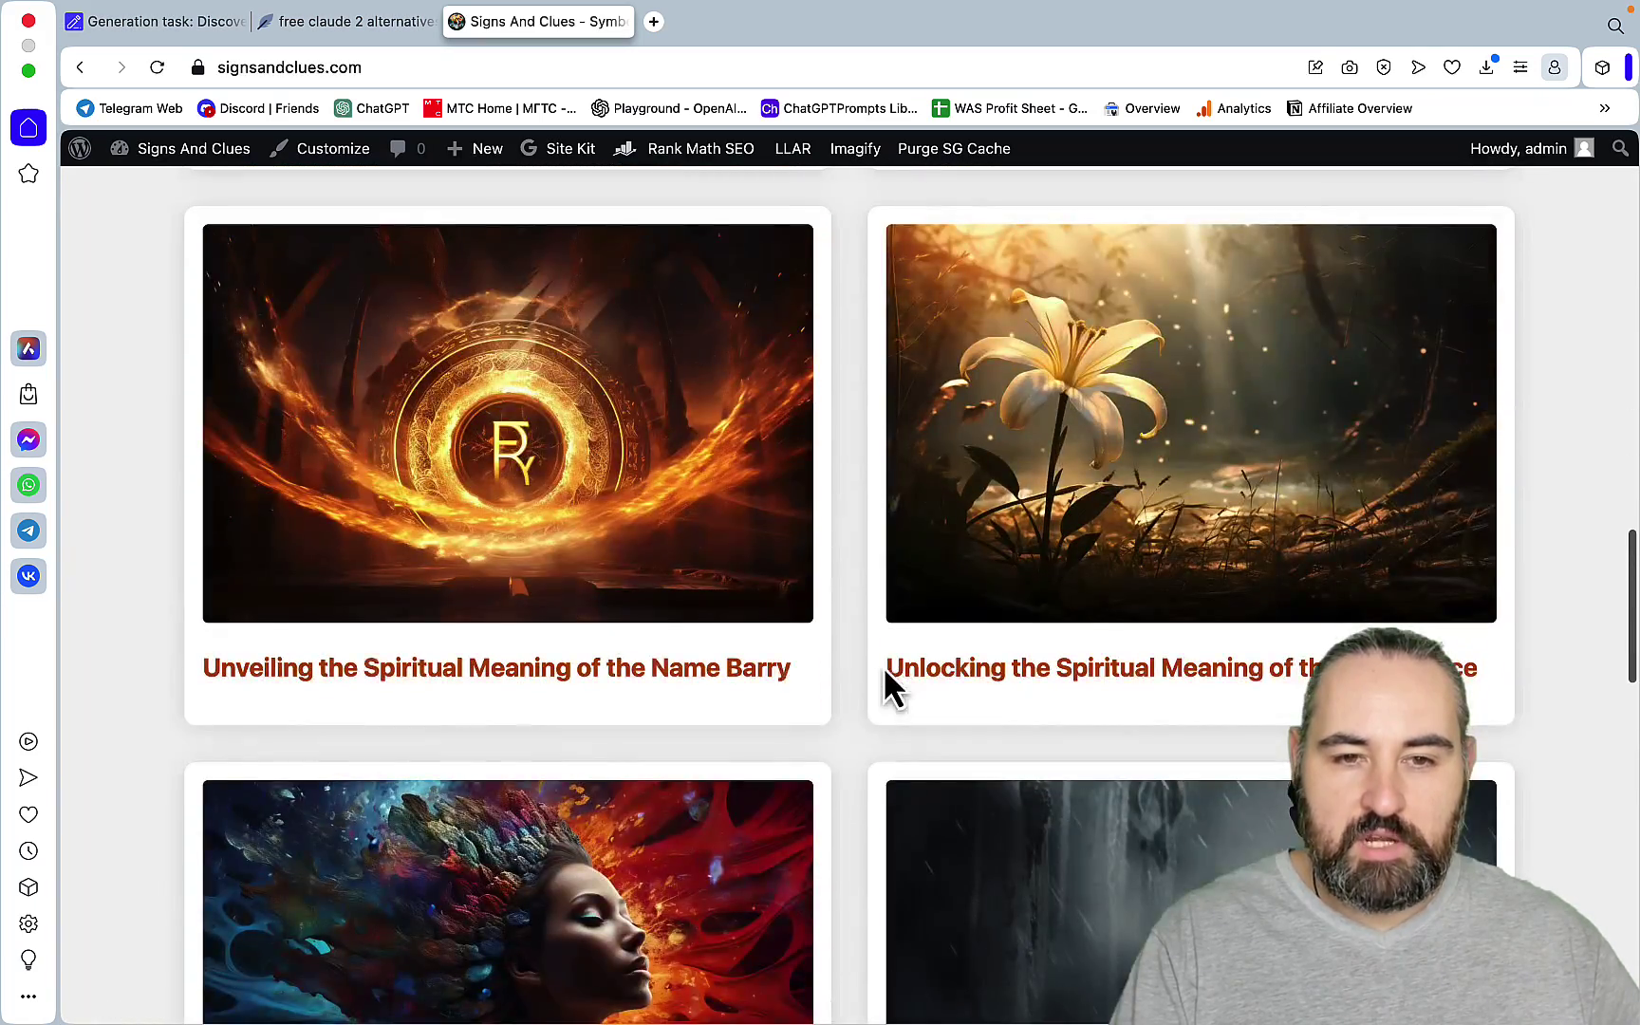
scroll(883, 665, up, 10)
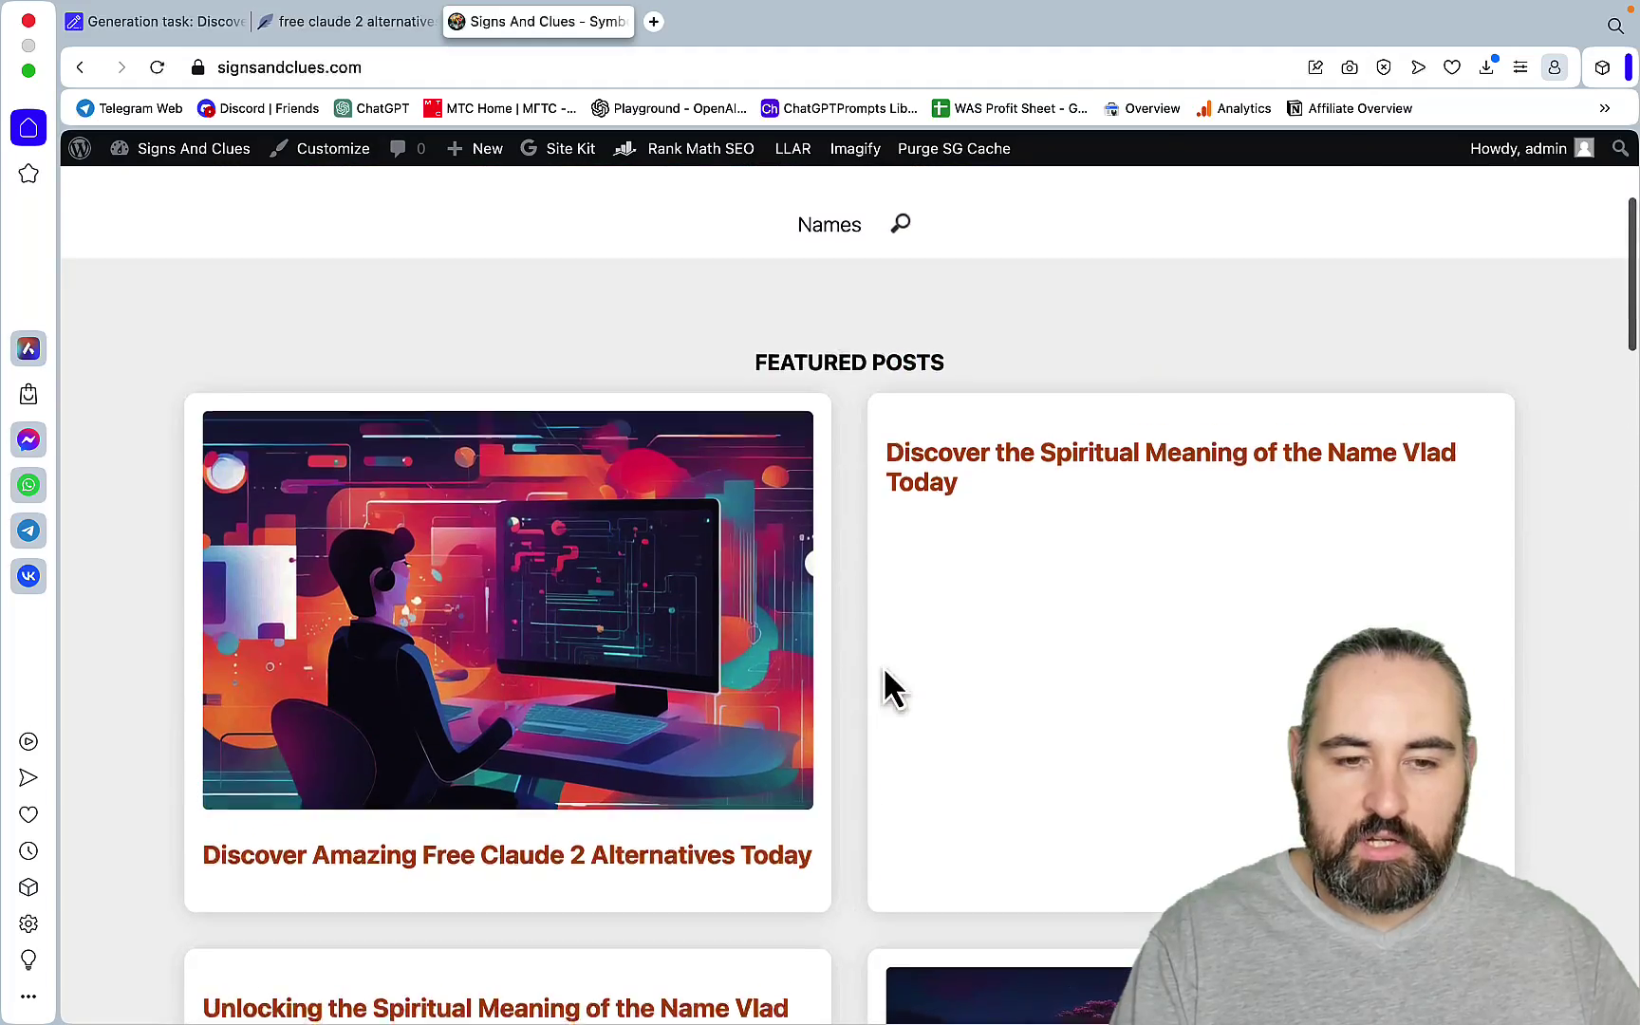
- Open the published Claude 2 alternatives post and highlight its does-claude-2-pass-ai-detection link
click(493, 877)
scroll(1231, 671, down, 15)
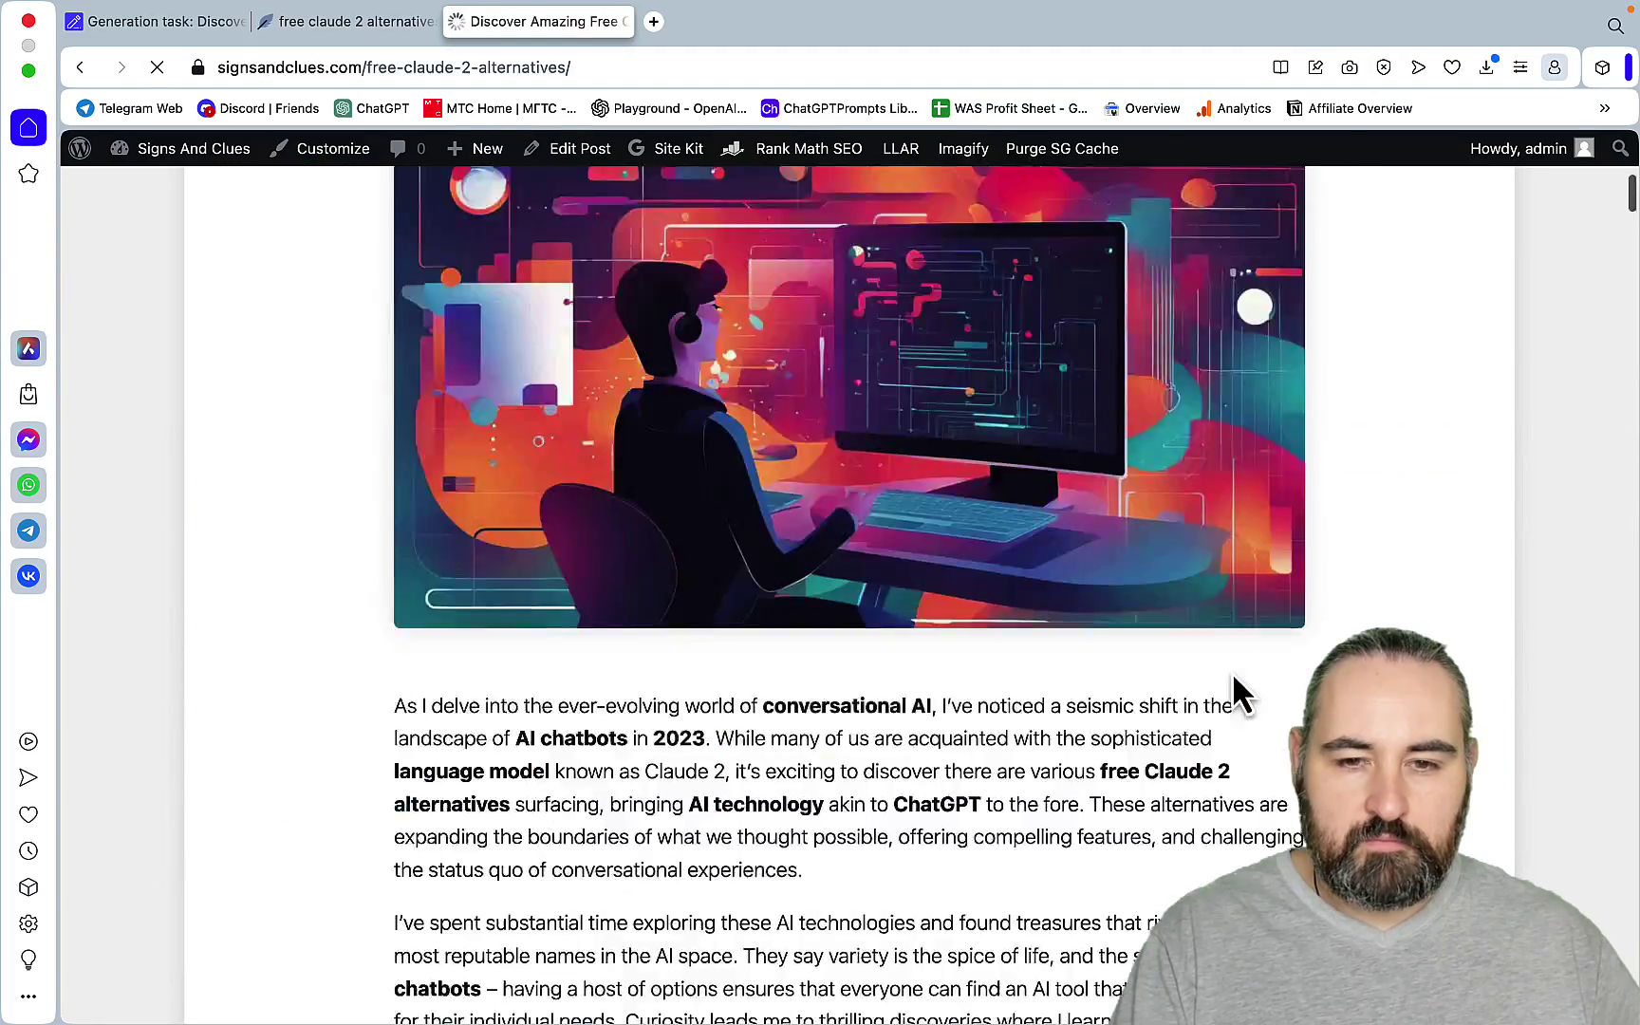
scroll(1234, 678, down, 15)
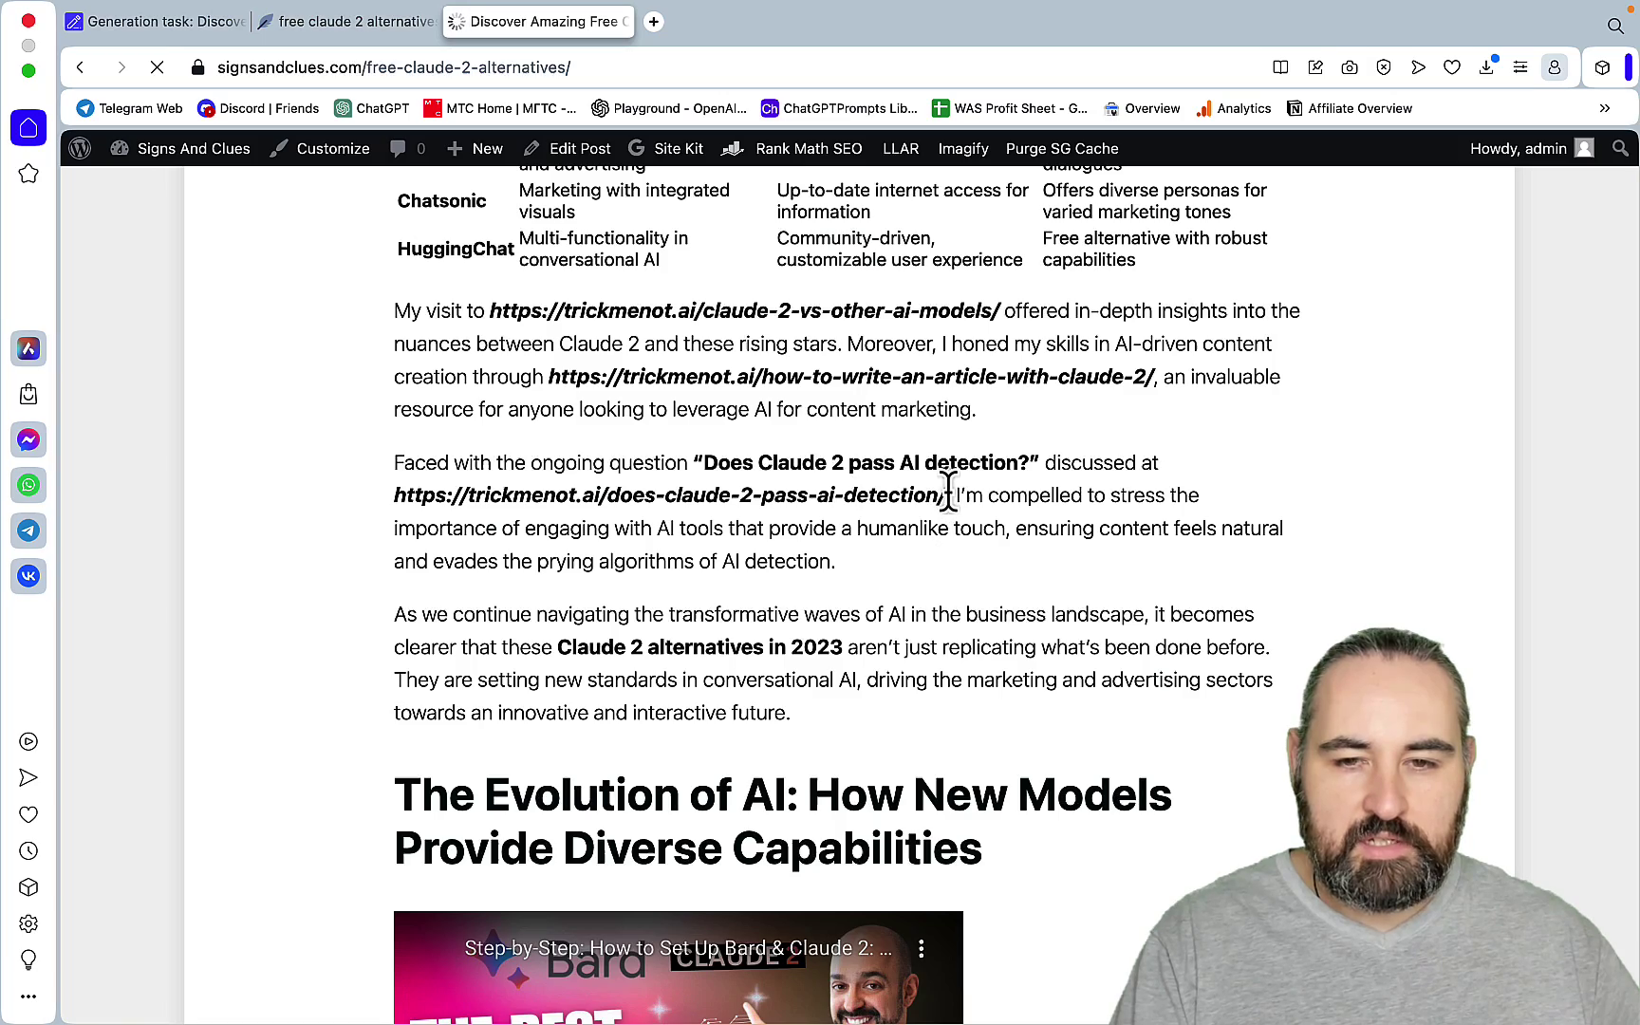
drag(948, 494, 355, 502)
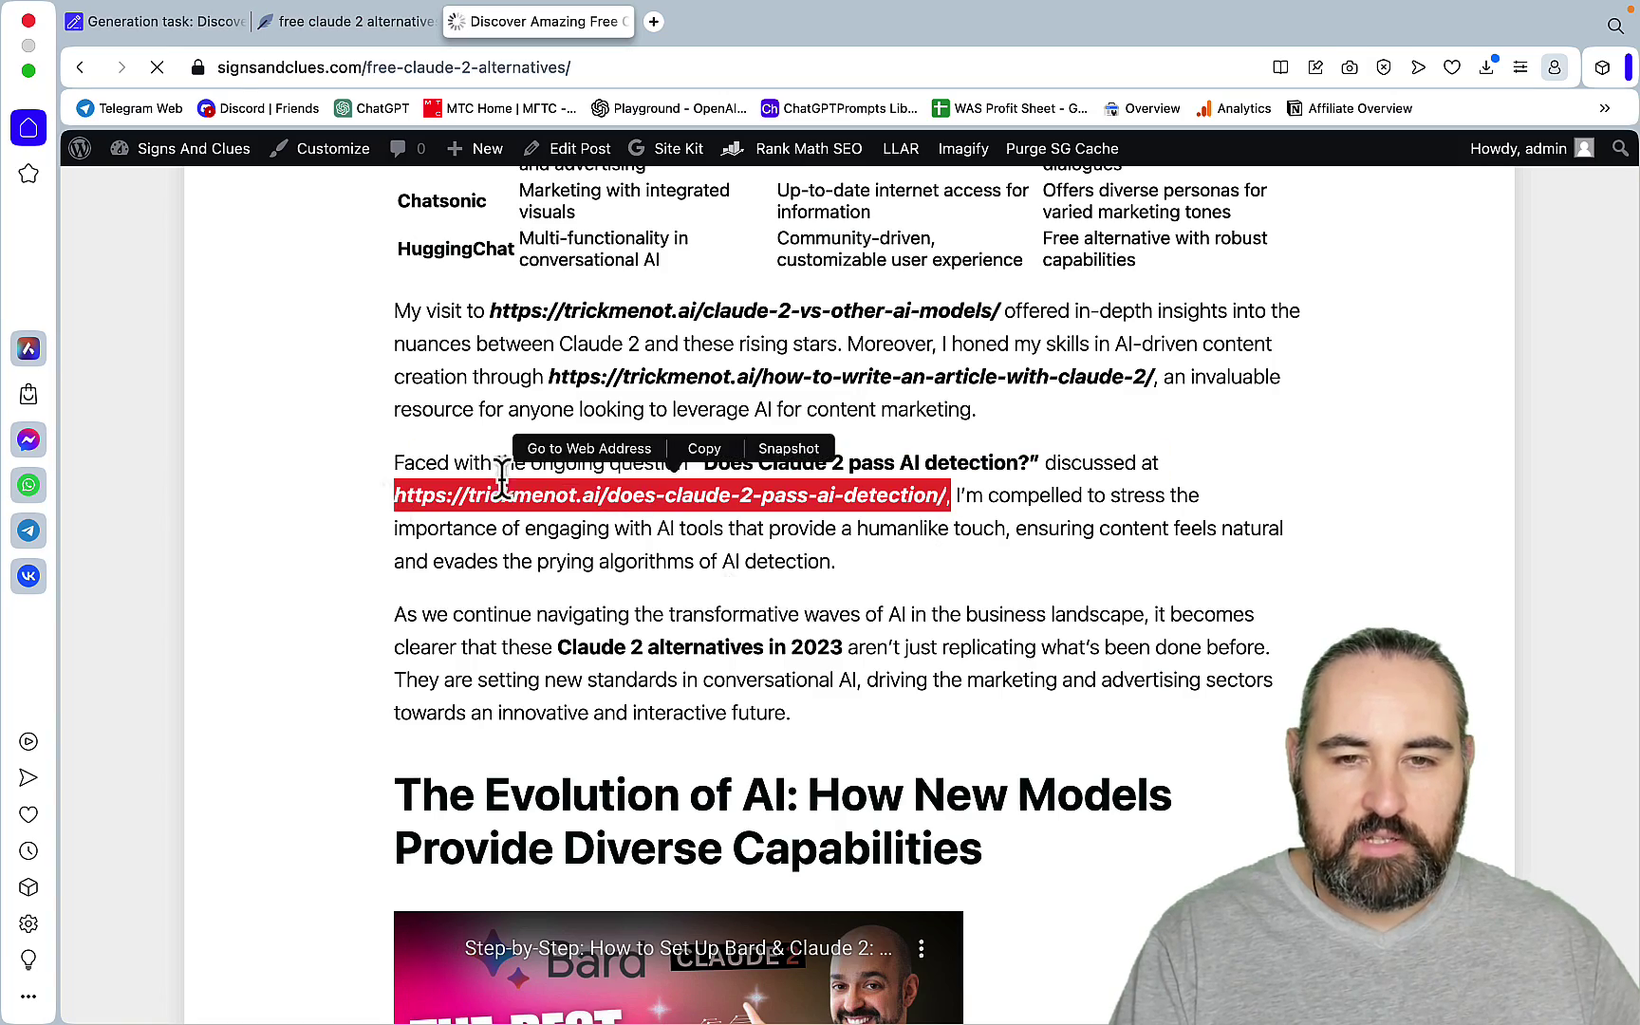
scroll(742, 583, up, 3)
scroll(742, 584, up, 20)
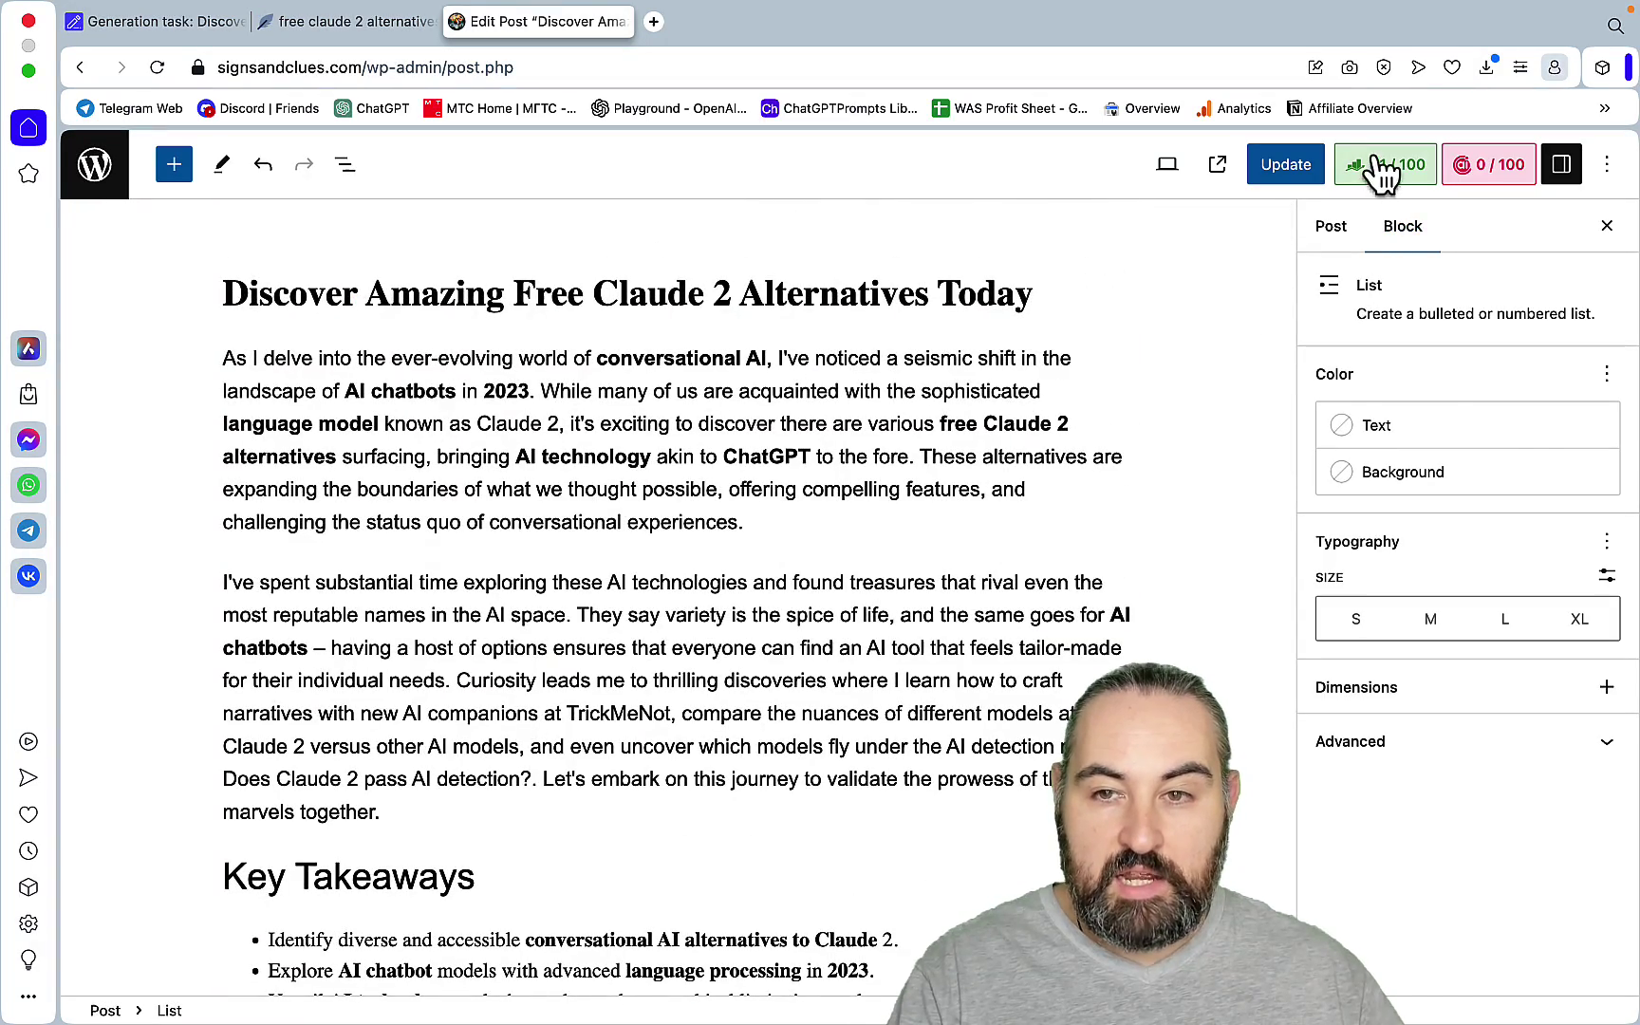
- Show the Rank Math panel and review the post's 81/100 score and 4357-word Basic SEO checks
click(1381, 171)
scroll(1553, 490, down, 5)
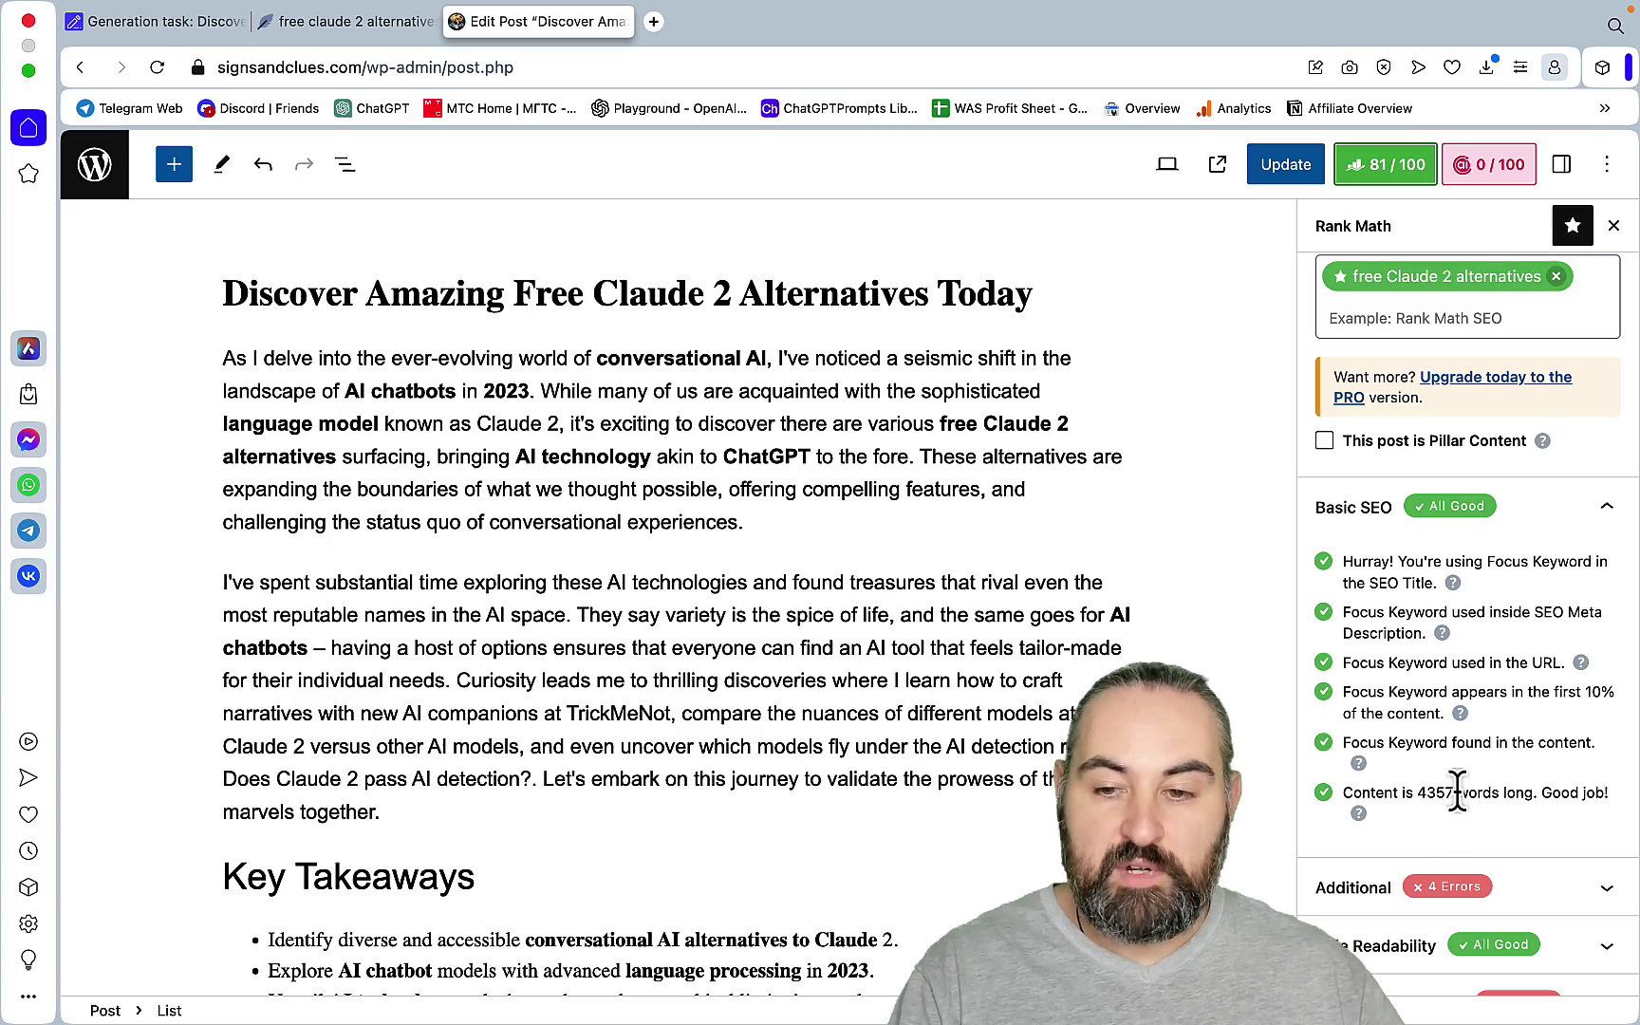
scroll(1187, 759, down, 20)
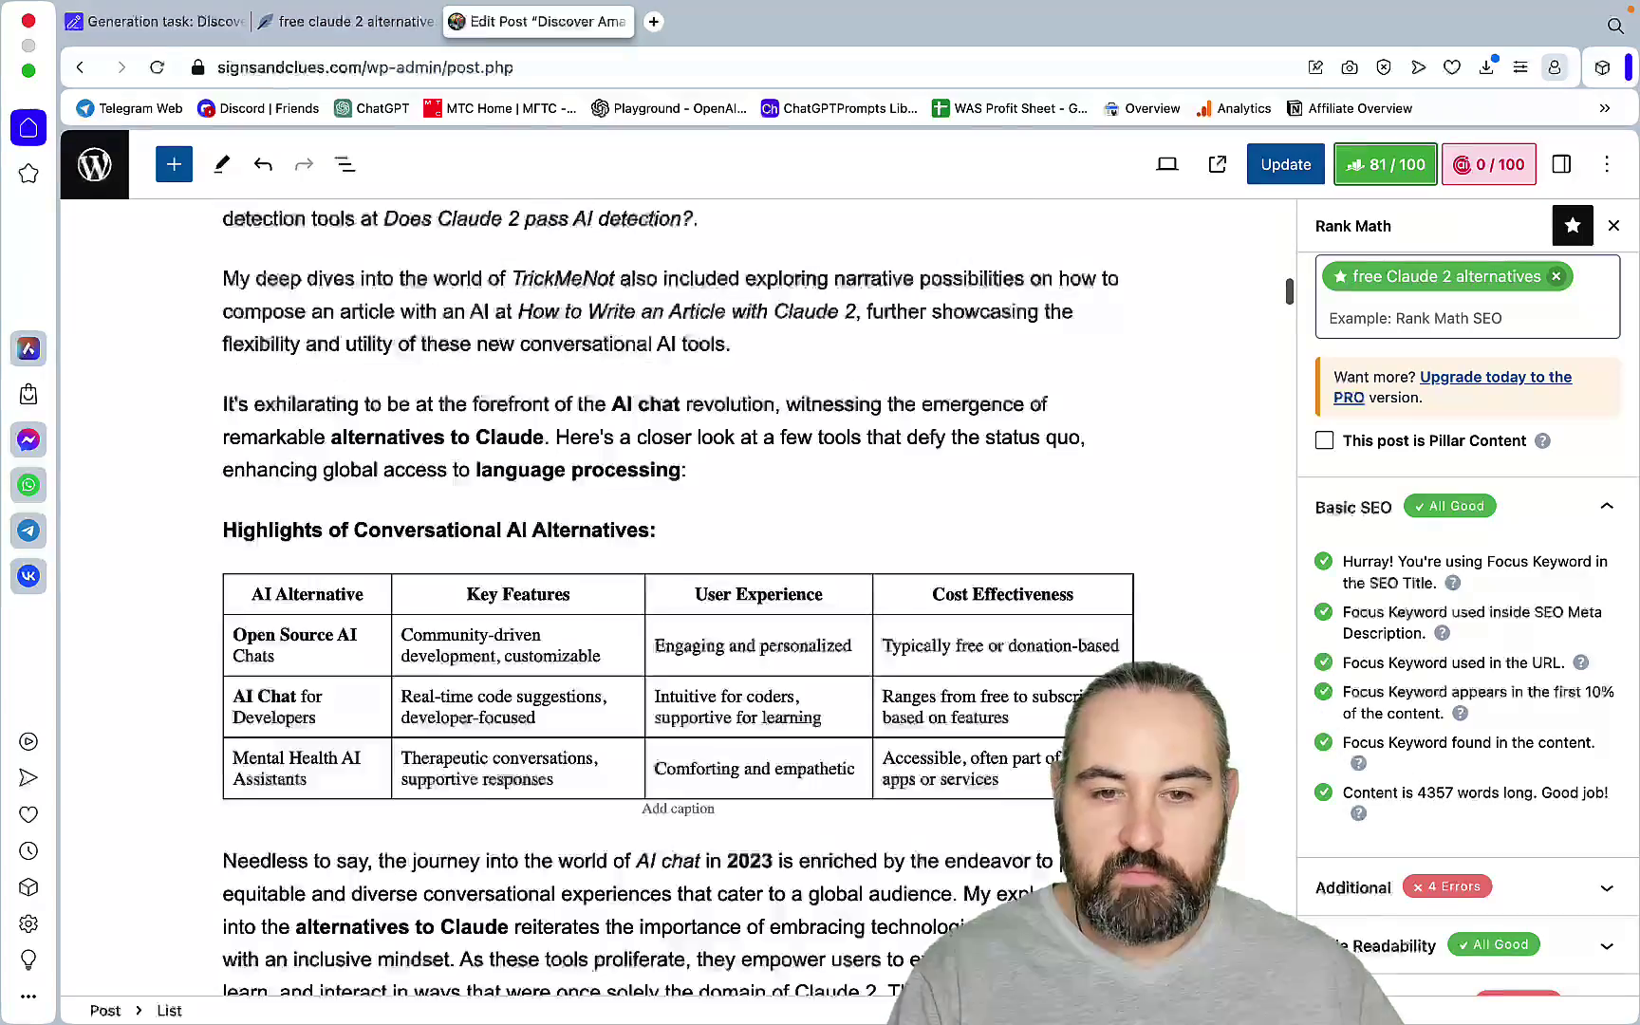
scroll(1562, 580, down, 2)
scroll(1068, 527, down, 20)
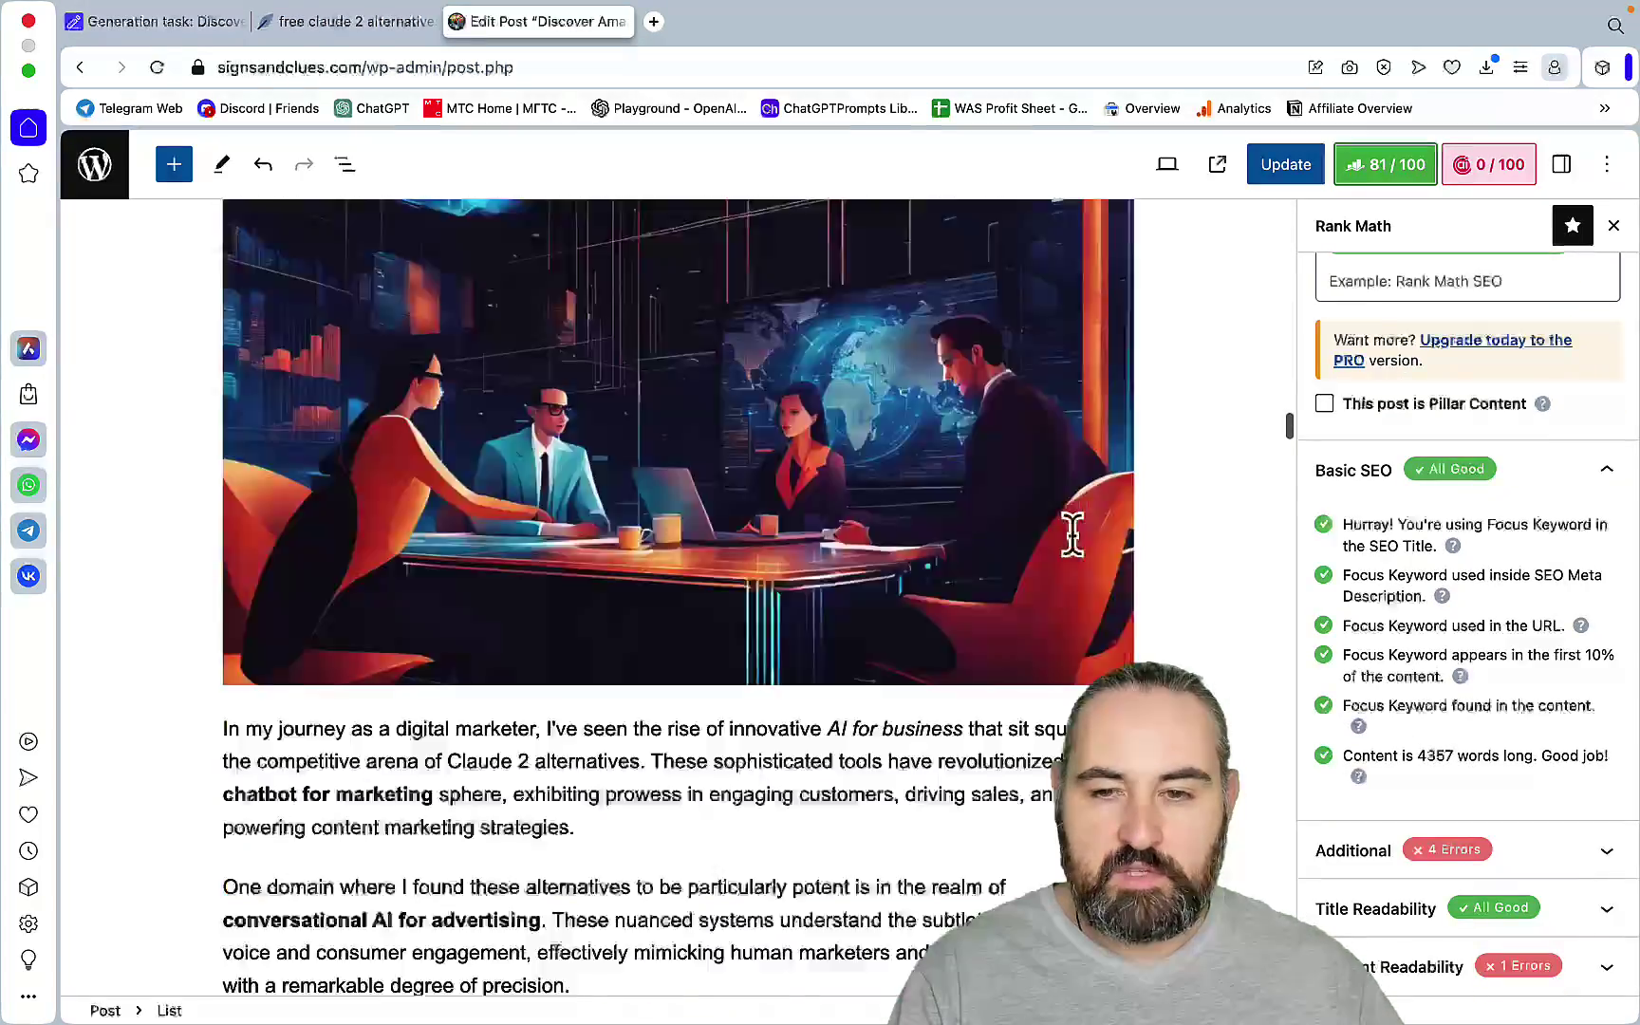
scroll(1071, 535, down, 20)
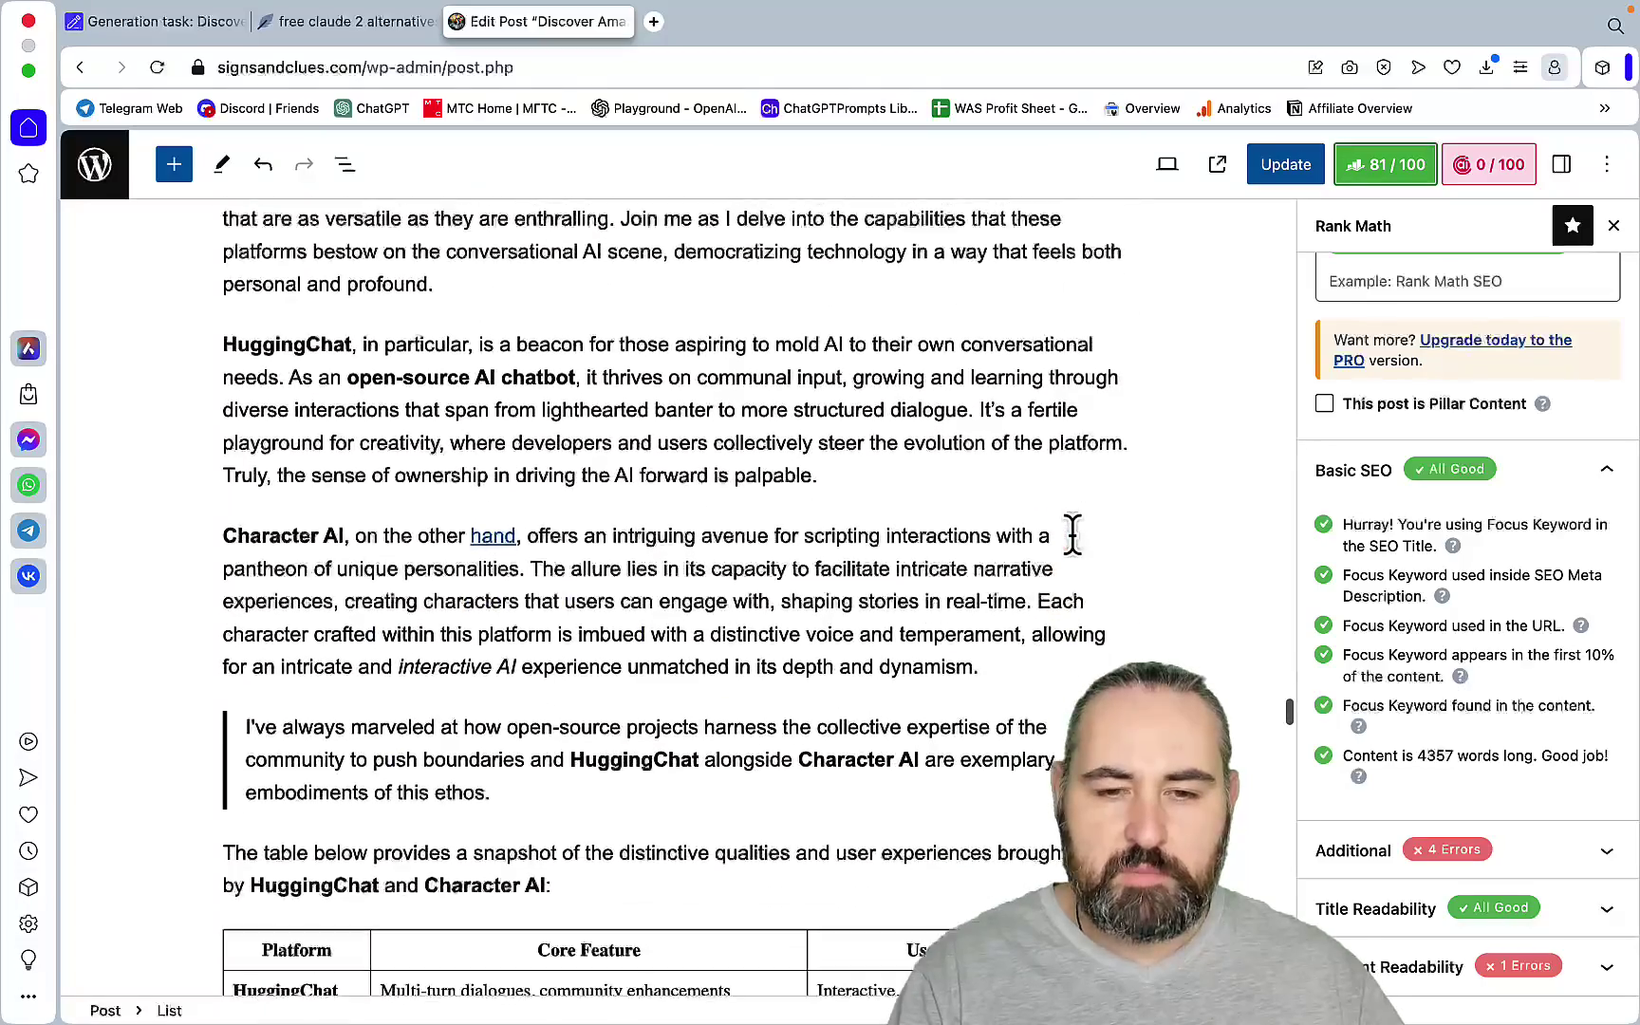
scroll(1072, 533, down, 3)
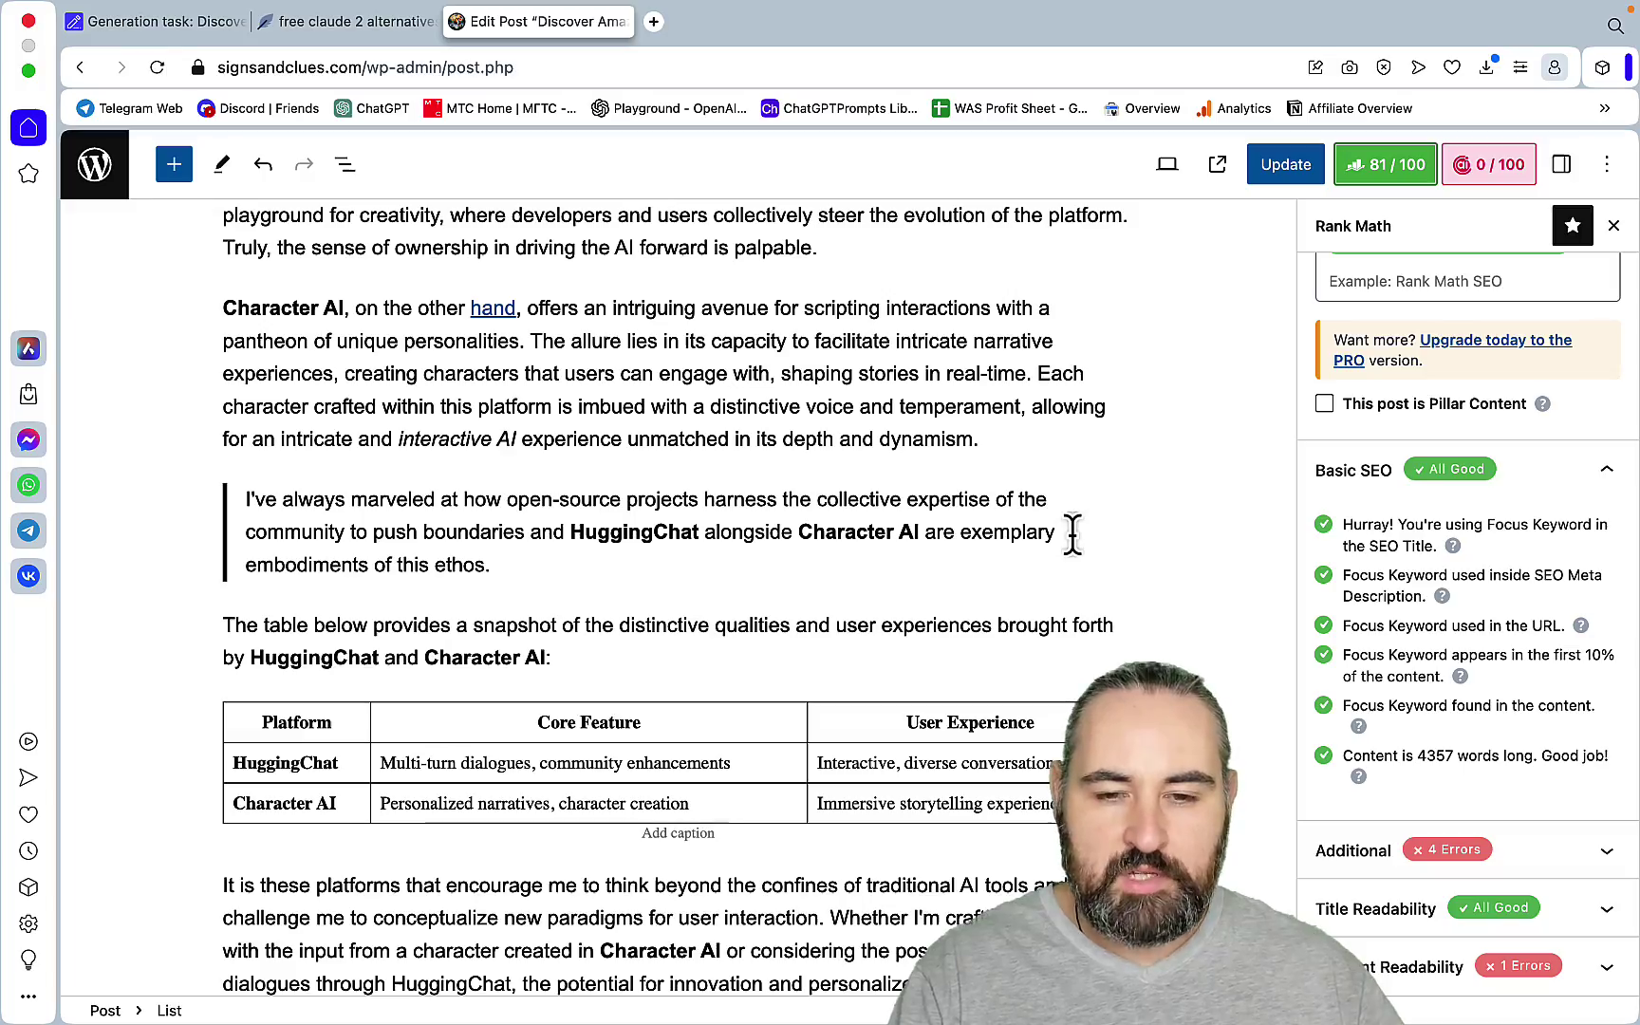
scroll(1072, 534, down, 20)
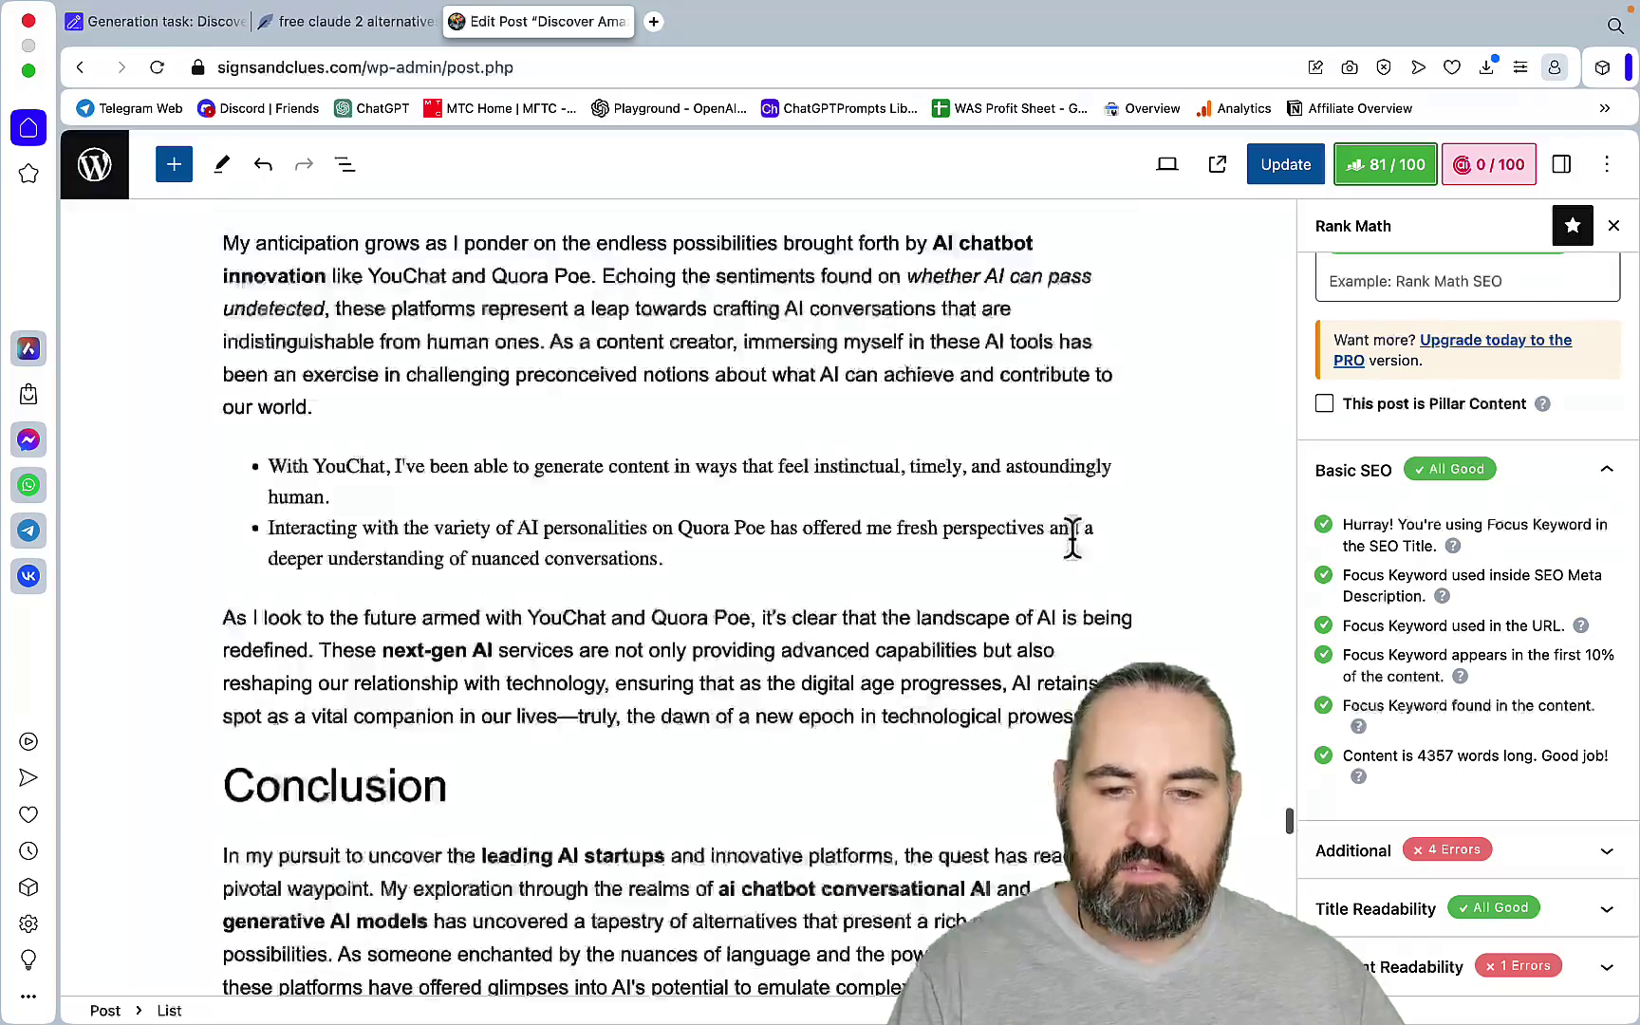
scroll(1082, 560, up, 20)
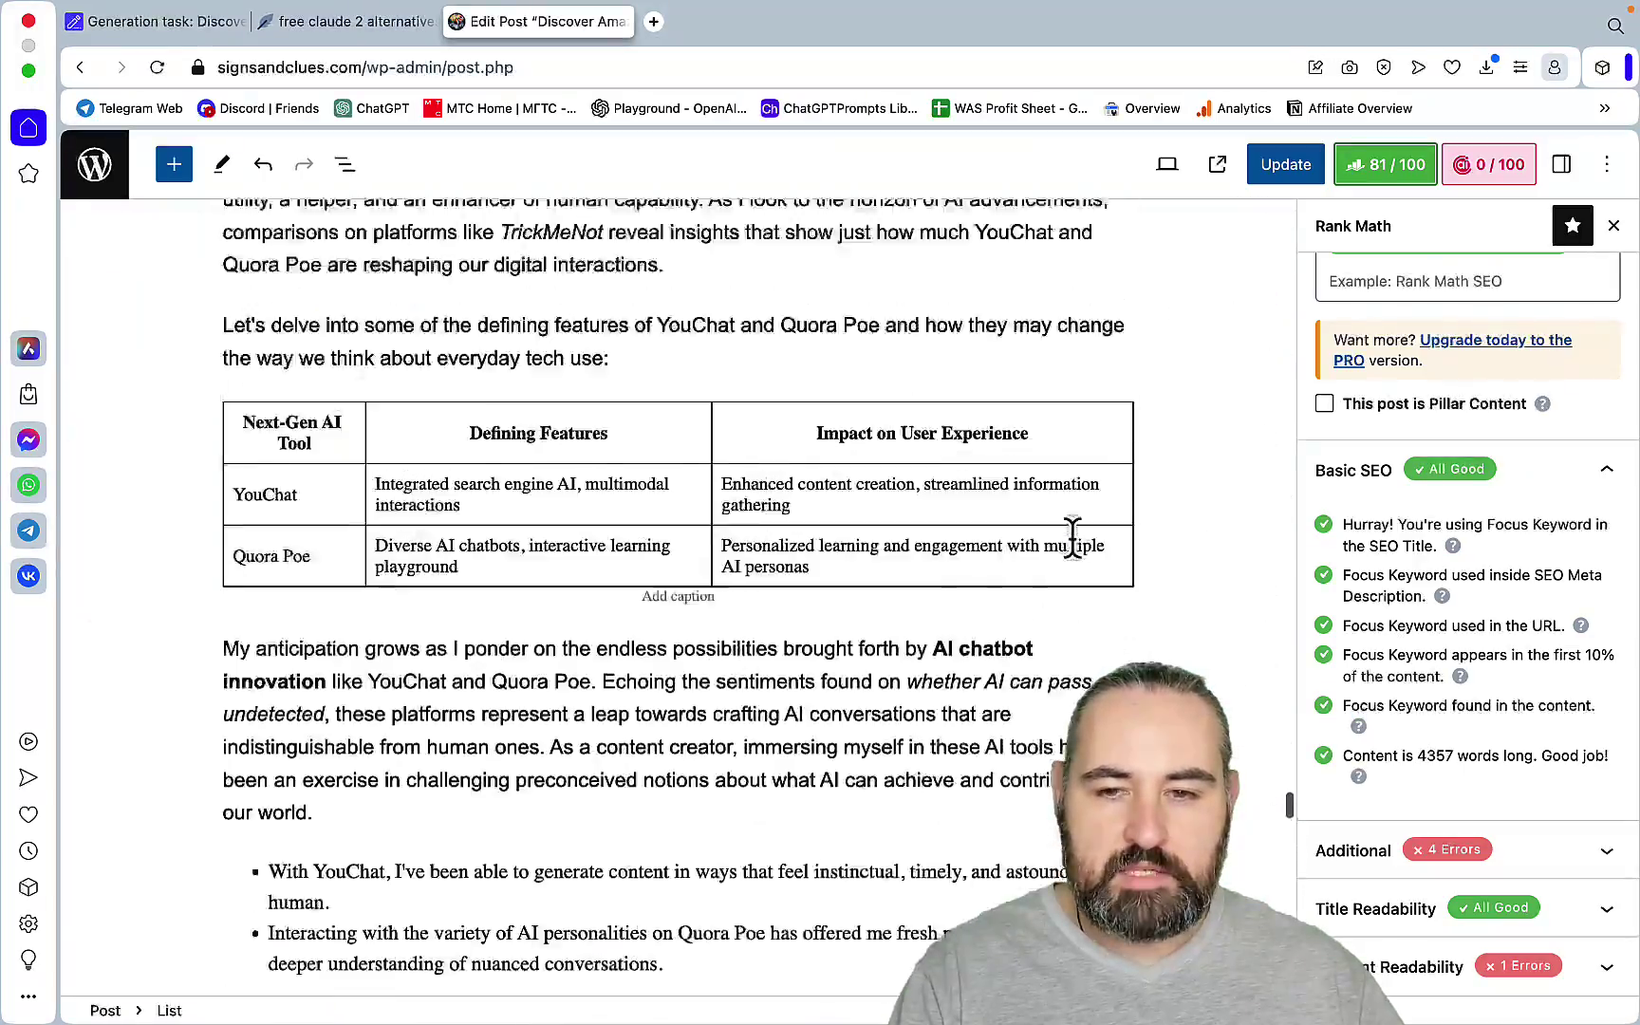
- Paste the article into a new Grammarly document and run the plagiarism check, confirming 100% original
scroll(1072, 537, down, 10)
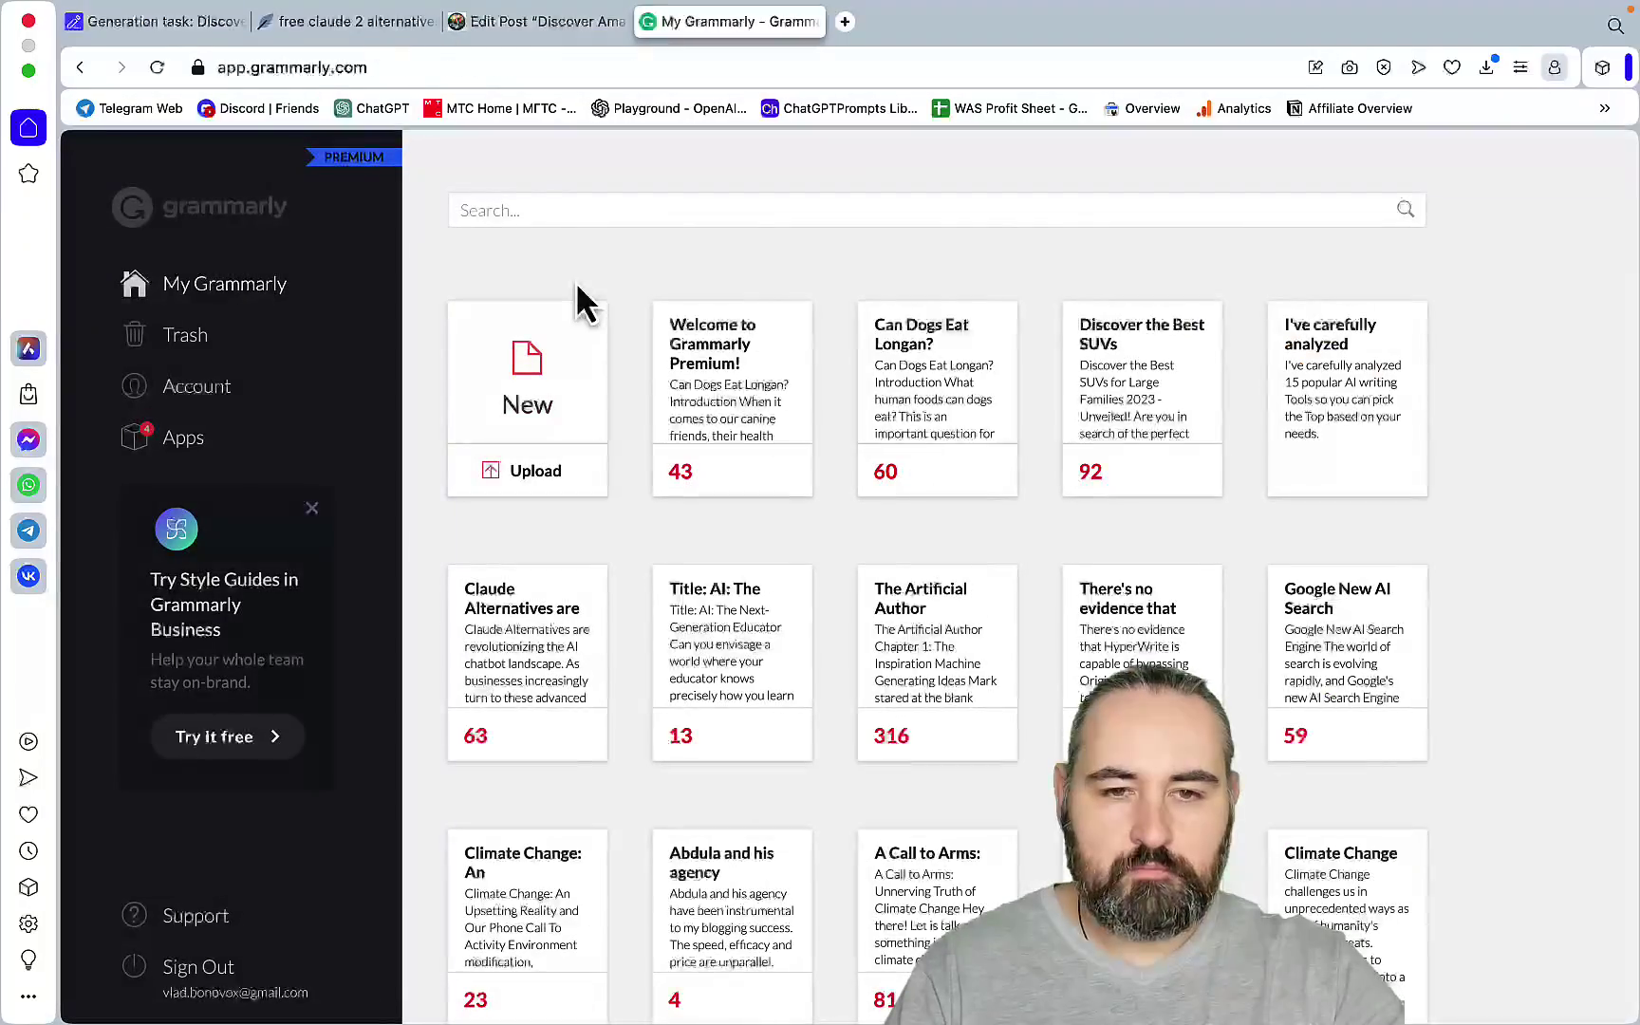
click(541, 402)
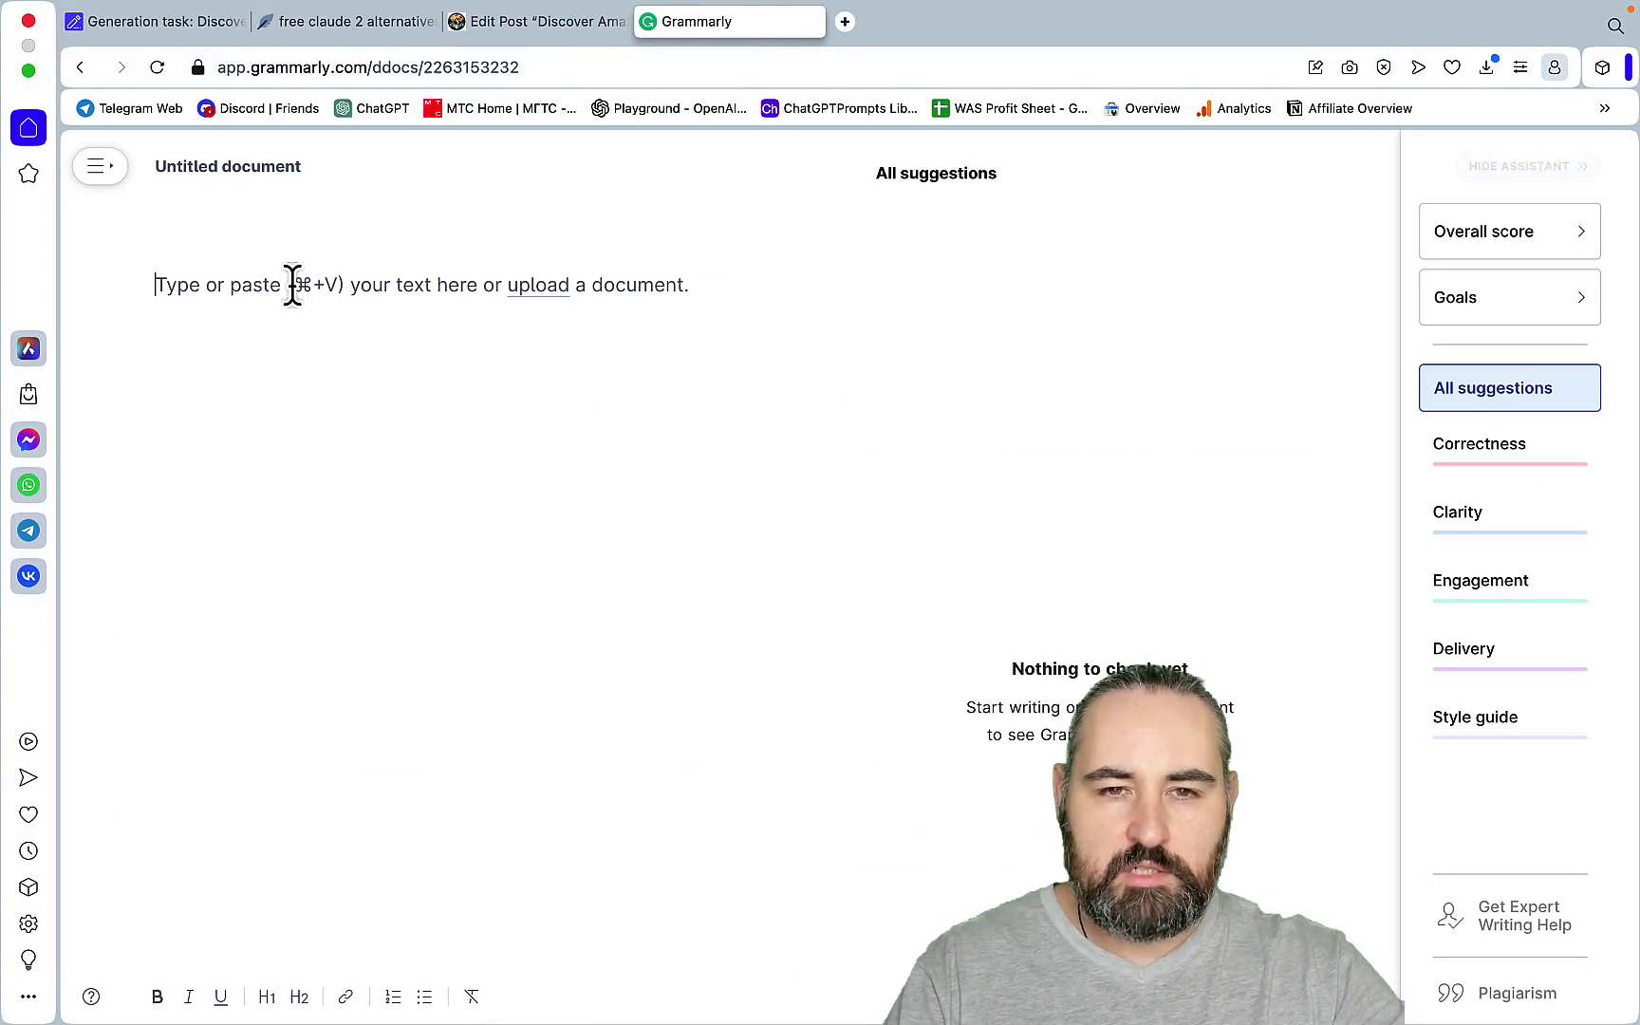
key(super+v)
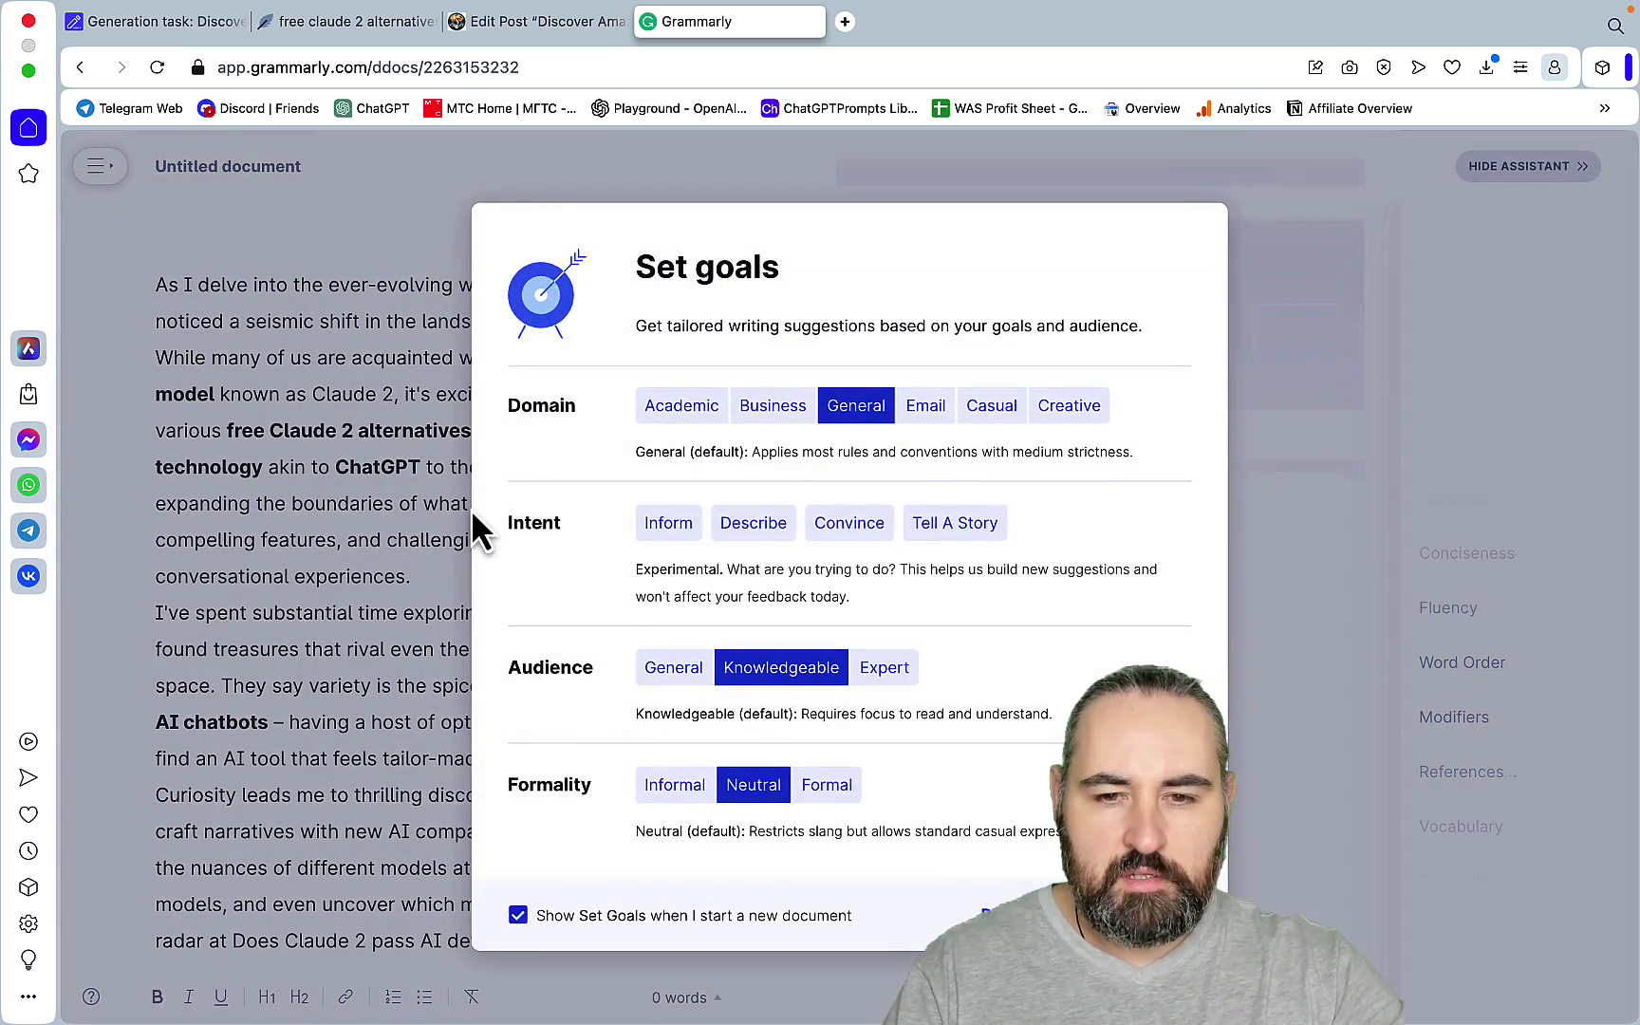
key(Escape)
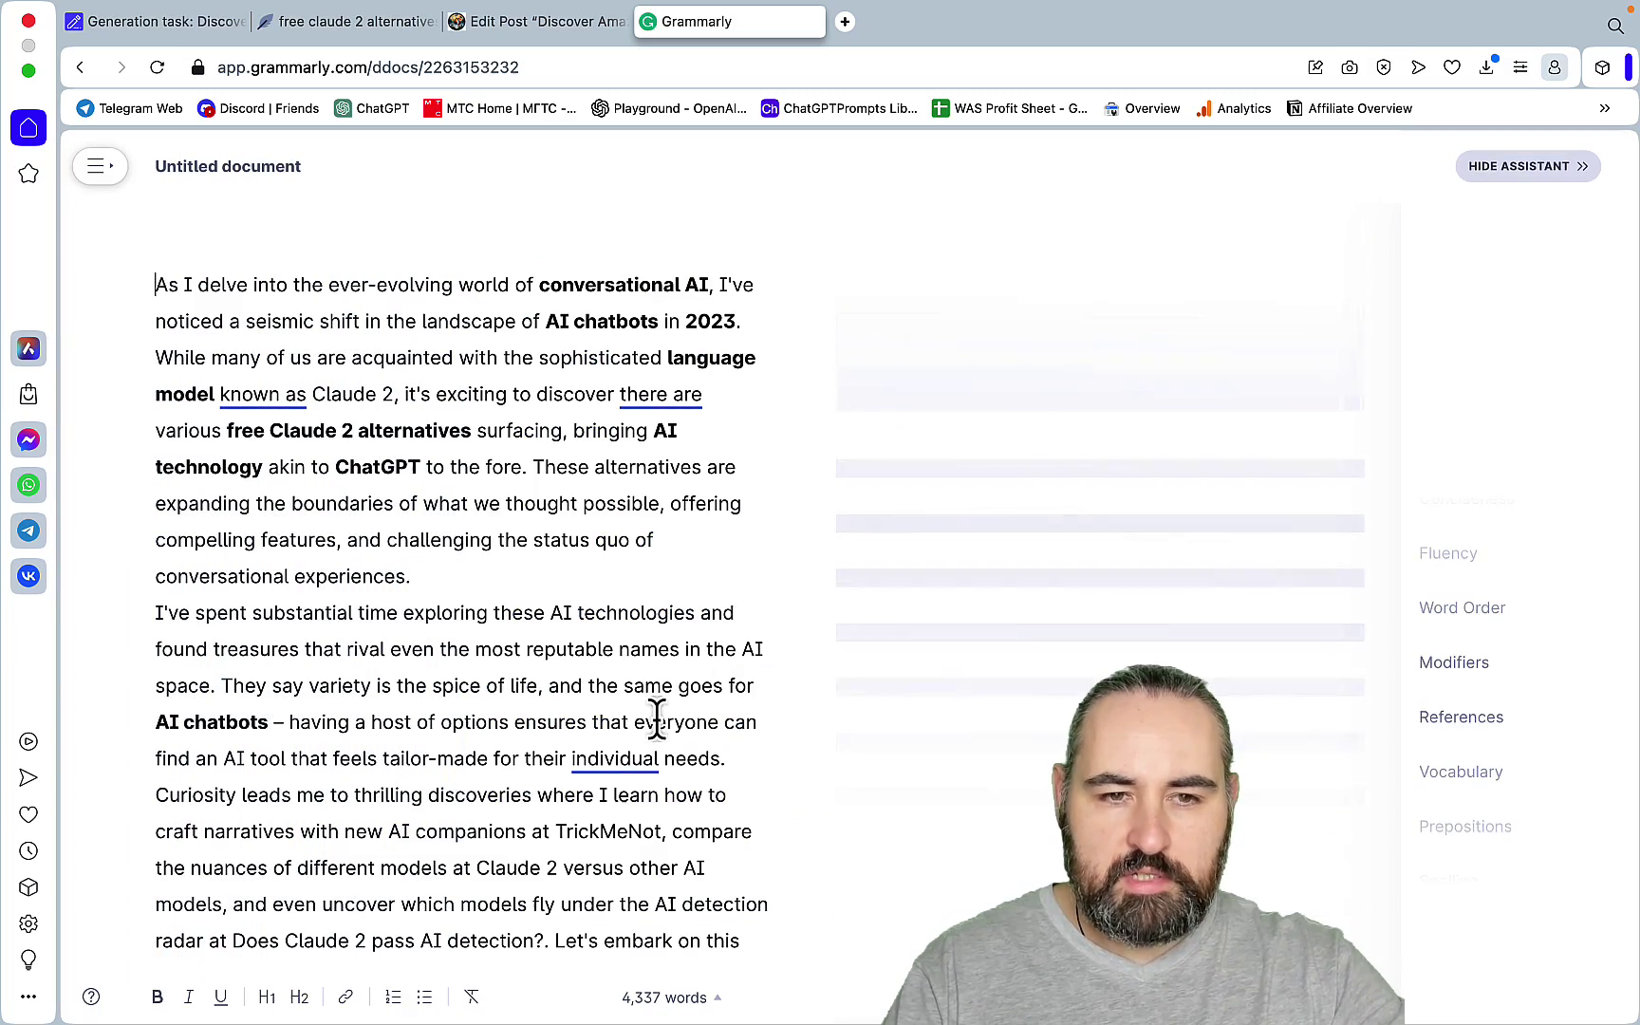
scroll(831, 674, down, 10)
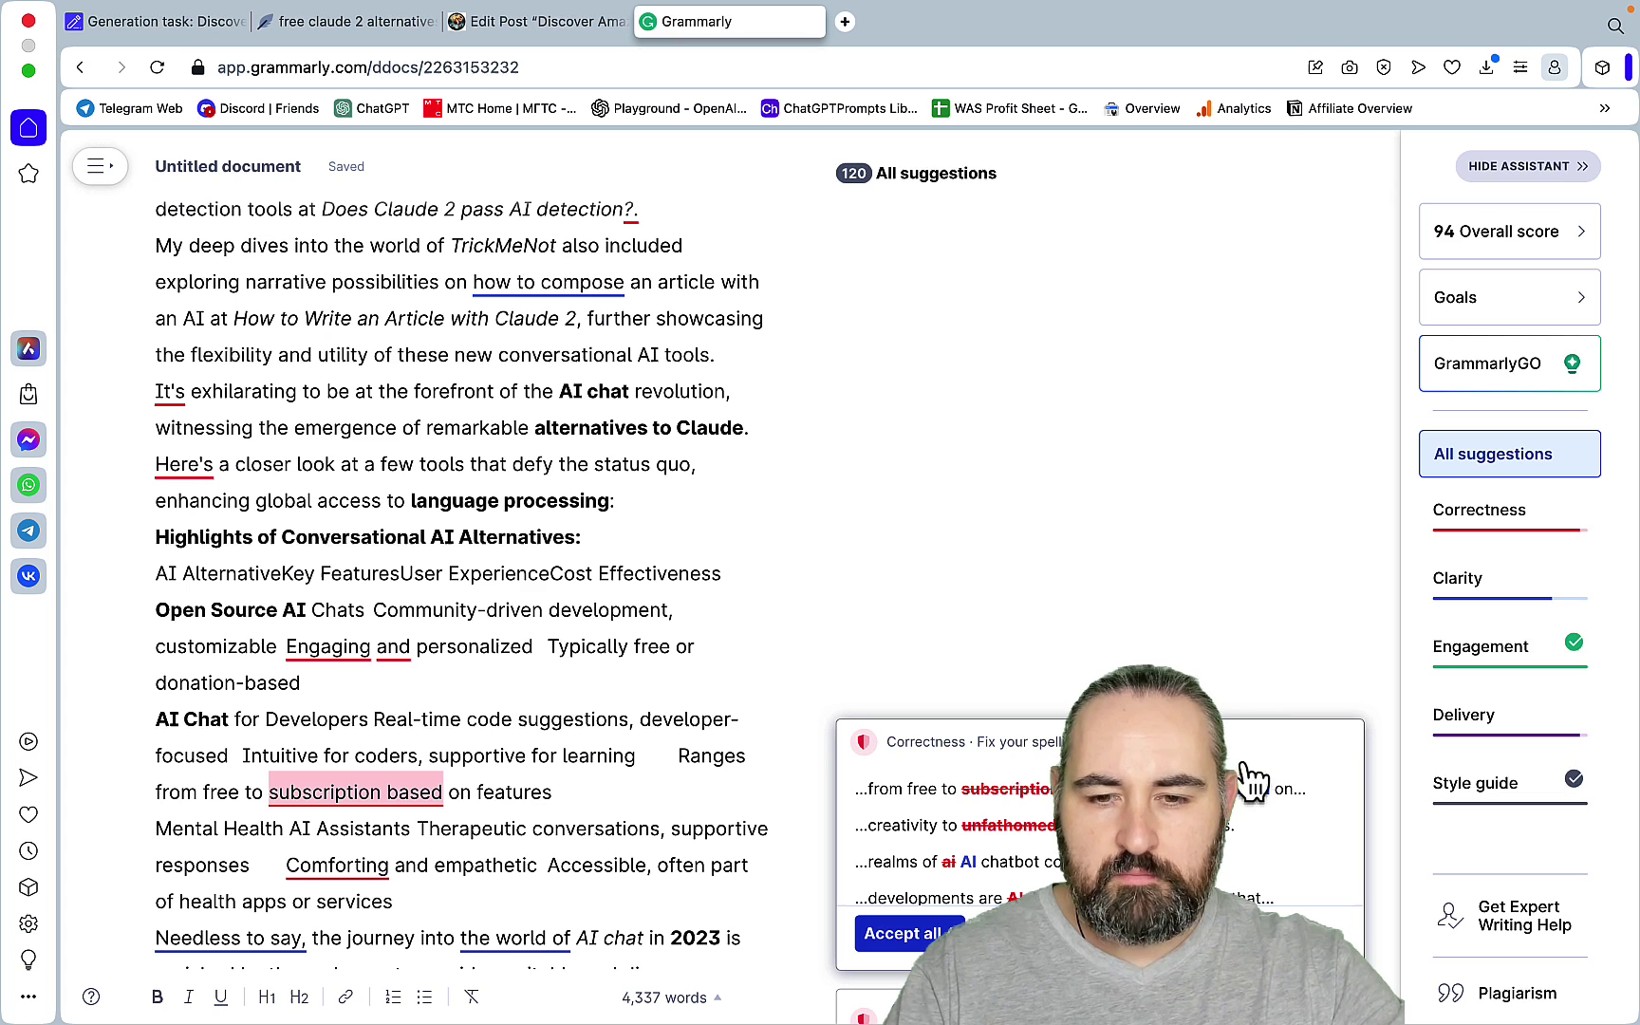
click(1505, 1006)
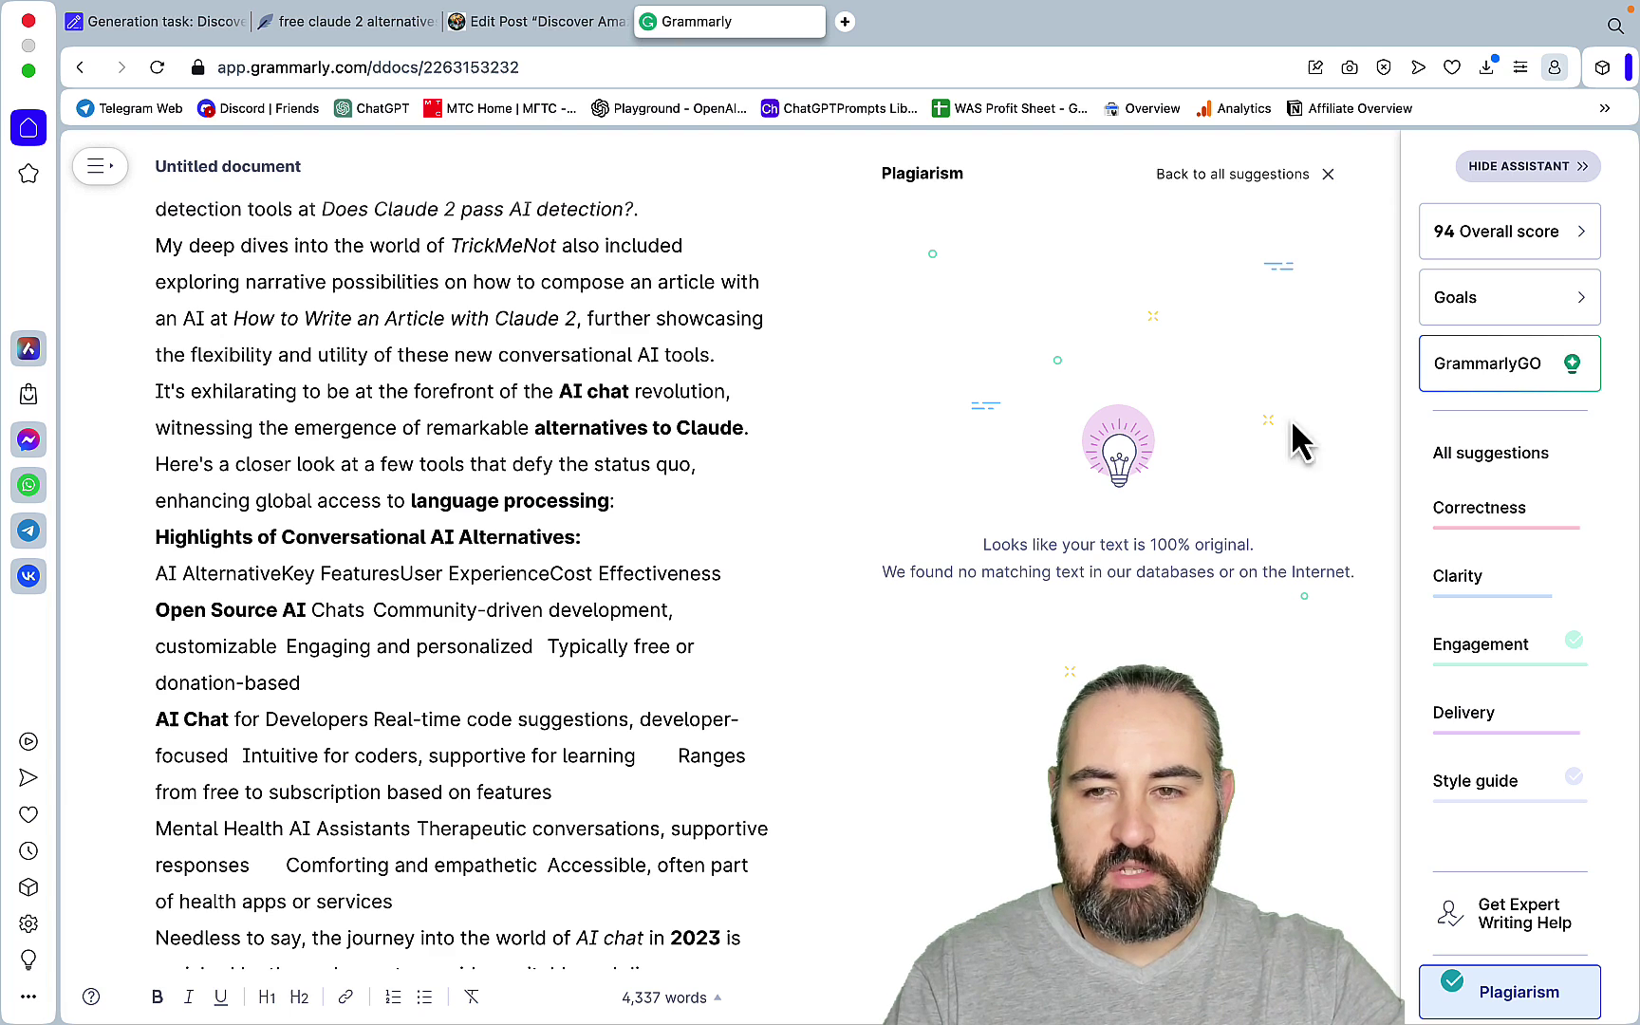
click(1494, 256)
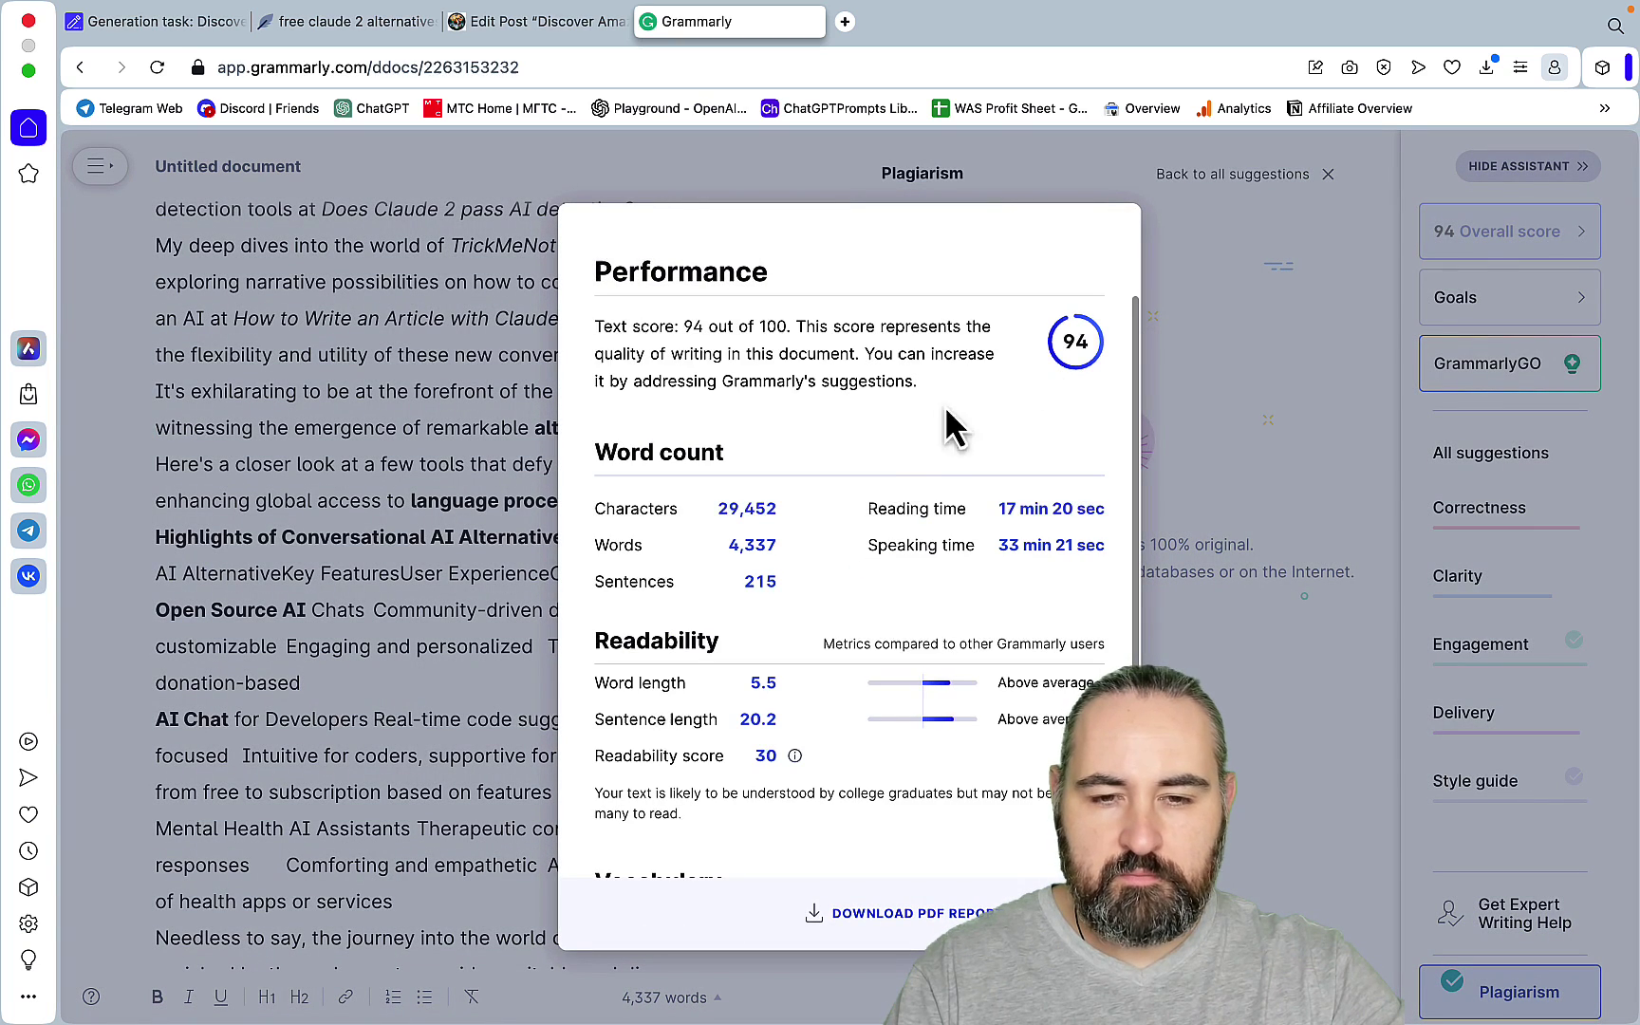
scroll(884, 516, down, 2)
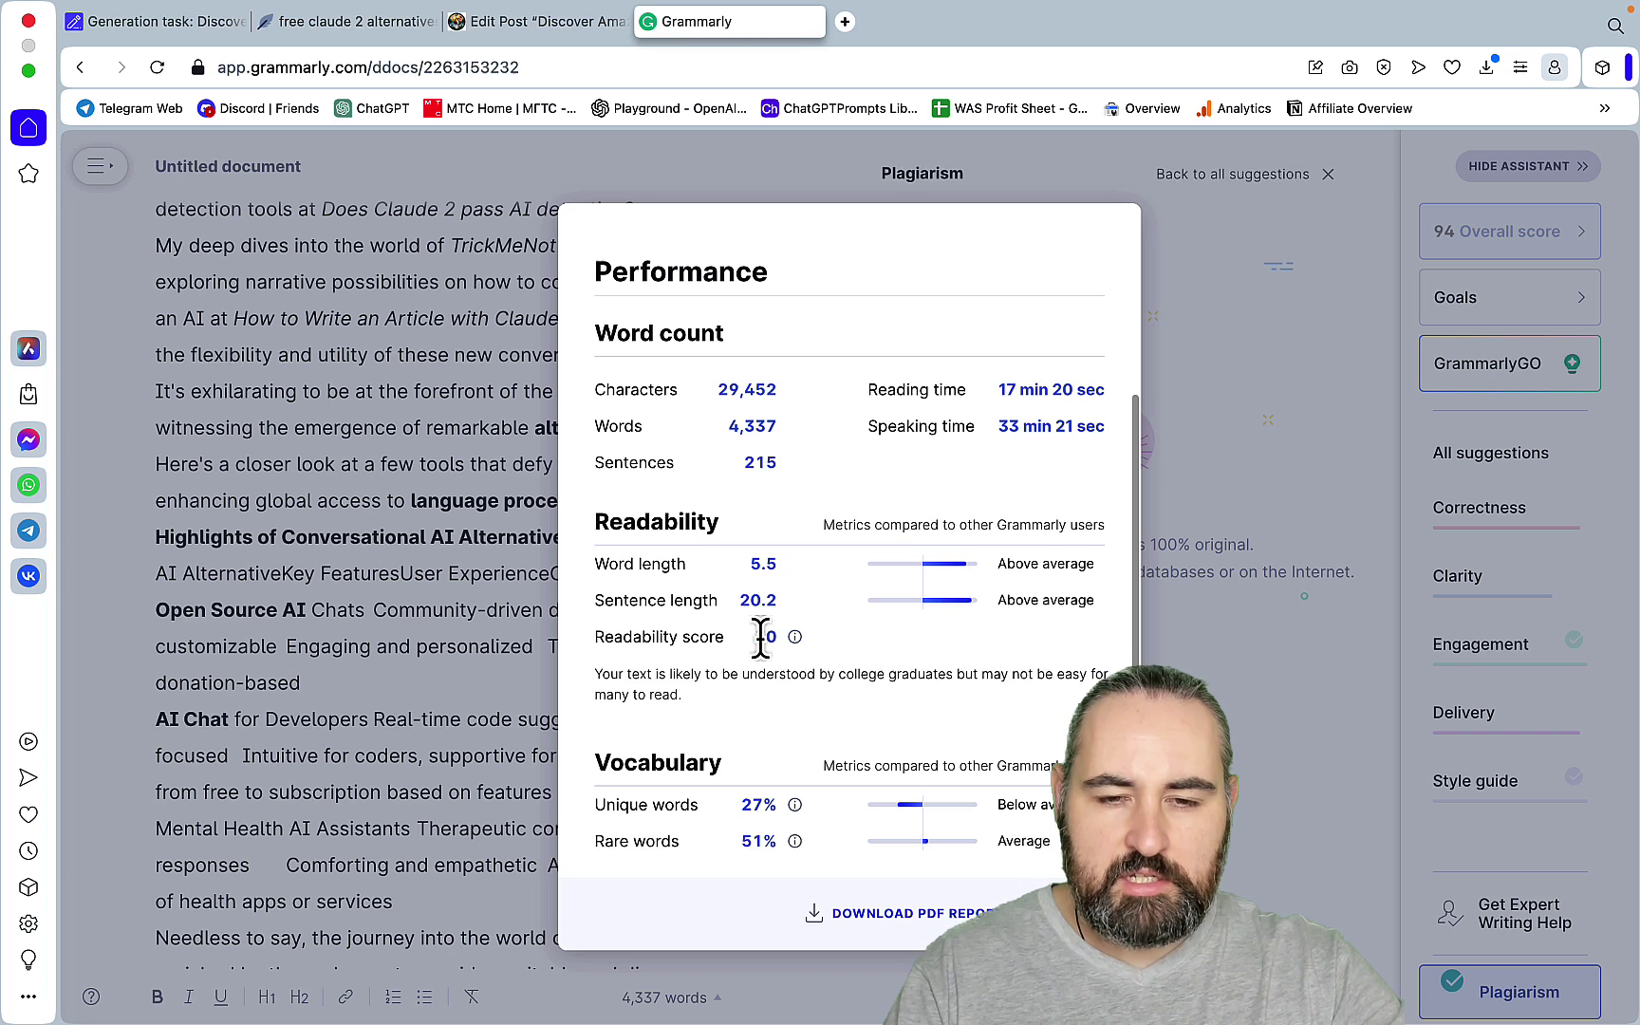
drag(773, 641, 773, 642)
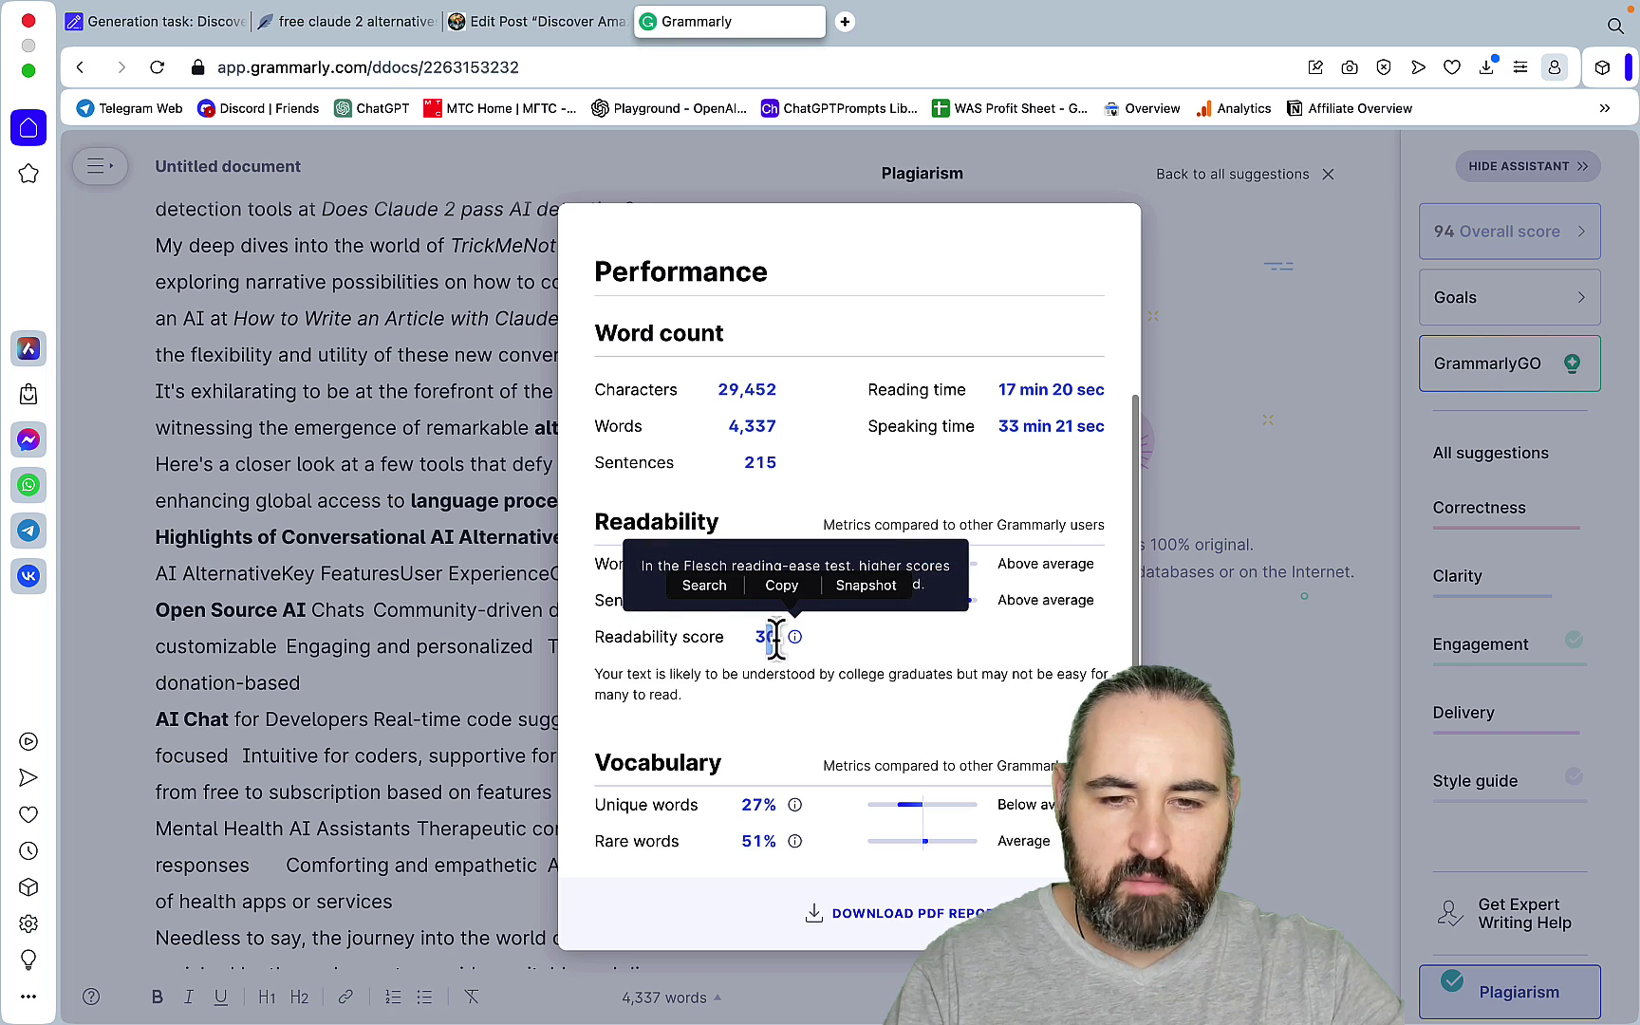
mouse_move(781, 636)
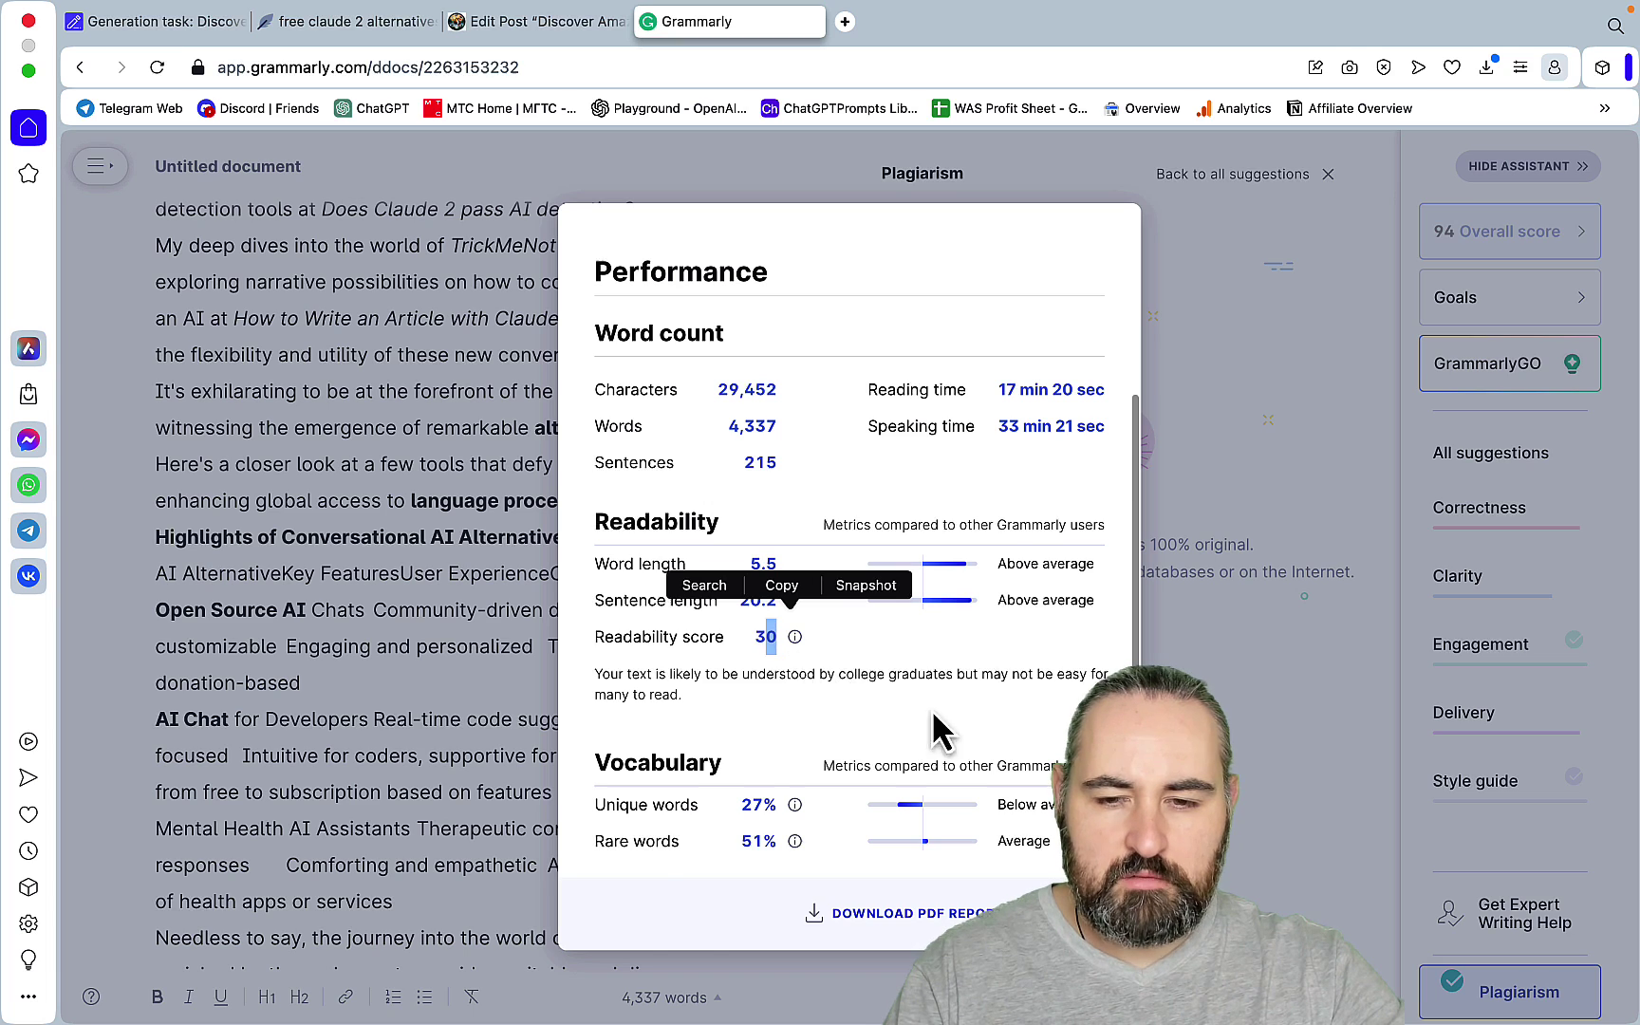
key(Escape)
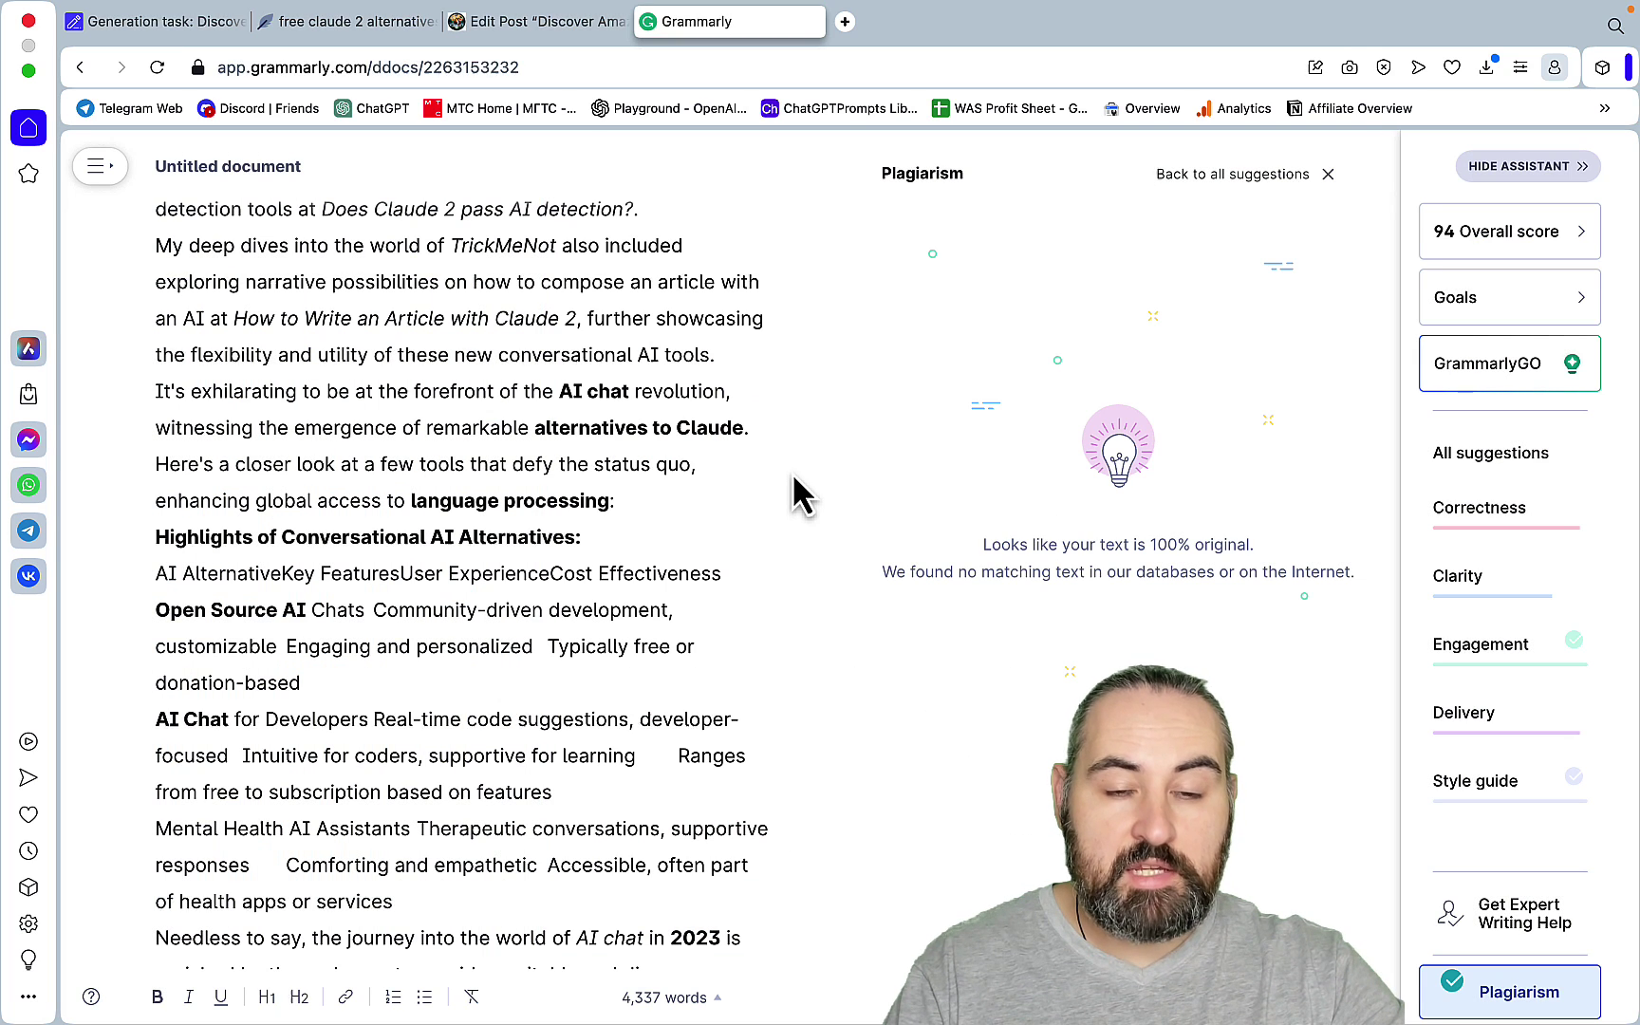
- Return to the Generation task tab and scroll past the HuggingChat and Character AI section
click(190, 22)
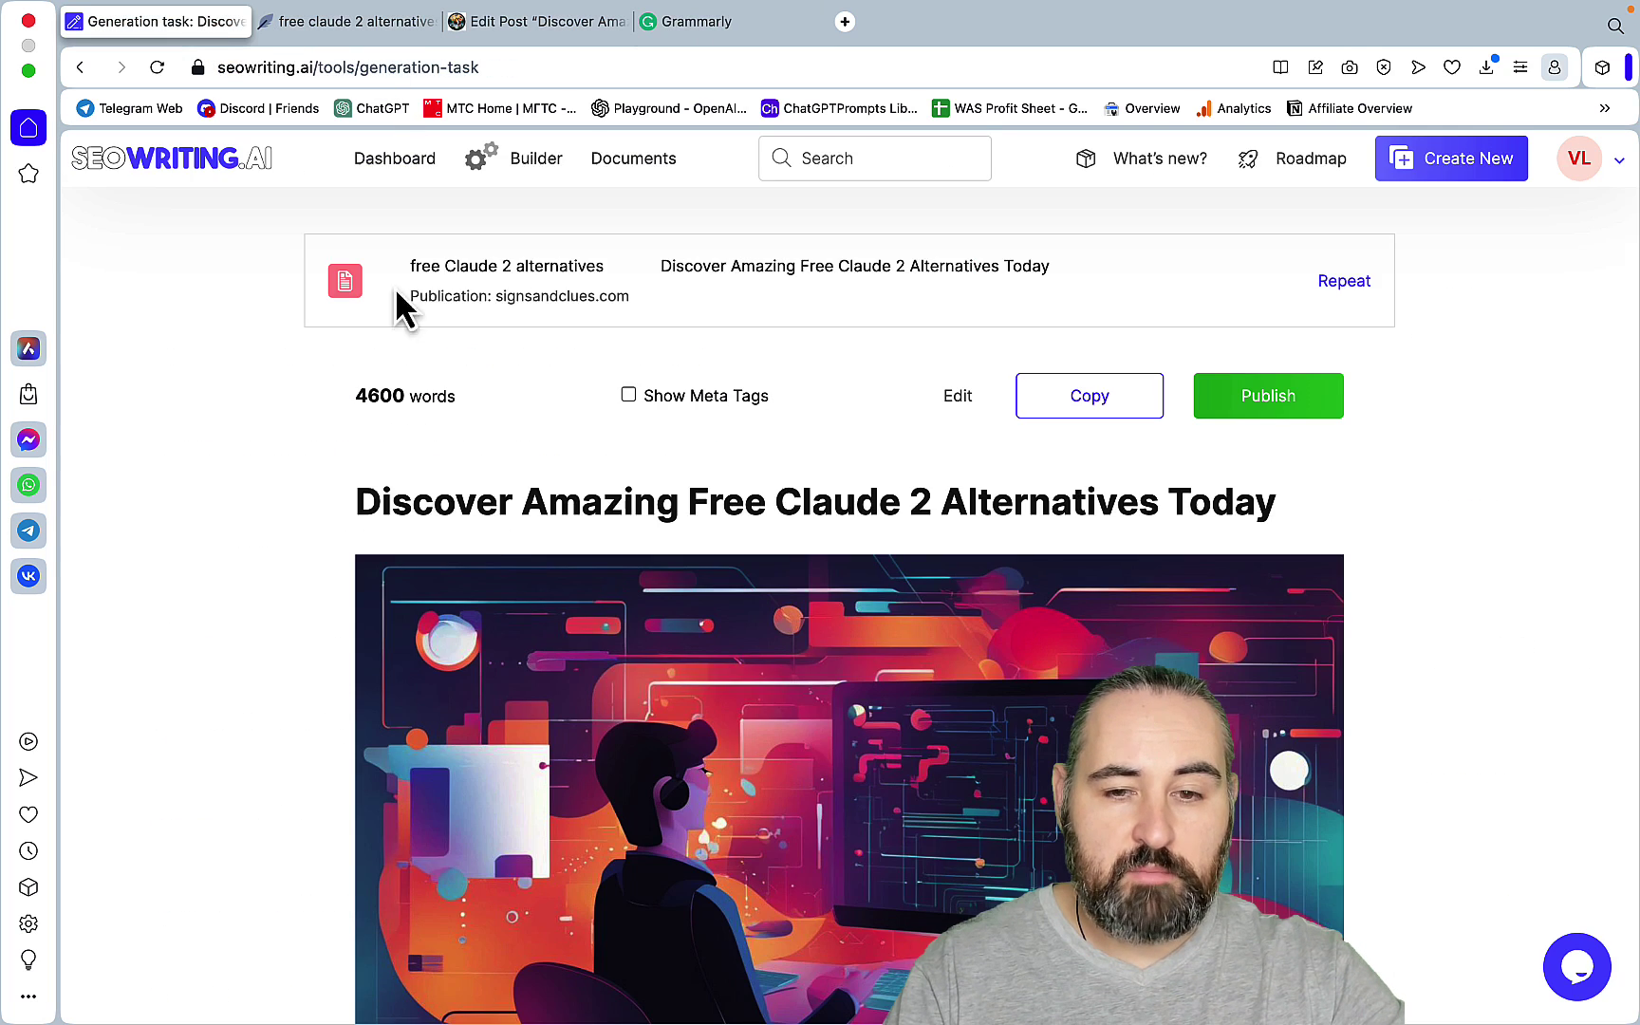
scroll(638, 494, down, 8)
scroll(640, 488, up, 8)
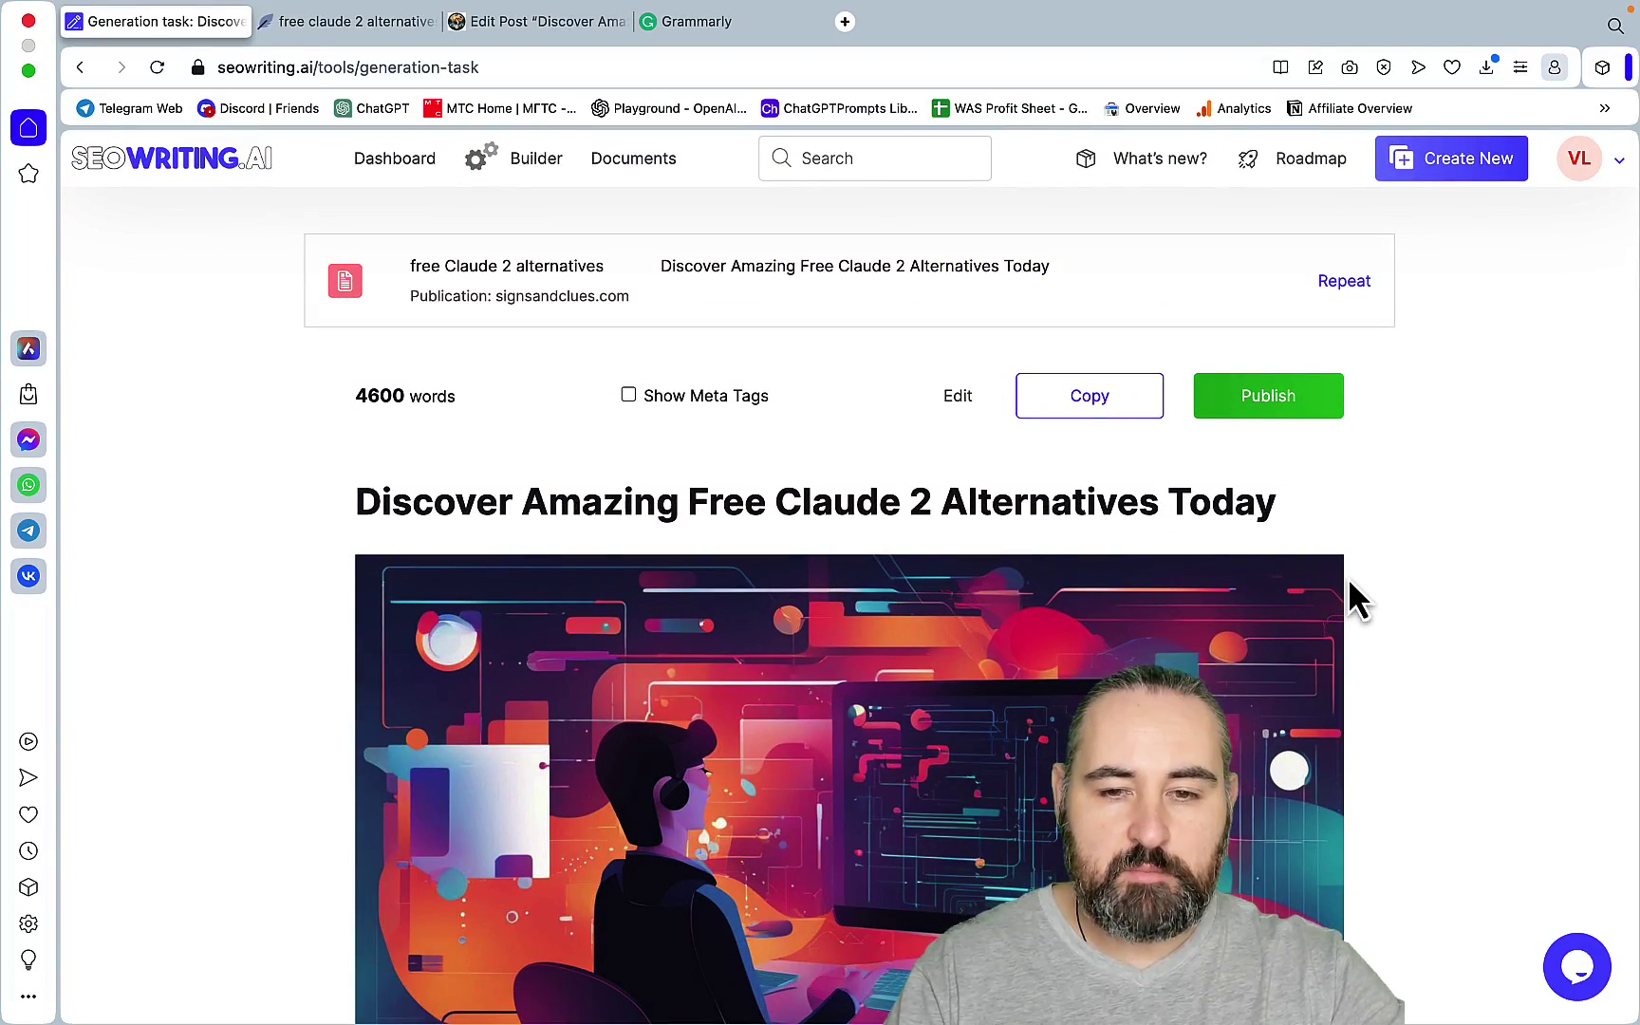
scroll(1350, 583, down, 10)
scroll(1350, 586, up, 9)
scroll(1350, 586, up, 2)
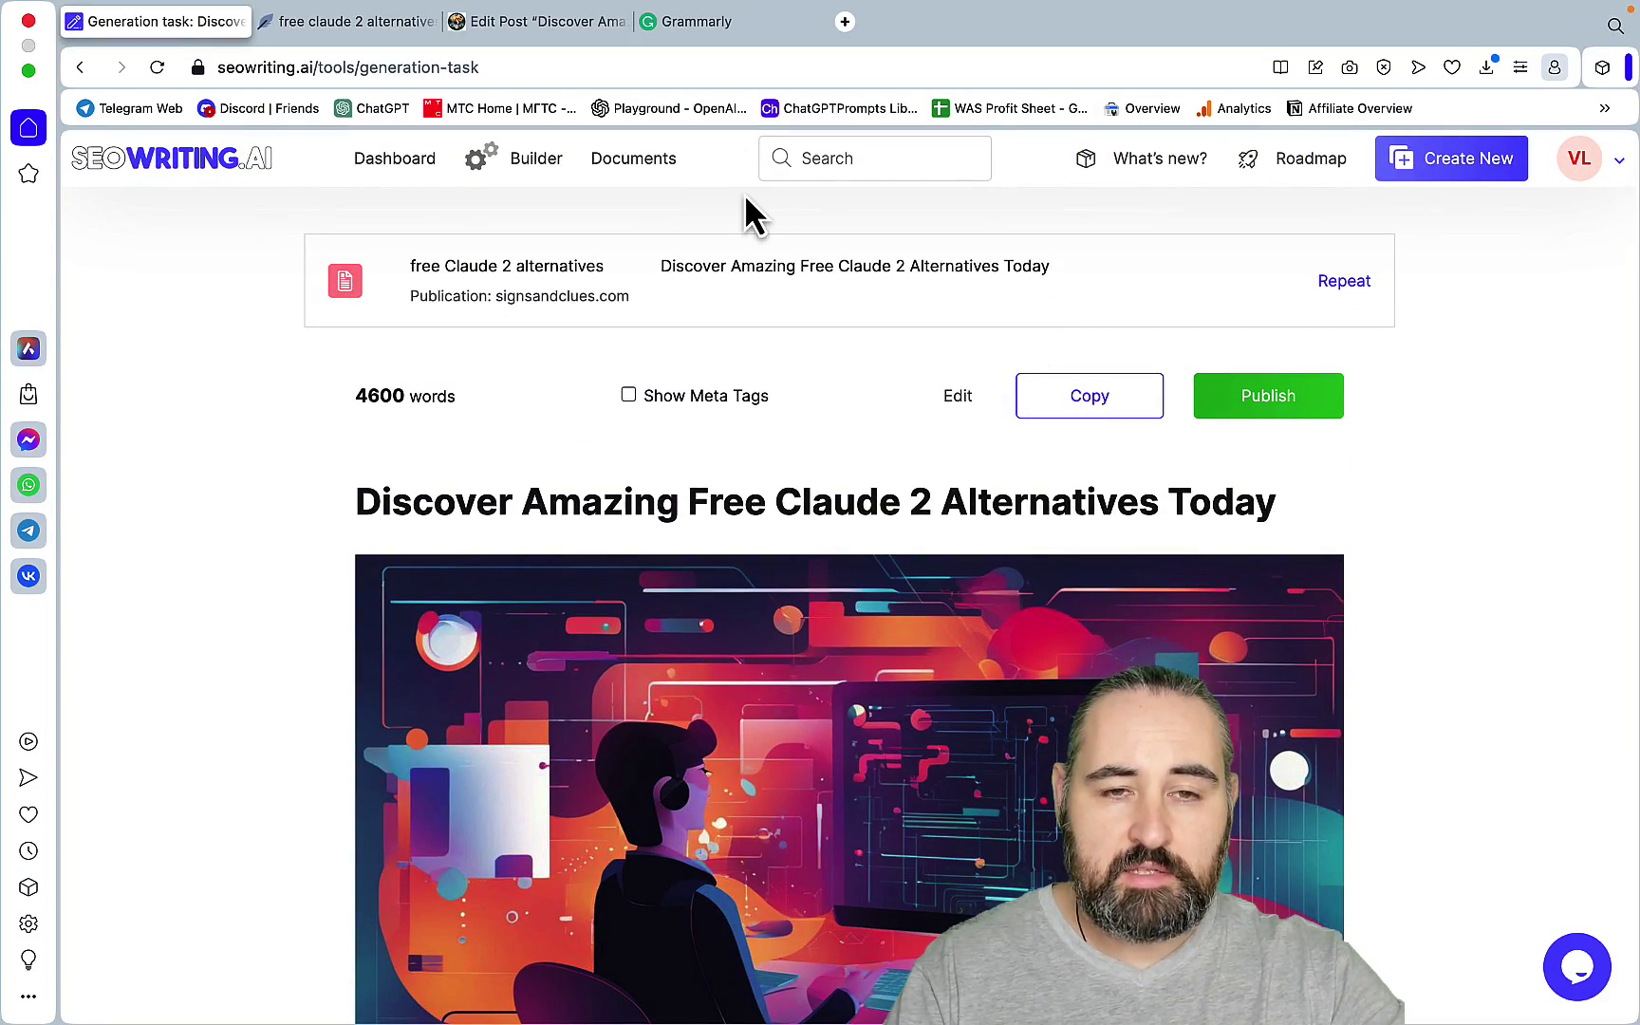
scroll(744, 194, down, 20)
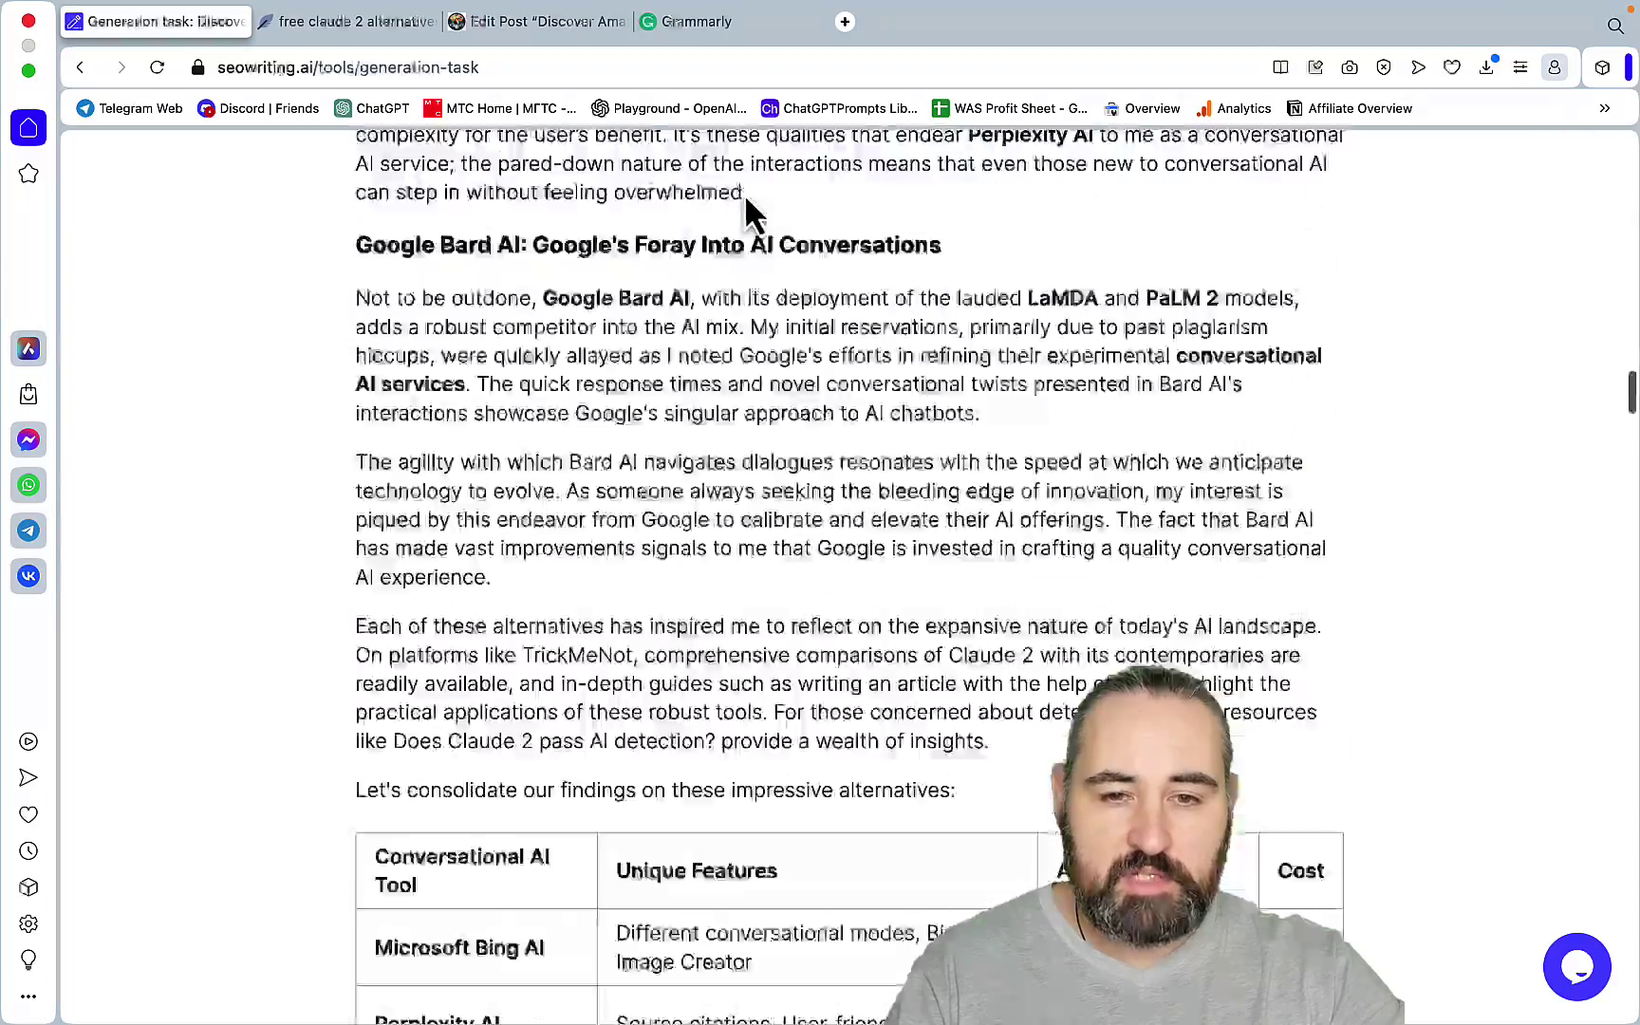
scroll(745, 194, down, 20)
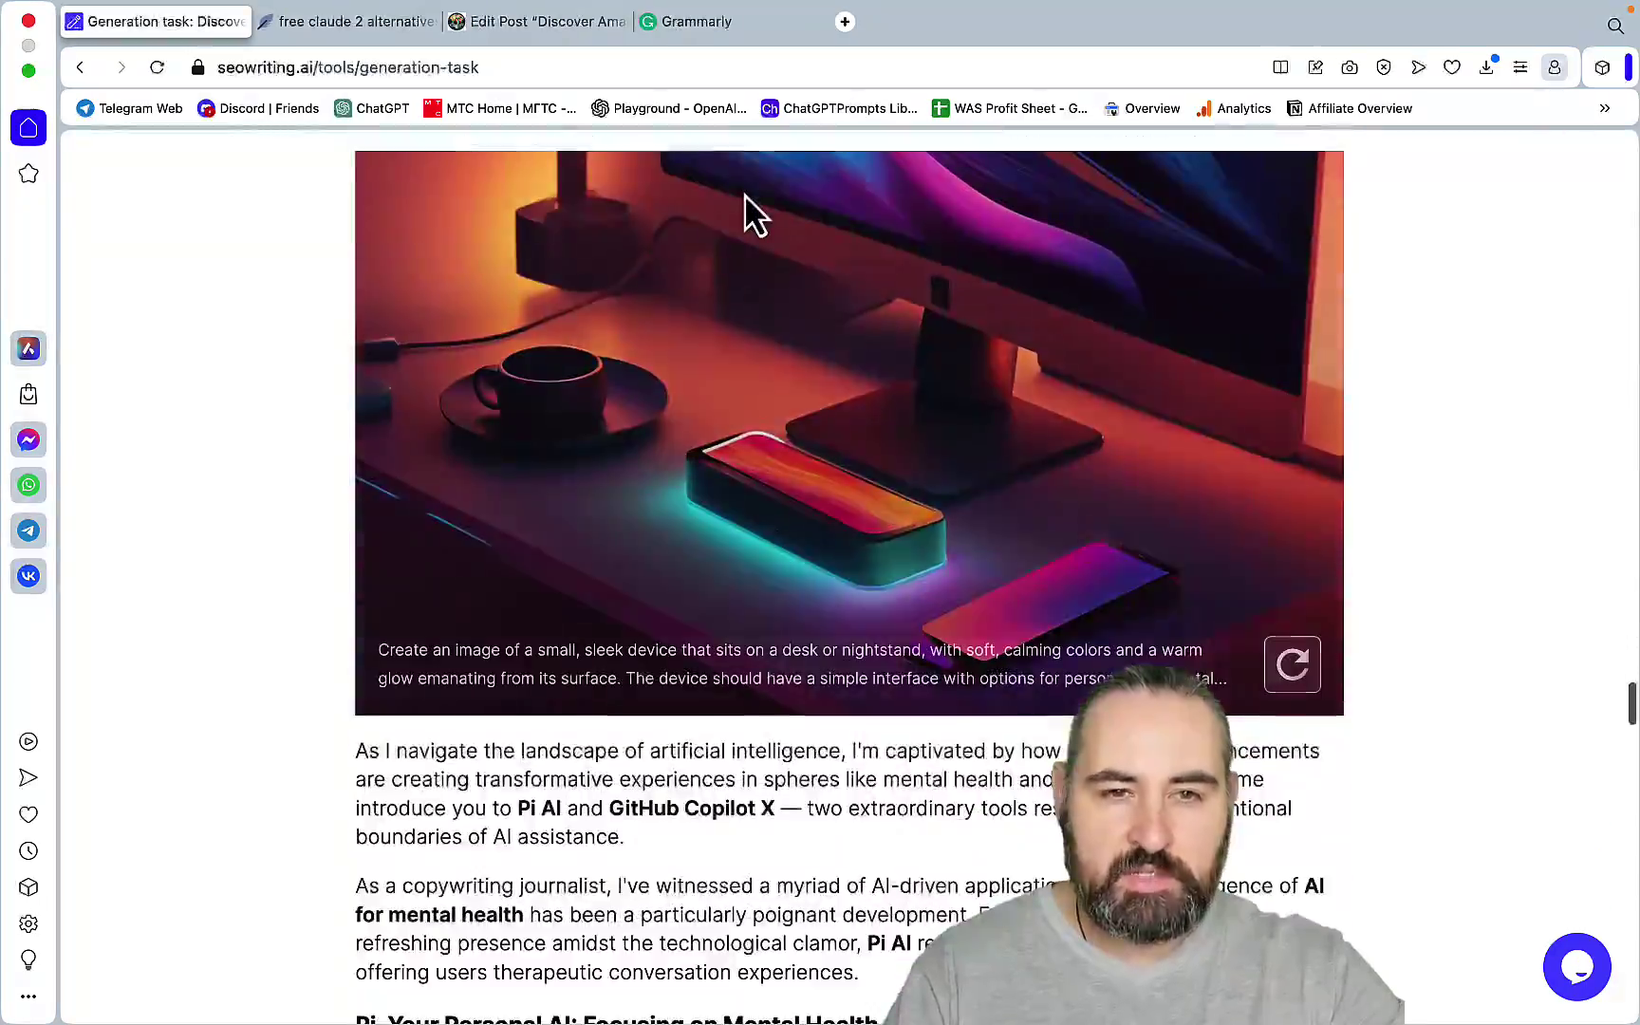
scroll(744, 193, down, 20)
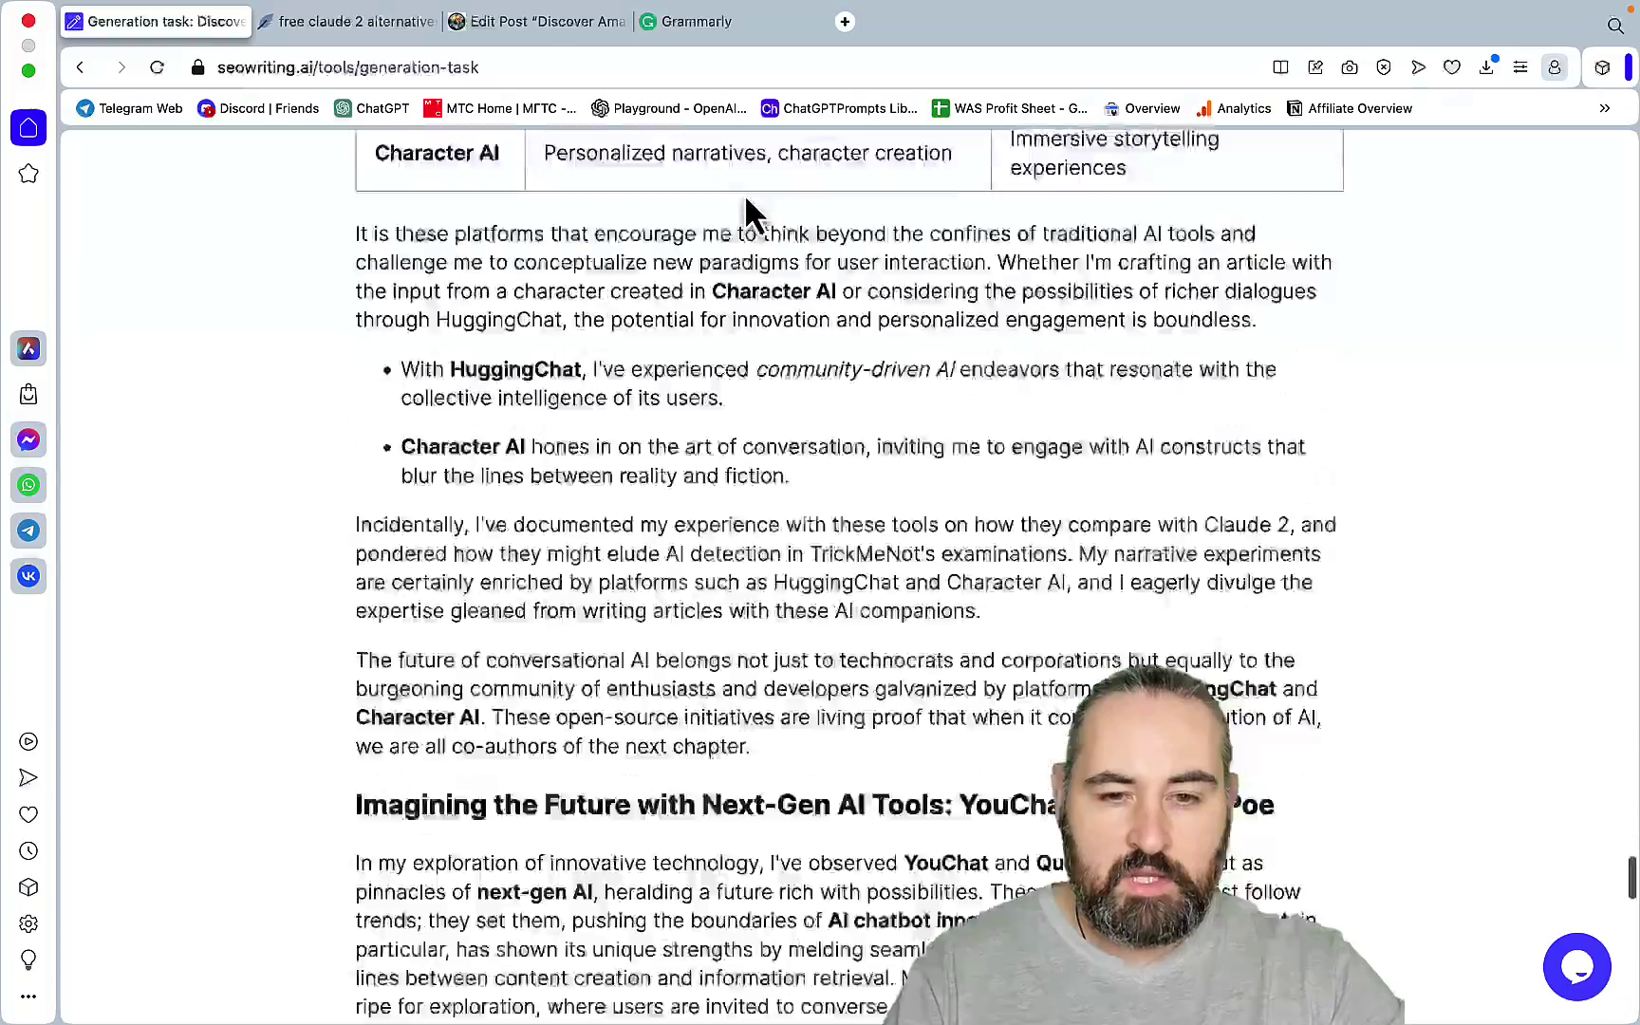
- Open trickmenot.ai's Tools & Discounts page in a new tab and scroll to the coupon table
click(847, 23)
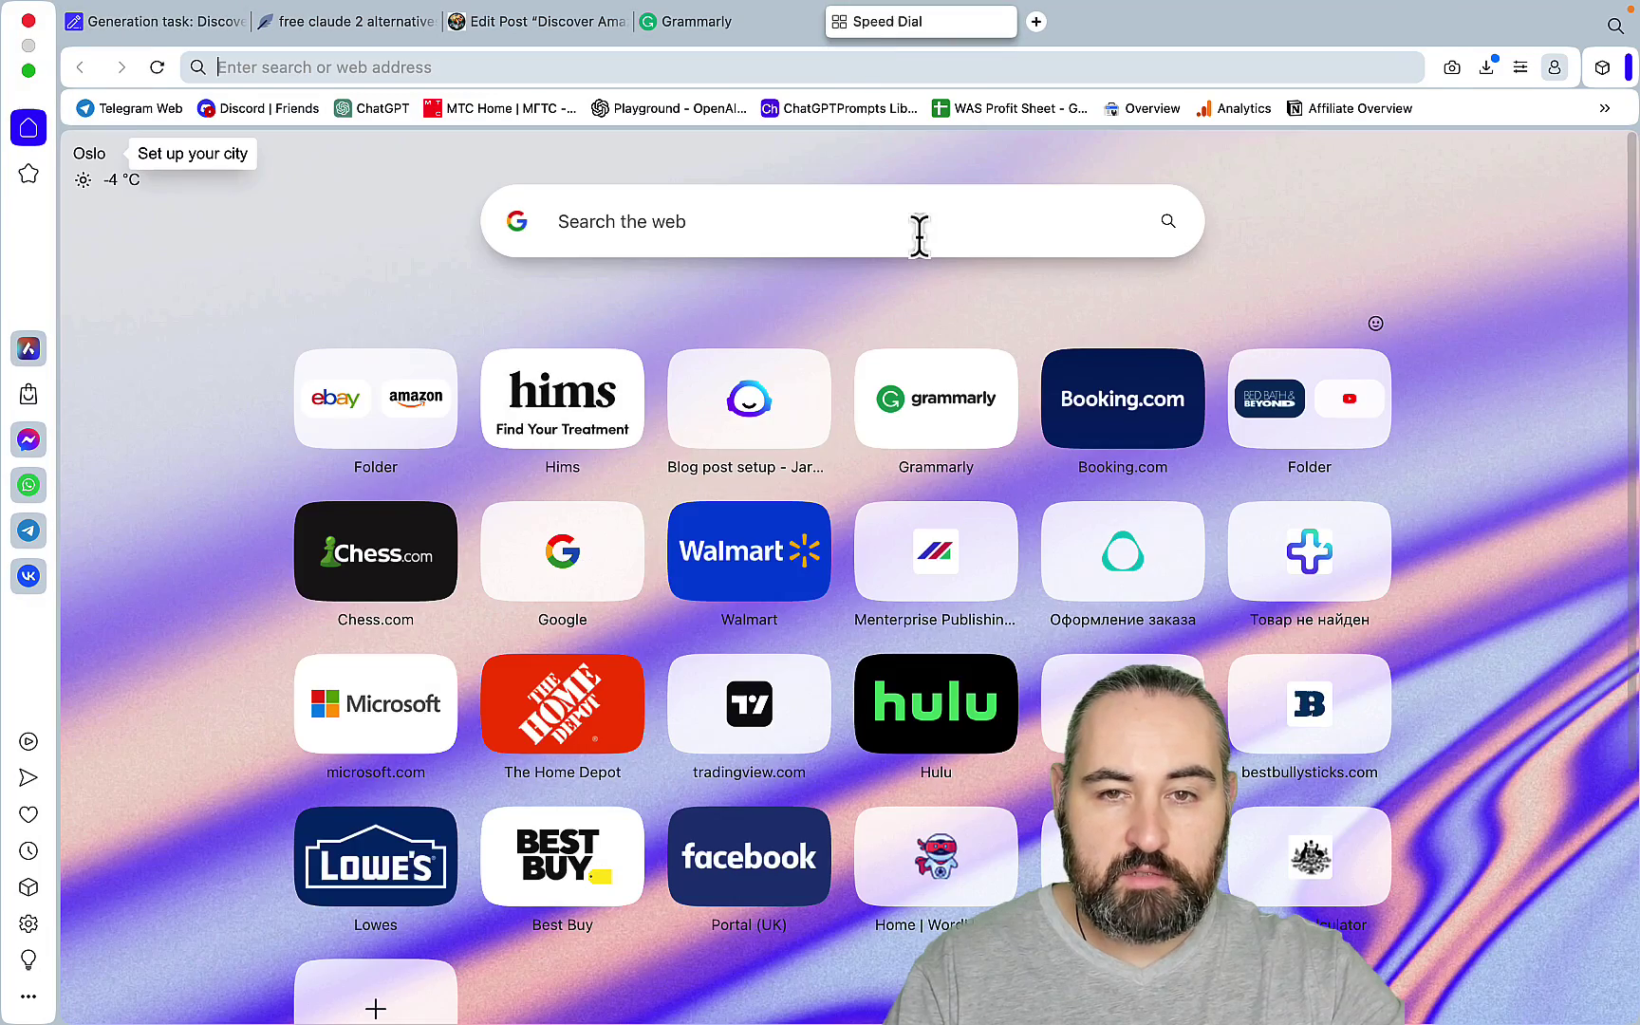
text(trickmenot.ai)
key(Return)
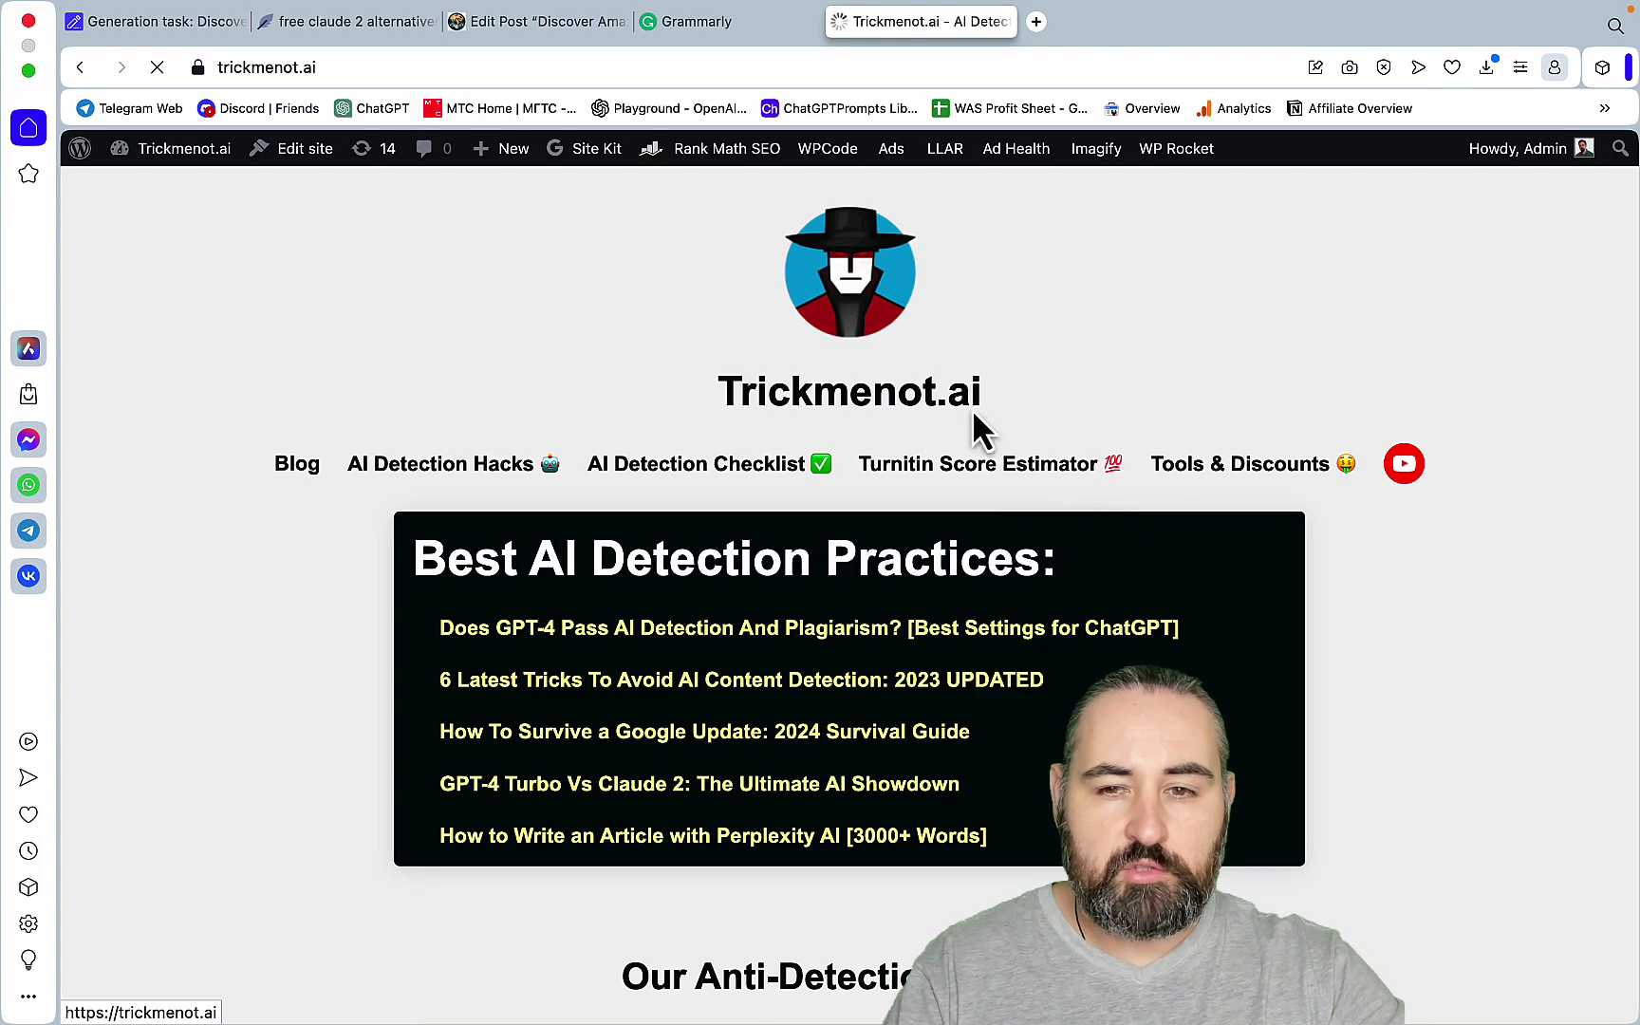
click(1217, 464)
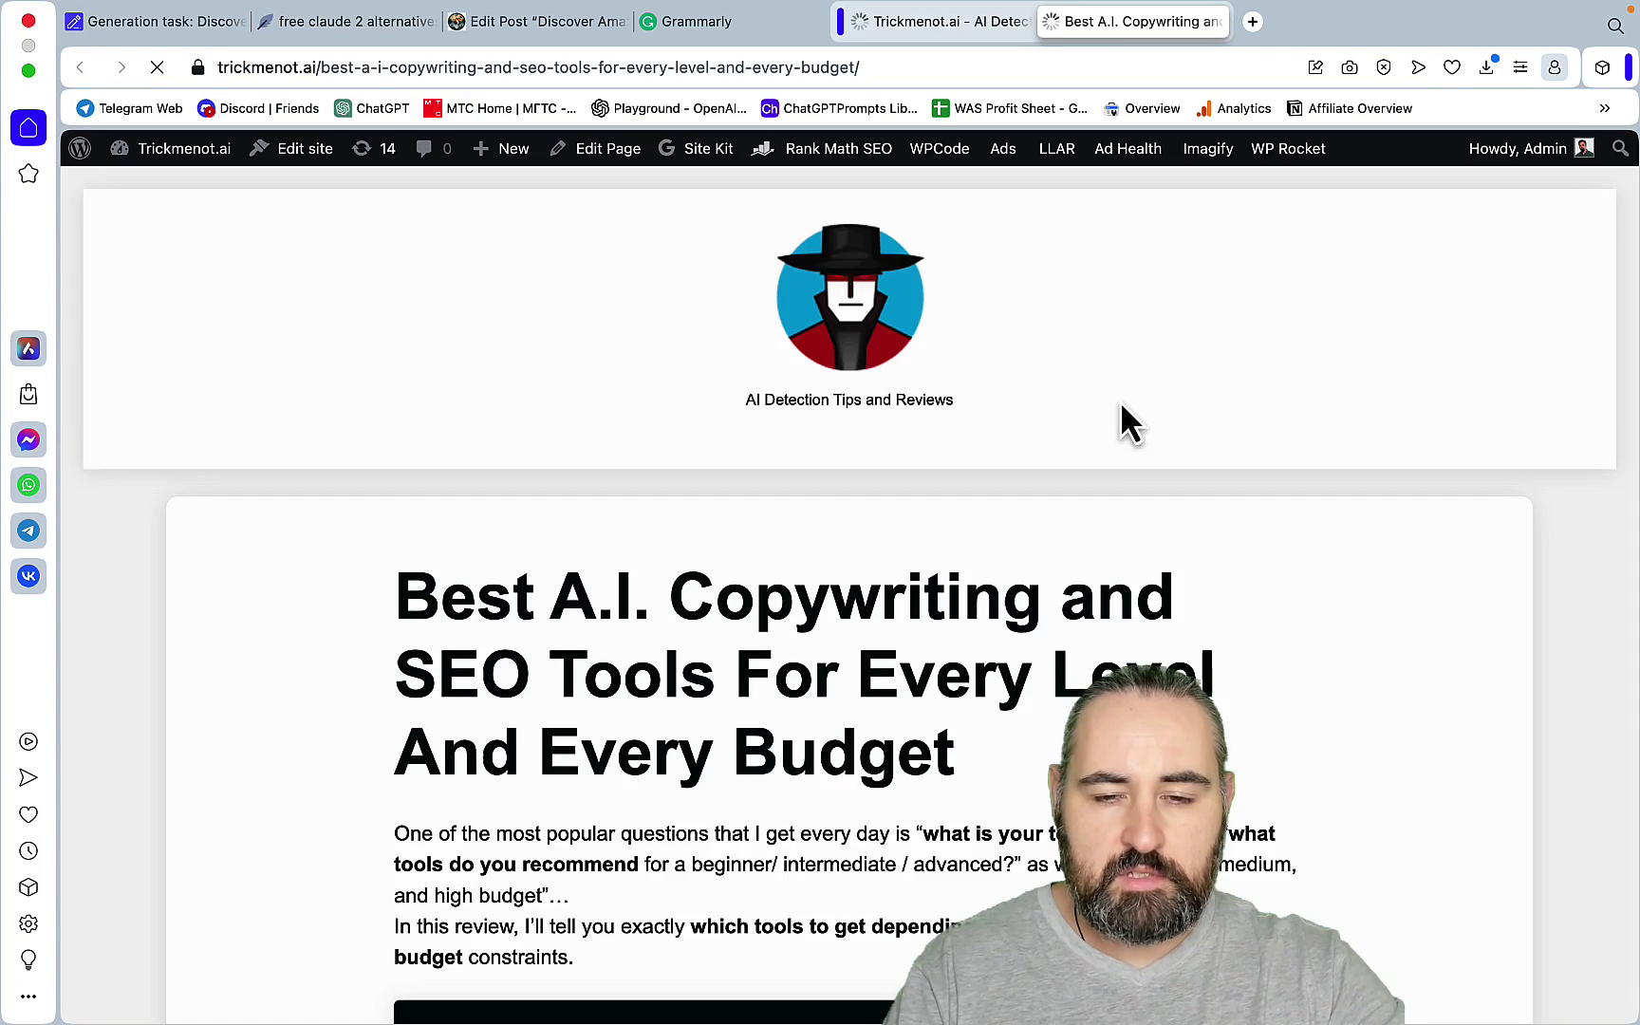
scroll(1120, 401, down, 10)
scroll(1120, 402, down, 3)
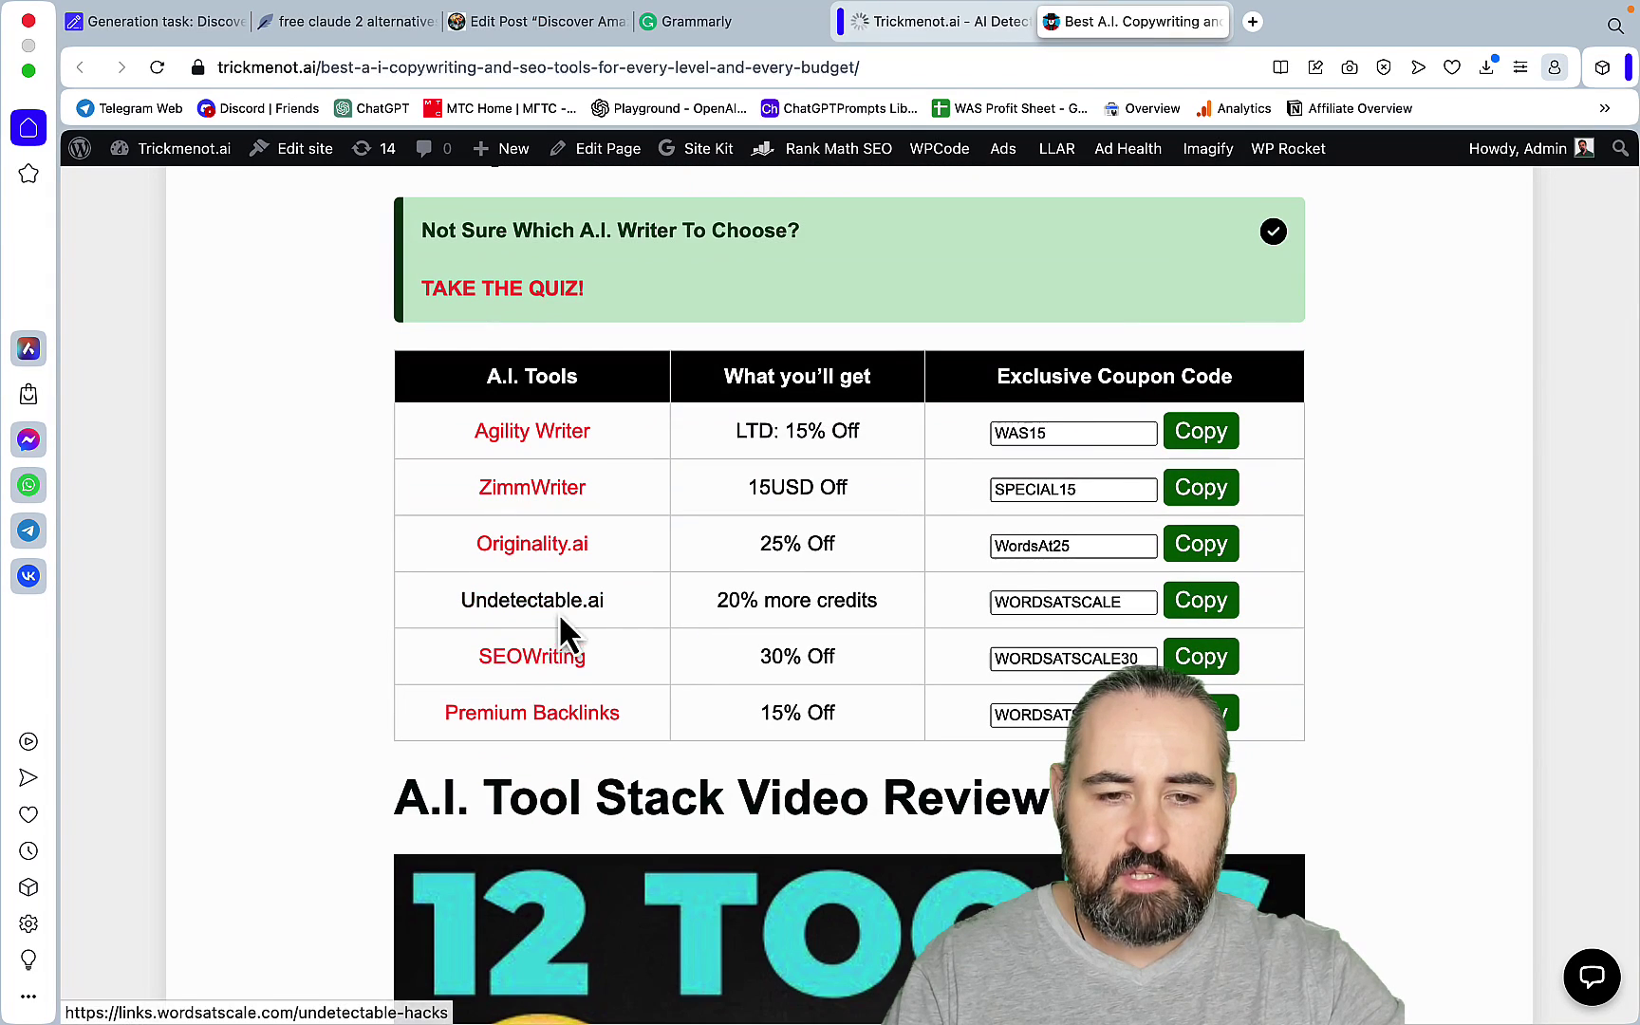
- Highlight the 30% Off discount in the SEOWriting row
drag(852, 657, 759, 658)
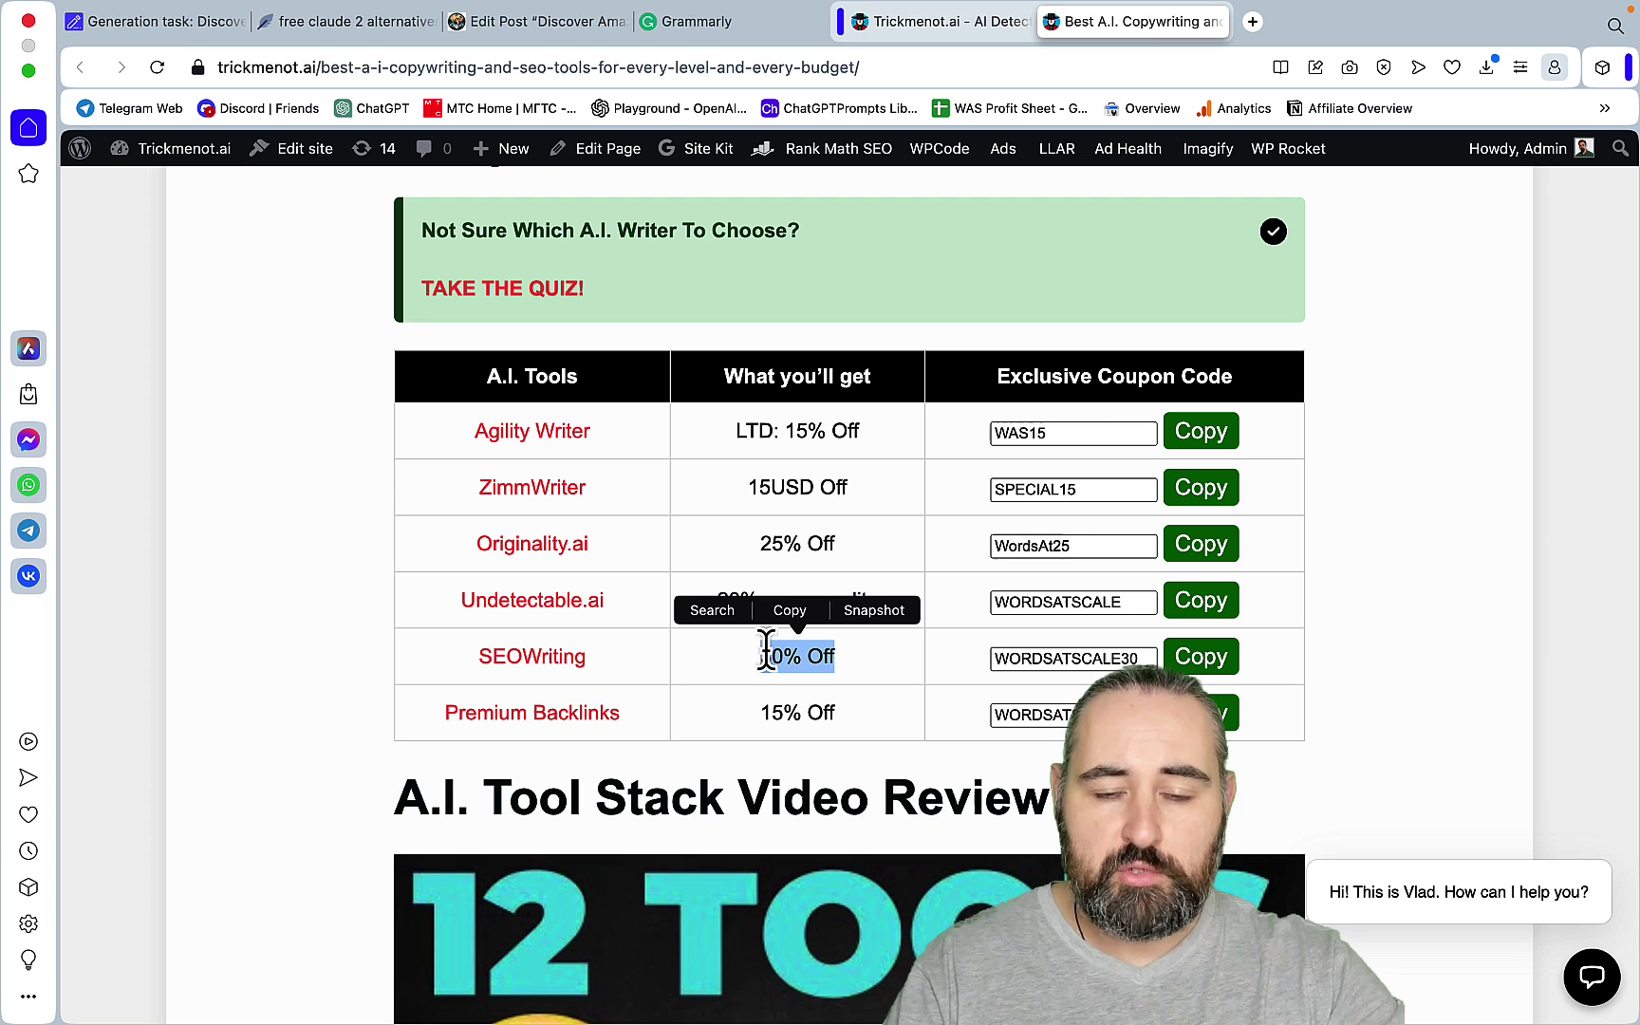
click(848, 666)
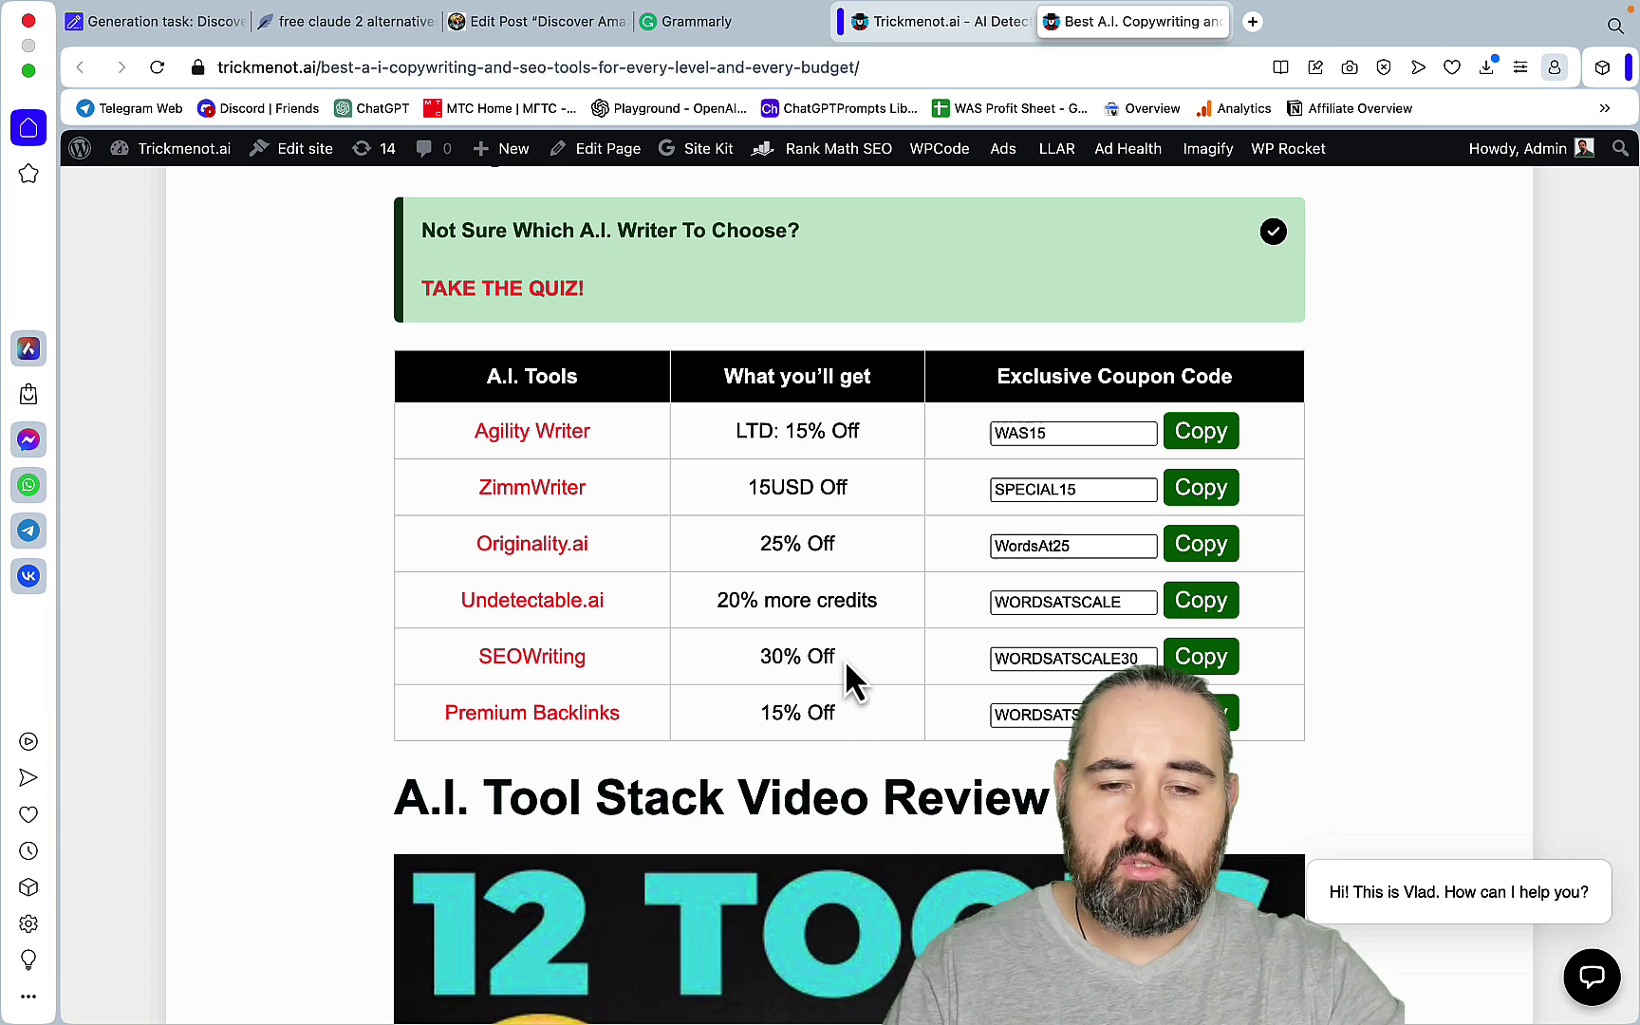
drag(844, 659, 759, 658)
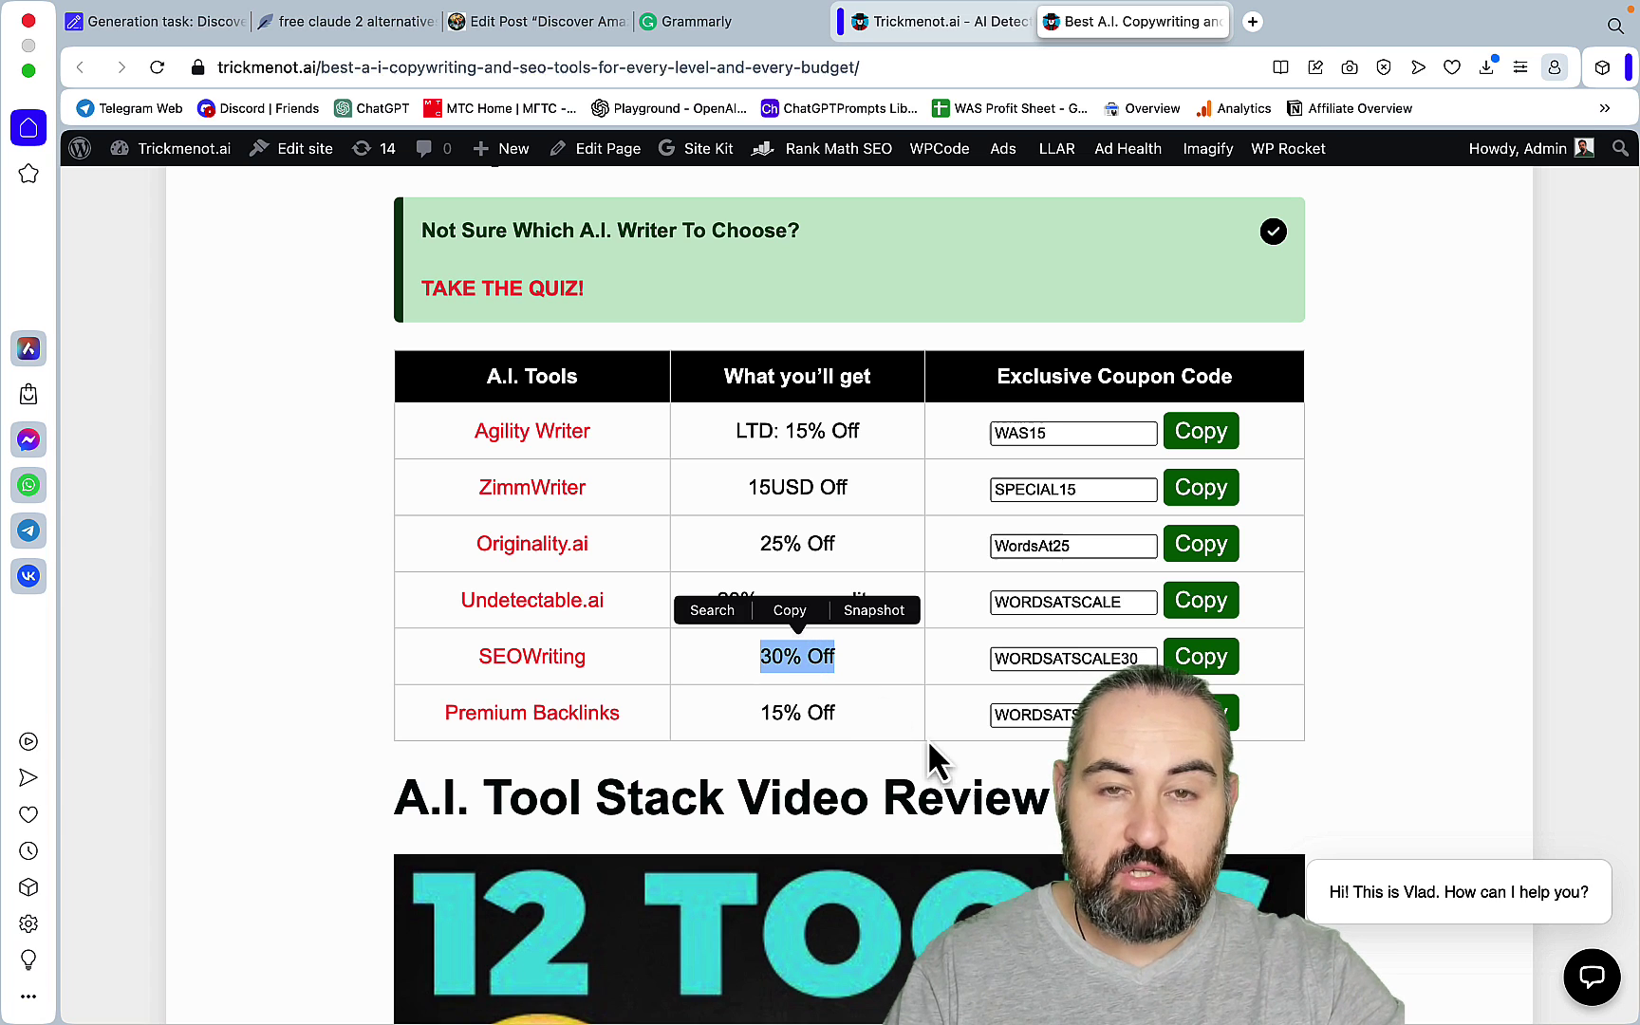